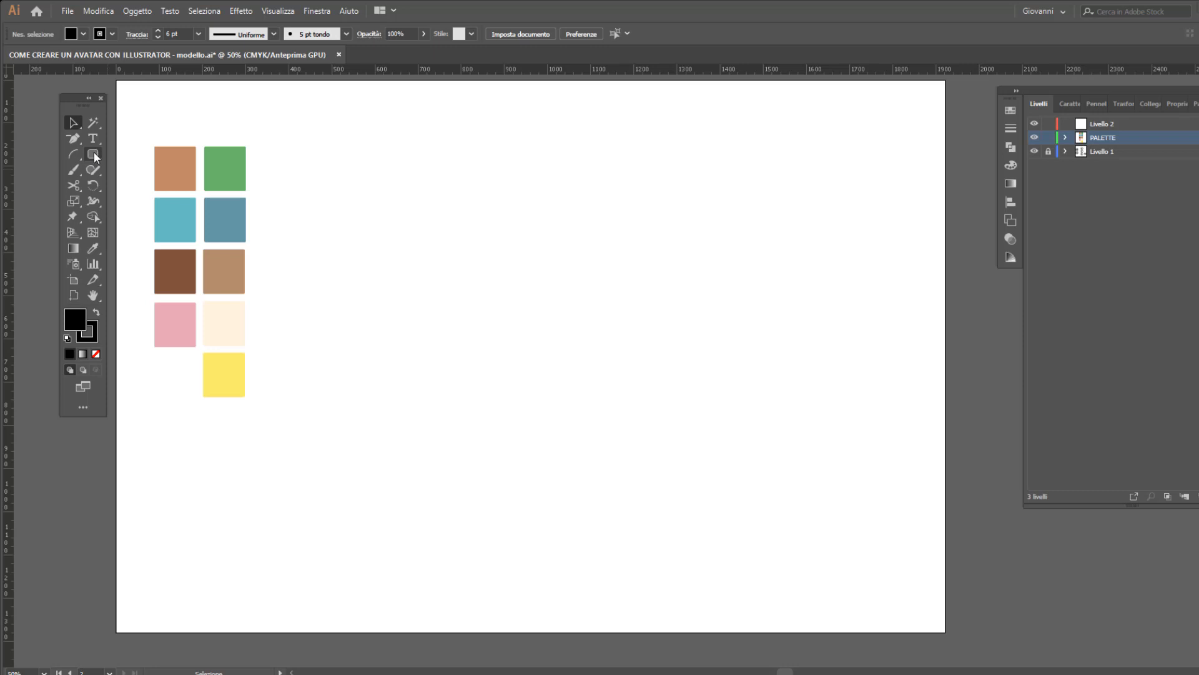
# - Draw a circle about 449 px in diameter beside the colour swatches, with no fill and a black stroke
pyautogui.click(94, 155)
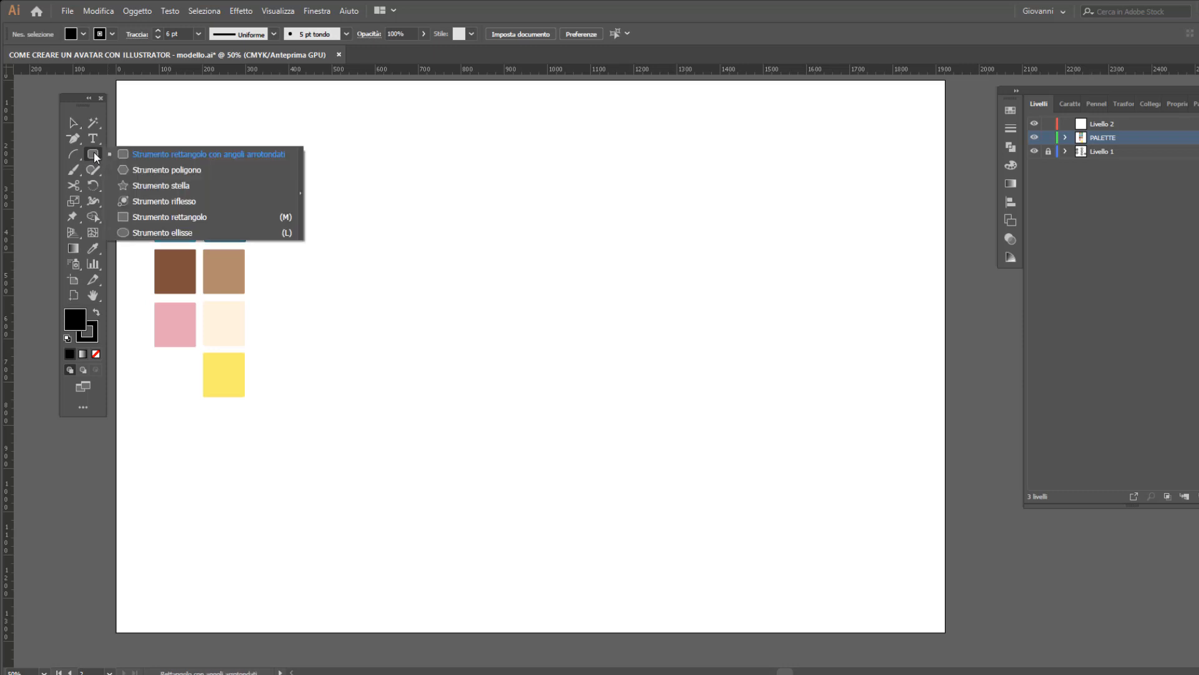
pyautogui.click(140, 234)
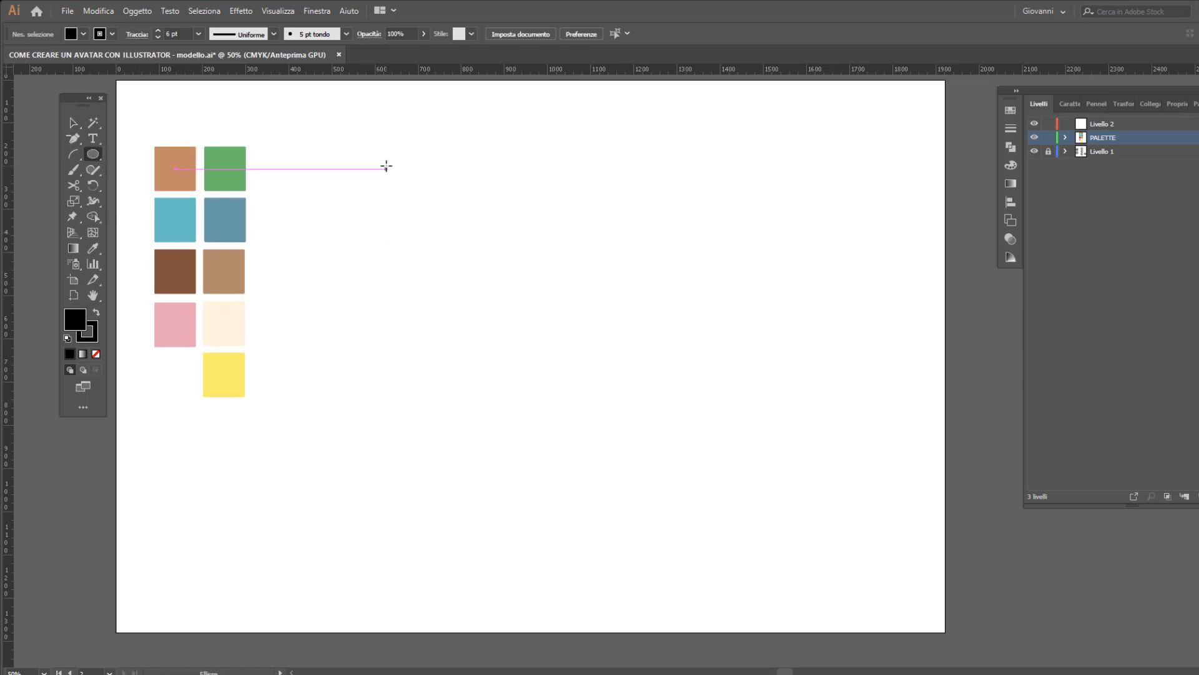
pyautogui.moveTo(384, 153); pyautogui.dragTo(576, 392)
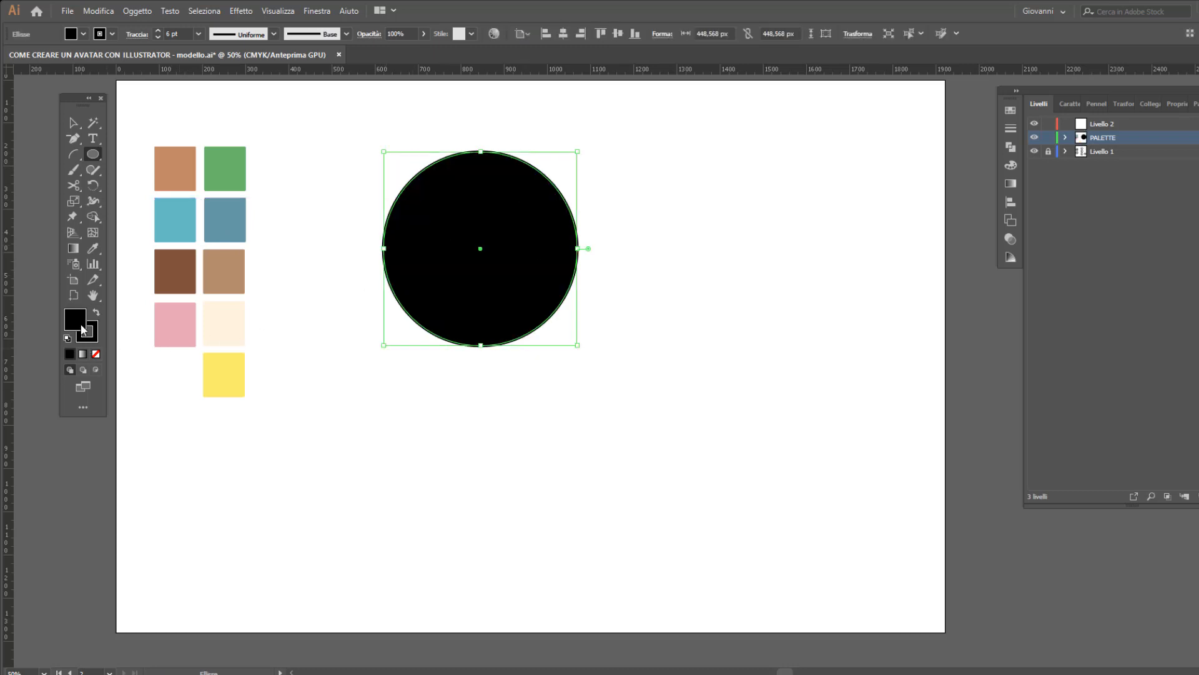
pyautogui.click(95, 354)
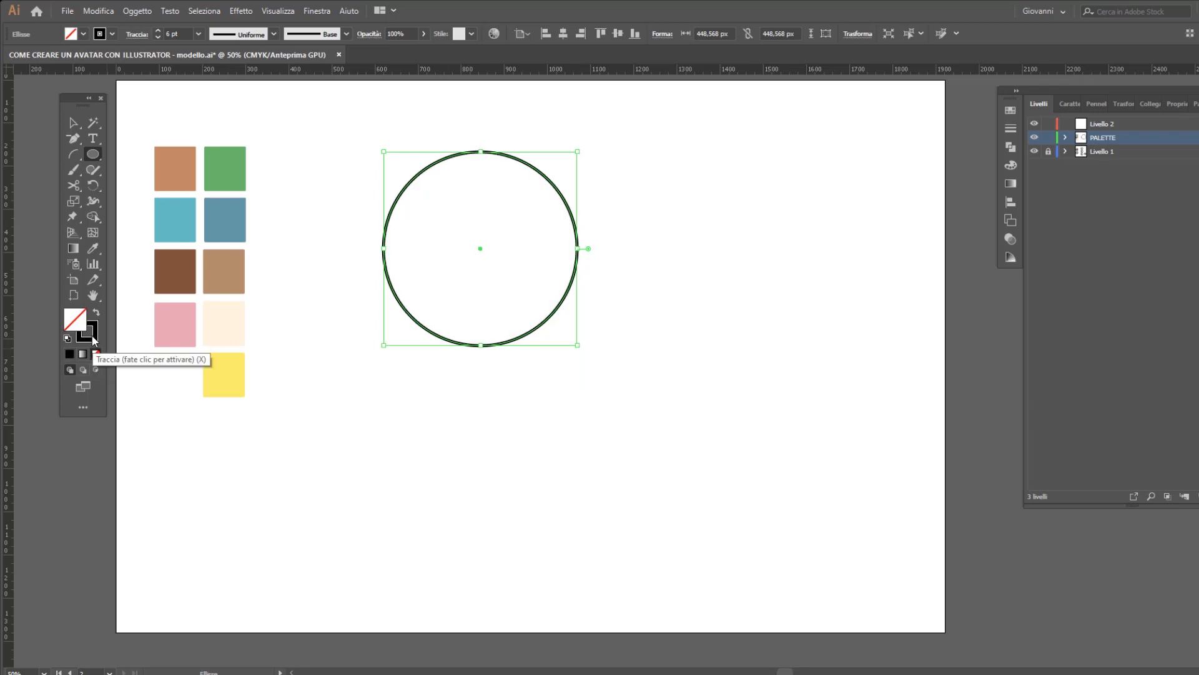
pyautogui.click(91, 336)
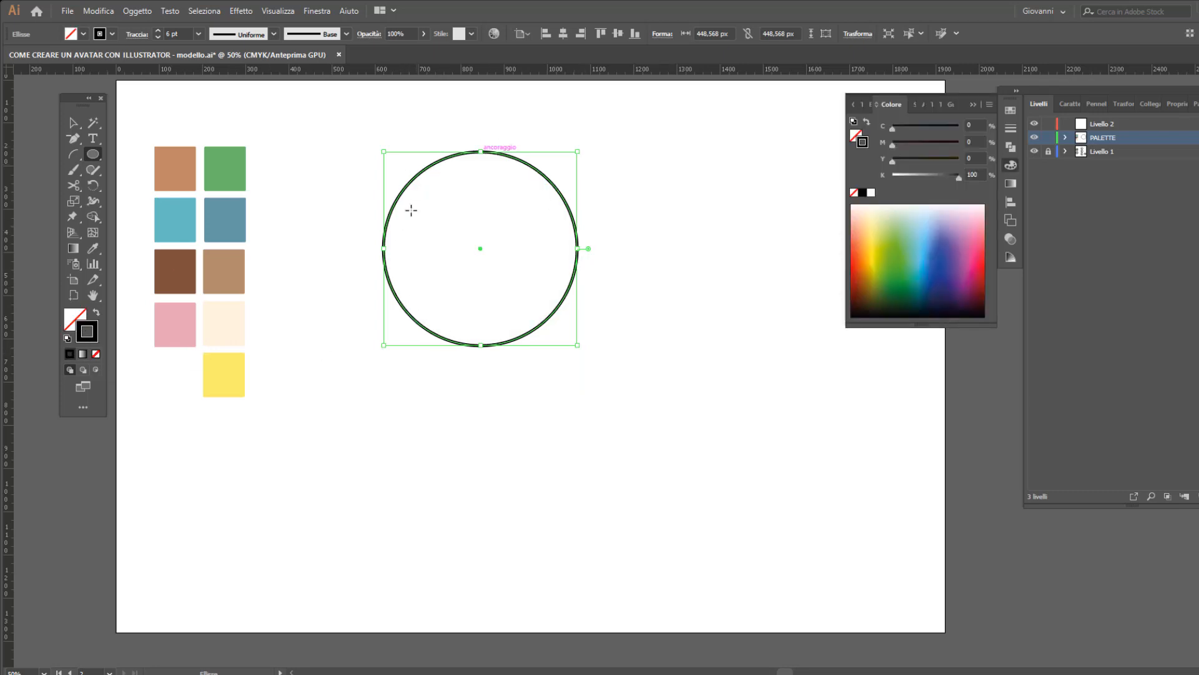
pyautogui.click(1011, 166)
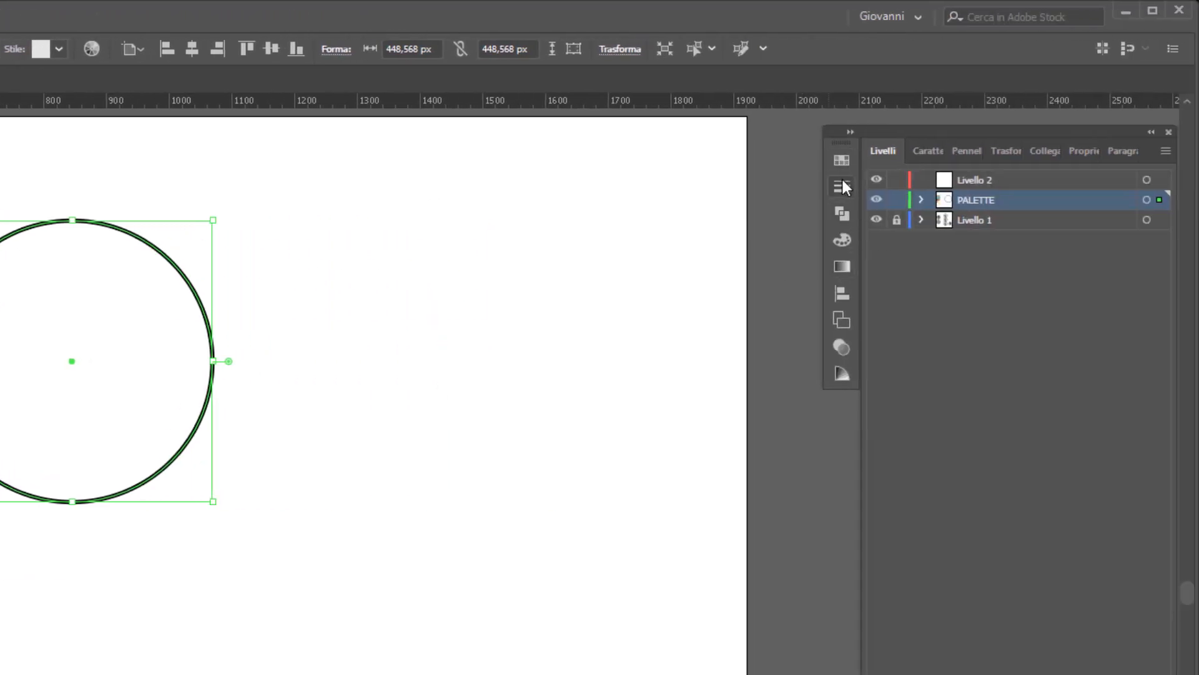
pyautogui.click(842, 184)
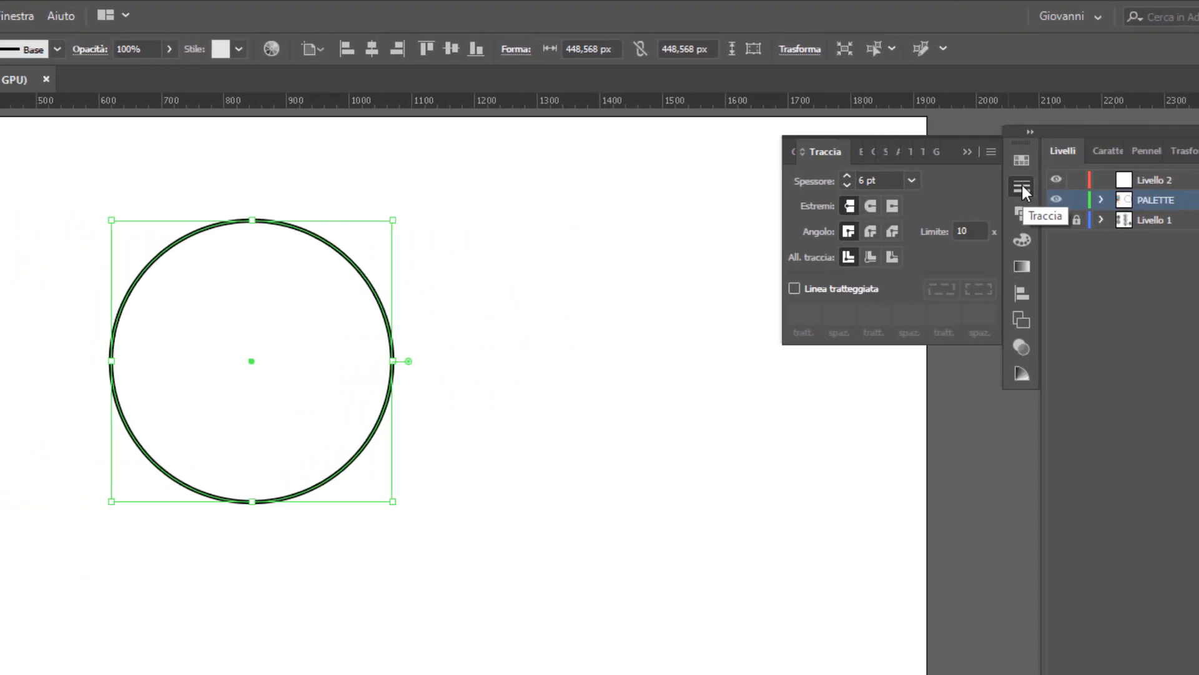
pyautogui.click(851, 186)
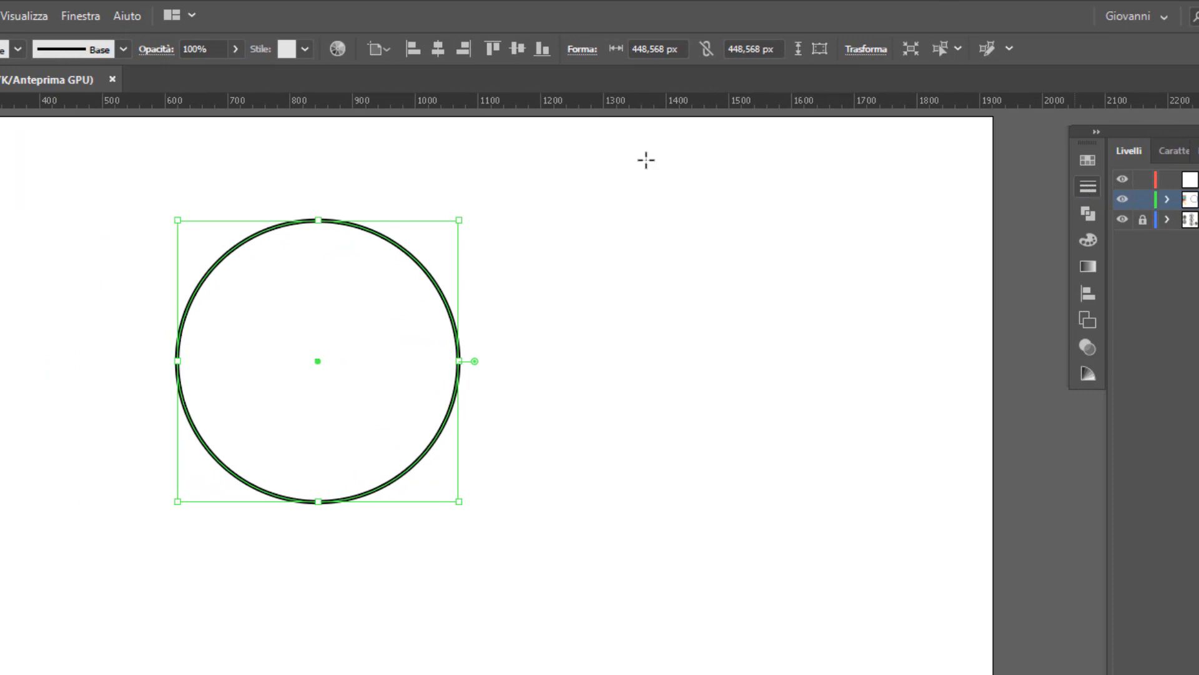
pyautogui.click(76, 15)
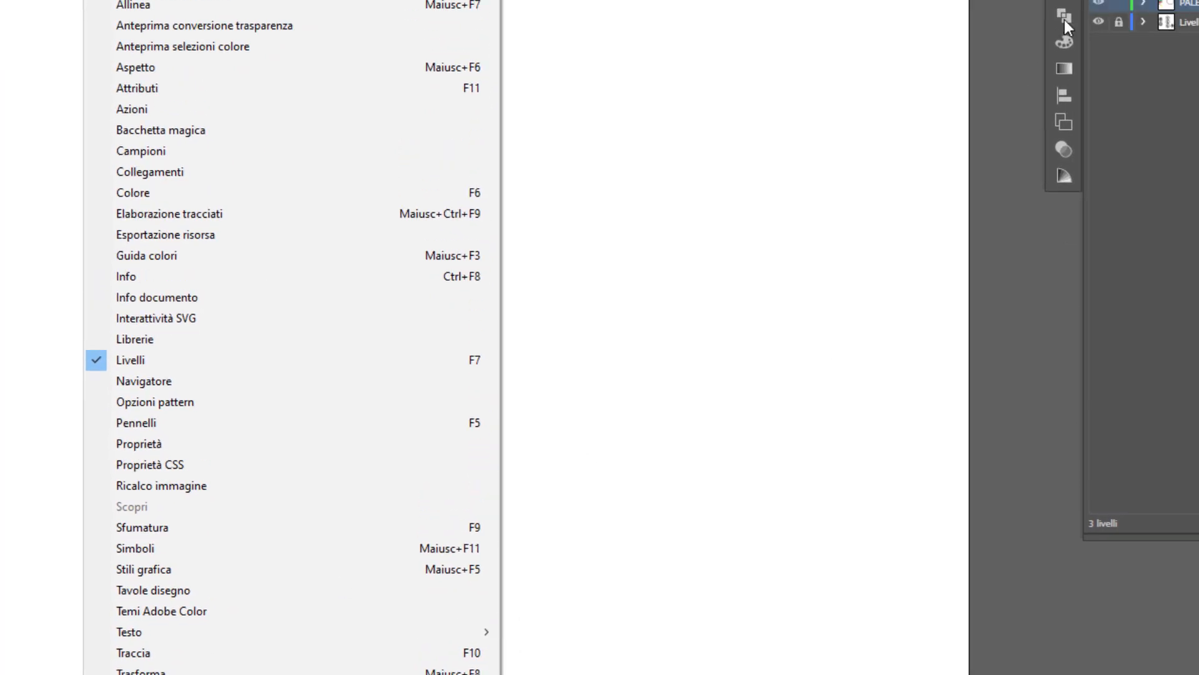
pyautogui.click(1064, 19)
pyautogui.click(1064, 18)
pyautogui.click(1054, 189)
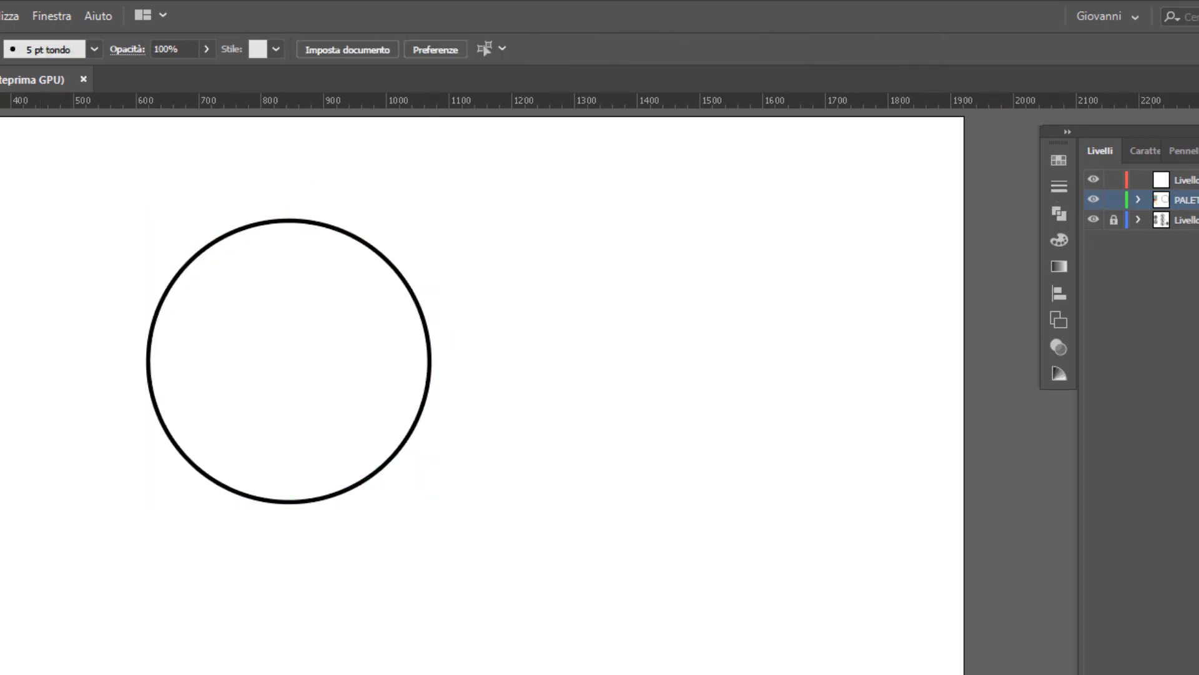
# - Draw an upright rectangle about 153 by 214 px inside the large circle
pyautogui.click(138, 226)
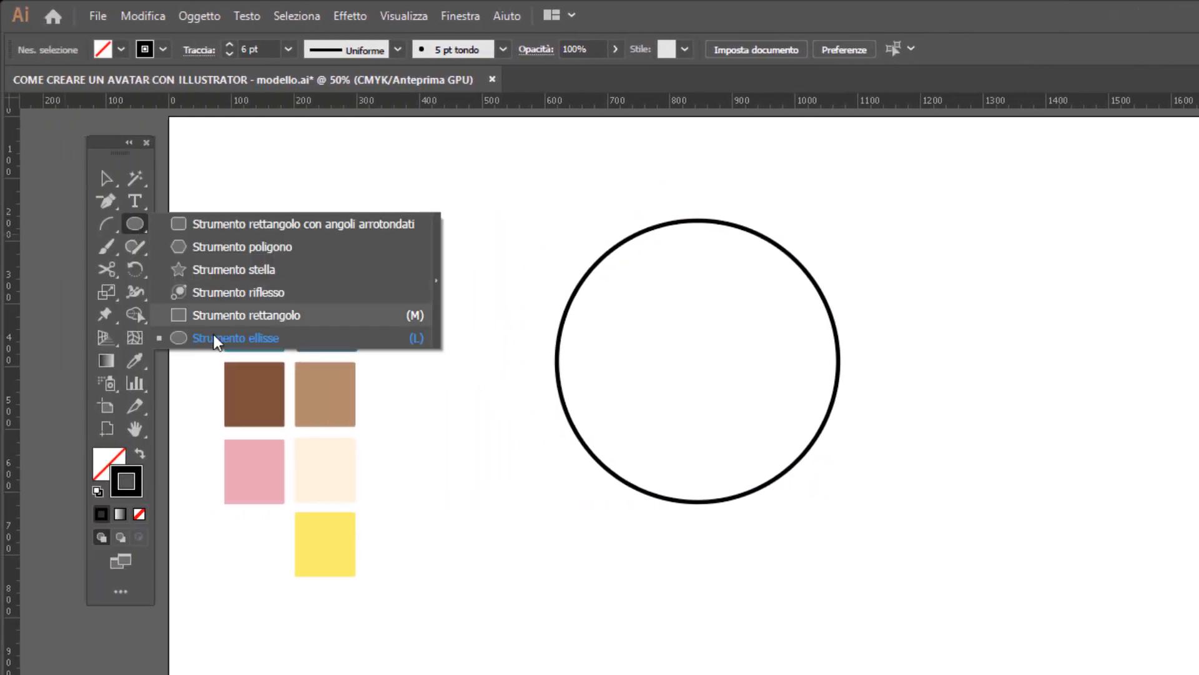
pyautogui.click(216, 317)
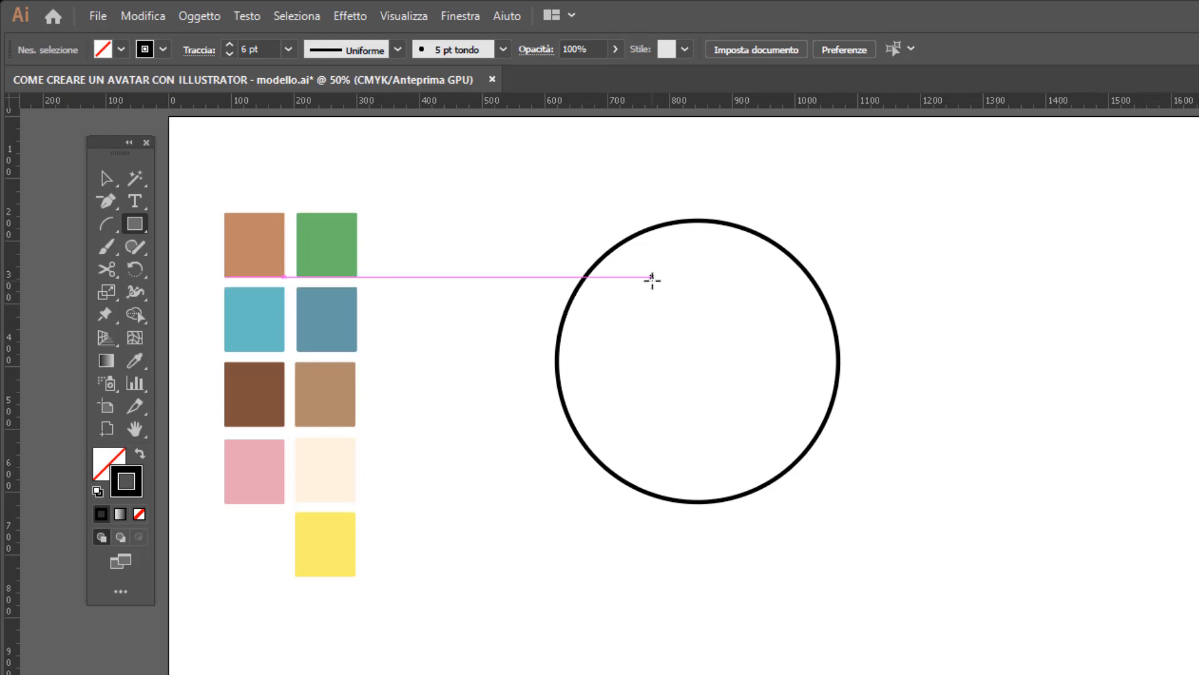
pyautogui.moveTo(652, 281); pyautogui.dragTo(752, 411)
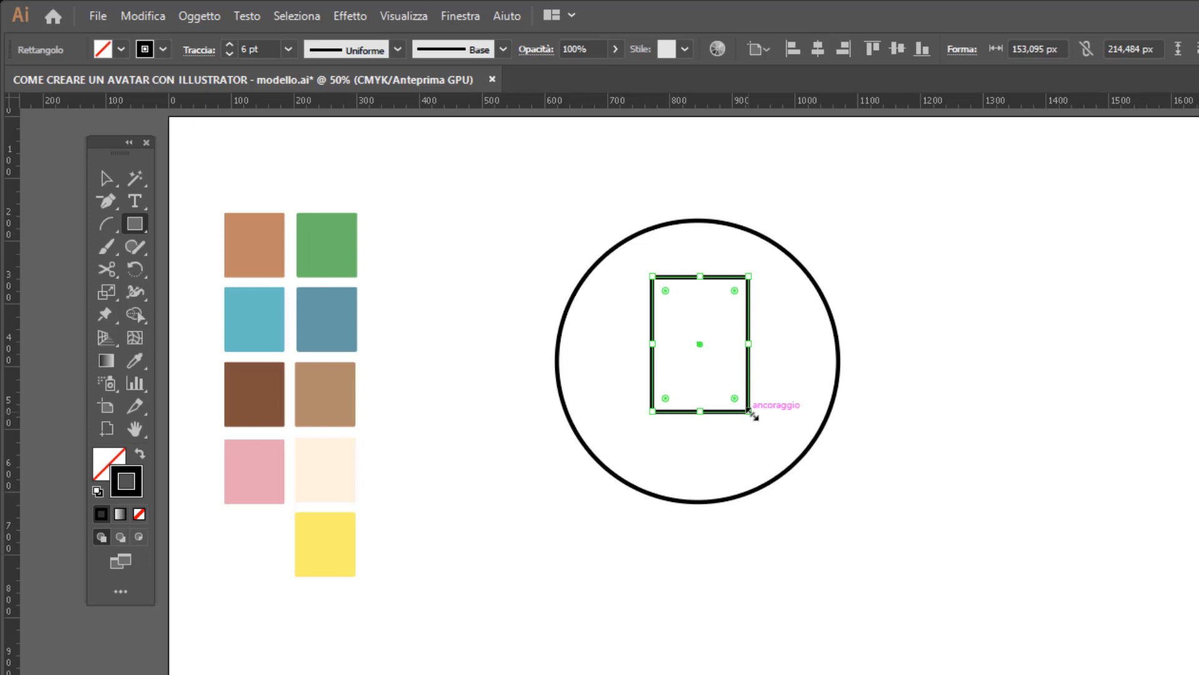
# - Align the circle and rectangle to each other on their horizontal centres, and round the rectangle's corners fully to about 77 px
pyautogui.press('v')
pyautogui.moveTo(606, 201); pyautogui.dragTo(763, 332)
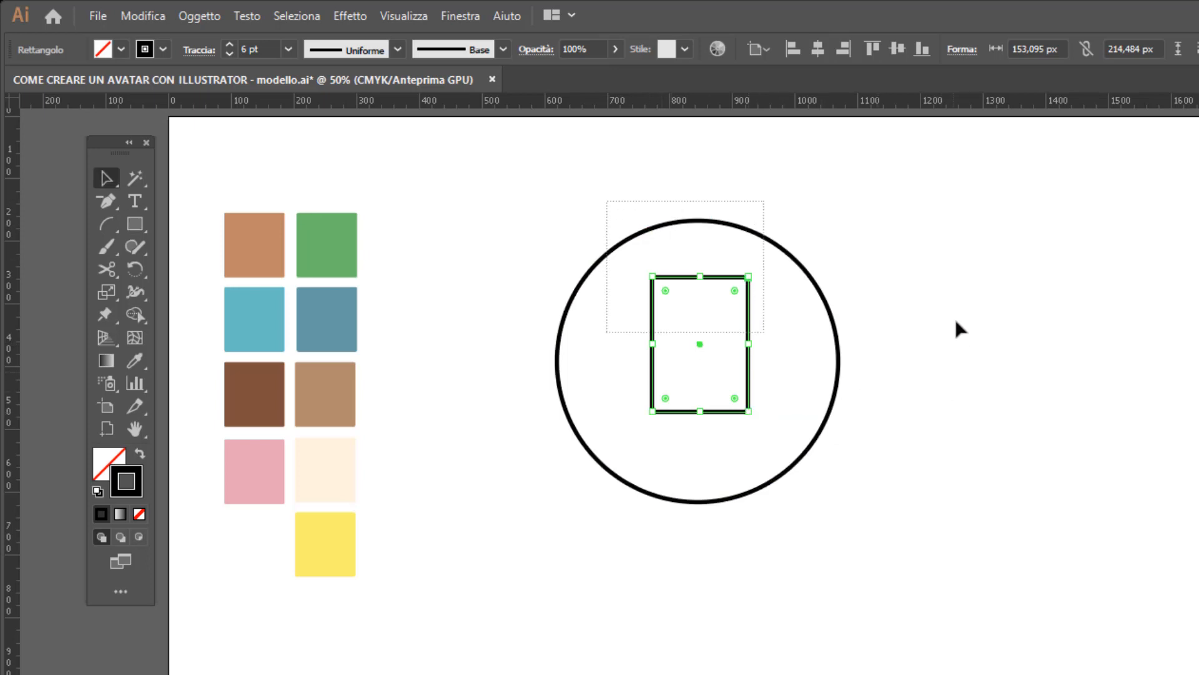
pyautogui.click(767, 50)
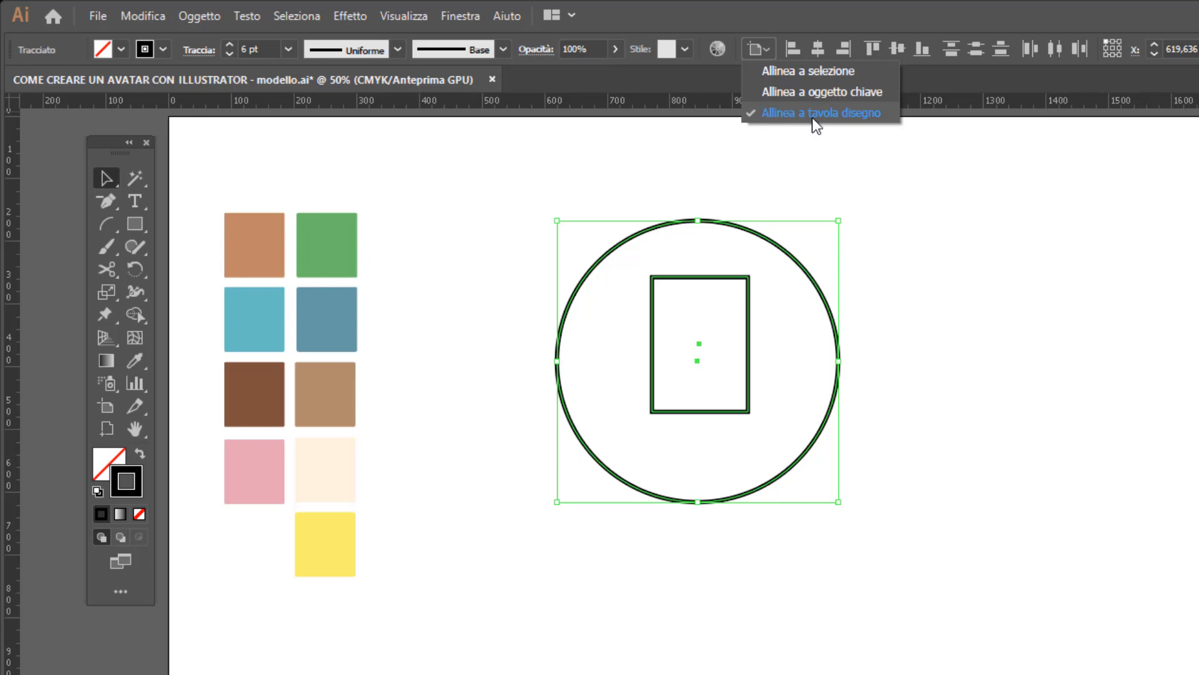
pyautogui.click(810, 72)
pyautogui.click(822, 48)
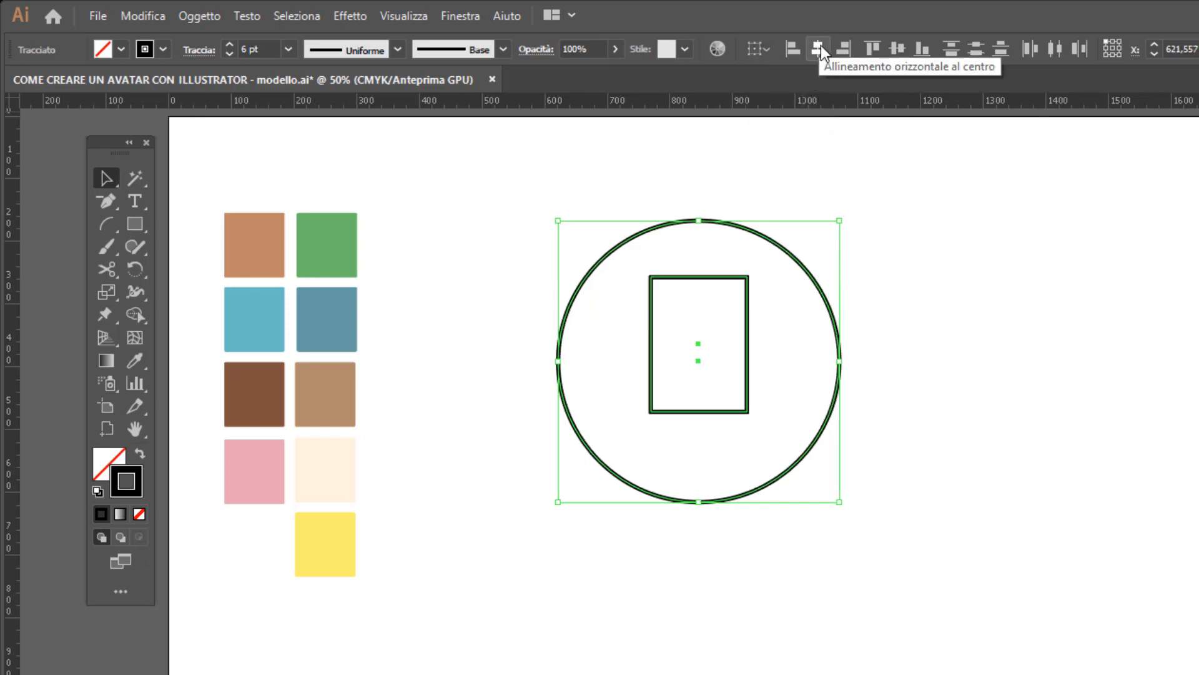
pyautogui.click(863, 315)
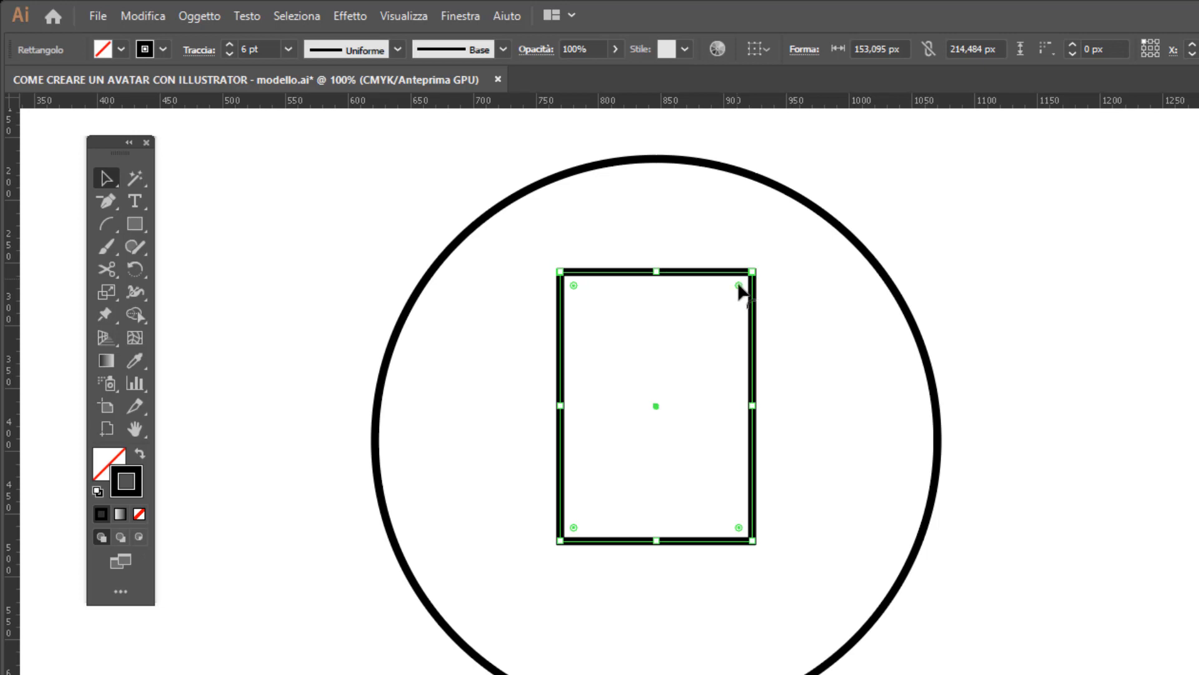
pyautogui.moveTo(739, 287); pyautogui.dragTo(644, 546)
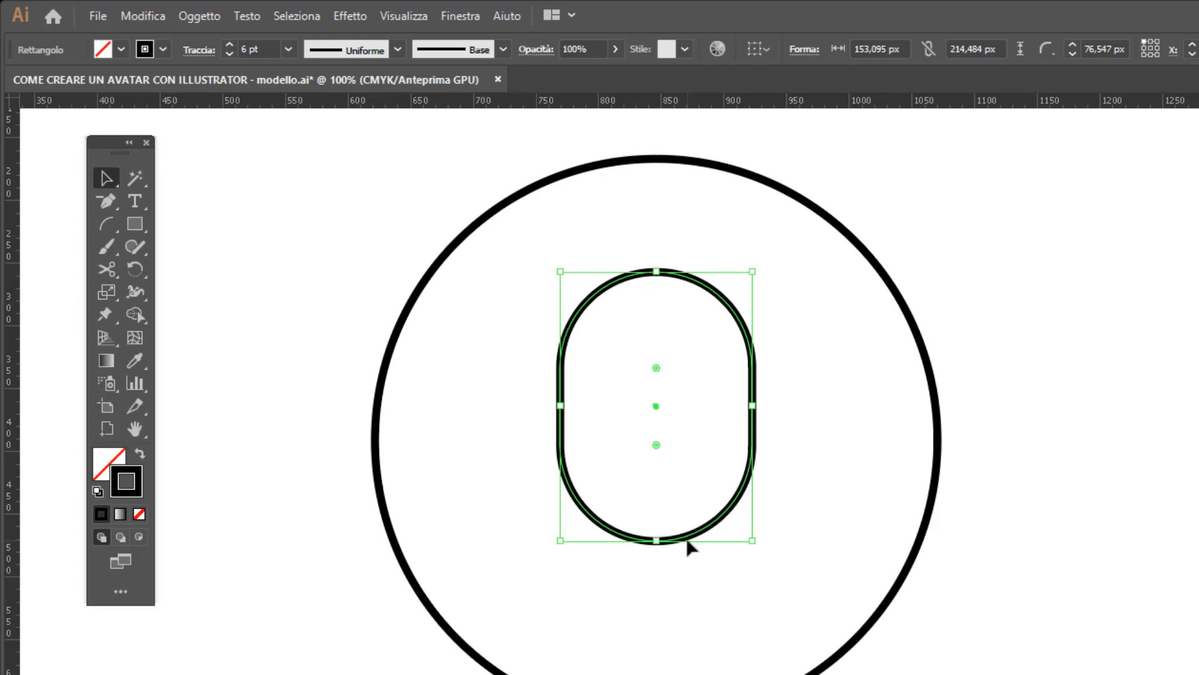
# - Draw a circle about 27 px wide as the left eye in the rounded head shape, with black fill and no stroke
pyautogui.moveTo(133, 221); pyautogui.dragTo(200, 335)
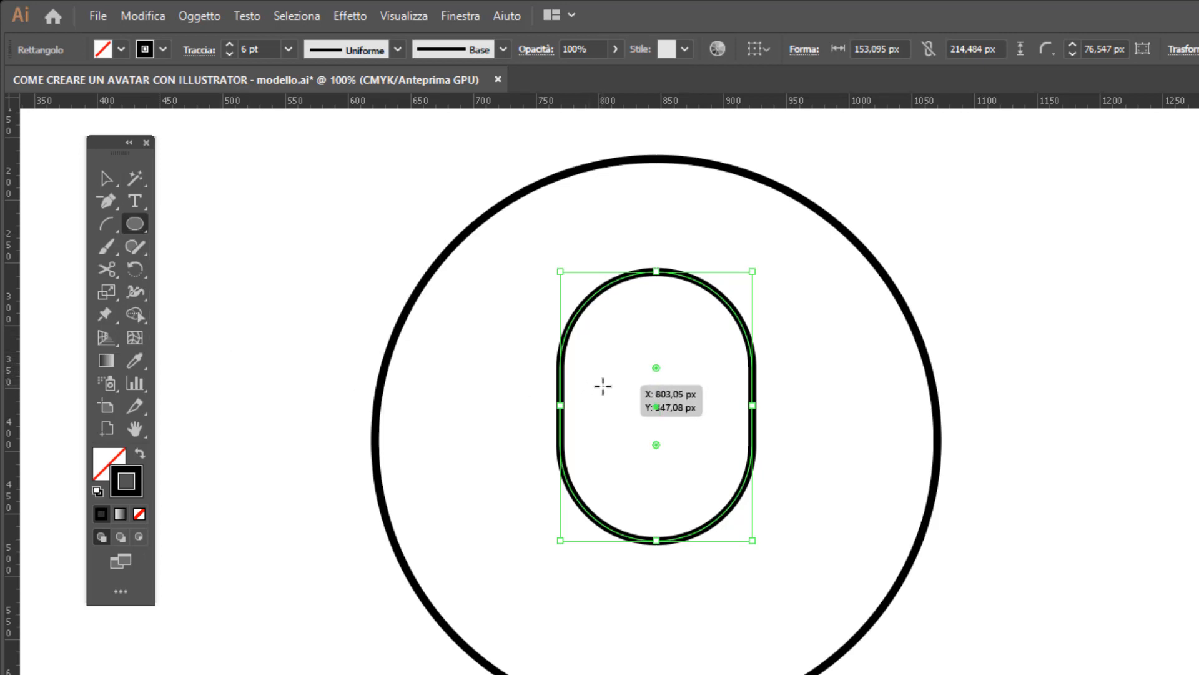
pyautogui.moveTo(600, 371); pyautogui.dragTo(635, 406)
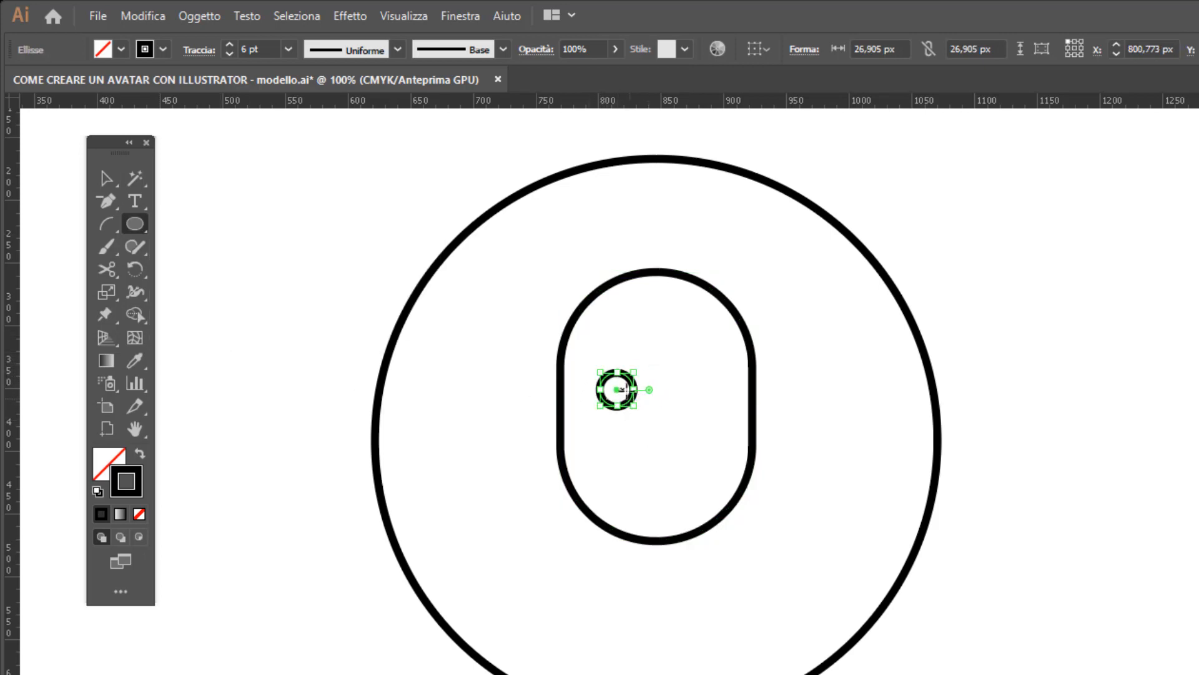
pyautogui.scroll(2, 625, 396)
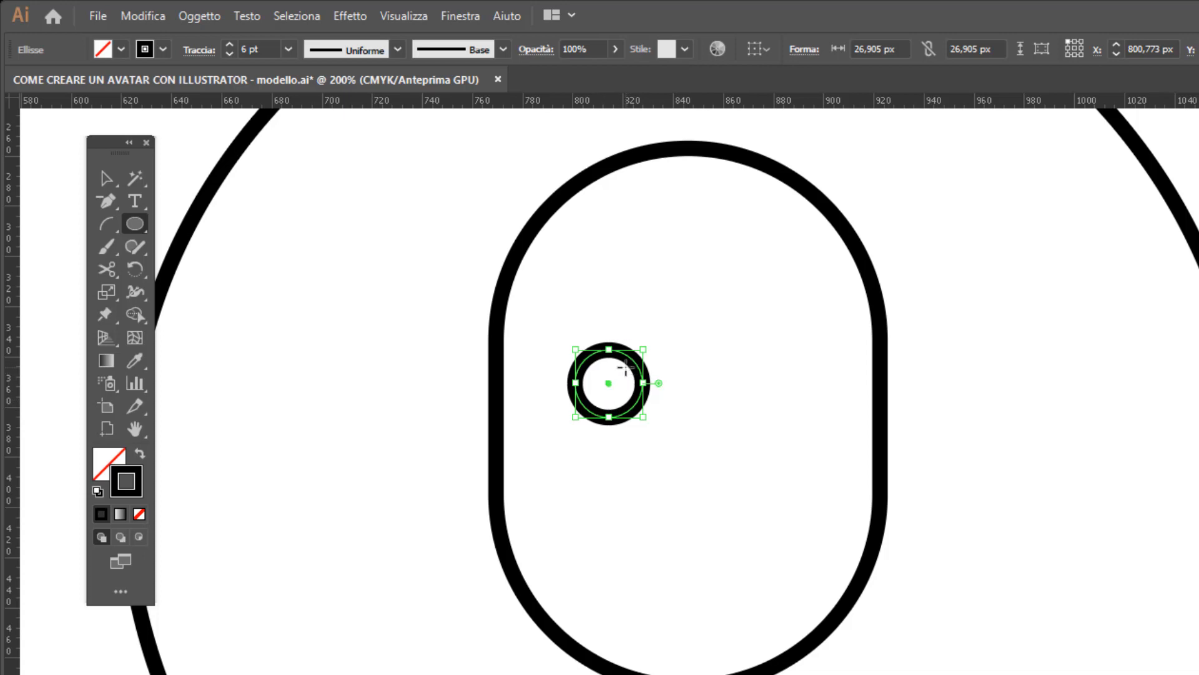
pyautogui.click(140, 454)
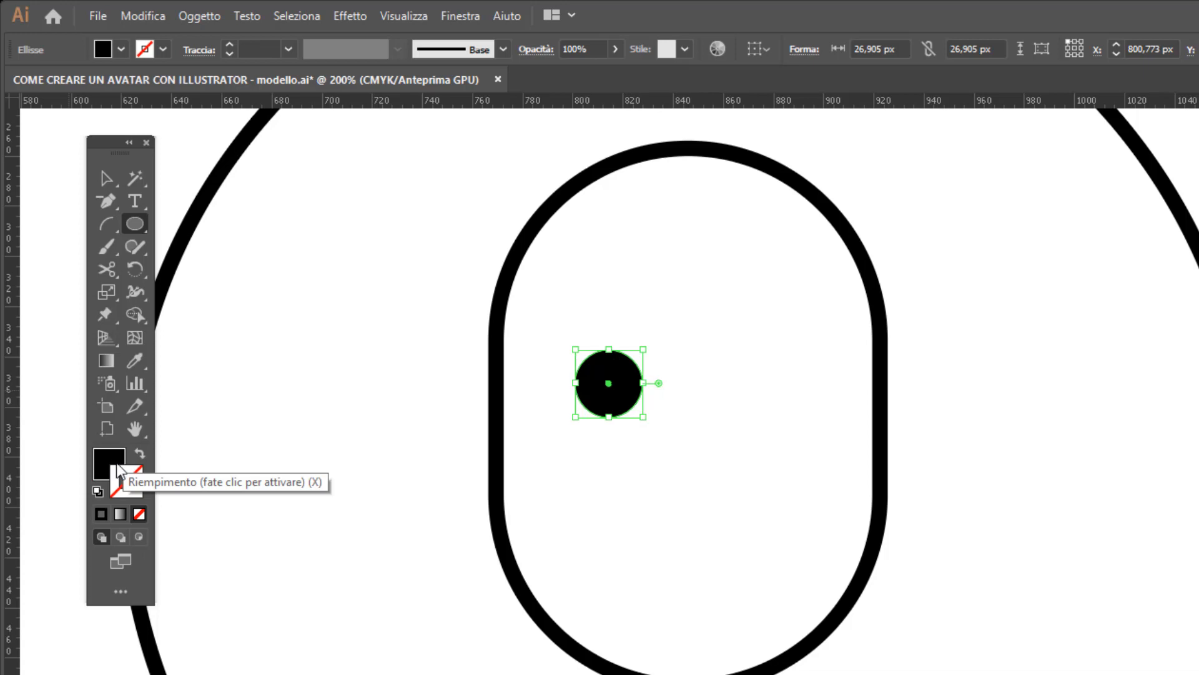
pyautogui.press('x')
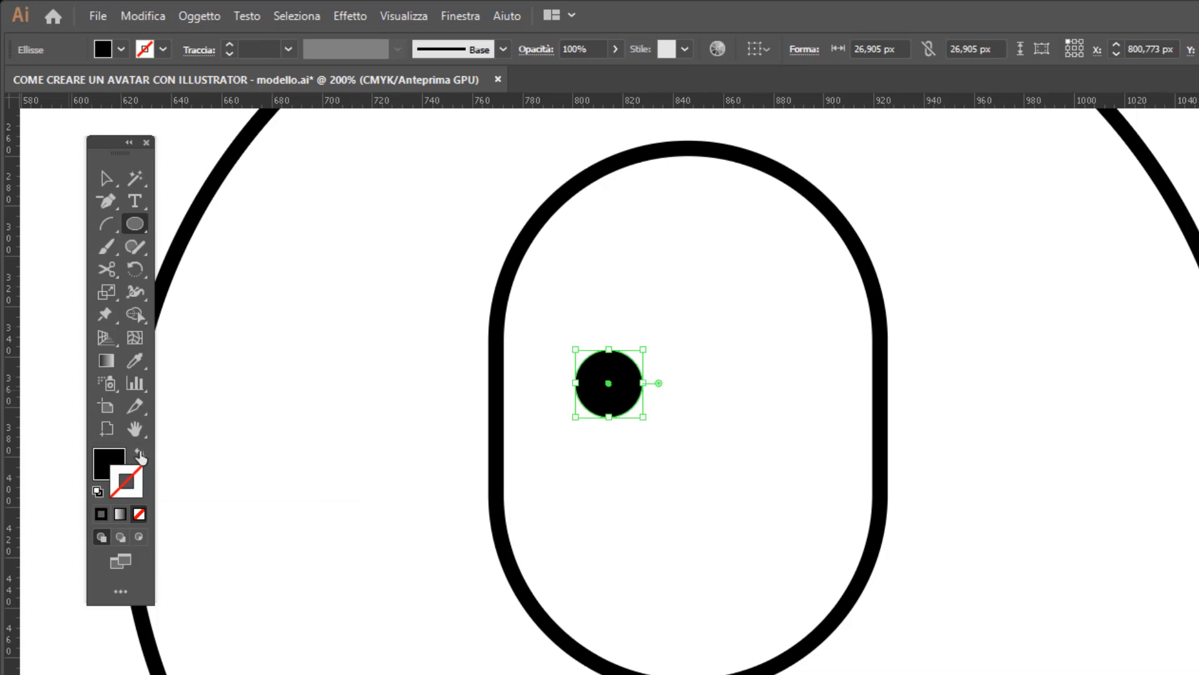
pyautogui.click(116, 462)
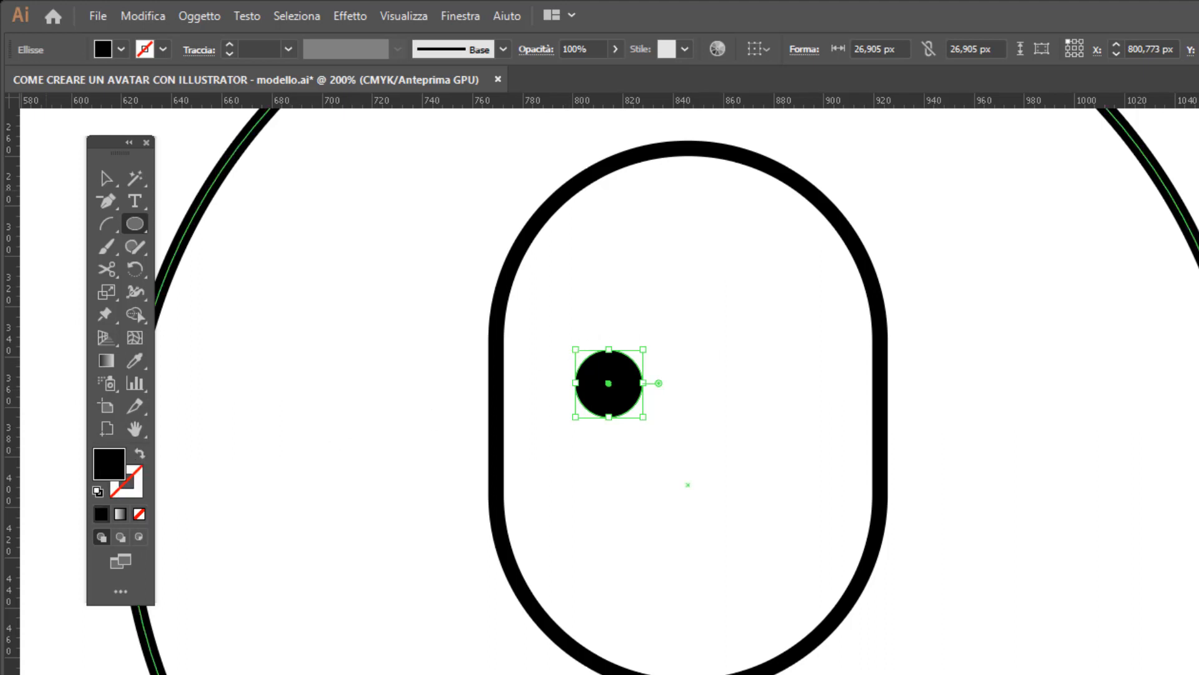
# - Move the eye about 11 px to the left and place a copy about 82 px to its right at the same height
pyautogui.press('v')
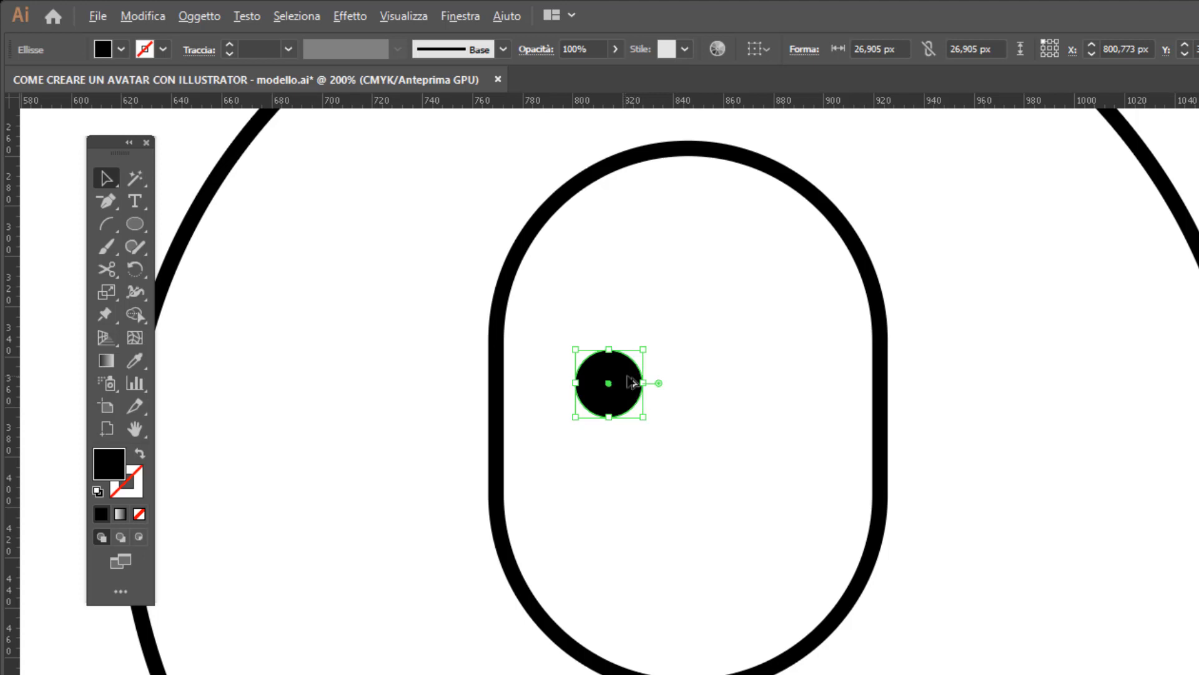
pyautogui.press('alt')
pyautogui.press('alt')
pyautogui.click(155, 15)
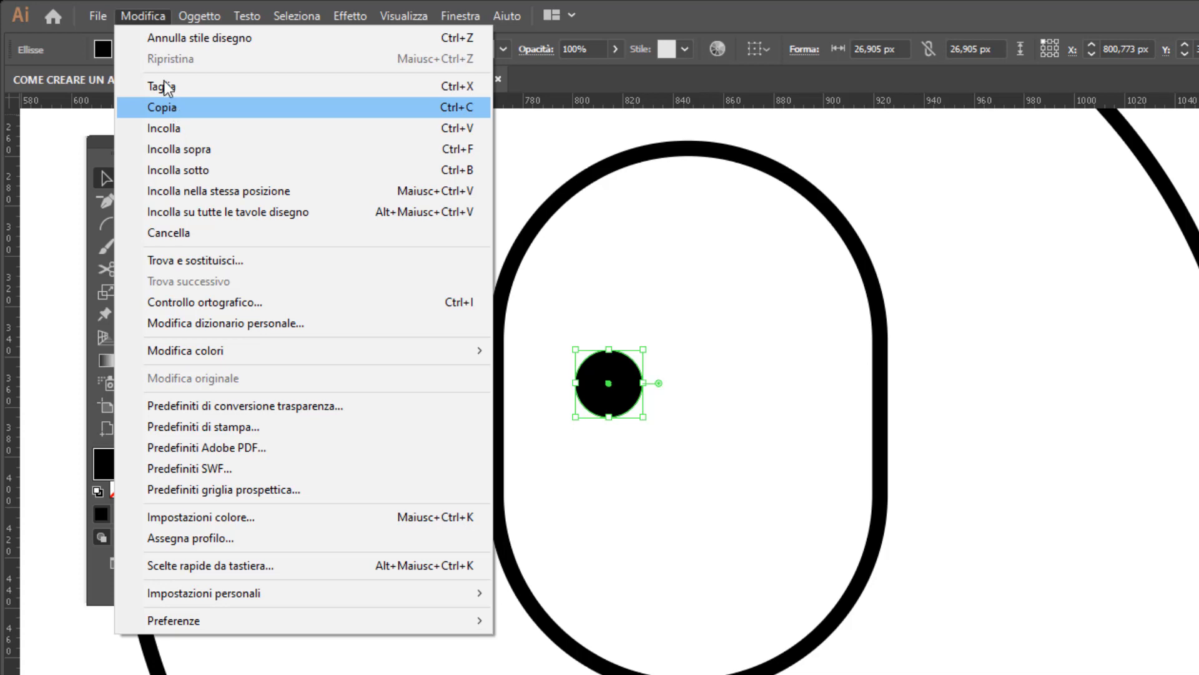
pyautogui.click(161, 20)
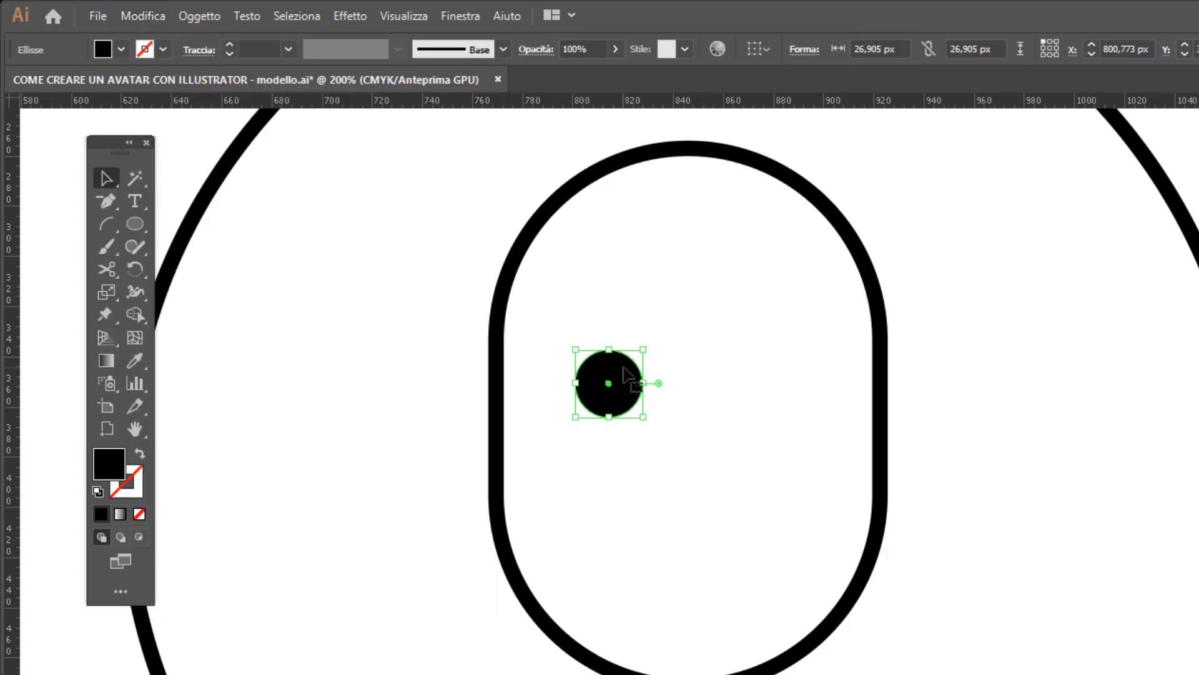
pyautogui.moveTo(623, 369); pyautogui.dragTo(595, 369)
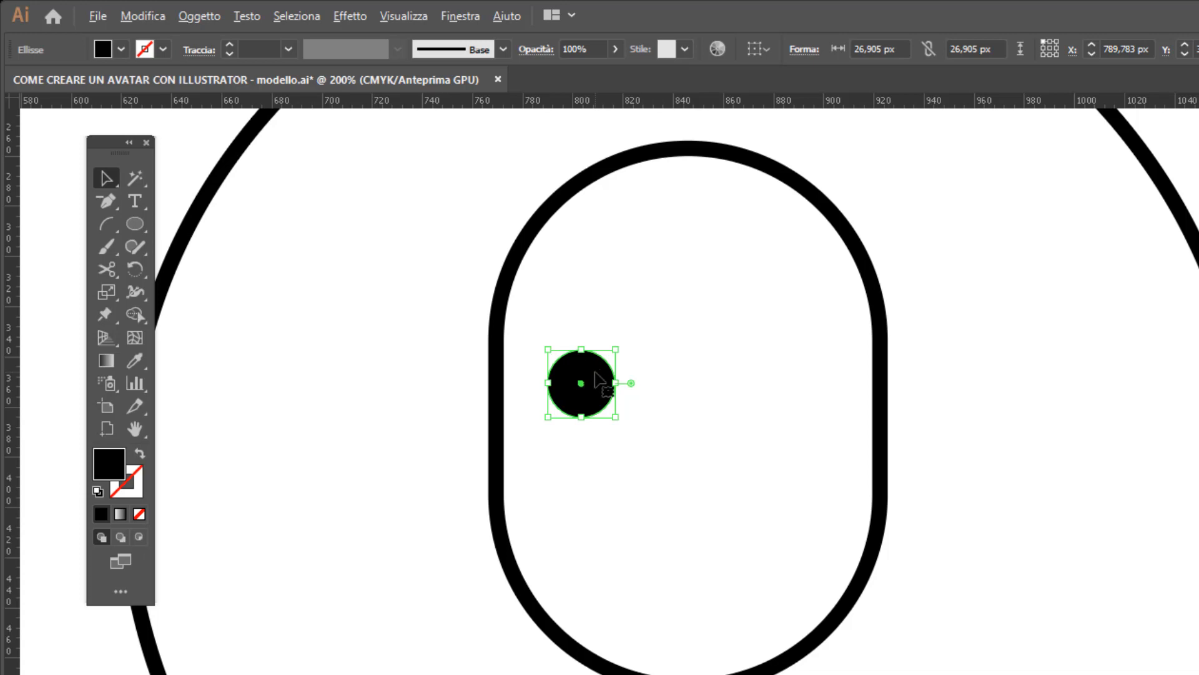
pyautogui.moveTo(595, 374); pyautogui.dragTo(809, 433)
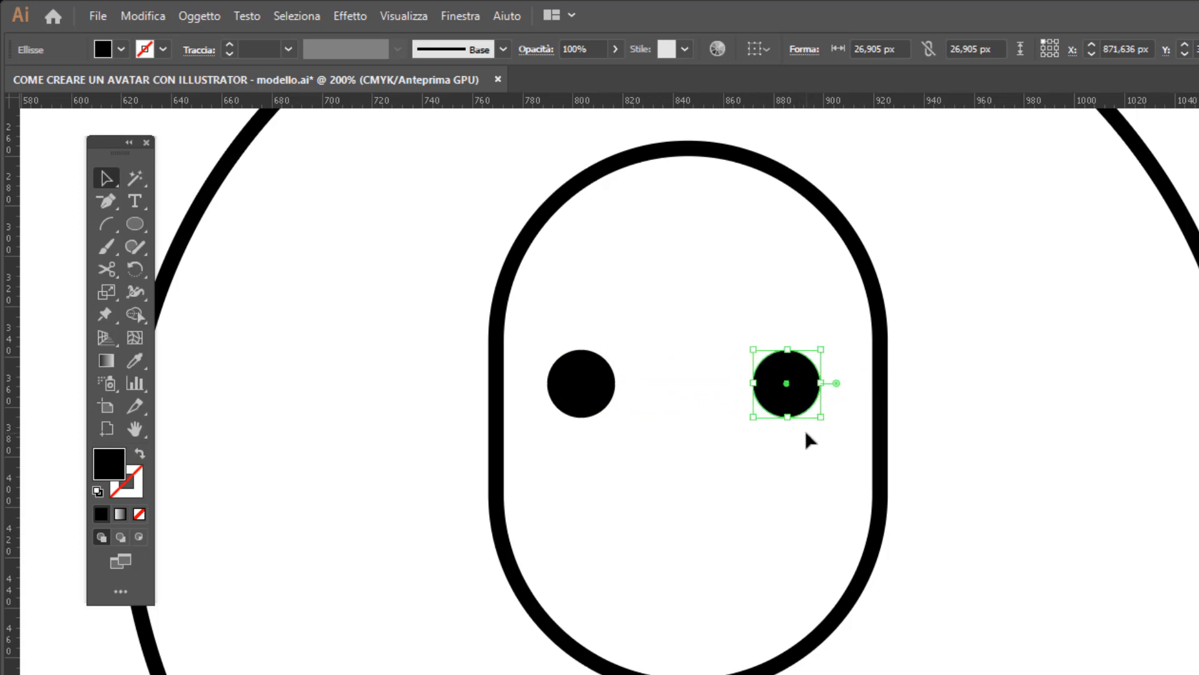
# - Group the two eyes and shift the group about 1.7 px to the right to centre it in the head shape
pyautogui.keyDown('shift'); pyautogui.click(581, 382); pyautogui.keyUp('shift')
pyautogui.hotkey('ctrl', 'a')
pyautogui.hotkey('ctrl', 'h')
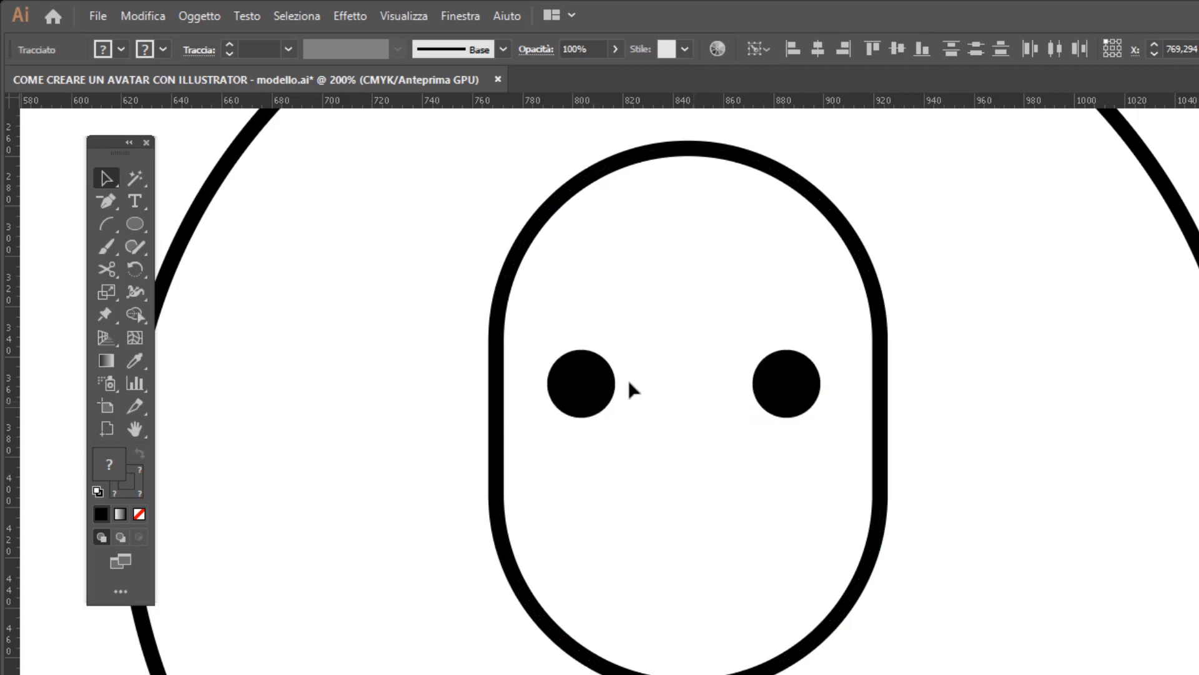
pyautogui.click(633, 390)
pyautogui.click(584, 384)
pyautogui.keyDown('shift'); pyautogui.click(806, 394); pyautogui.keyUp('shift')
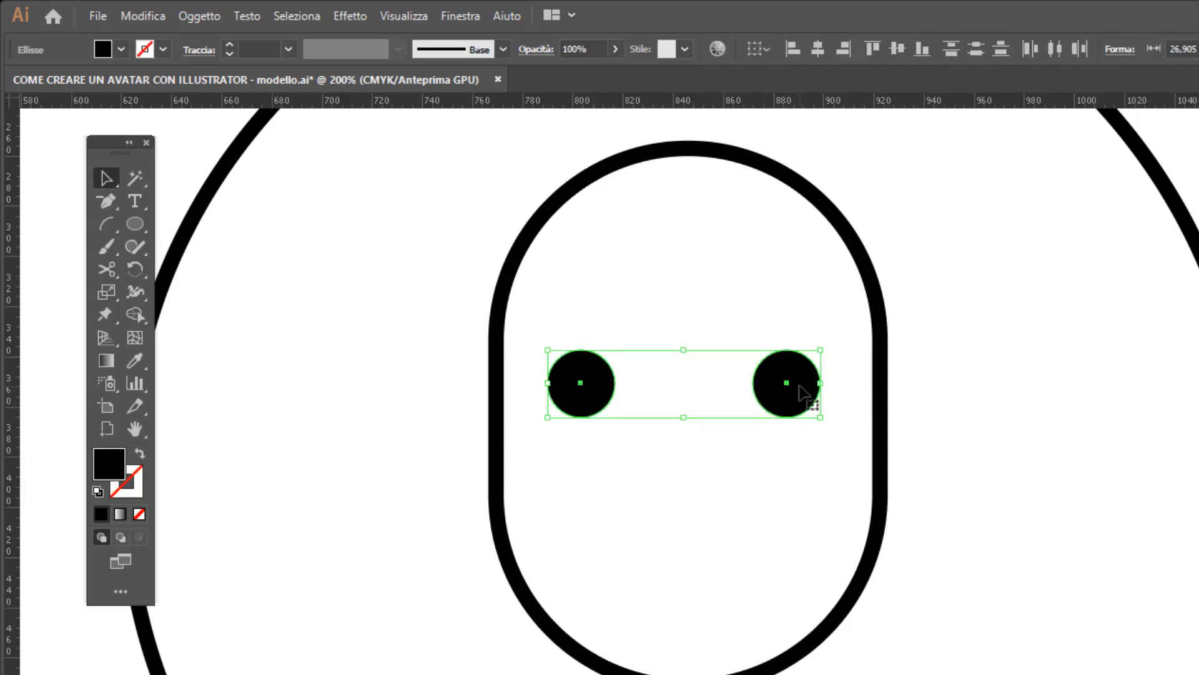
pyautogui.rightClick(800, 386)
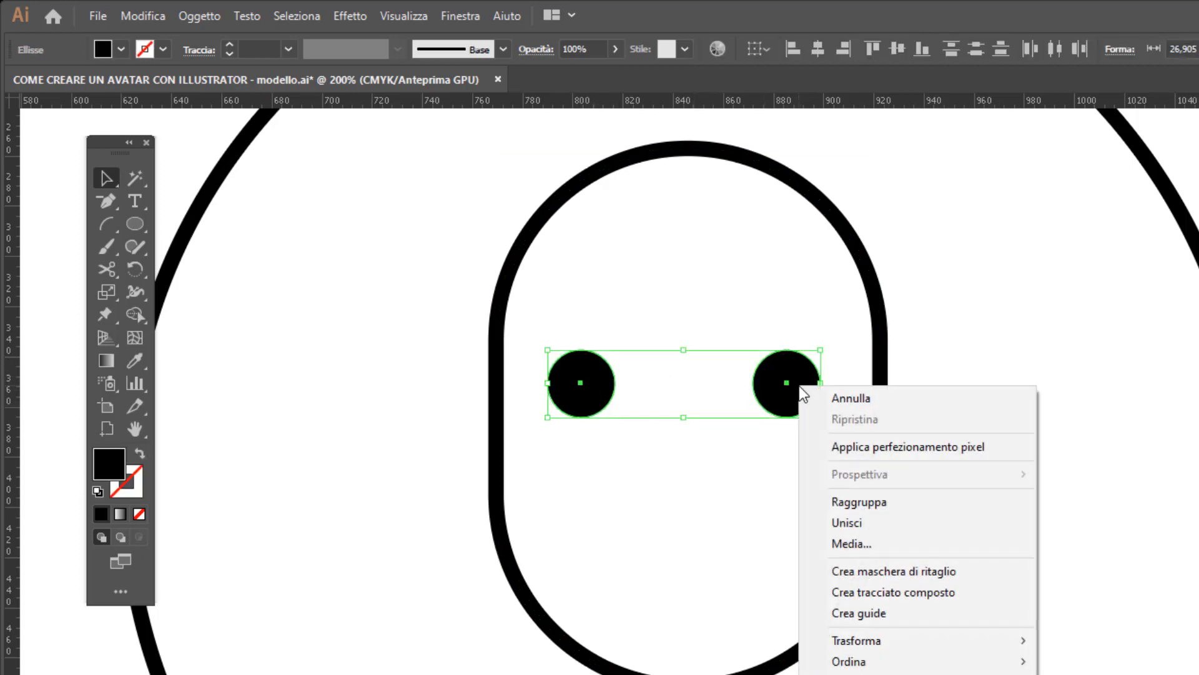
pyautogui.click(874, 510)
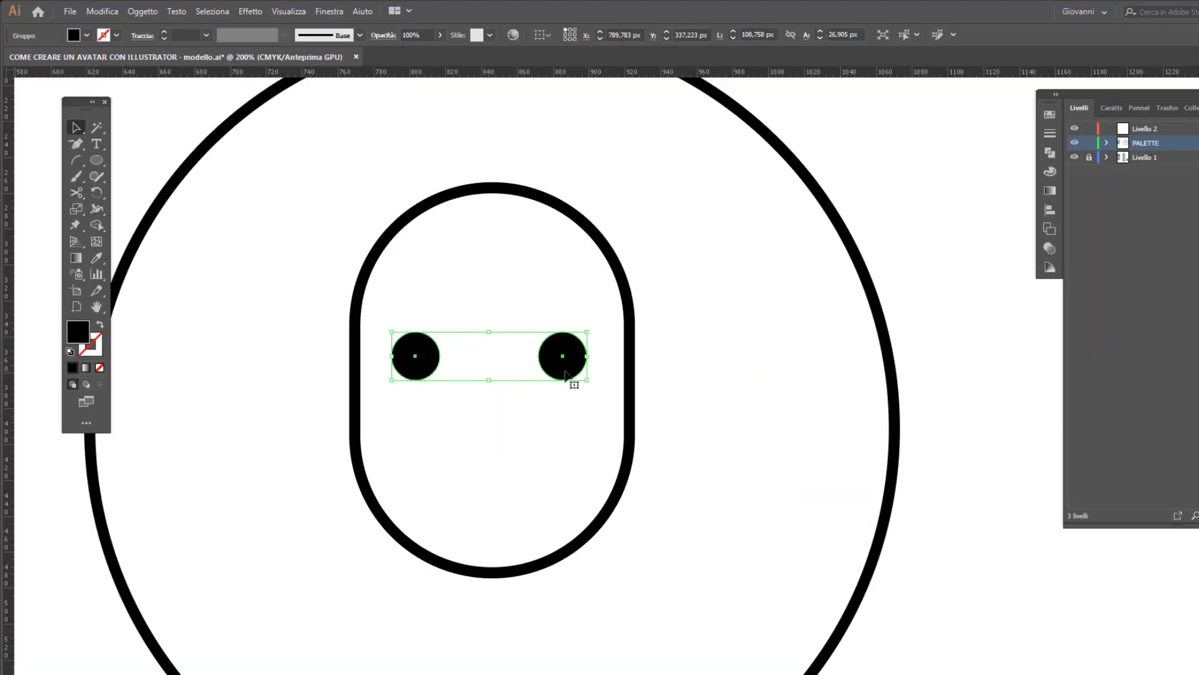
pyautogui.moveTo(565, 372); pyautogui.dragTo(568, 373)
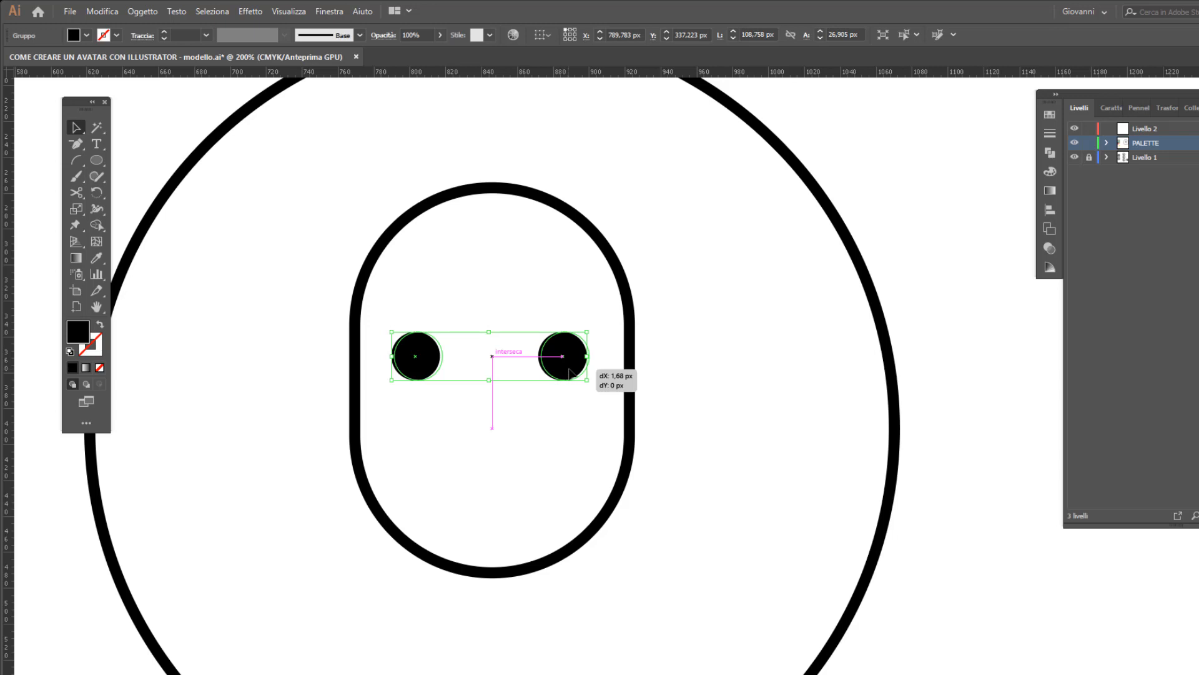
pyautogui.moveTo(568, 373); pyautogui.dragTo(569, 373)
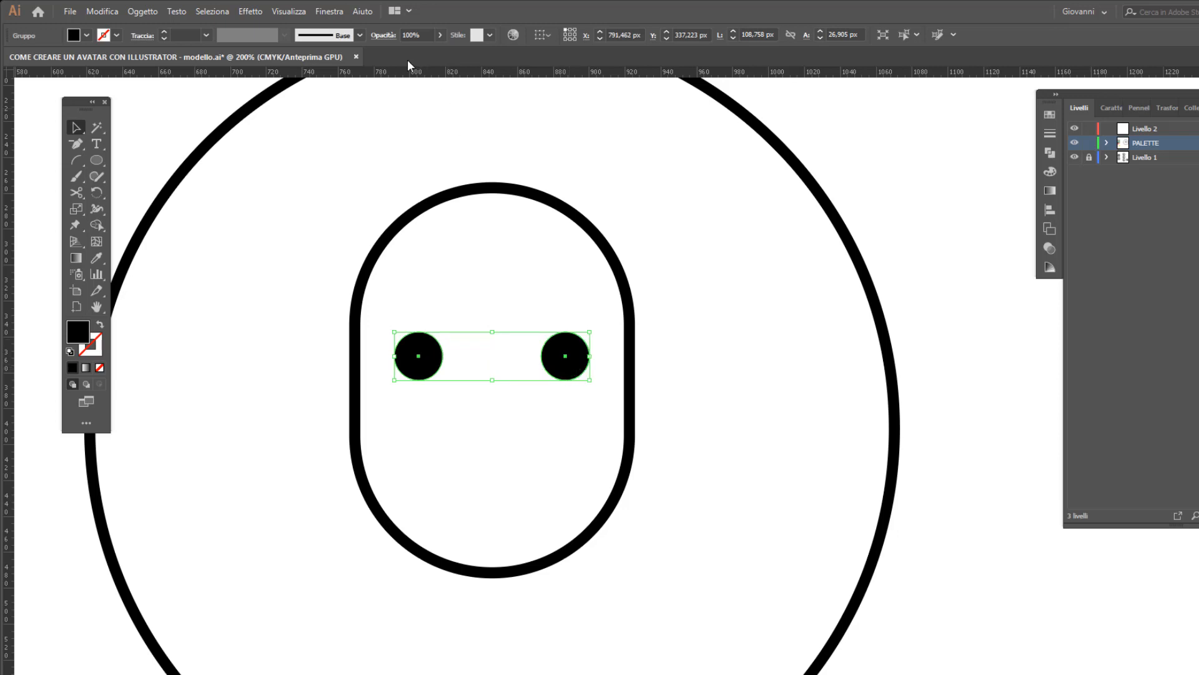
pyautogui.click(328, 11)
pyautogui.moveTo(295, 16)
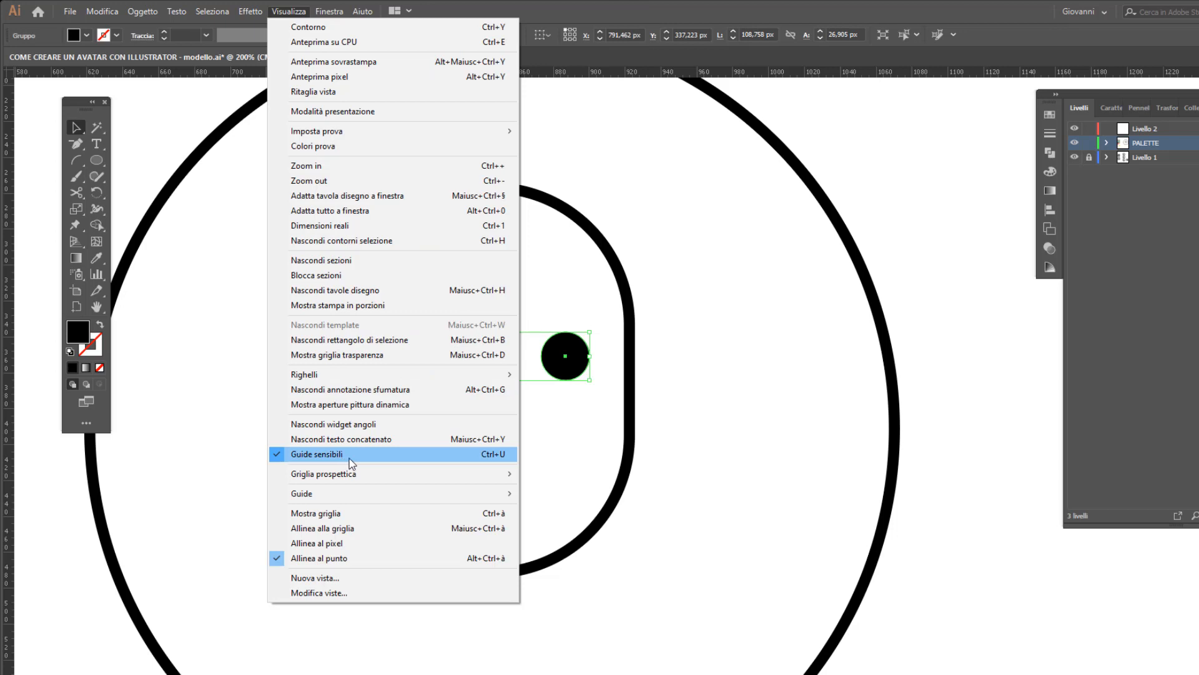
pyautogui.click(715, 6)
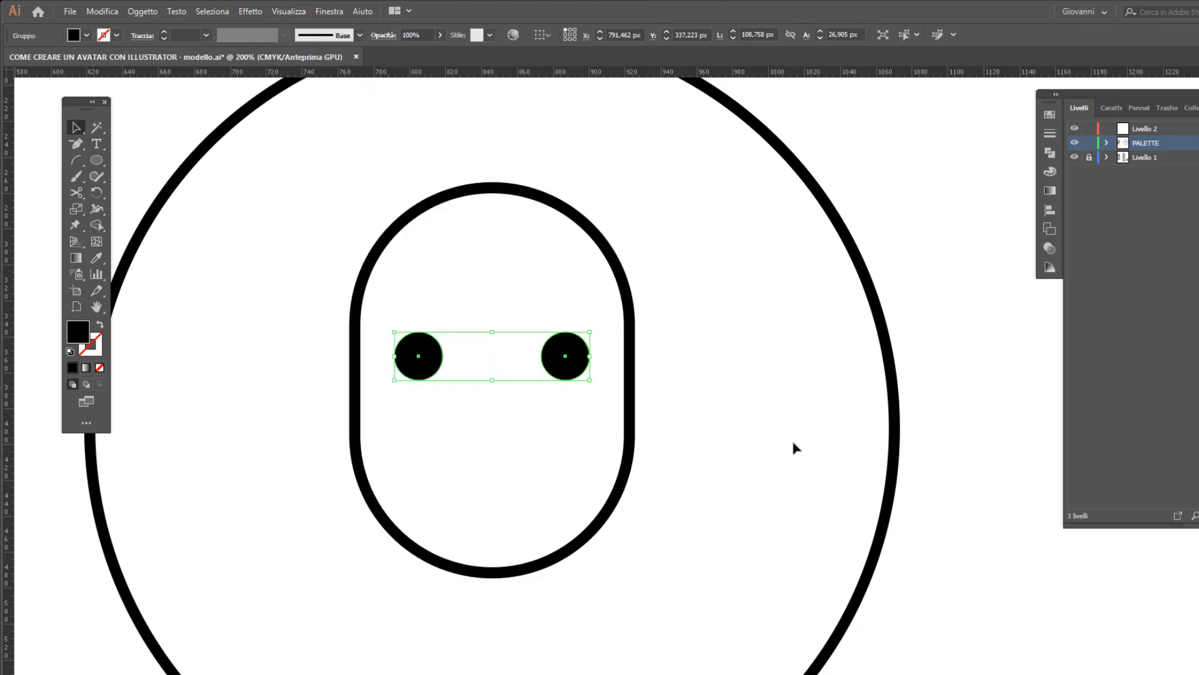
# - Draw an arc about 17 px wide and 20 px high above the left eye, with no fill and a black stroke
pyautogui.click(77, 162)
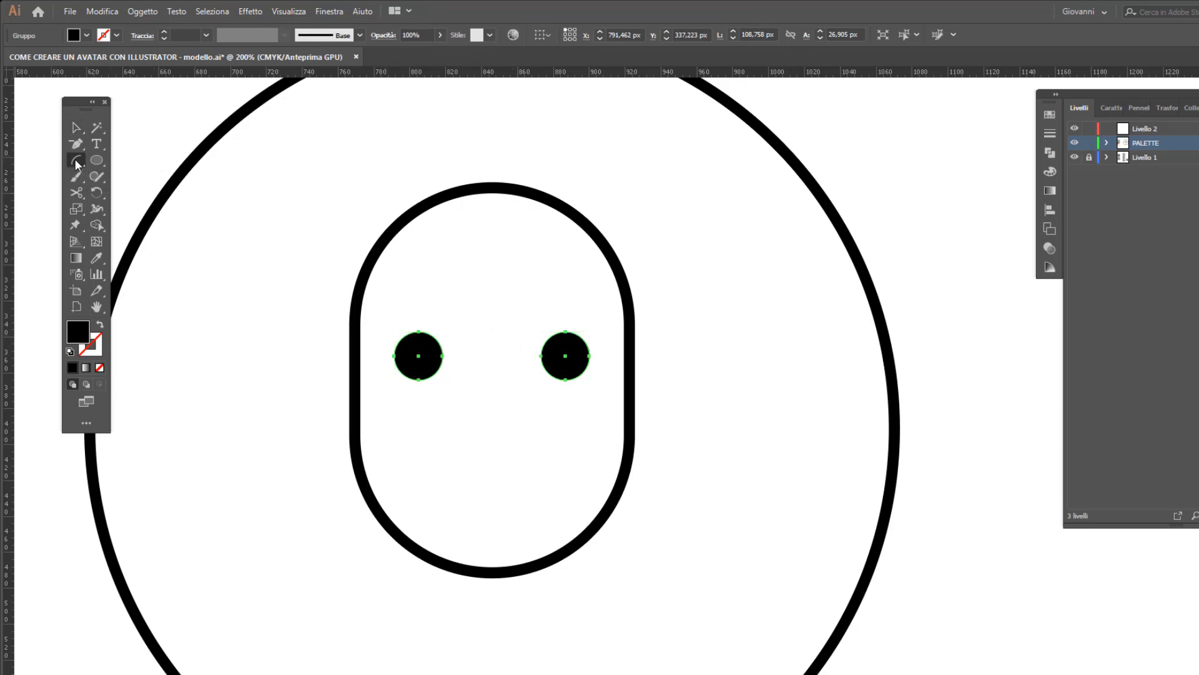
pyautogui.click(76, 161)
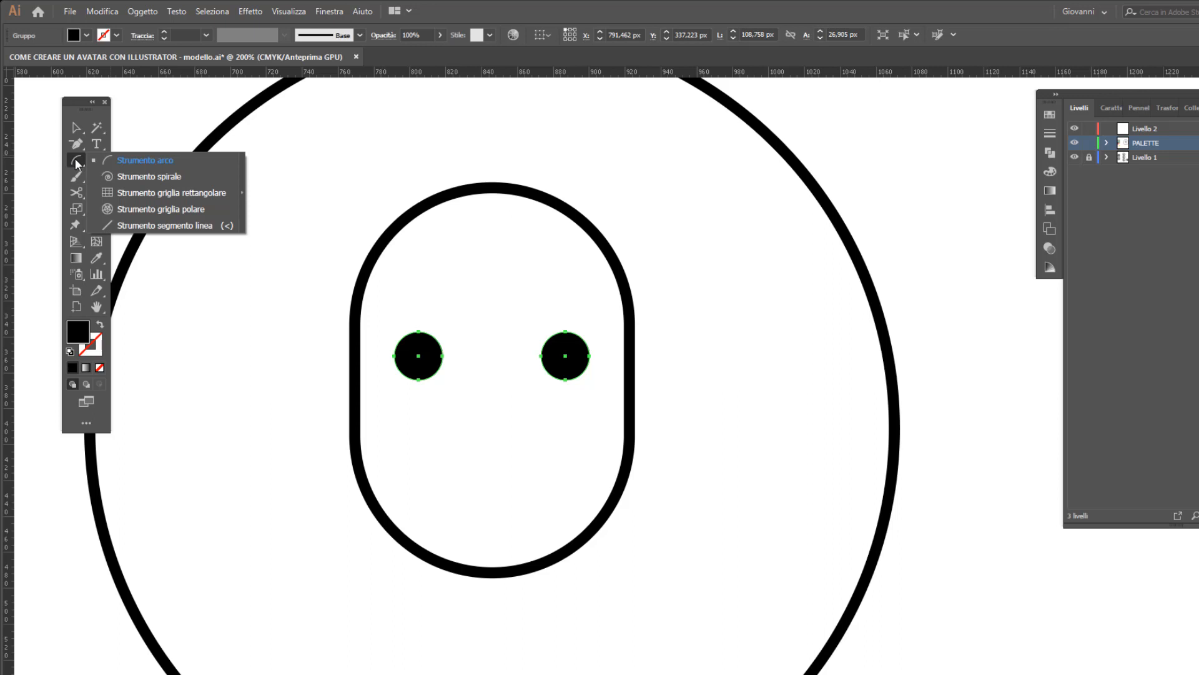
pyautogui.click(75, 159)
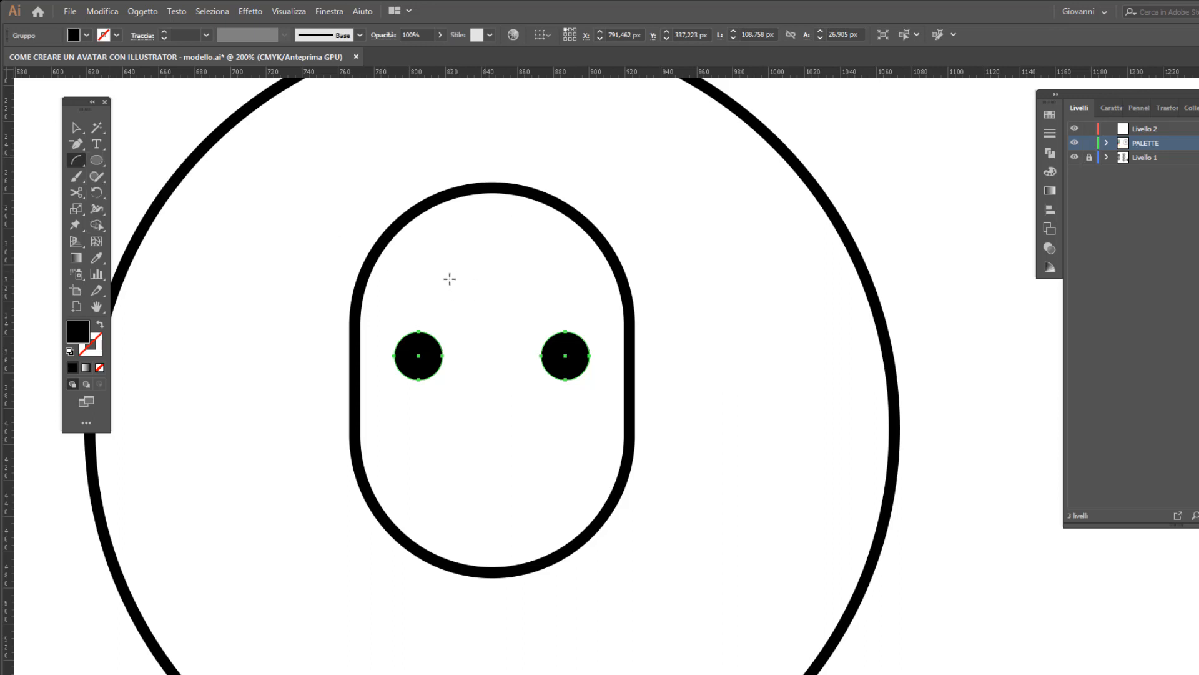
pyautogui.moveTo(436, 277); pyautogui.dragTo(468, 313)
pyautogui.click(95, 351)
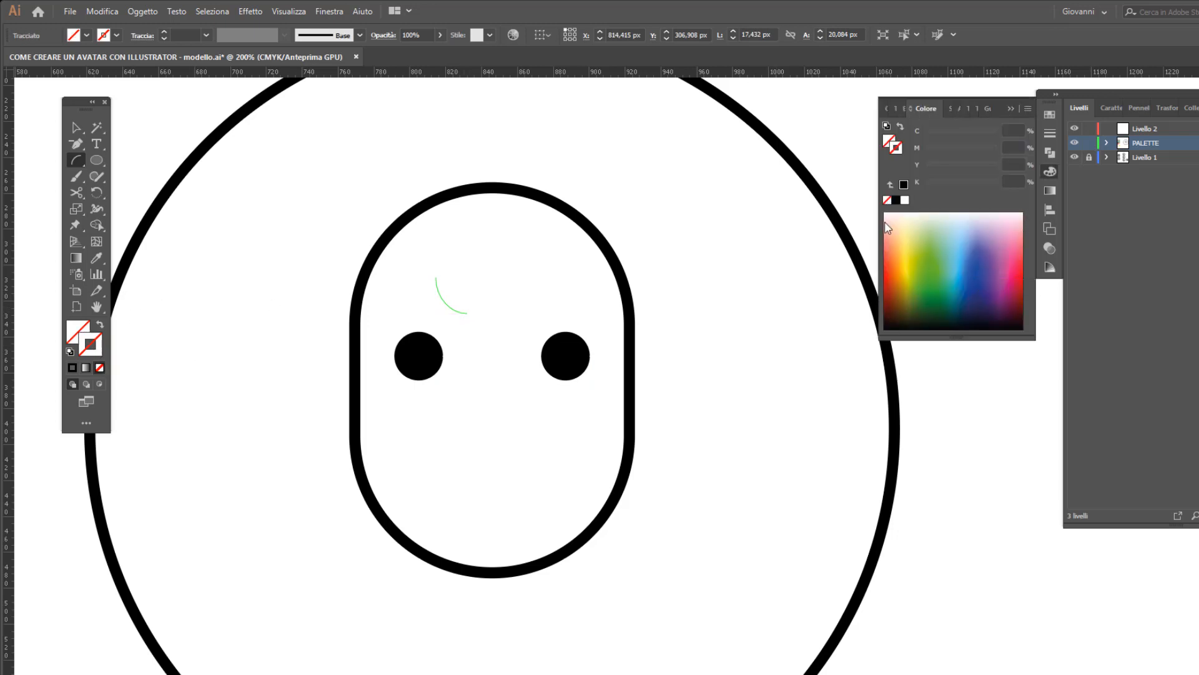
pyautogui.click(73, 367)
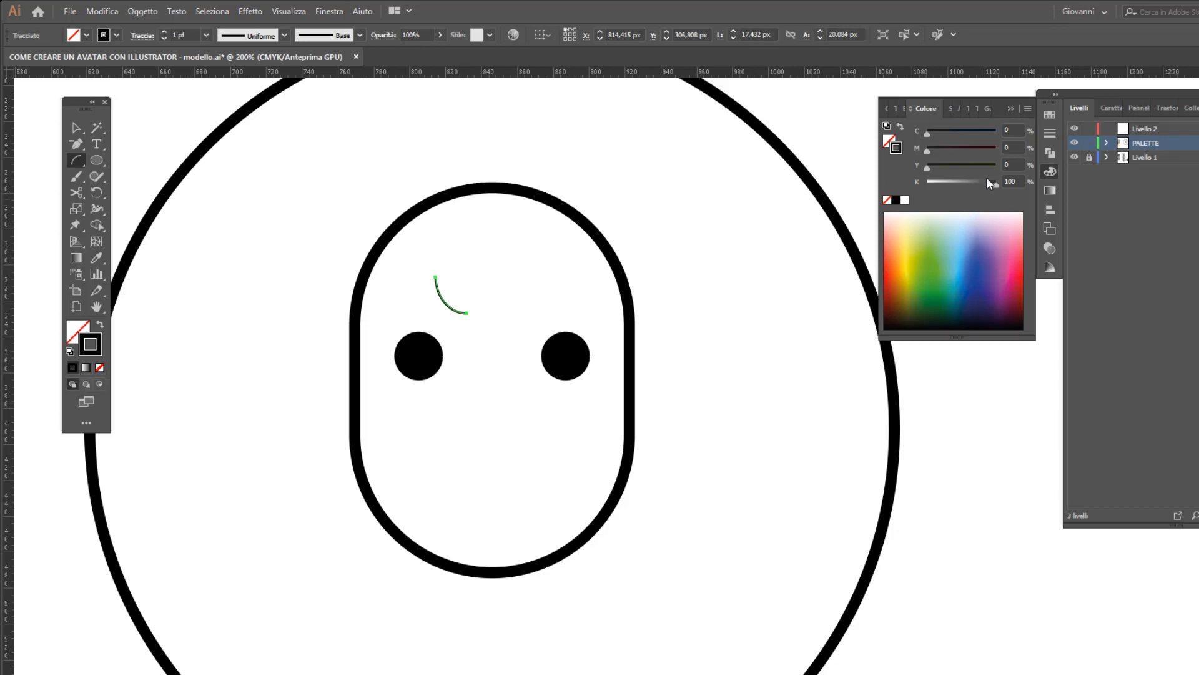
# - Set the arc's stroke weight to 6 pt with round caps and round joins
pyautogui.click(1050, 133)
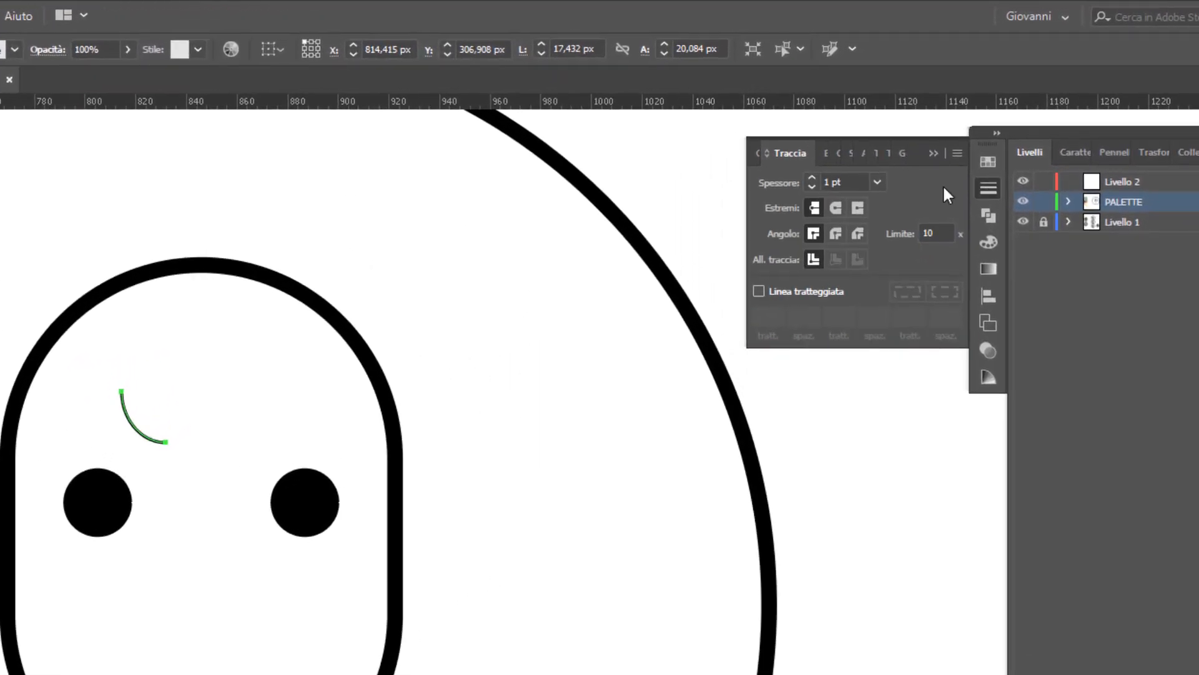
pyautogui.click(813, 178)
pyautogui.click(814, 178)
pyautogui.click(813, 178)
pyautogui.click(813, 178)
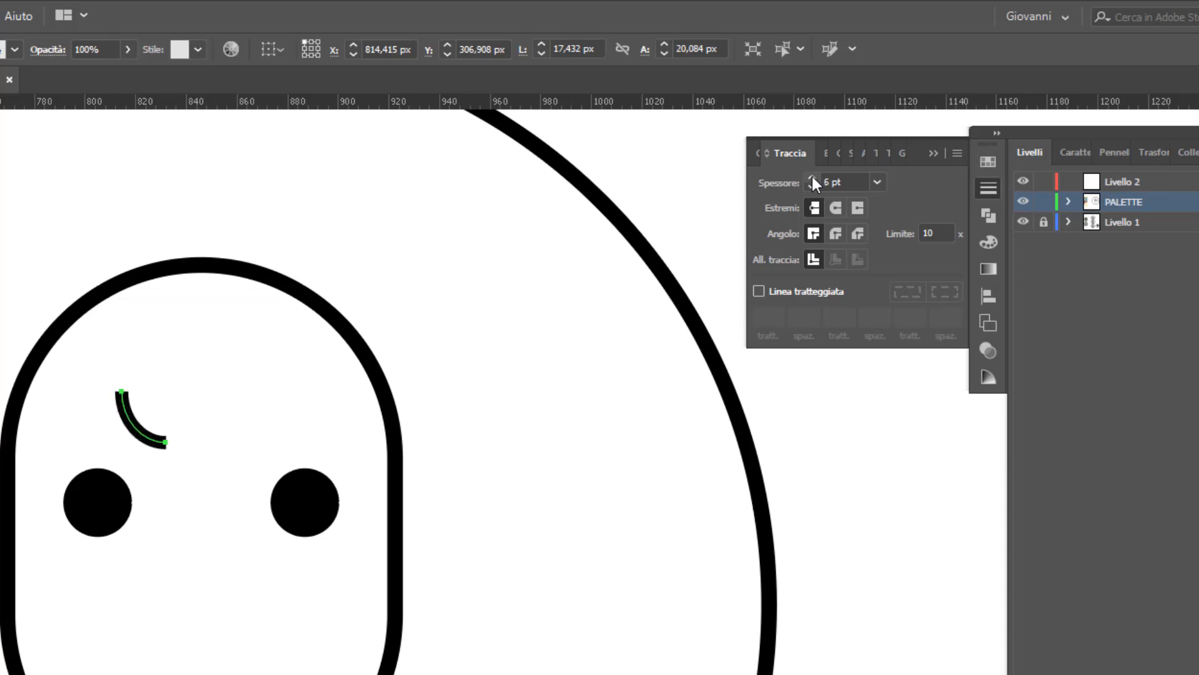
pyautogui.click(812, 178)
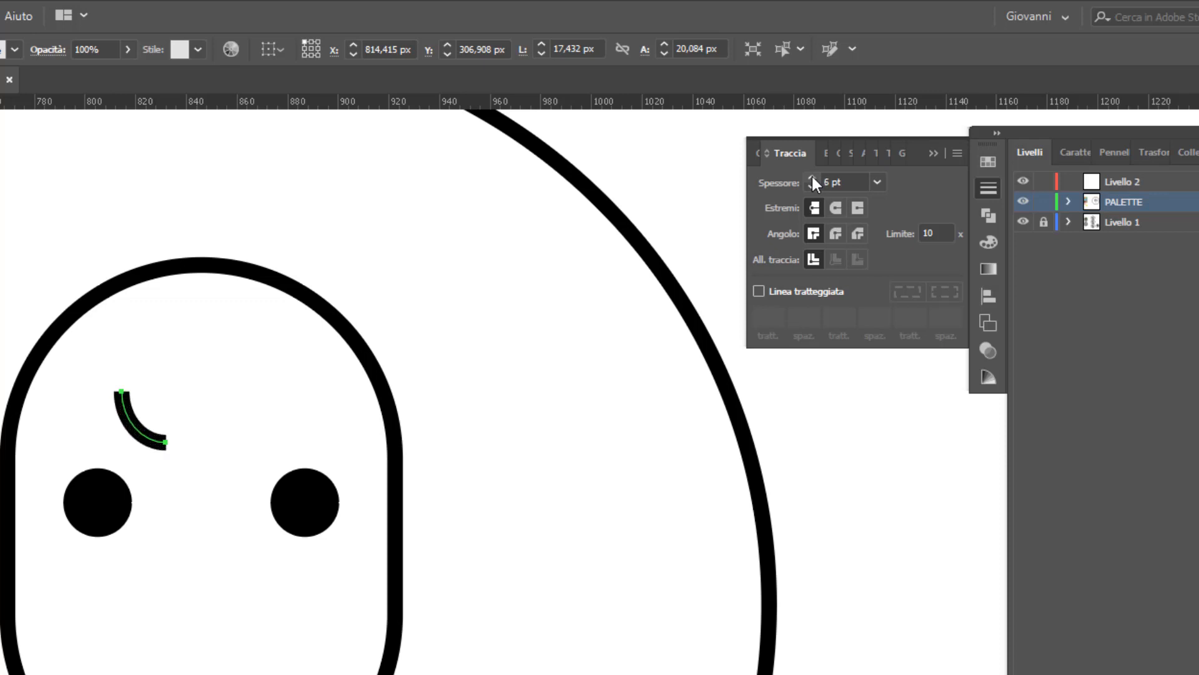
pyautogui.click(837, 208)
pyautogui.click(837, 231)
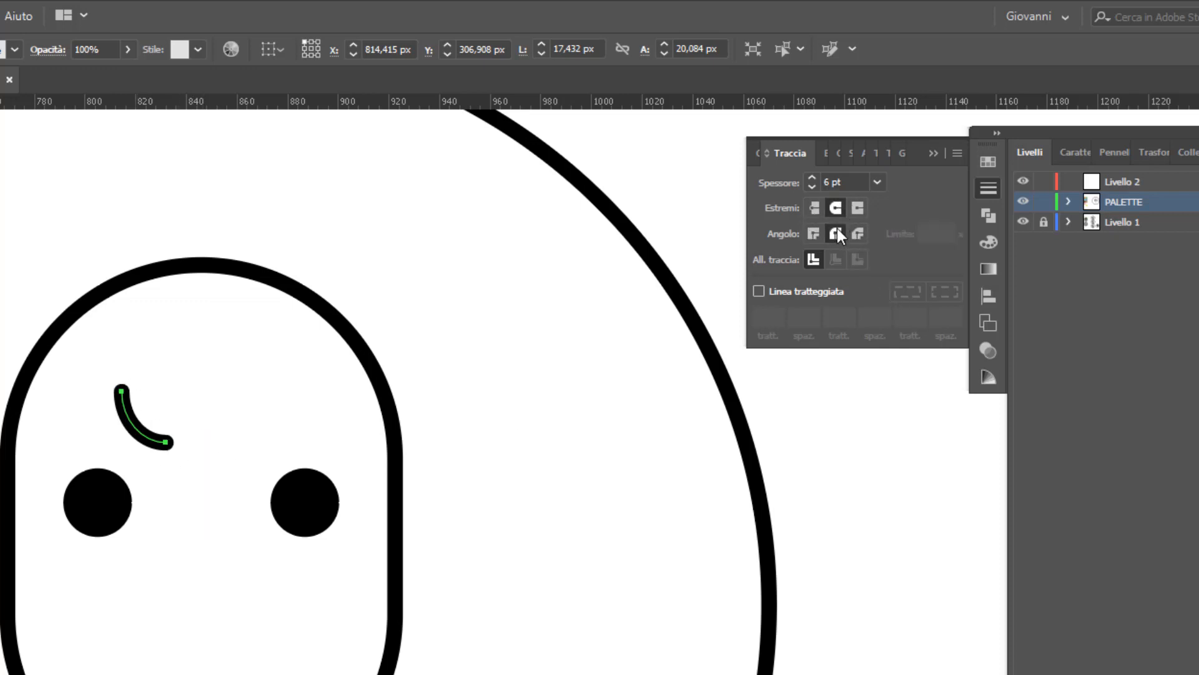
pyautogui.click(977, 186)
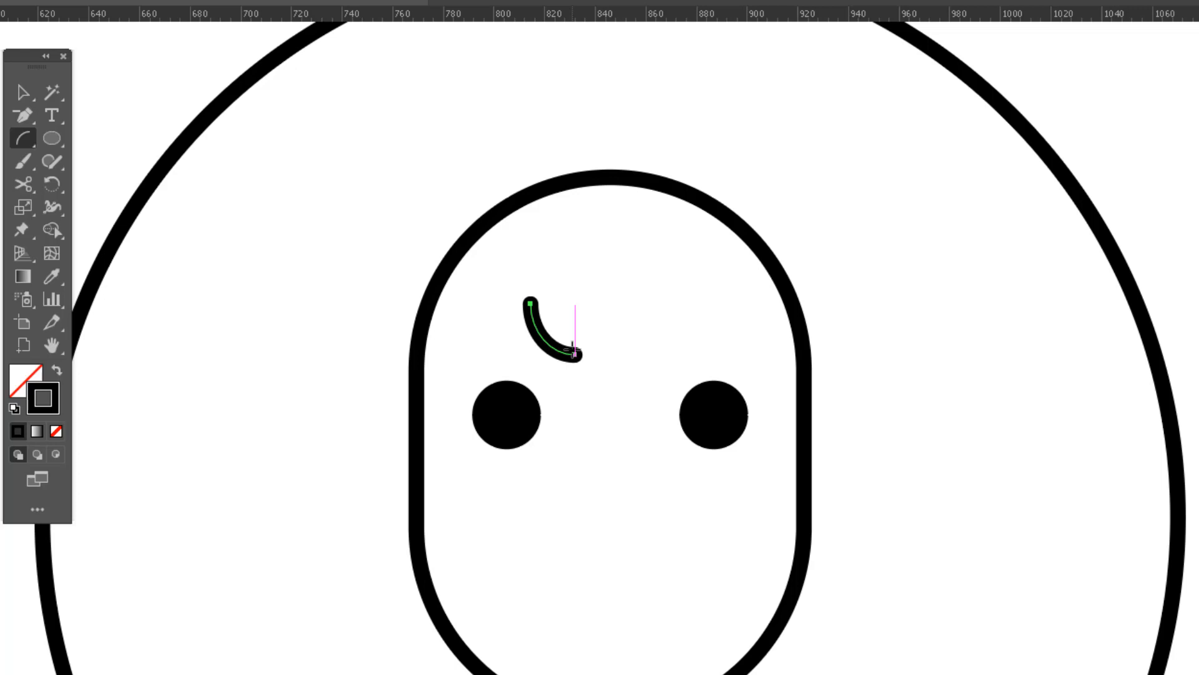
# - Rotate the arc to bow upward as an eyebrow over the left eye, and place a copy about 82 px across, over the right eye
pyautogui.press('v')
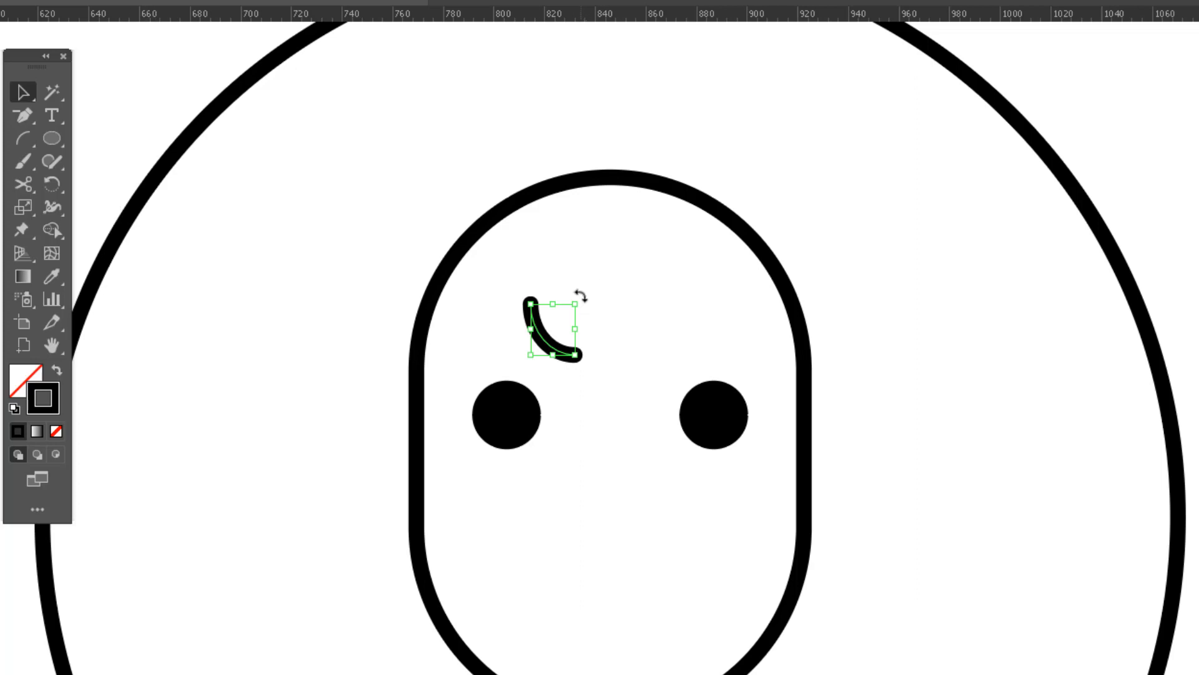
pyautogui.moveTo(580, 296); pyautogui.dragTo(598, 365)
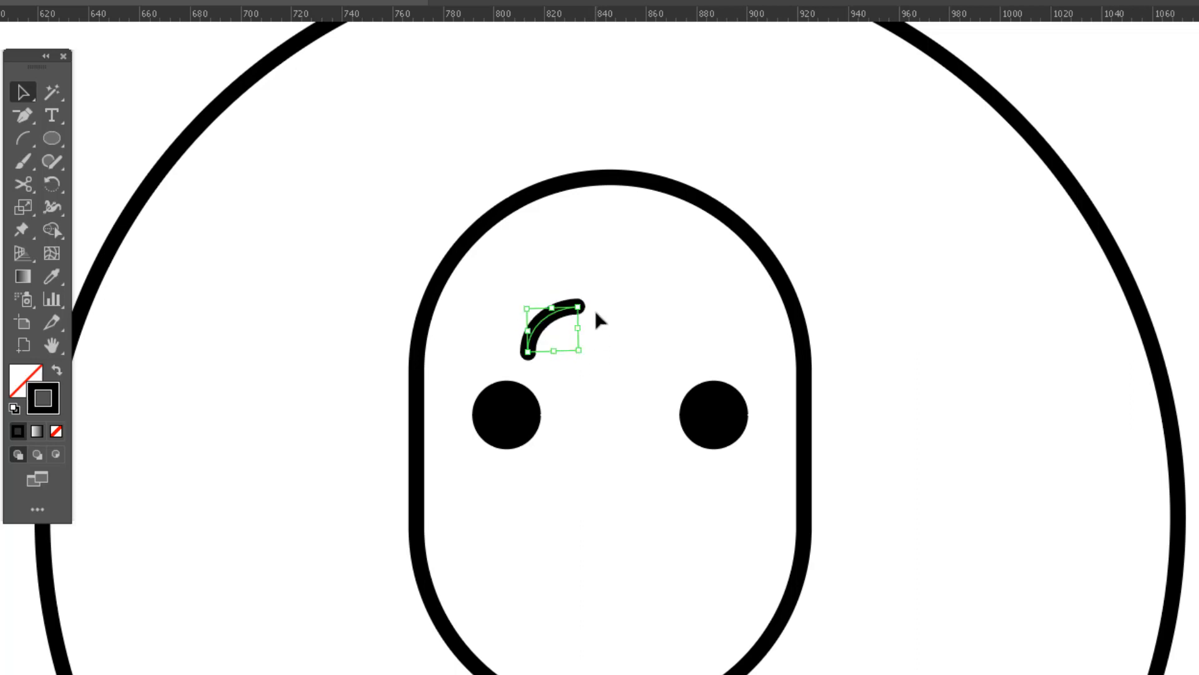
pyautogui.moveTo(596, 315); pyautogui.dragTo(558, 370)
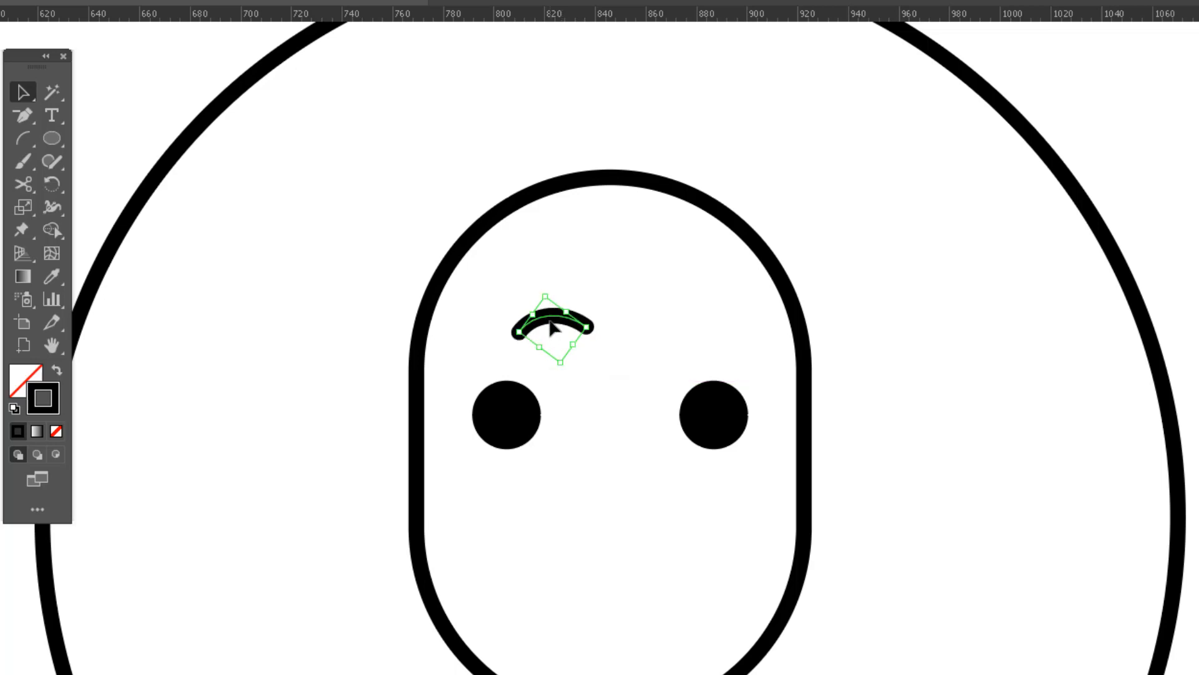
pyautogui.moveTo(567, 310); pyautogui.dragTo(557, 374)
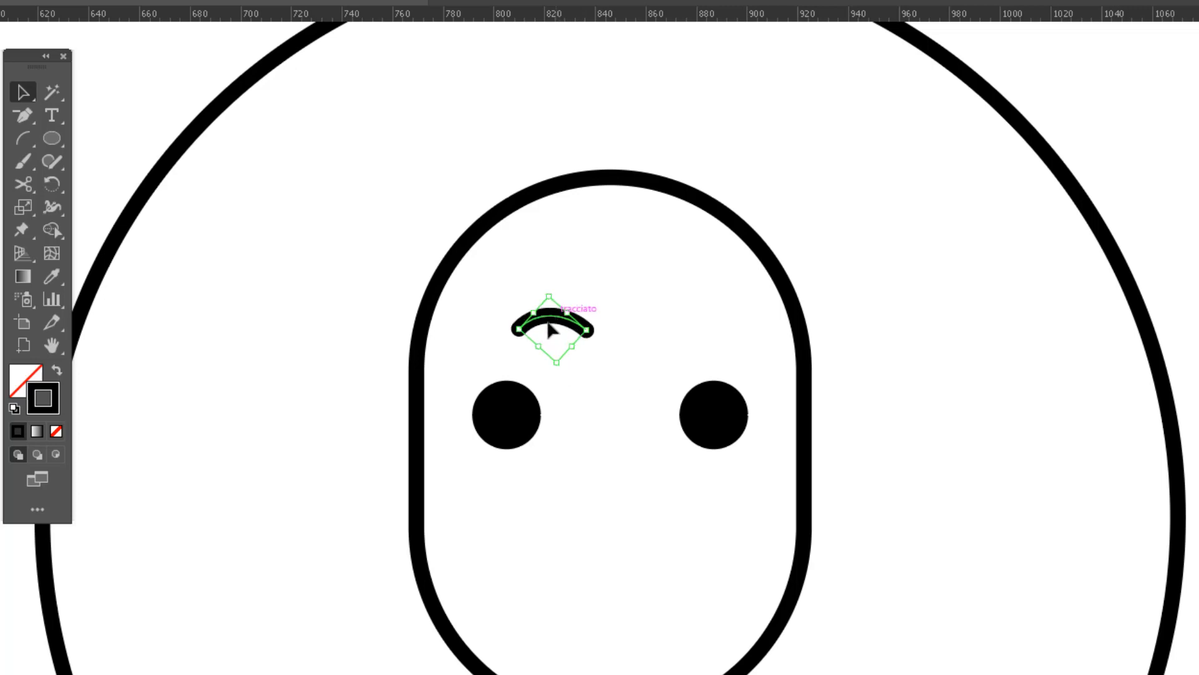
pyautogui.moveTo(552, 320); pyautogui.dragTo(551, 354)
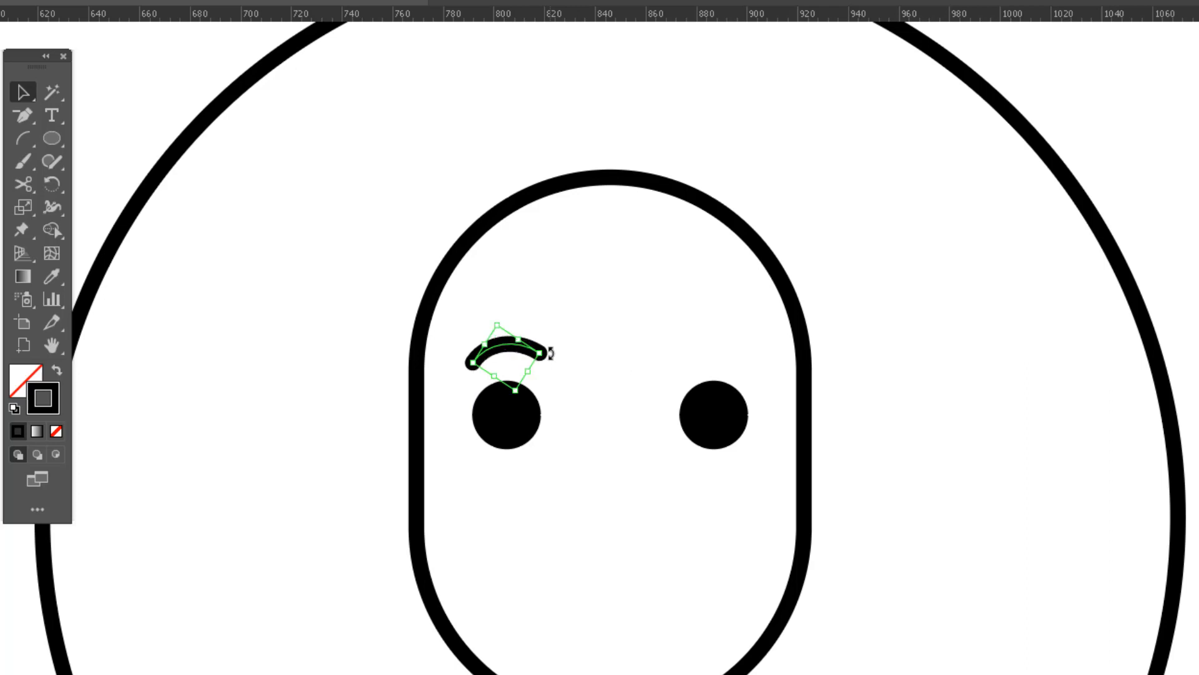
pyautogui.moveTo(494, 311); pyautogui.dragTo(725, 352)
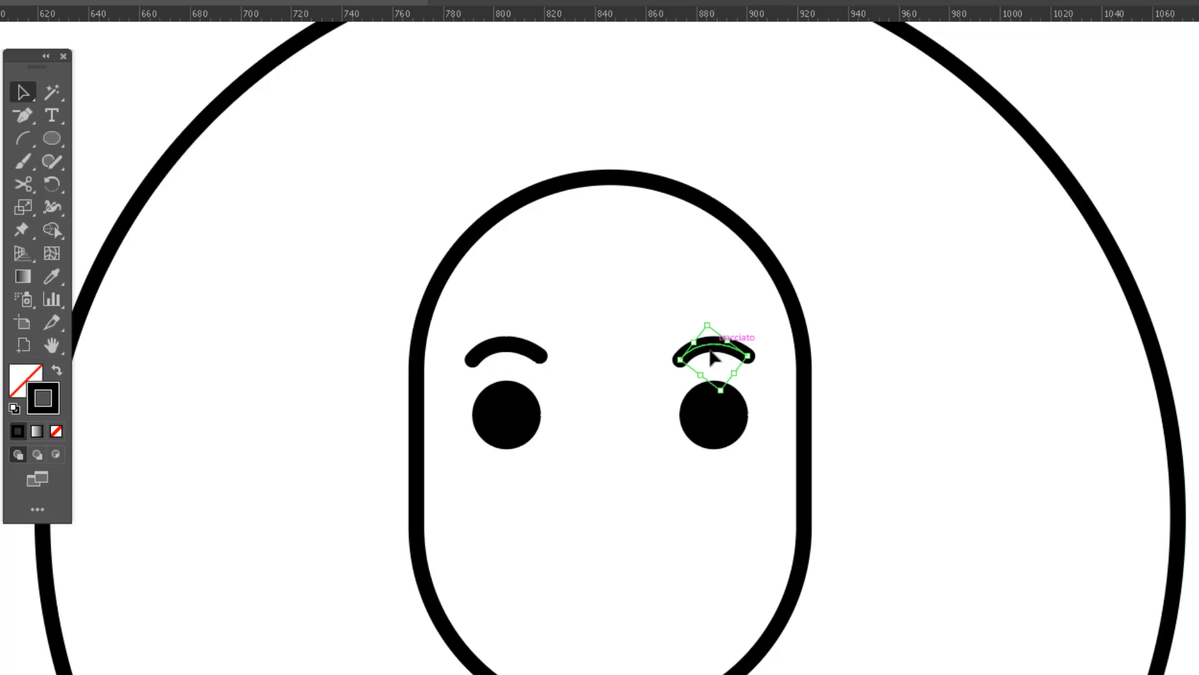
# - Place a copy of the right eyebrow centred below the eyes and rotate it 180° to form the nose
pyautogui.moveTo(717, 350); pyautogui.dragTo(620, 485)
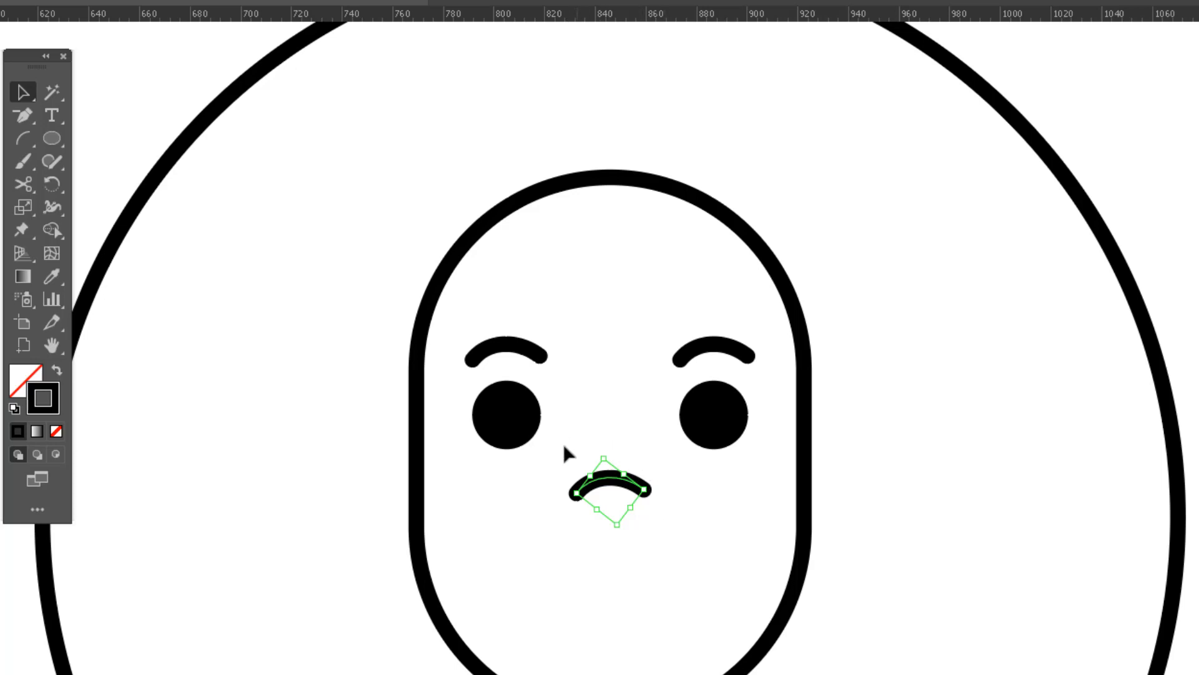
pyautogui.doubleClick(51, 180)
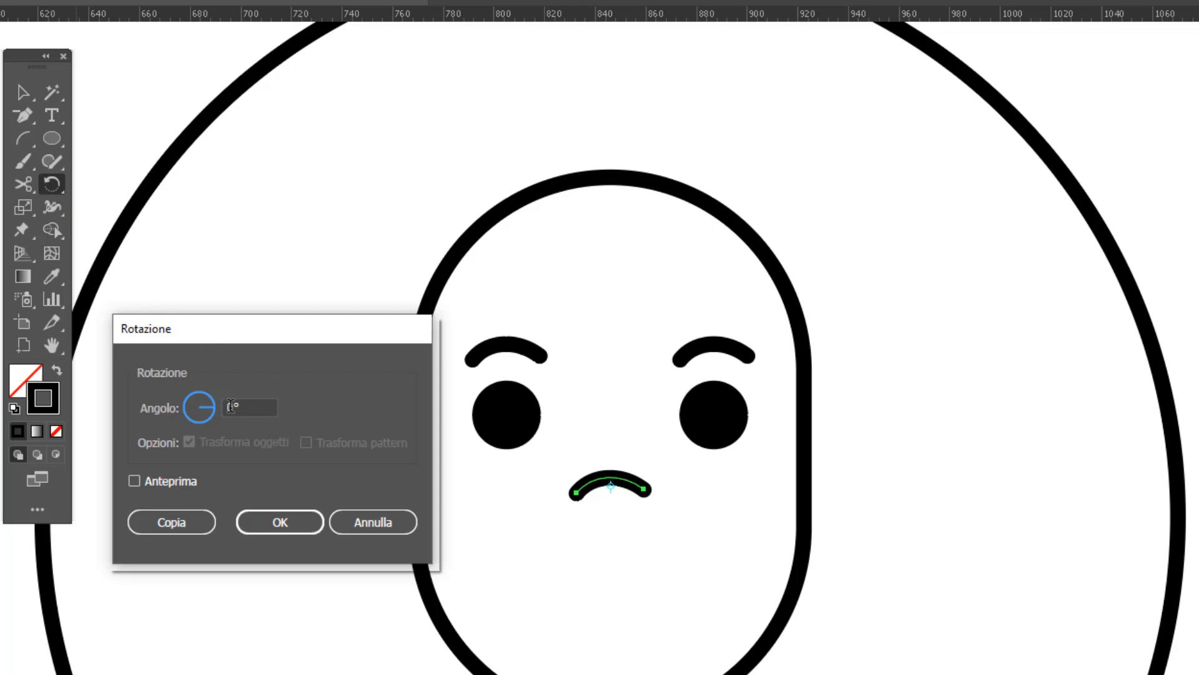
pyautogui.moveTo(252, 408); pyautogui.dragTo(167, 410)
pyautogui.write('180')
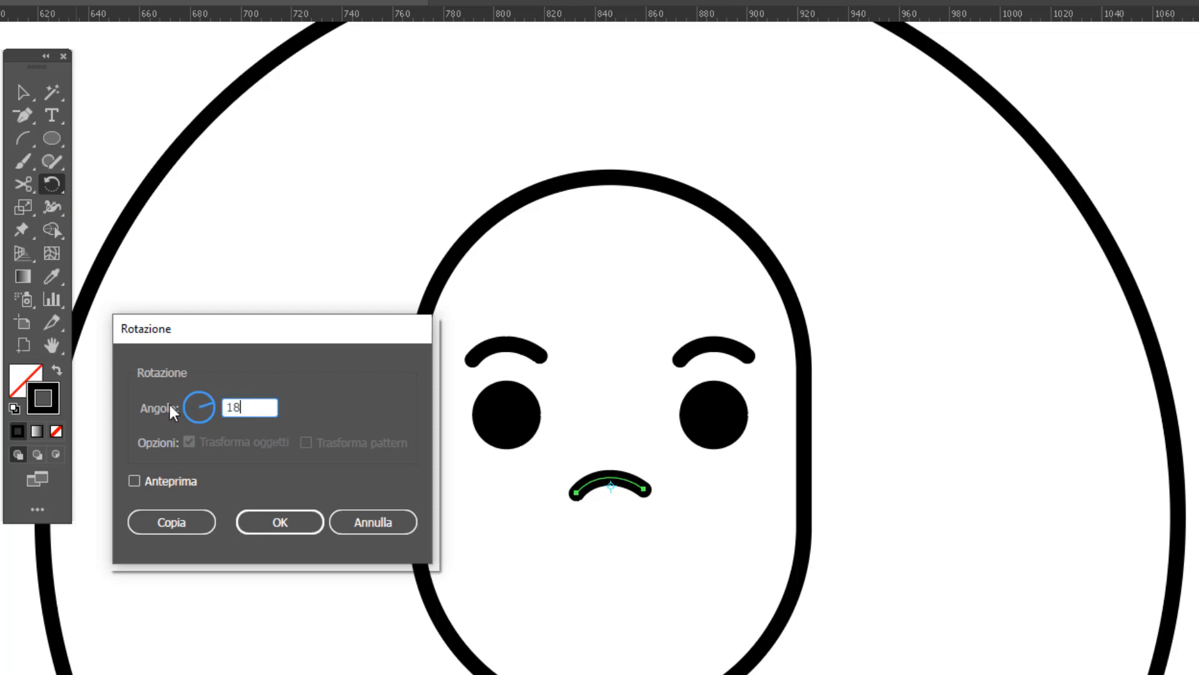
pyautogui.click(144, 480)
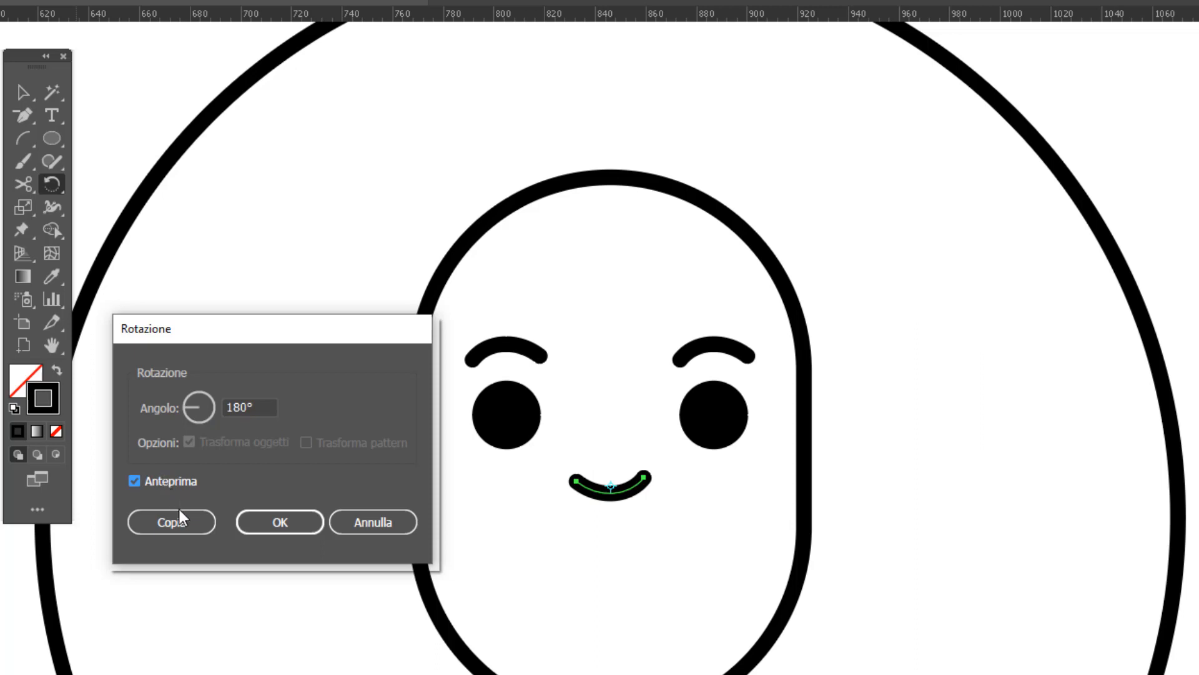
pyautogui.click(290, 524)
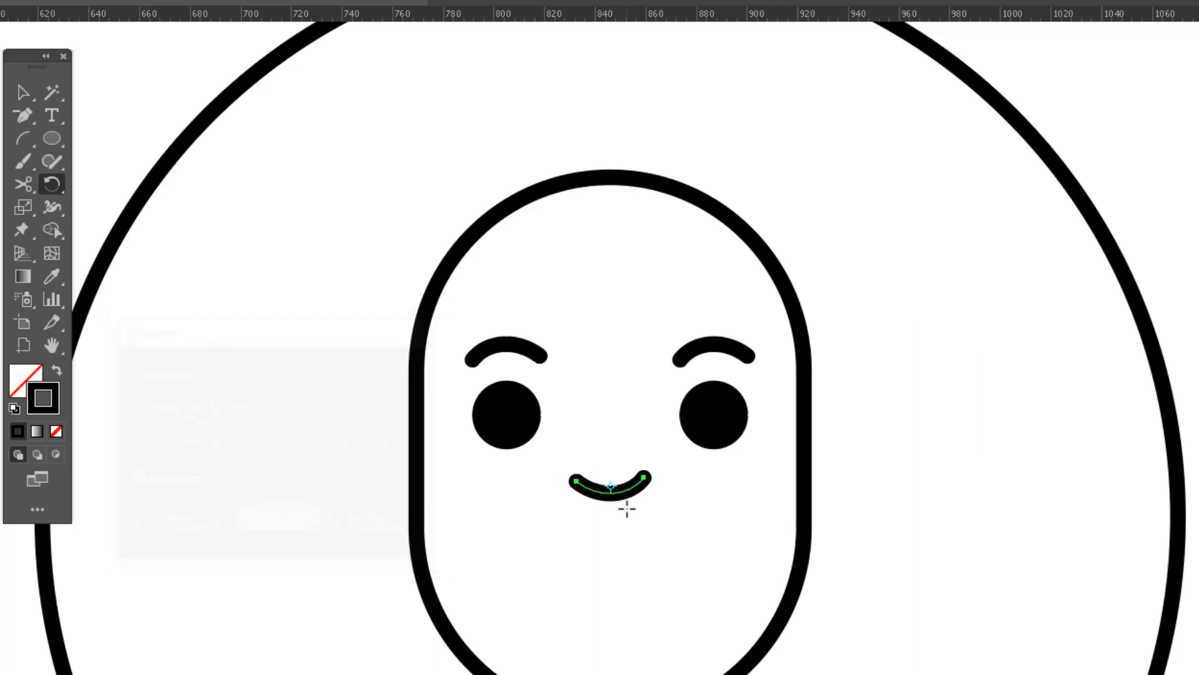
# - Move the nose arc about 3 px straight down
pyautogui.press('v')
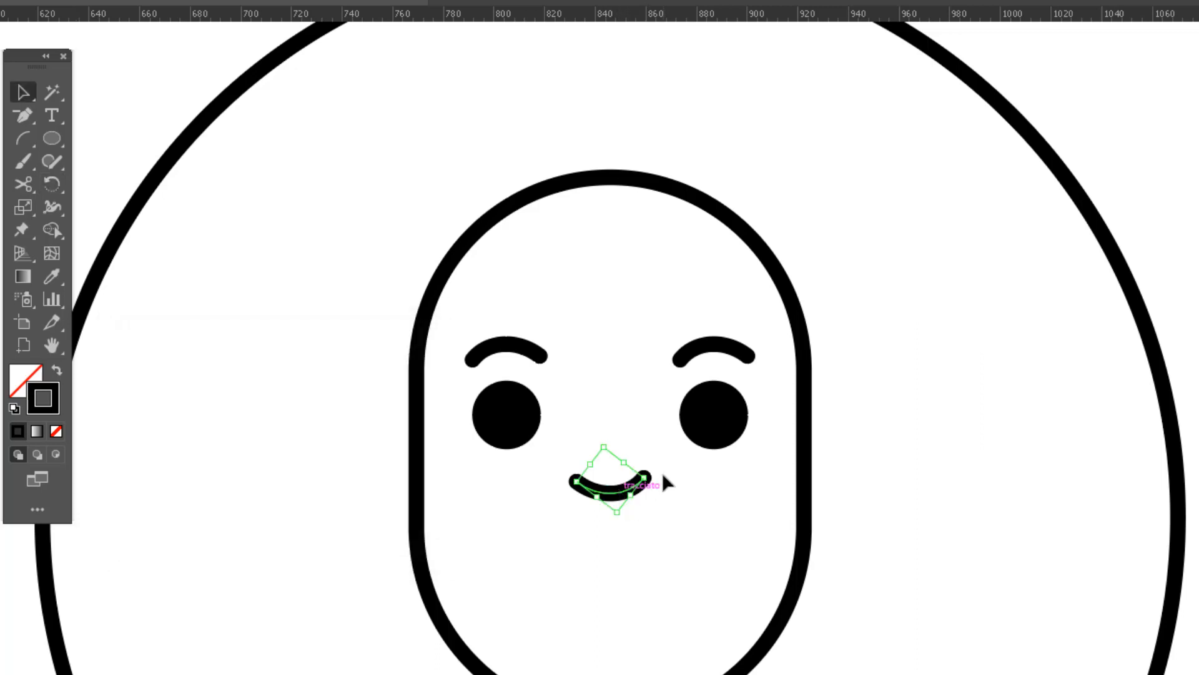
pyautogui.scroll(1, 619, 503)
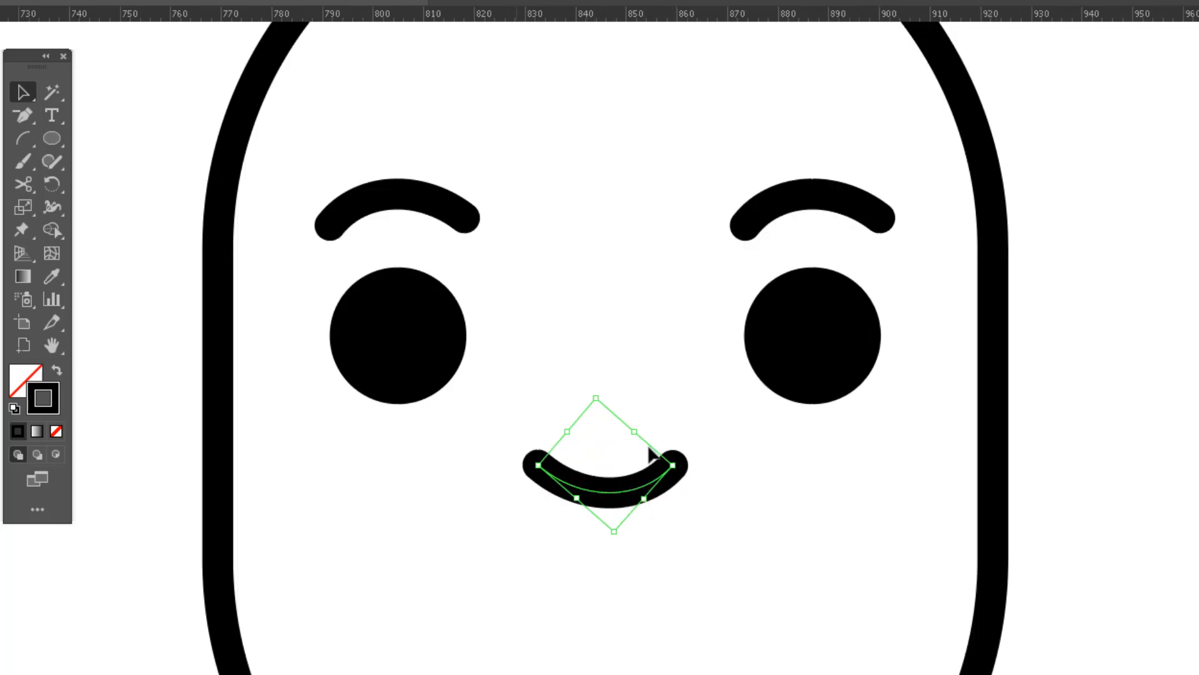
pyautogui.moveTo(612, 493); pyautogui.dragTo(612, 507)
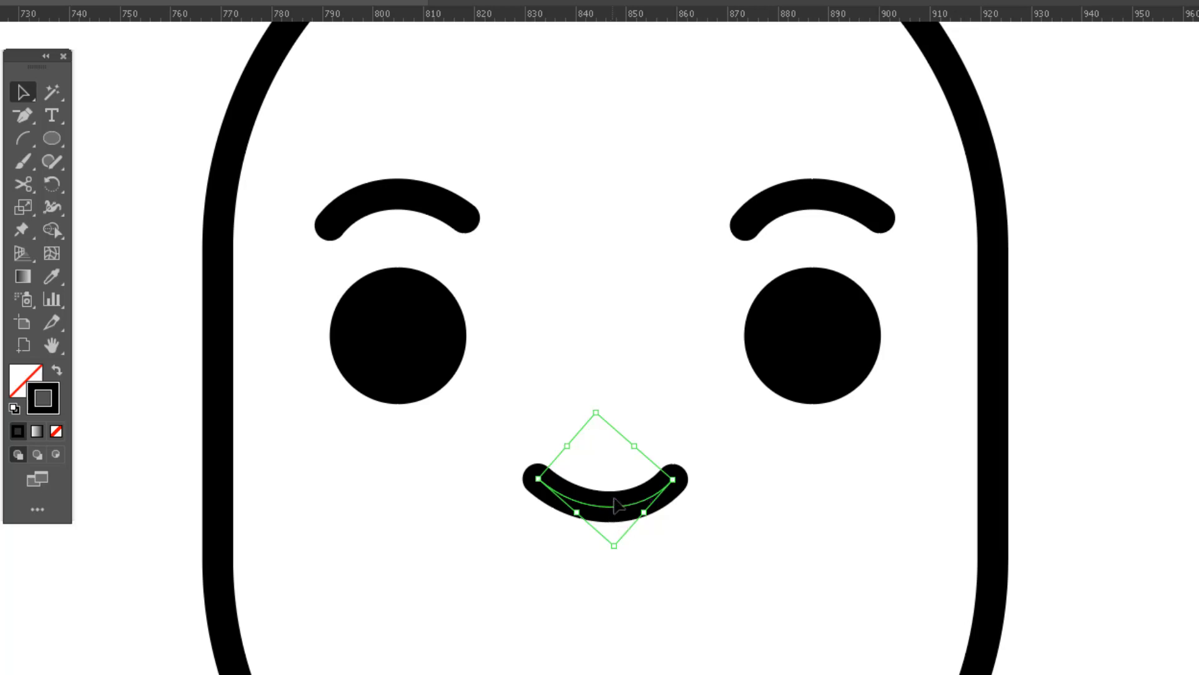
# - Create a copy of the nose arc scaled uniformly to 180% and move it about 34 px straight down as the mouth
pyautogui.scroll(-3, 642, 377)
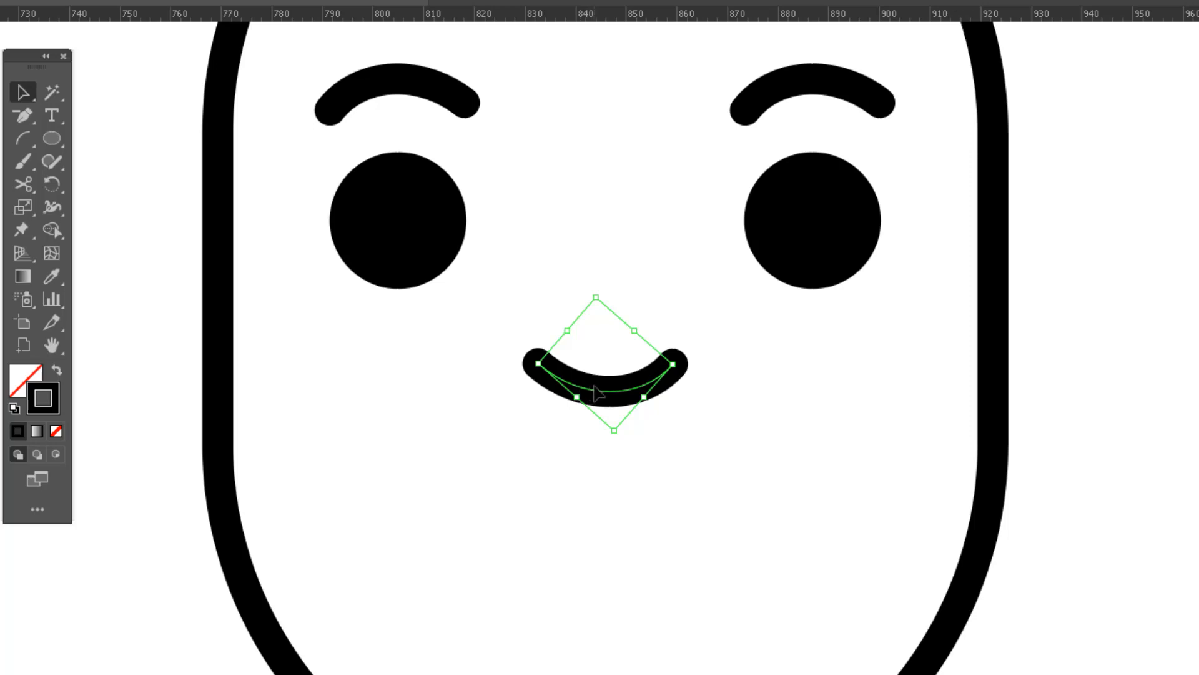
pyautogui.doubleClick(25, 210)
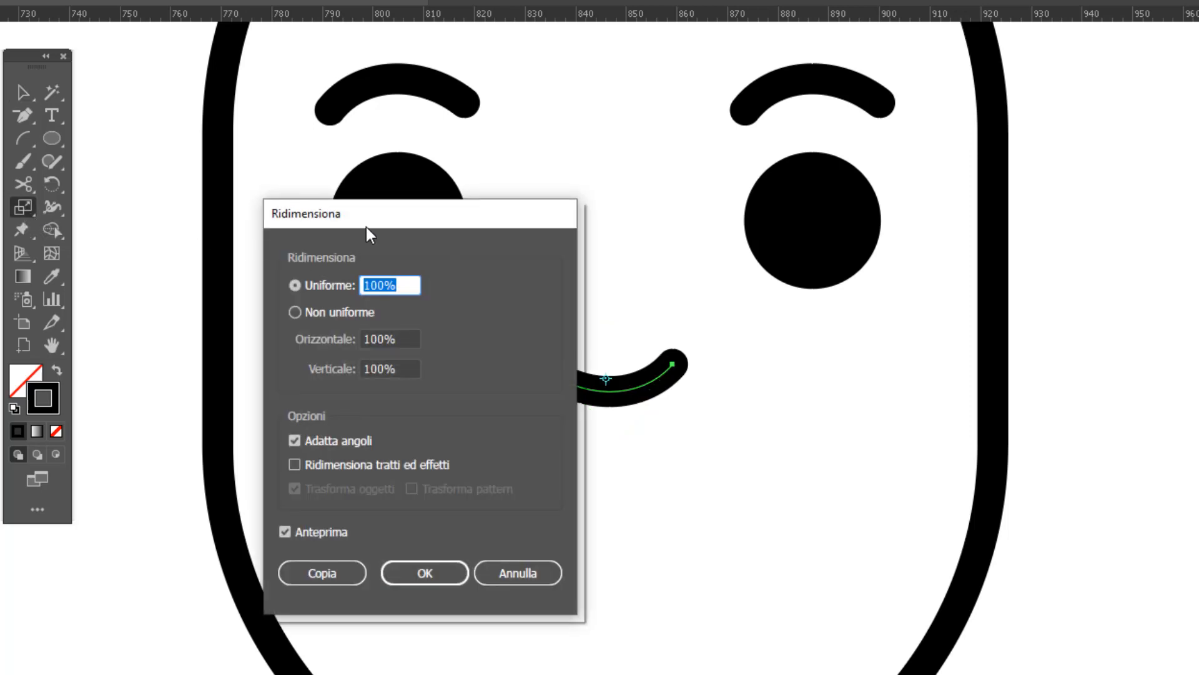
pyautogui.moveTo(366, 227); pyautogui.dragTo(911, 247)
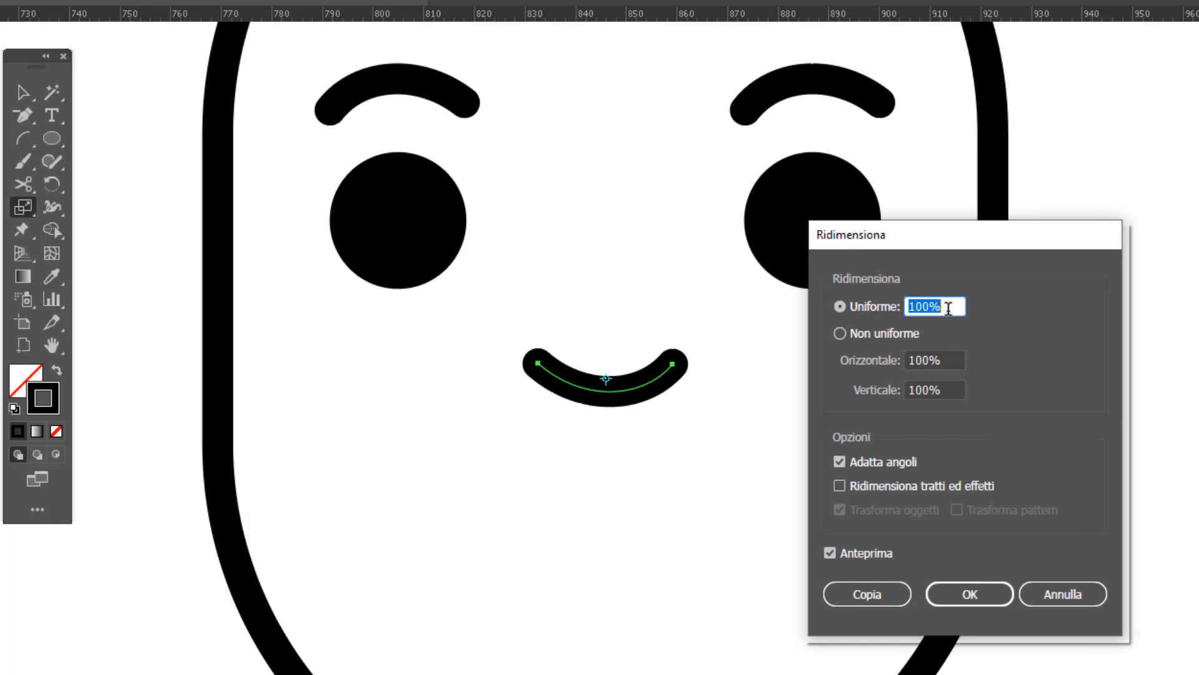
pyautogui.write('160')
pyautogui.press('Tab')
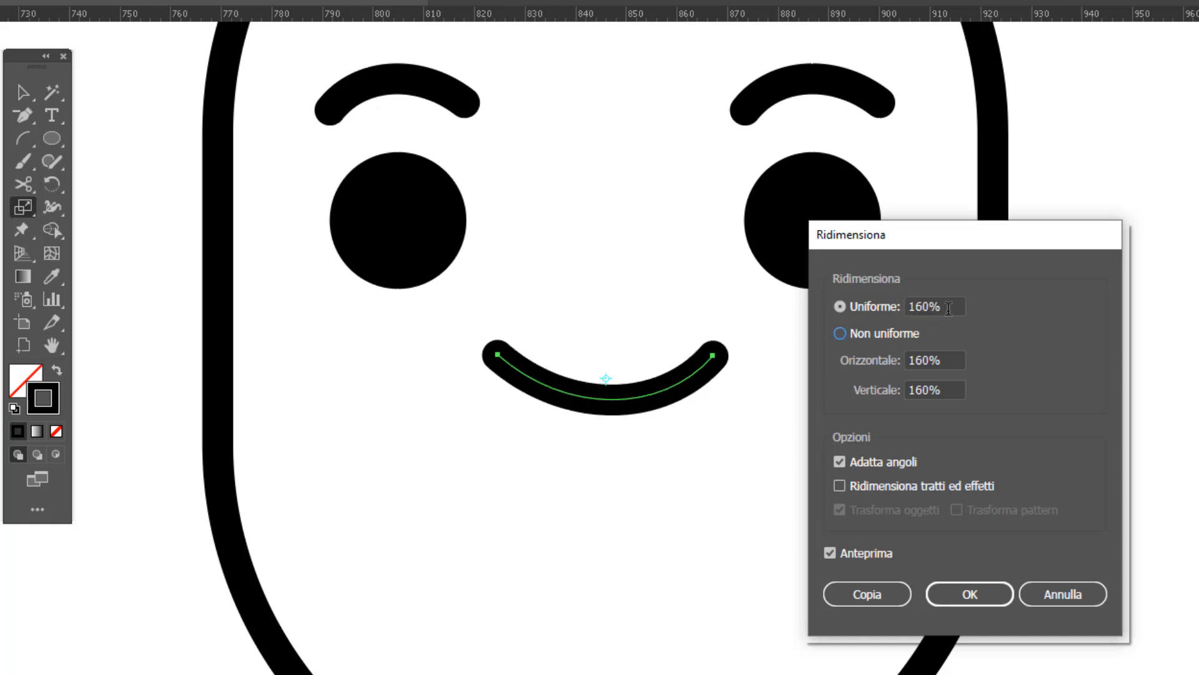
pyautogui.hotkey('shift', 'Tab')
pyautogui.write('180')
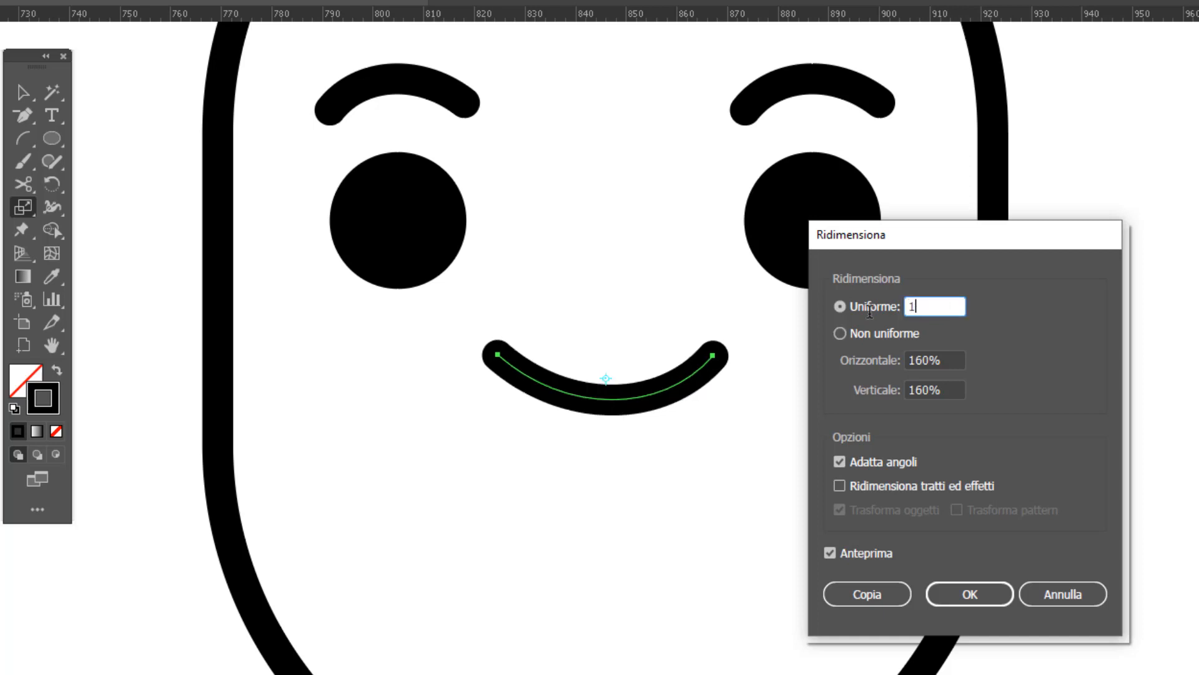
pyautogui.press('Tab')
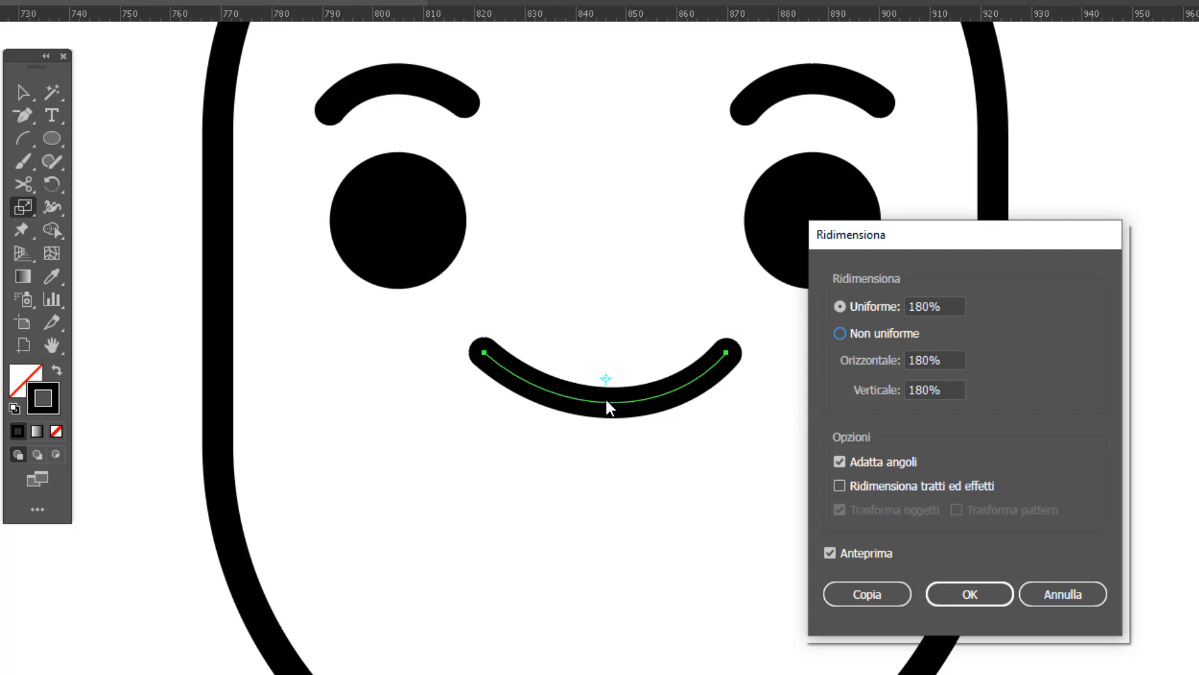
pyautogui.click(860, 596)
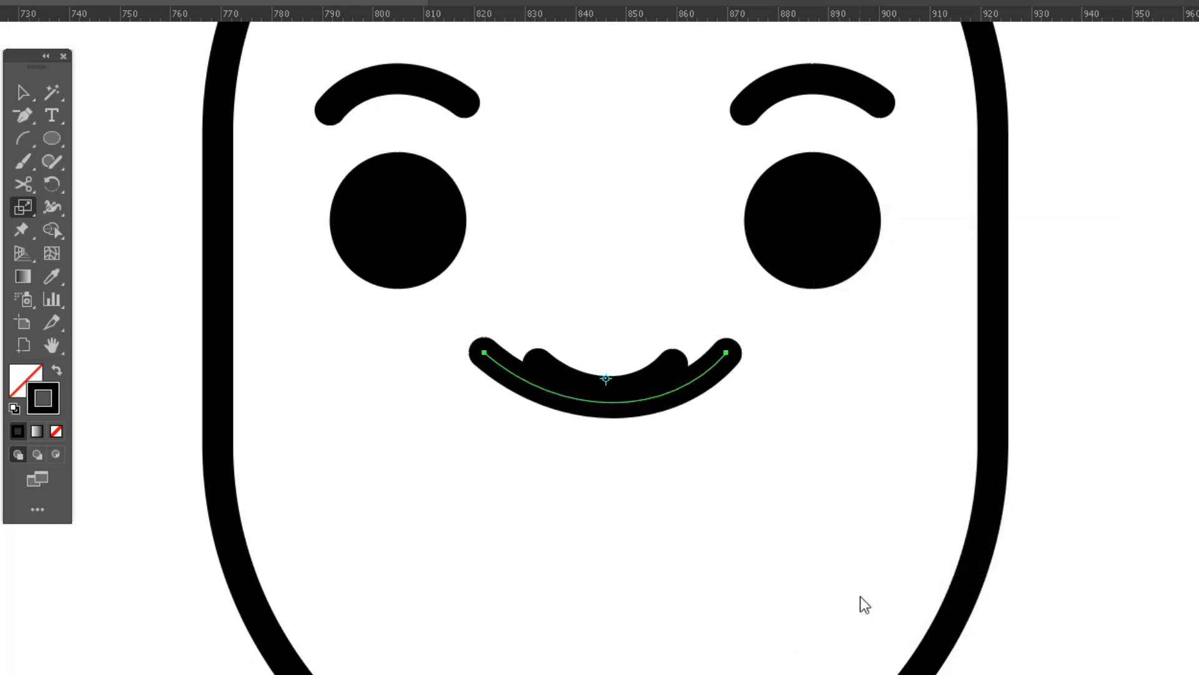
pyautogui.press('v')
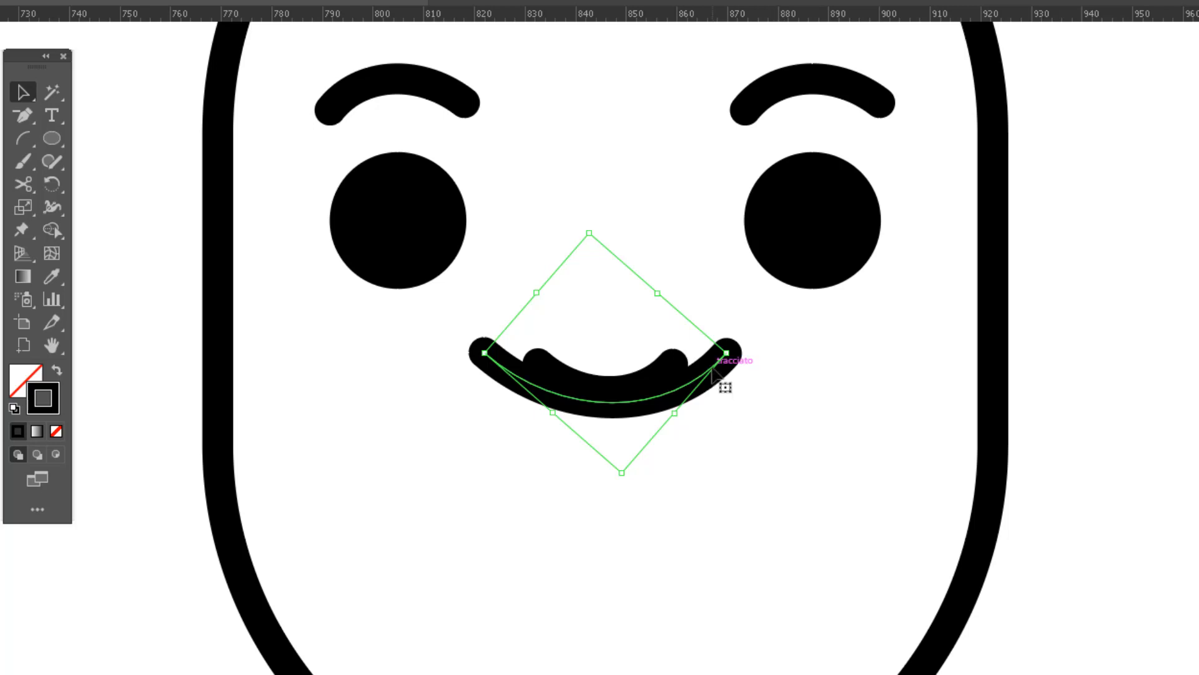
pyautogui.moveTo(712, 368); pyautogui.dragTo(715, 545)
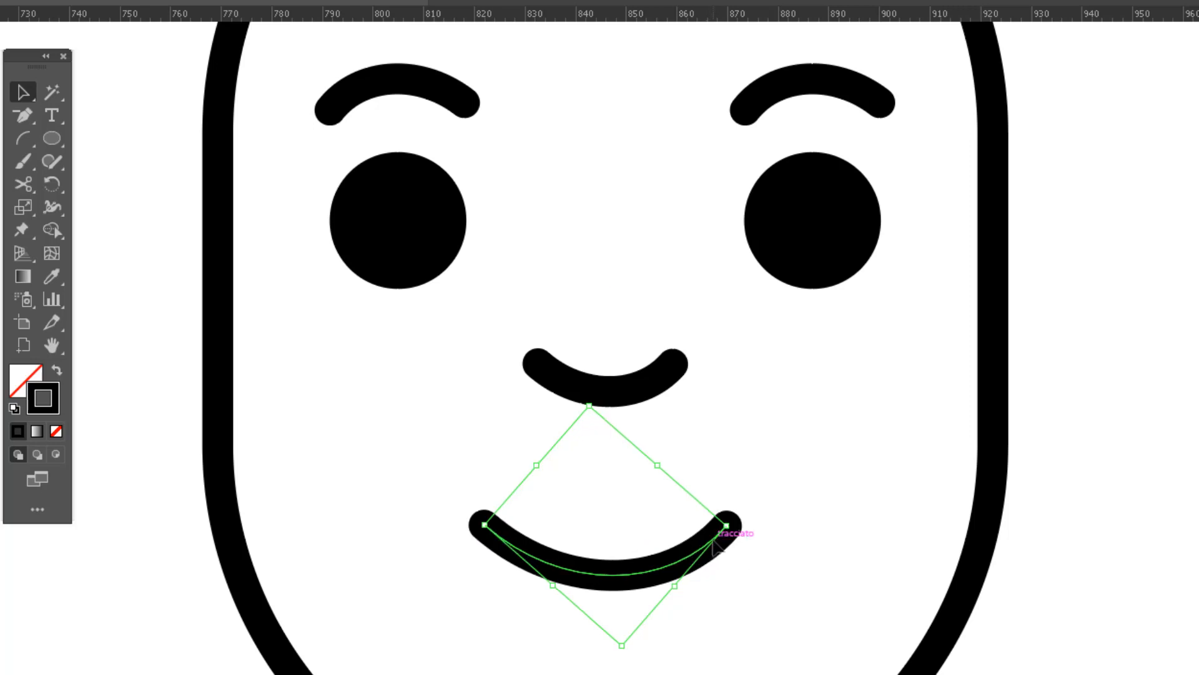
# - Draw a rectangle about 50 px wide and 86 px high as the neck, spanning the mouth's width and extending past the chin
pyautogui.hotkey('ctrl', 'shift', 'a')
pyautogui.scroll(-5, 600, 375)
pyautogui.click(52, 138)
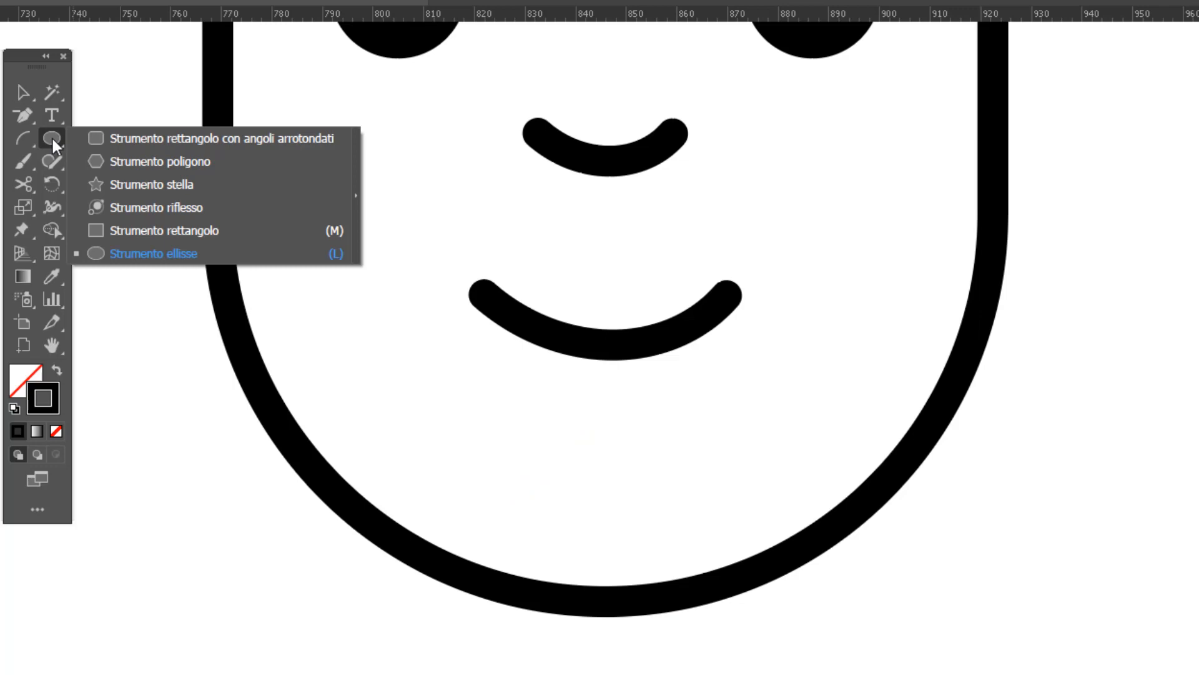
pyautogui.click(159, 233)
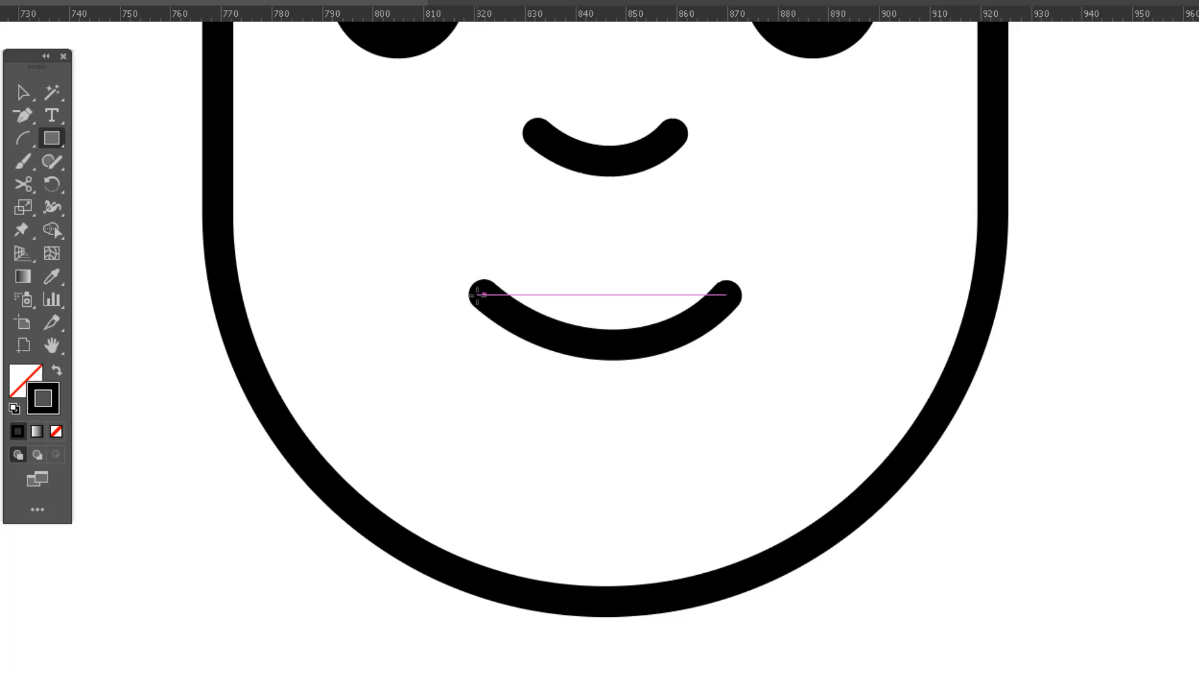
pyautogui.moveTo(478, 294); pyautogui.dragTo(735, 674)
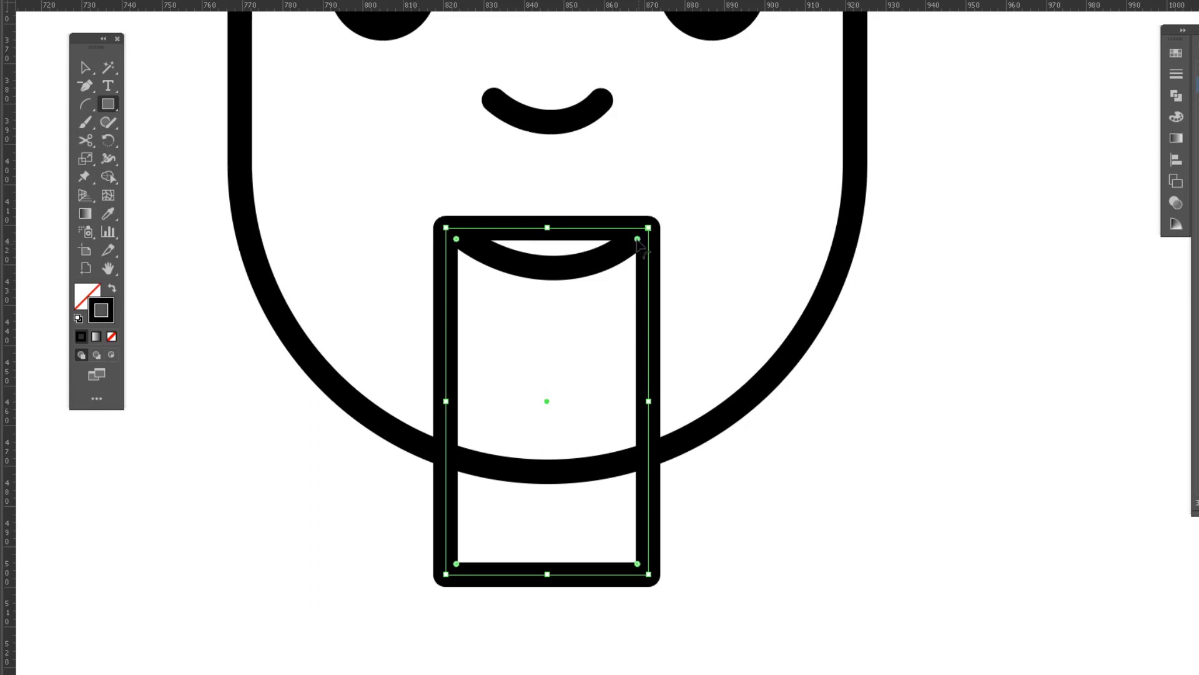
# - Round the neck rectangle's corners fully and move it about 15 px straight down
pyautogui.moveTo(638, 239); pyautogui.dragTo(496, 475)
pyautogui.press('v')
pyautogui.moveTo(649, 347); pyautogui.dragTo(650, 406)
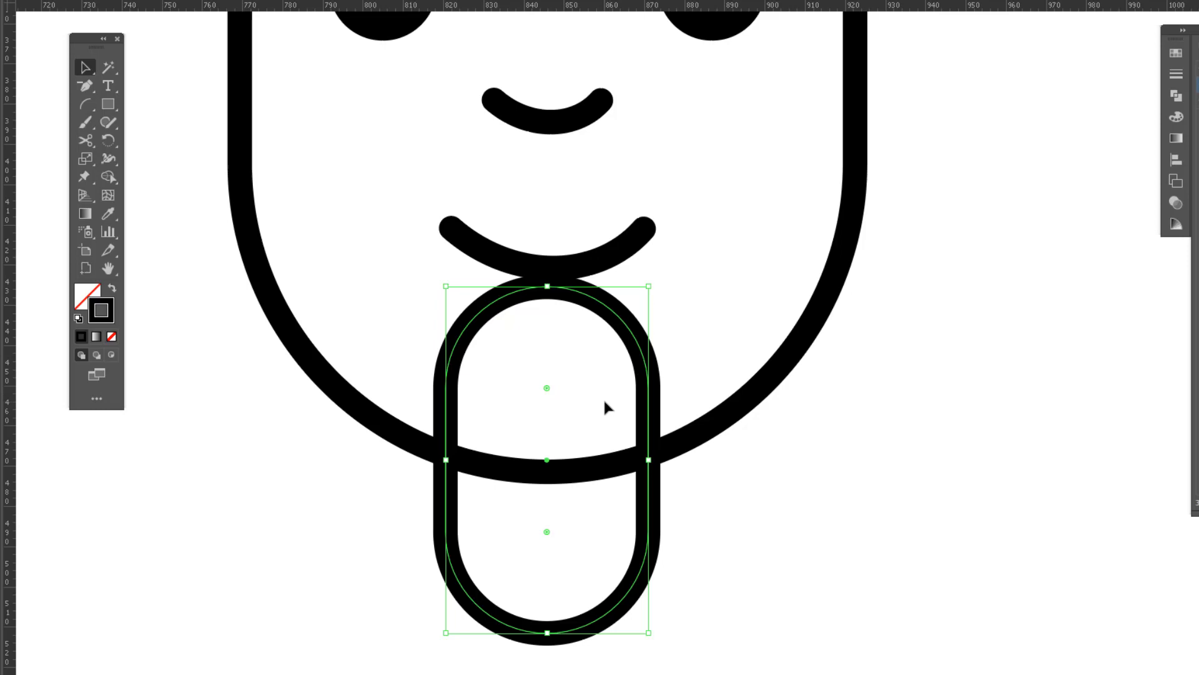
# - Cut the neck shape with Scissors at both points where its sides cross the chin outline
pyautogui.scroll(2, 608, 407)
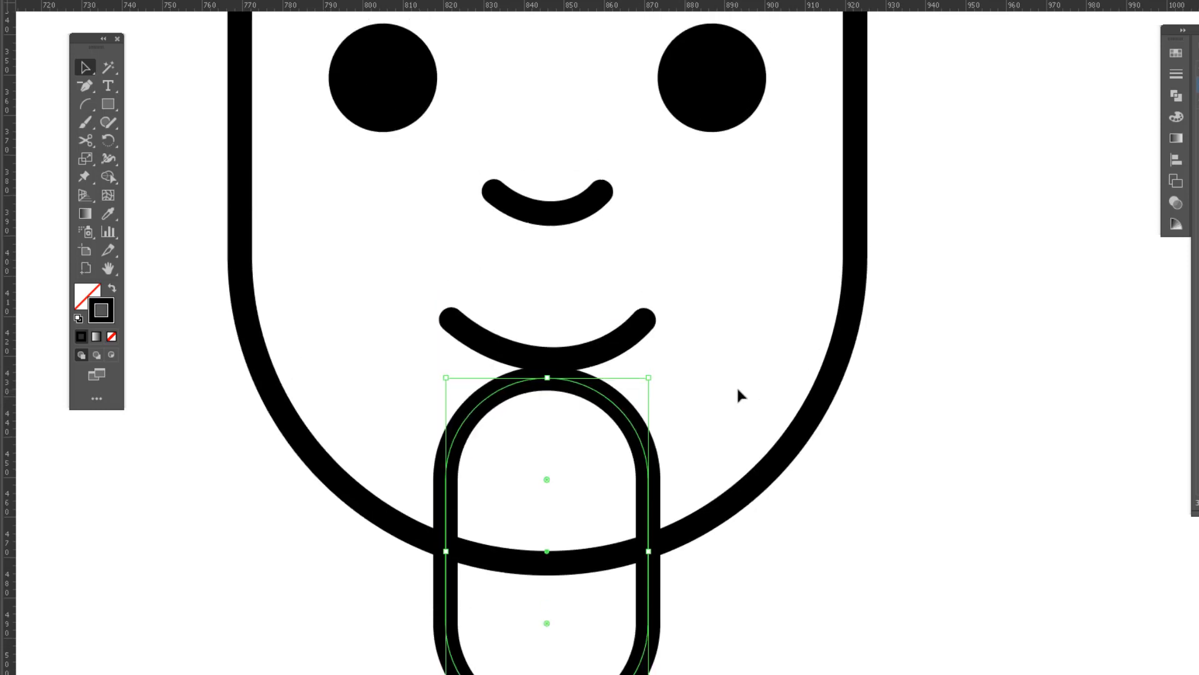
pyautogui.click(855, 298)
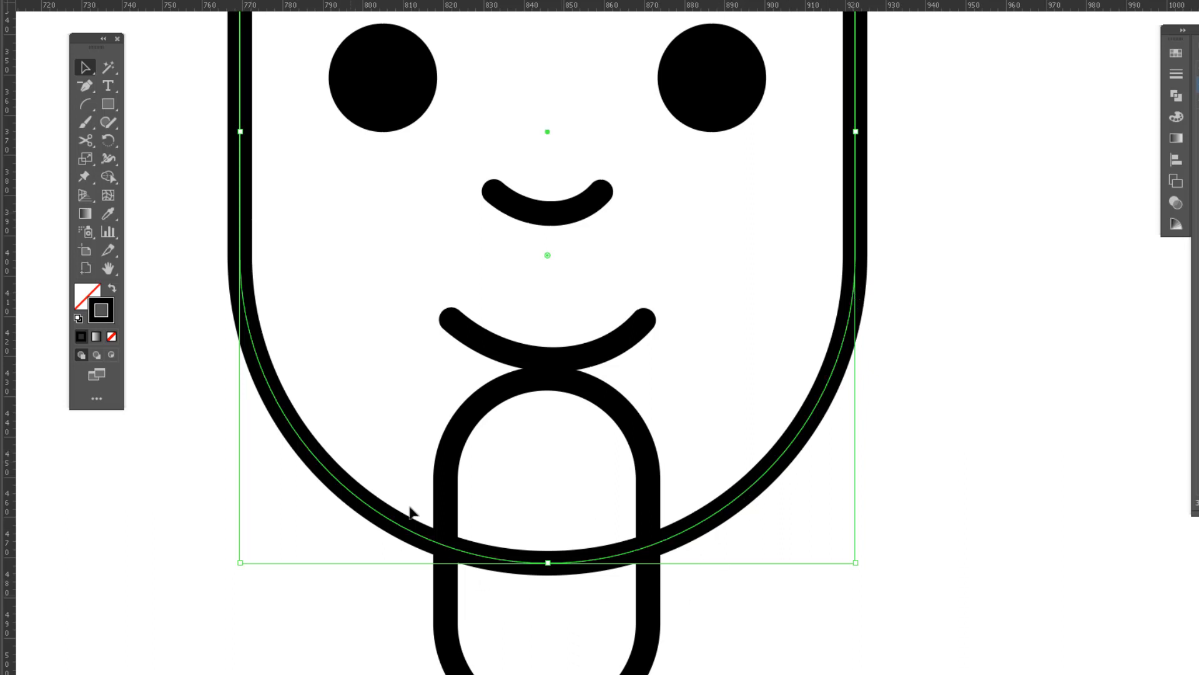
pyautogui.scroll(-3, 946, 383)
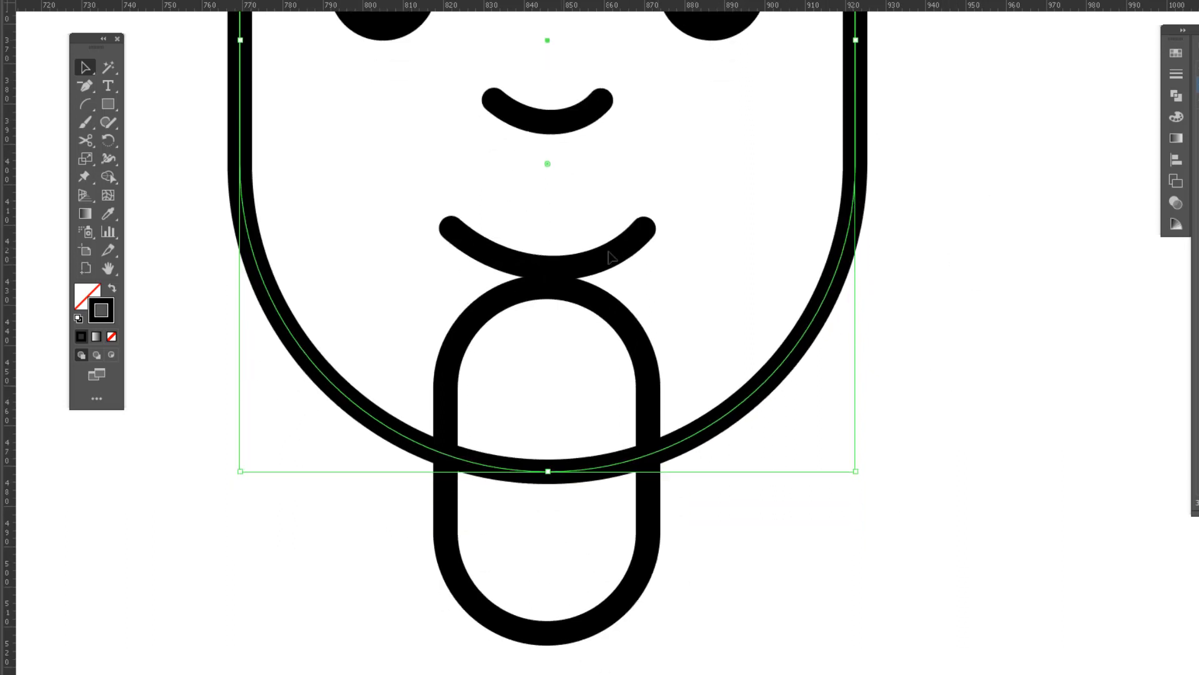
pyautogui.click(690, 469)
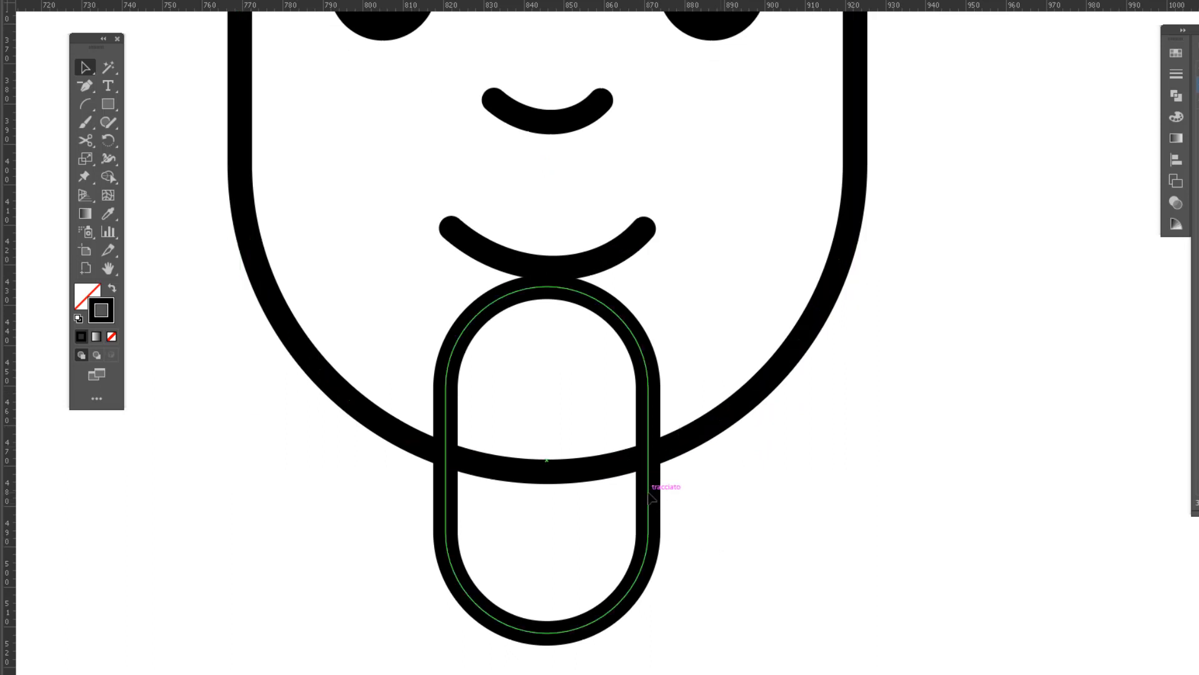
pyautogui.click(656, 490)
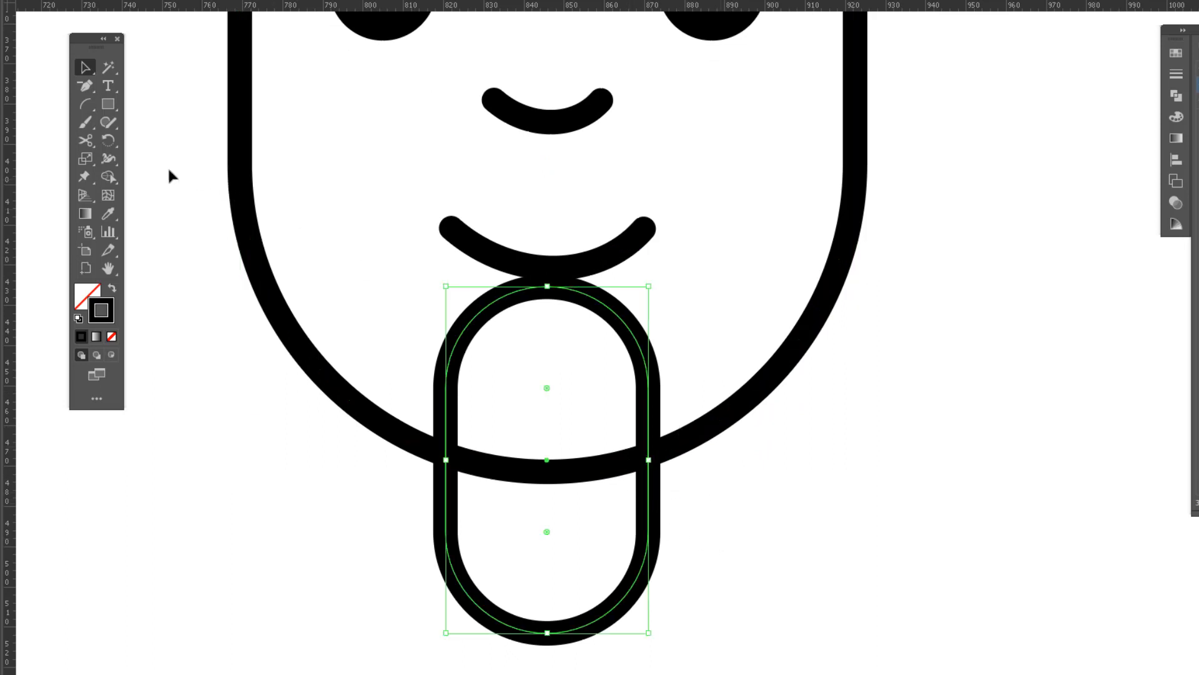
pyautogui.click(85, 141)
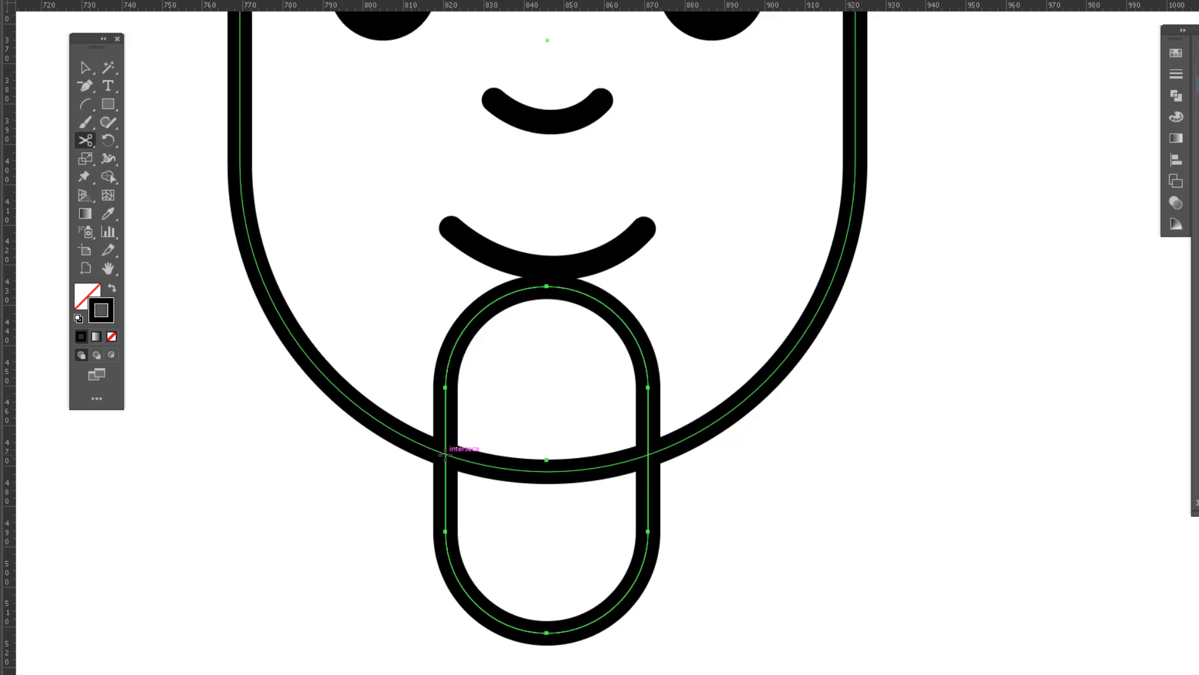
pyautogui.click(444, 455)
pyautogui.click(648, 454)
# - Delete the upper part of the neck shape that lies inside the head
pyautogui.press('v')
pyautogui.click(650, 403)
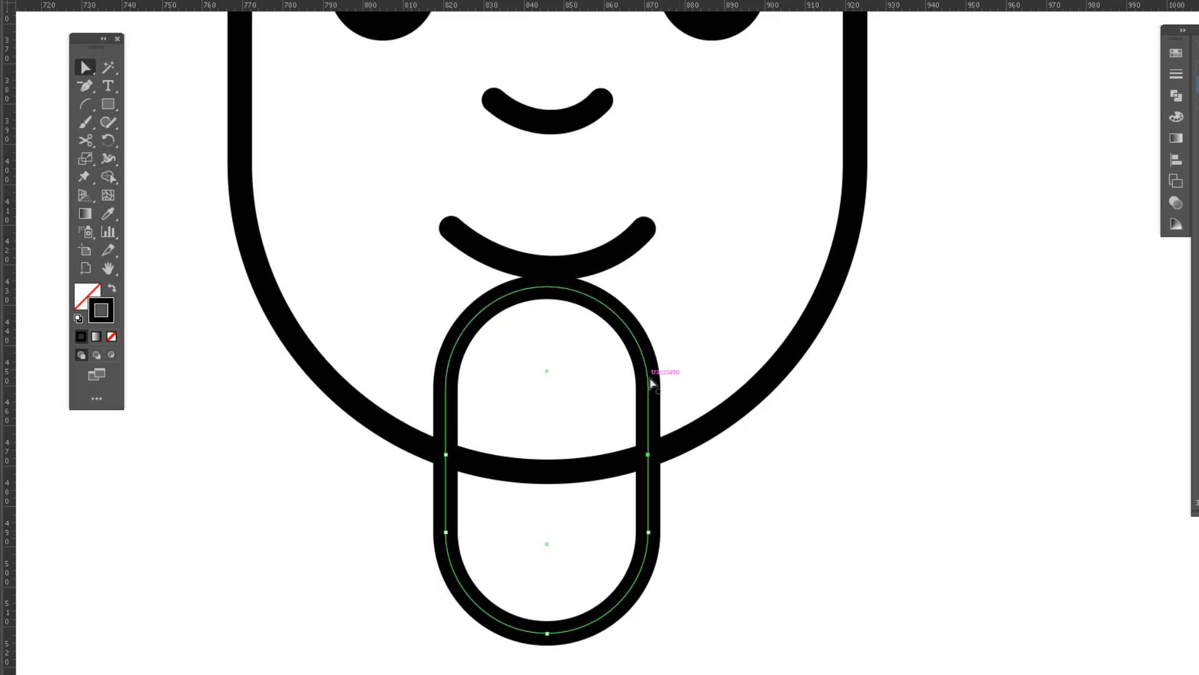
pyautogui.click(650, 378)
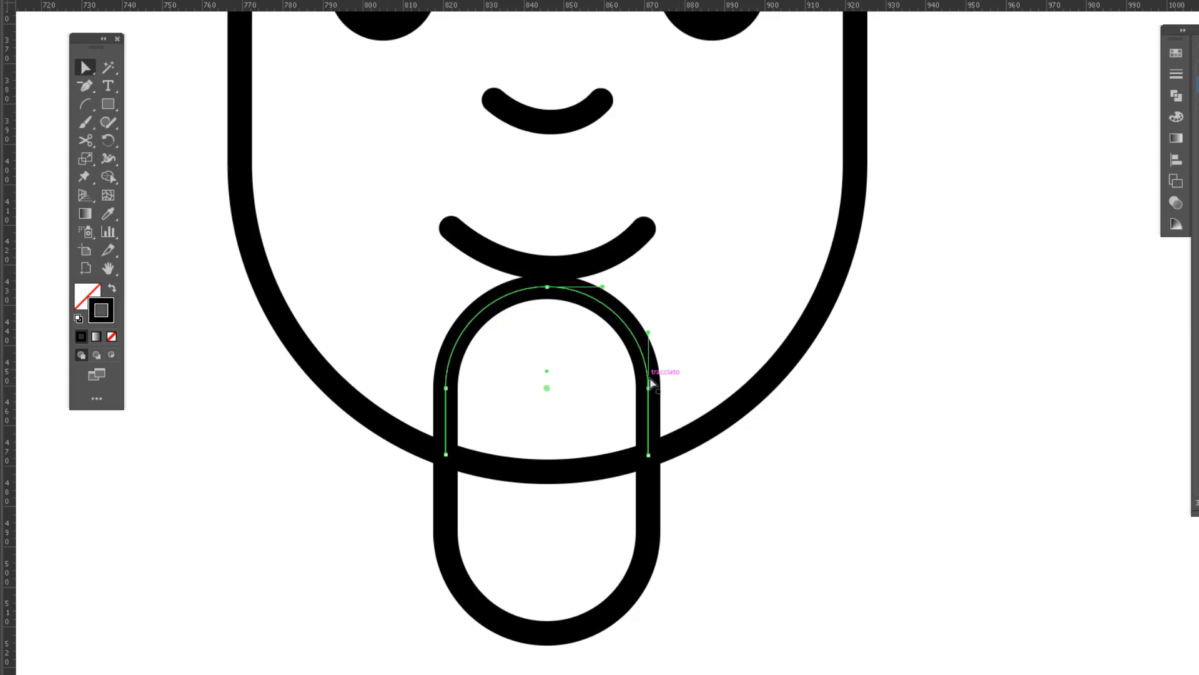
pyautogui.click(650, 518)
pyautogui.click(647, 387)
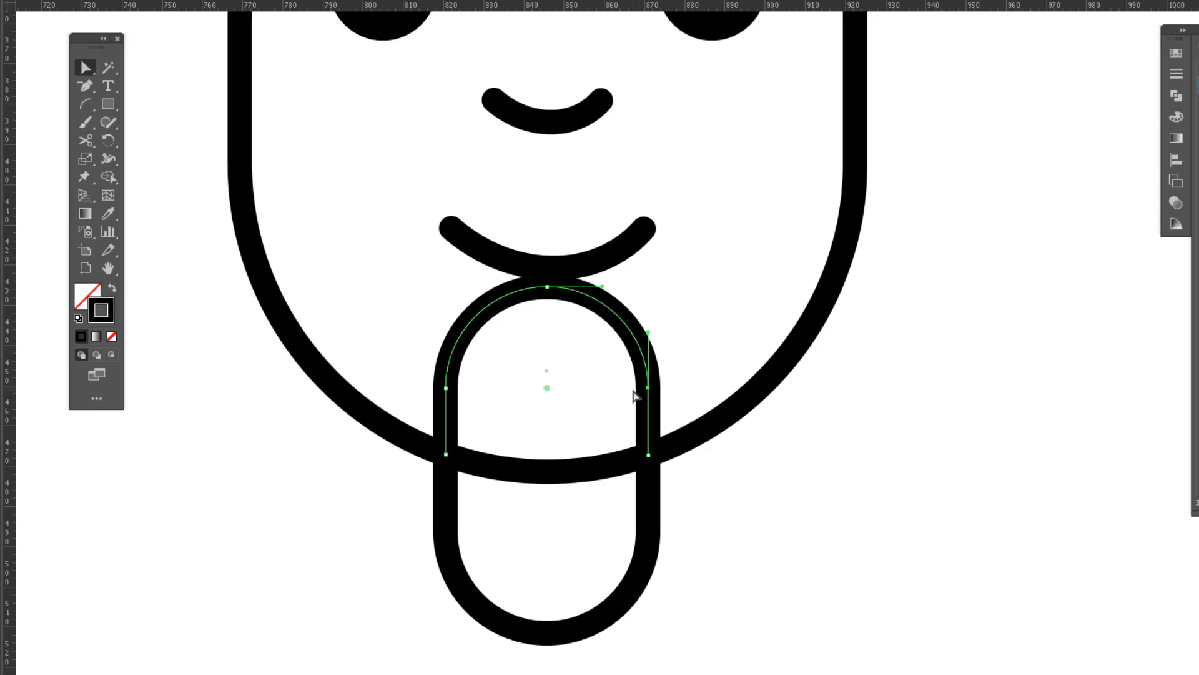
pyautogui.press('Delete')
pyautogui.press('Delete')
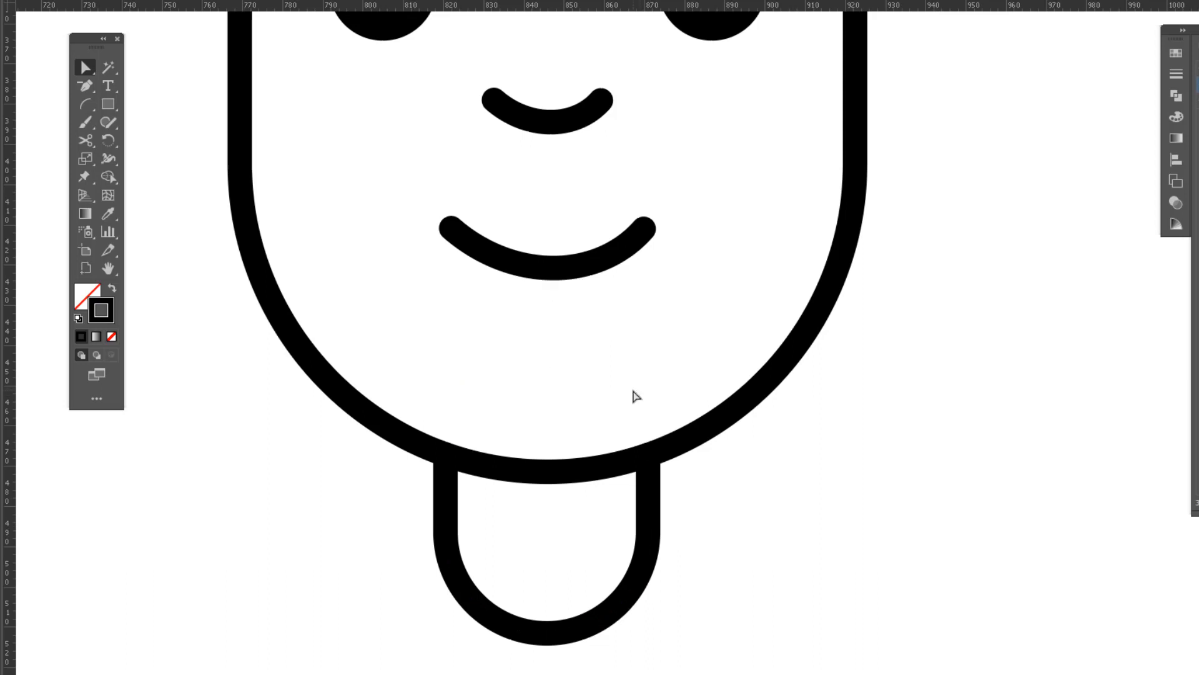
# - Draw a circle about 252 px across as the body, its upper edge crossing the neck, and centre it horizontally under the head
pyautogui.scroll(-3, 633, 391)
pyautogui.press('v')
pyautogui.scroll(2, 465, 352)
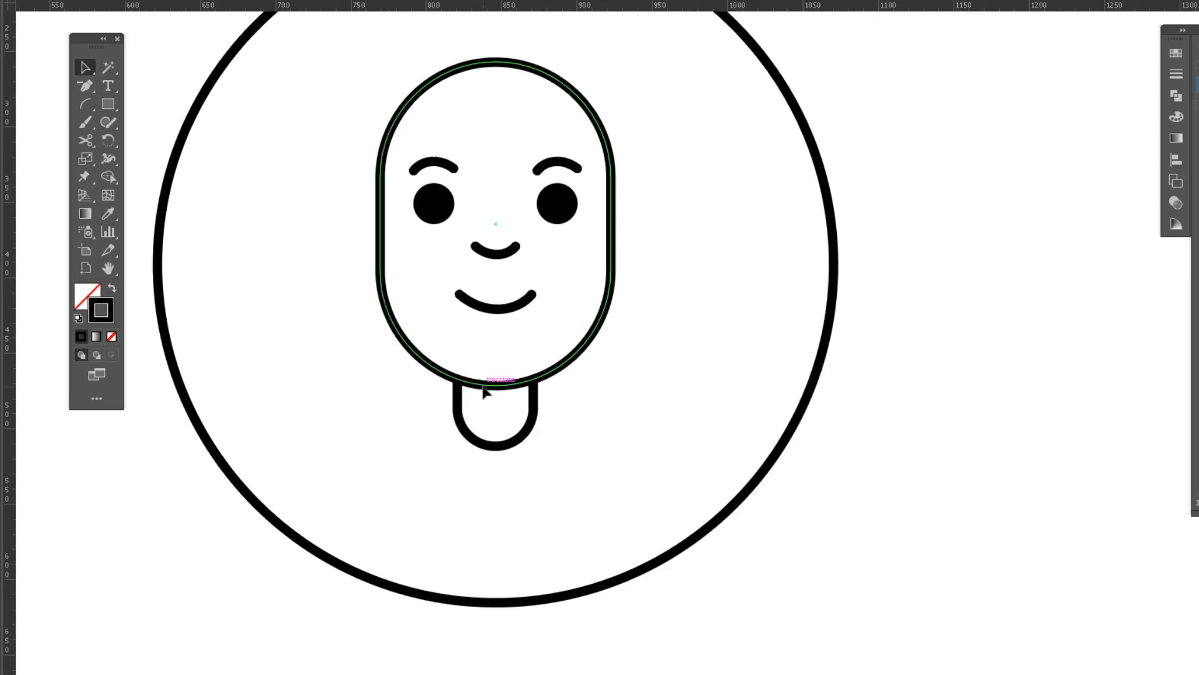
pyautogui.scroll(1, 483, 389)
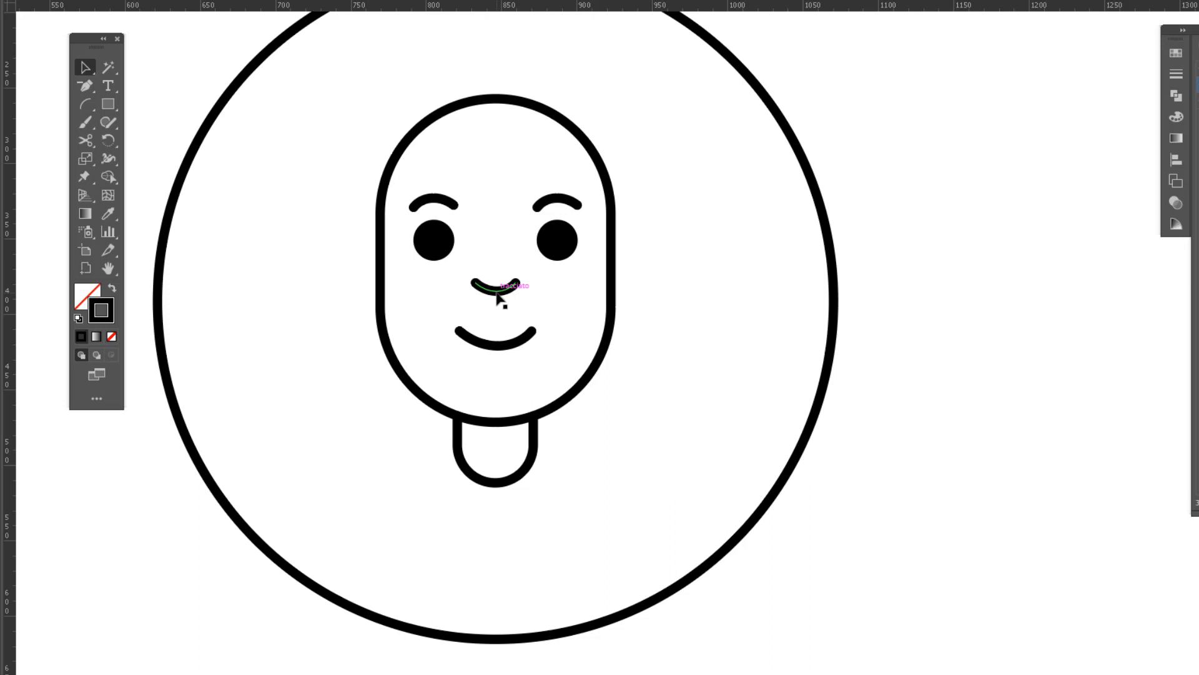
pyautogui.scroll(-3, 449, 369)
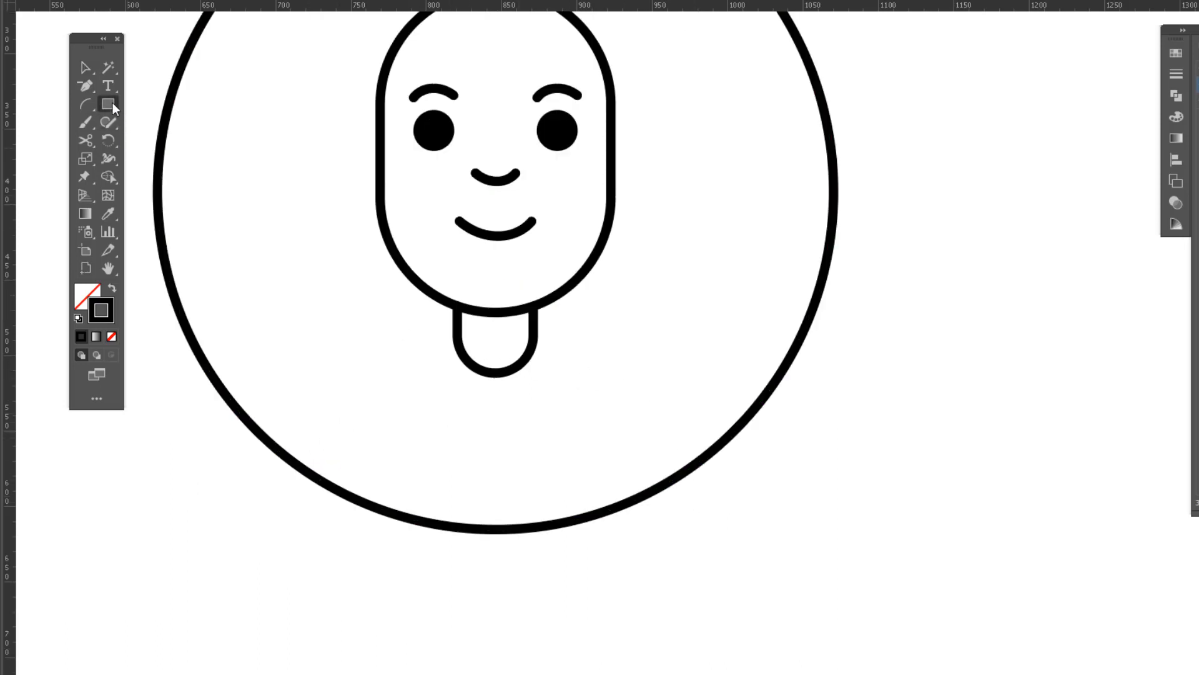
pyautogui.moveTo(113, 102); pyautogui.dragTo(112, 103)
pyautogui.click(178, 197)
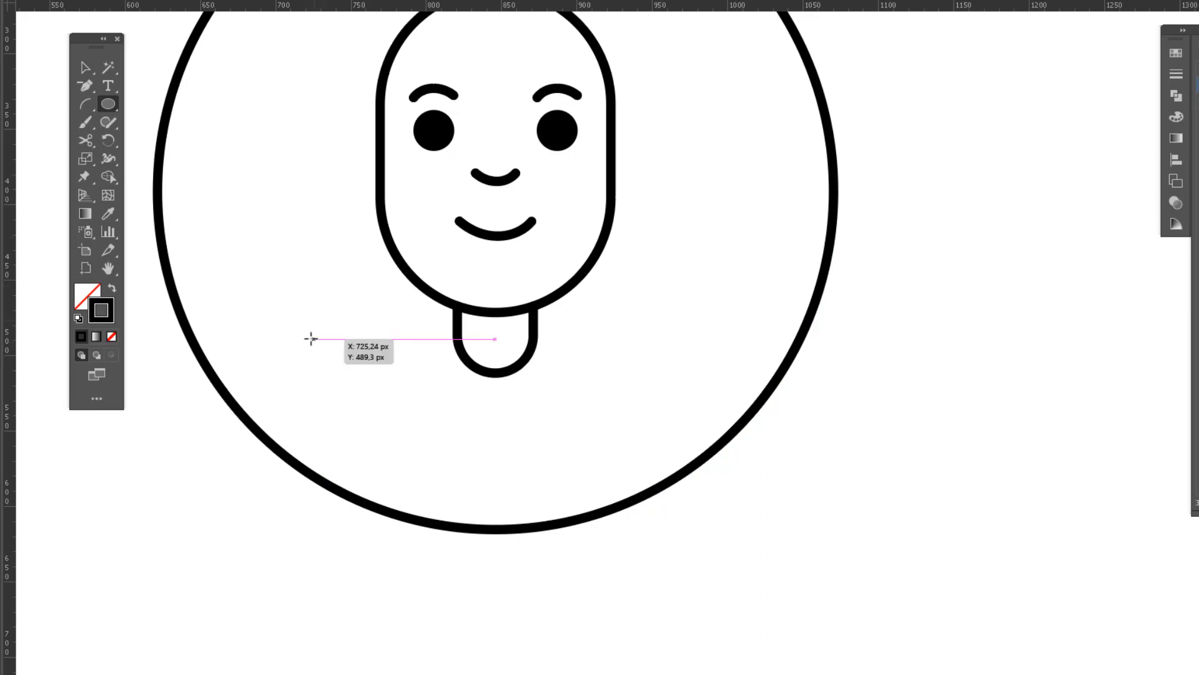
pyautogui.moveTo(309, 334)
pyautogui.mouseDown()
pyautogui.moveTo(466, 446)
pyautogui.moveTo(624, 511)
pyautogui.moveTo(690, 555)
pyautogui.mouseUp()
pyautogui.press('v')
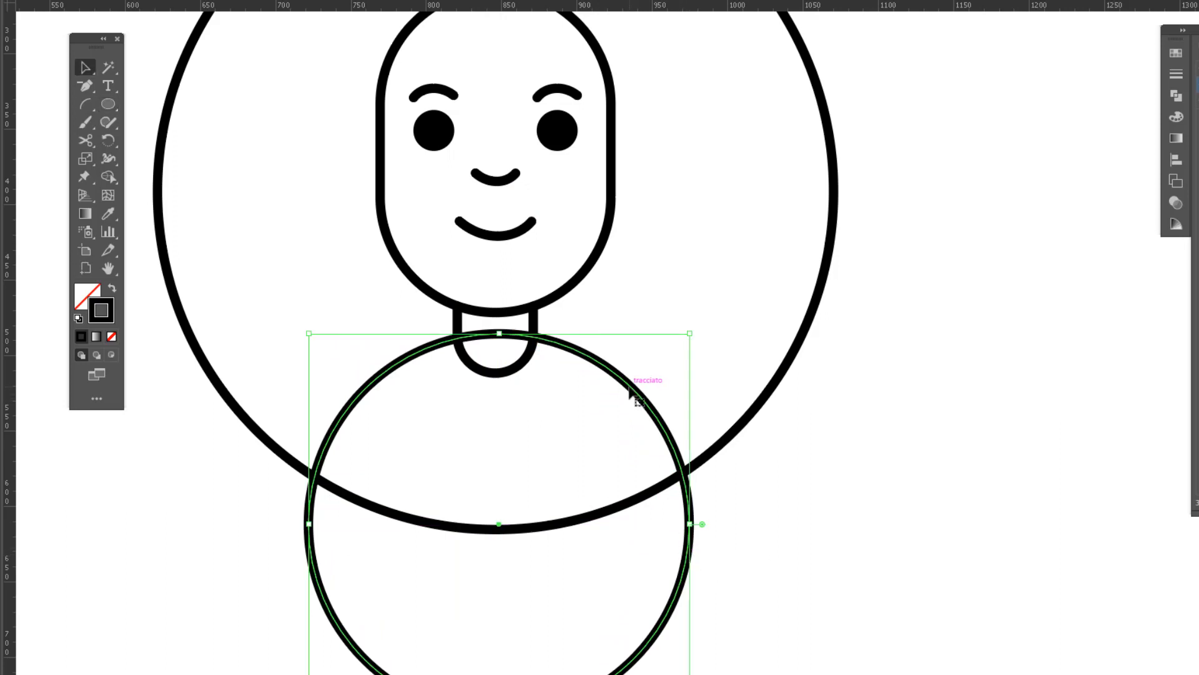
pyautogui.moveTo(629, 388); pyautogui.dragTo(625, 386)
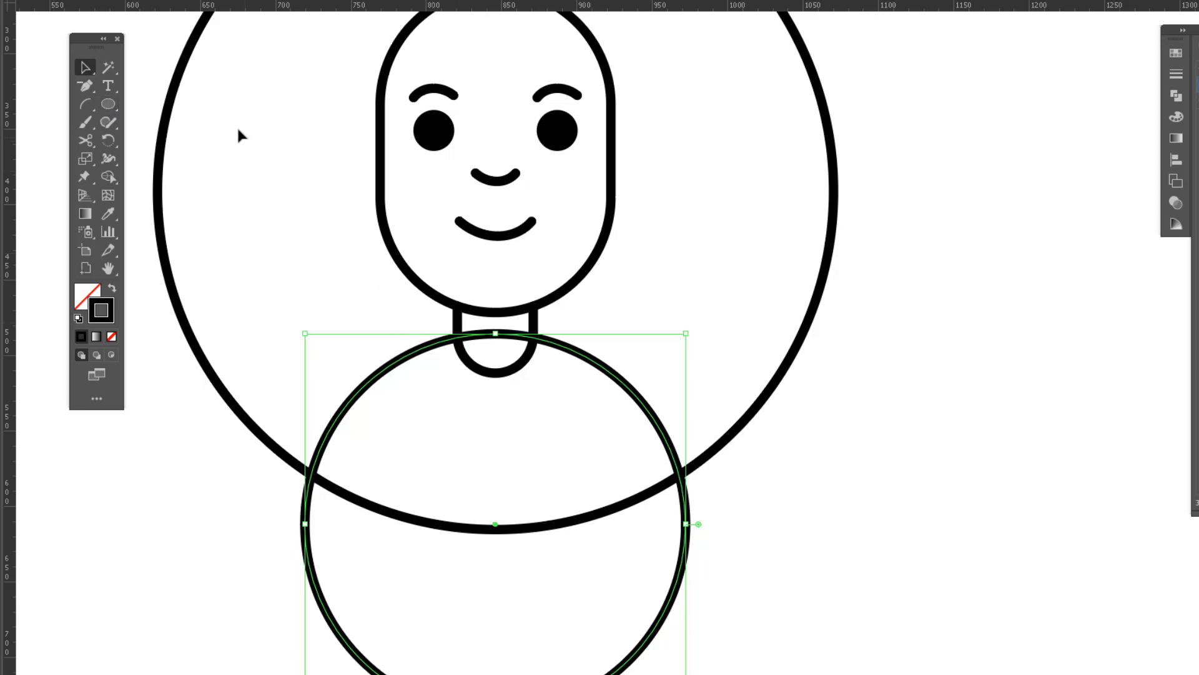
# - Cut the body circle with Scissors at both points where it crosses the sides of the neck
pyautogui.scroll(-3, 674, 608)
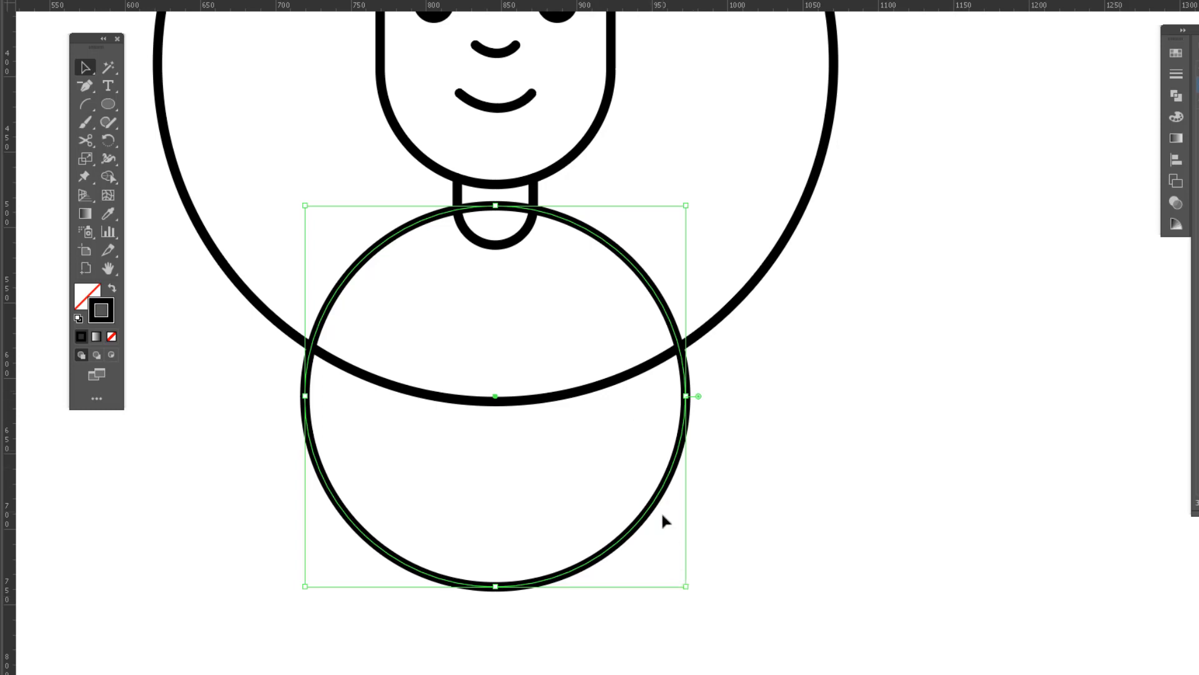
pyautogui.scroll(2, 662, 514)
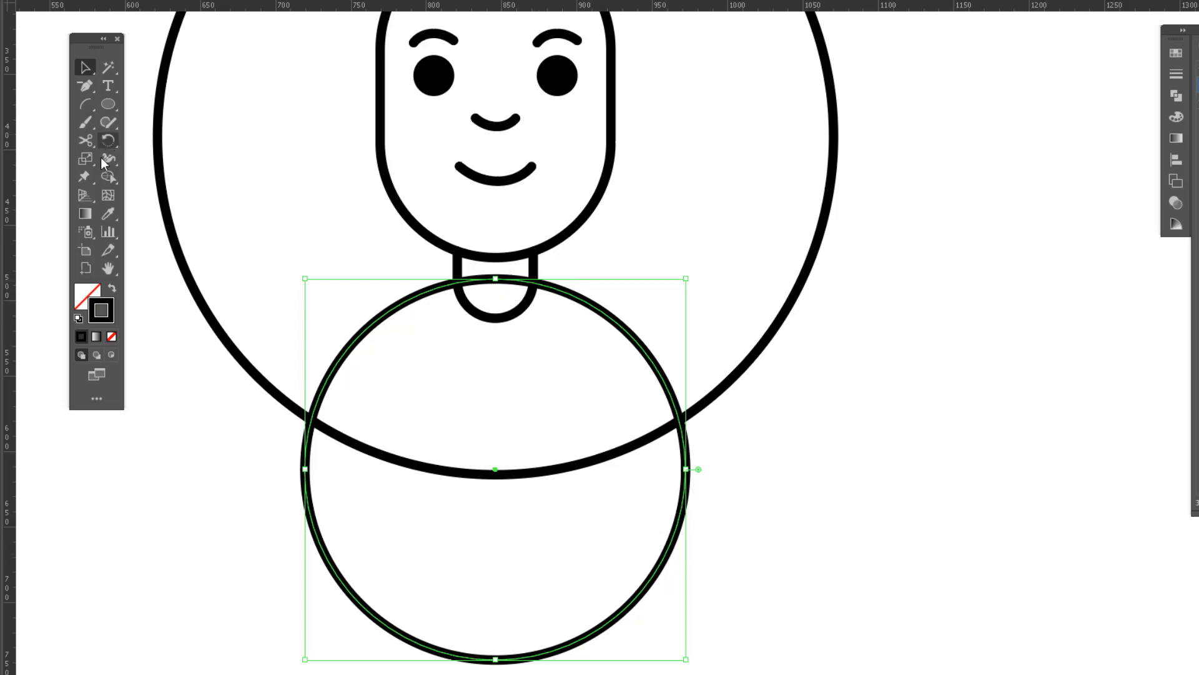
pyautogui.click(85, 140)
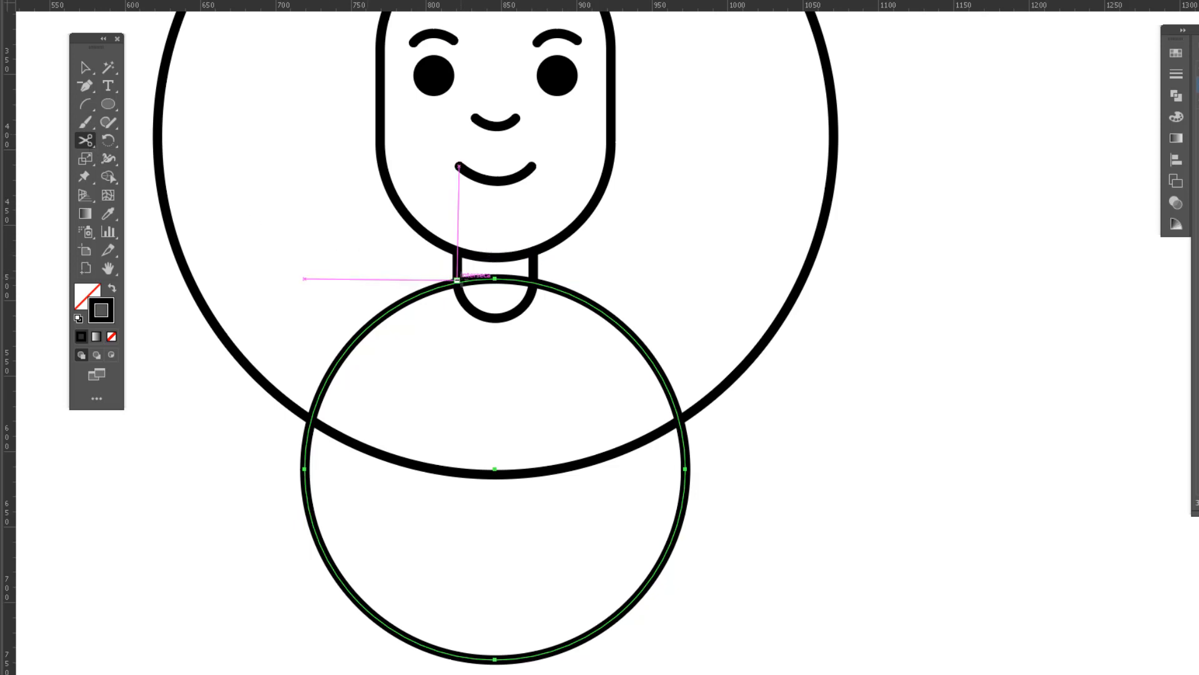
pyautogui.scroll(2, 458, 279)
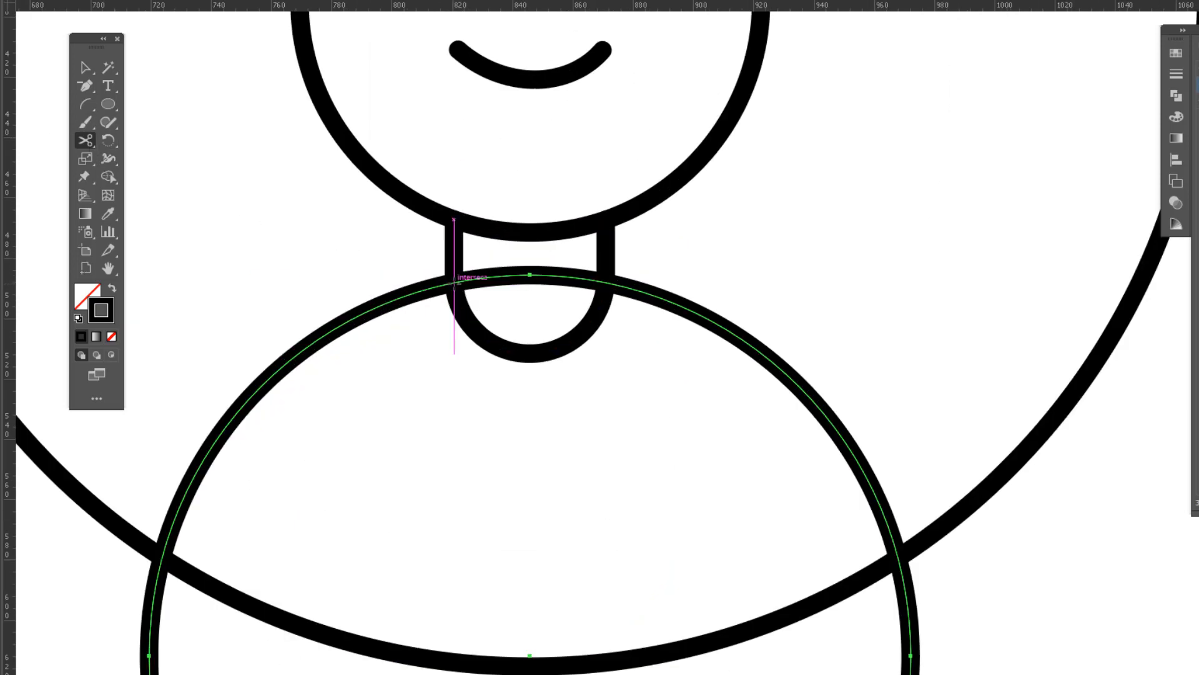
pyautogui.scroll(3, 457, 279)
pyautogui.click(455, 285)
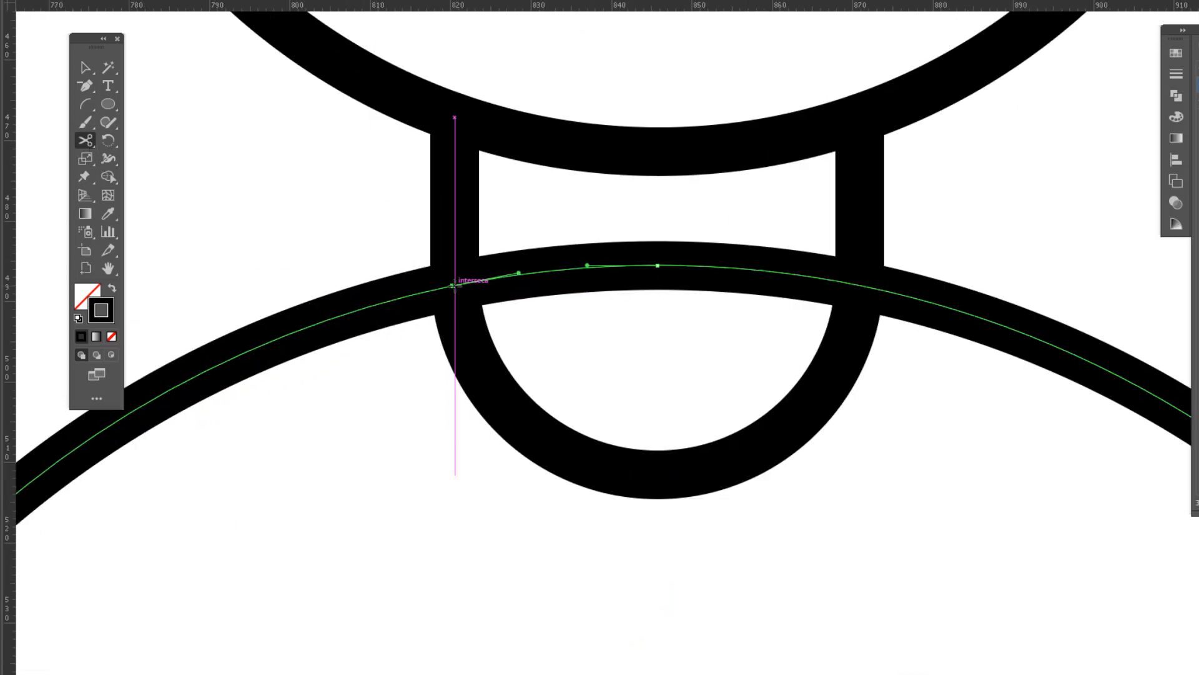
pyautogui.click(862, 282)
# - Cut the body circle at both points where it crosses the circular frame
pyautogui.scroll(-5, 621, 222)
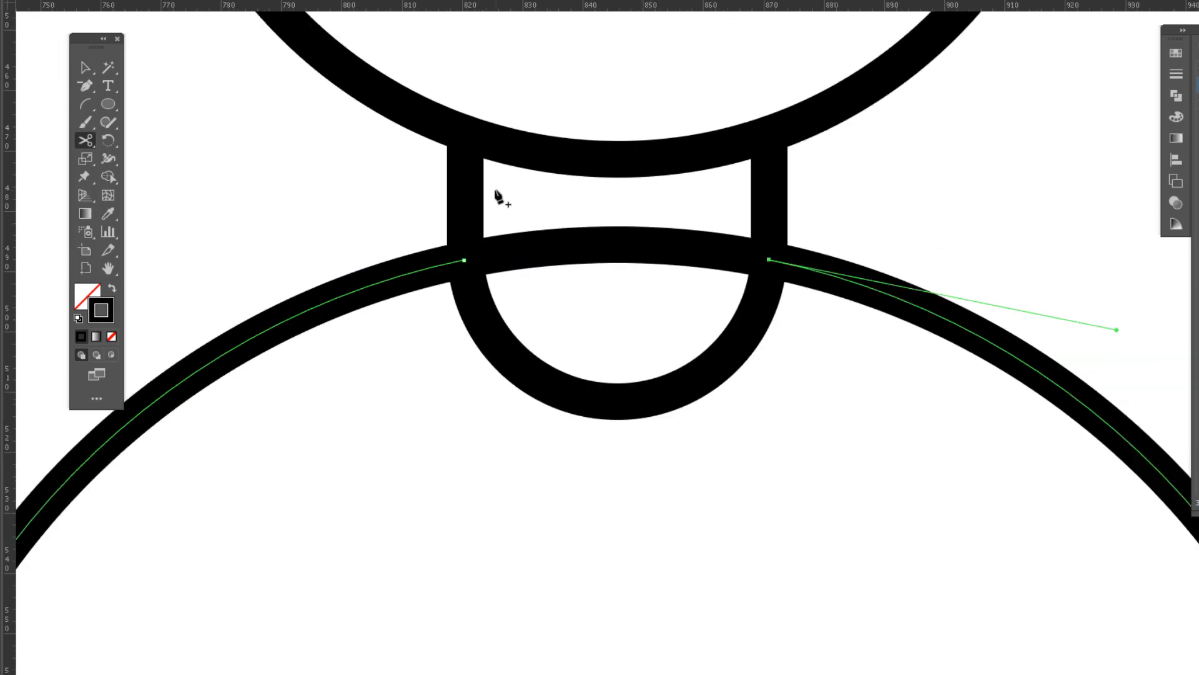
pyautogui.scroll(4, 774, 241)
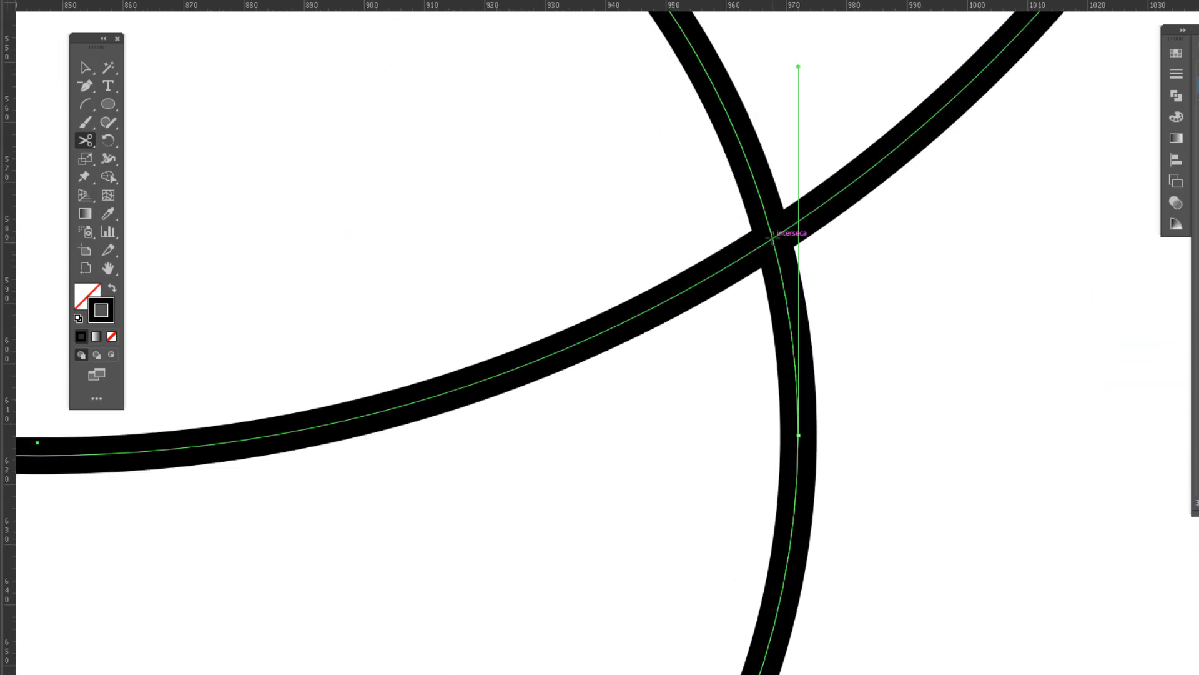
pyautogui.click(772, 239)
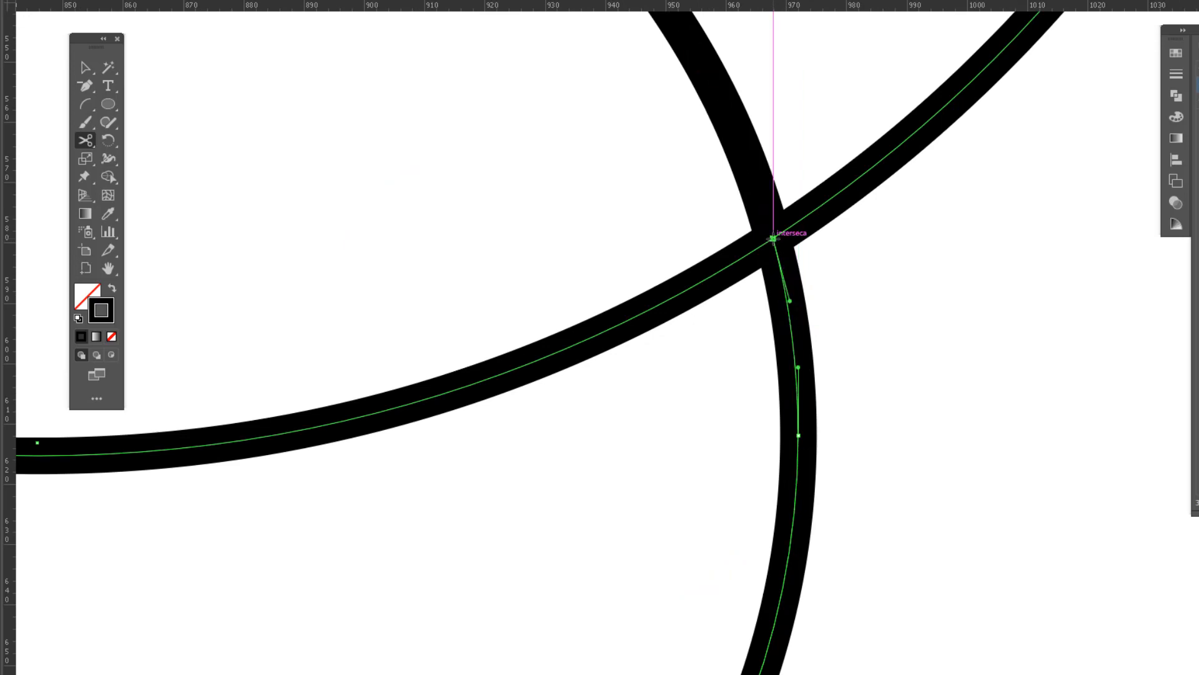
pyautogui.scroll(-5, 774, 237)
pyautogui.scroll(4, 618, 316)
pyautogui.click(615, 289)
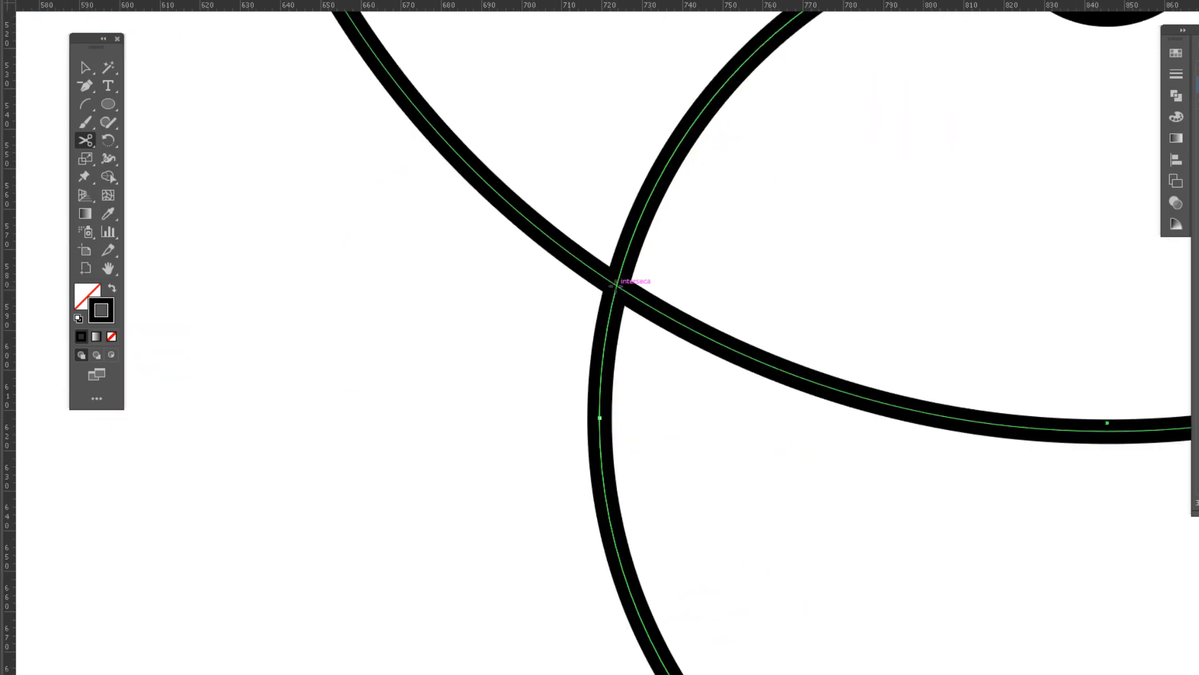
# - Delete the lower part of the body circle that runs below the shoulder cuts at the circular frame
pyautogui.scroll(-5, 437, 281)
pyautogui.press('v')
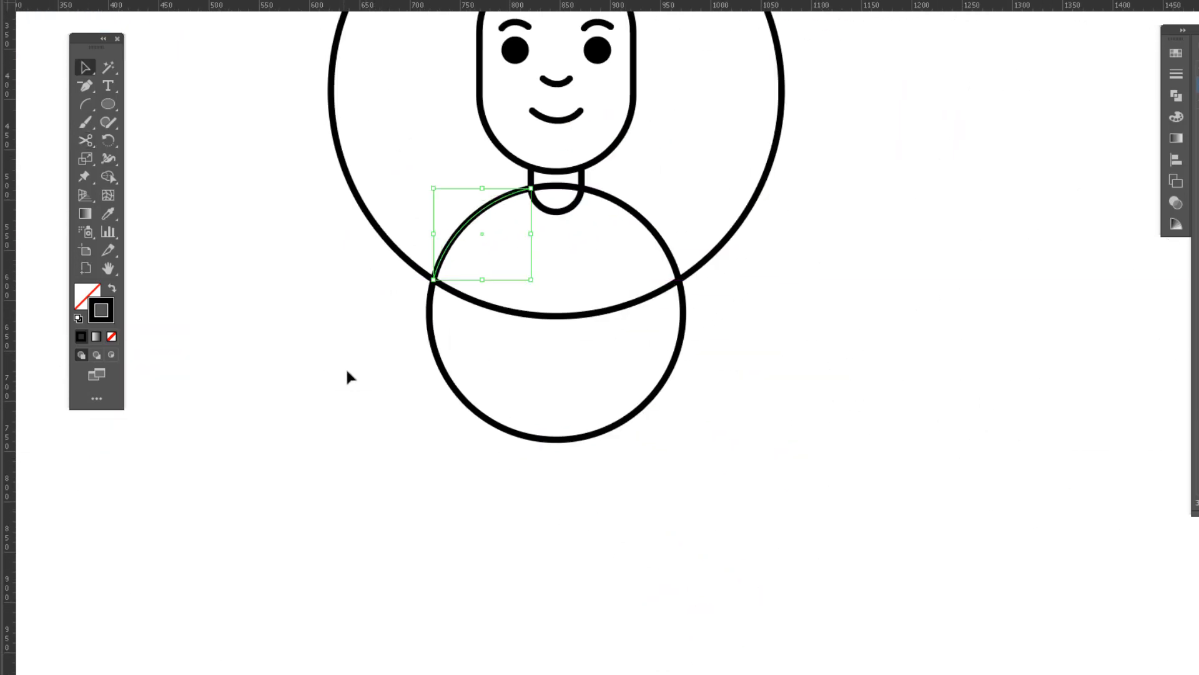
pyautogui.click(576, 459)
pyautogui.click(625, 421)
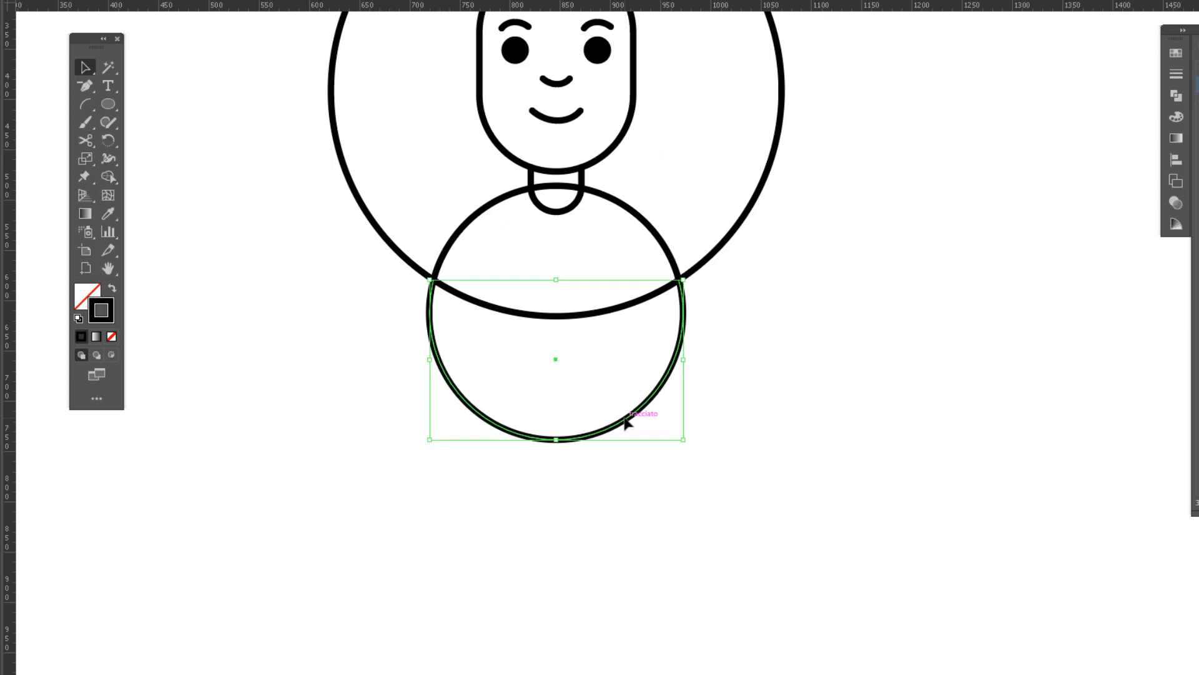
pyautogui.press('Delete')
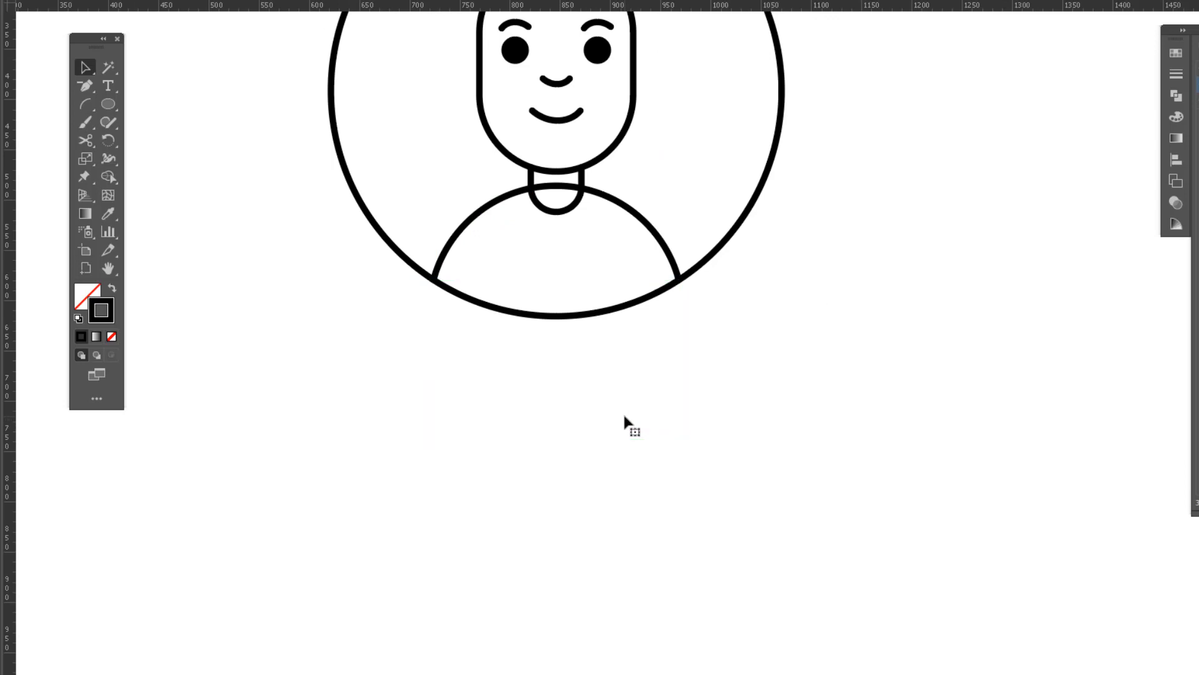
# - Delete the short arc of the body circle between the two sides of the neck
pyautogui.click(564, 187)
pyautogui.hotkey('ctrl', '=')
pyautogui.hotkey('ctrl', '=')
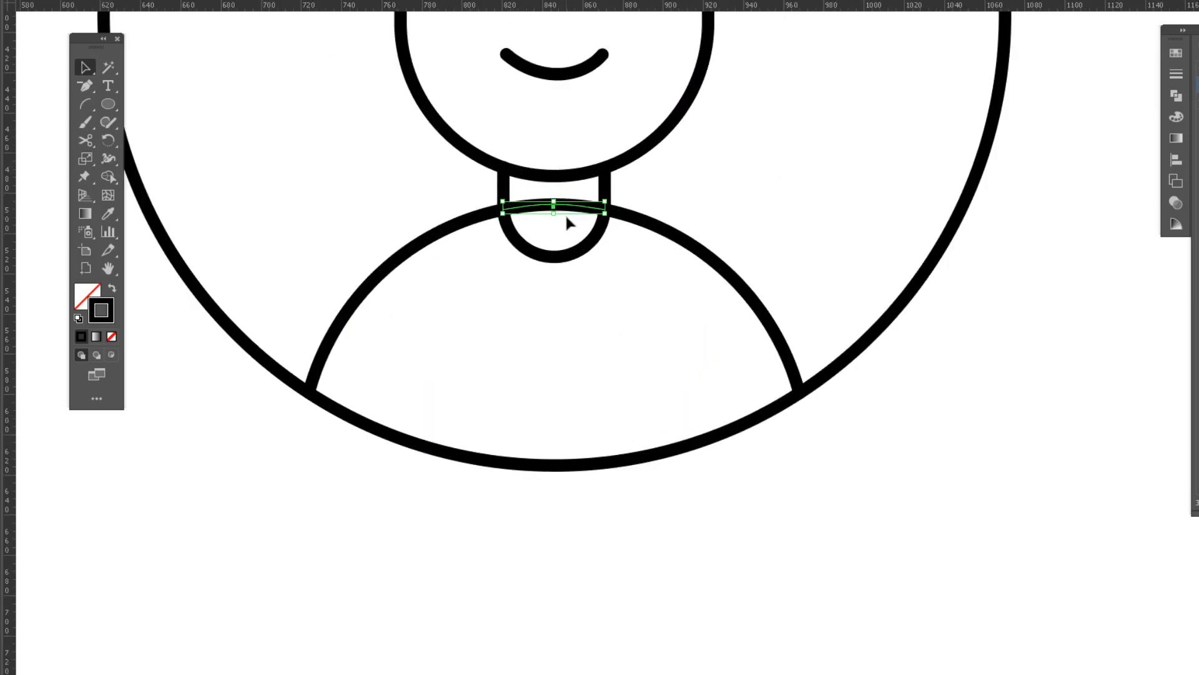
pyautogui.press('Delete')
pyautogui.scroll(2, 496, 373)
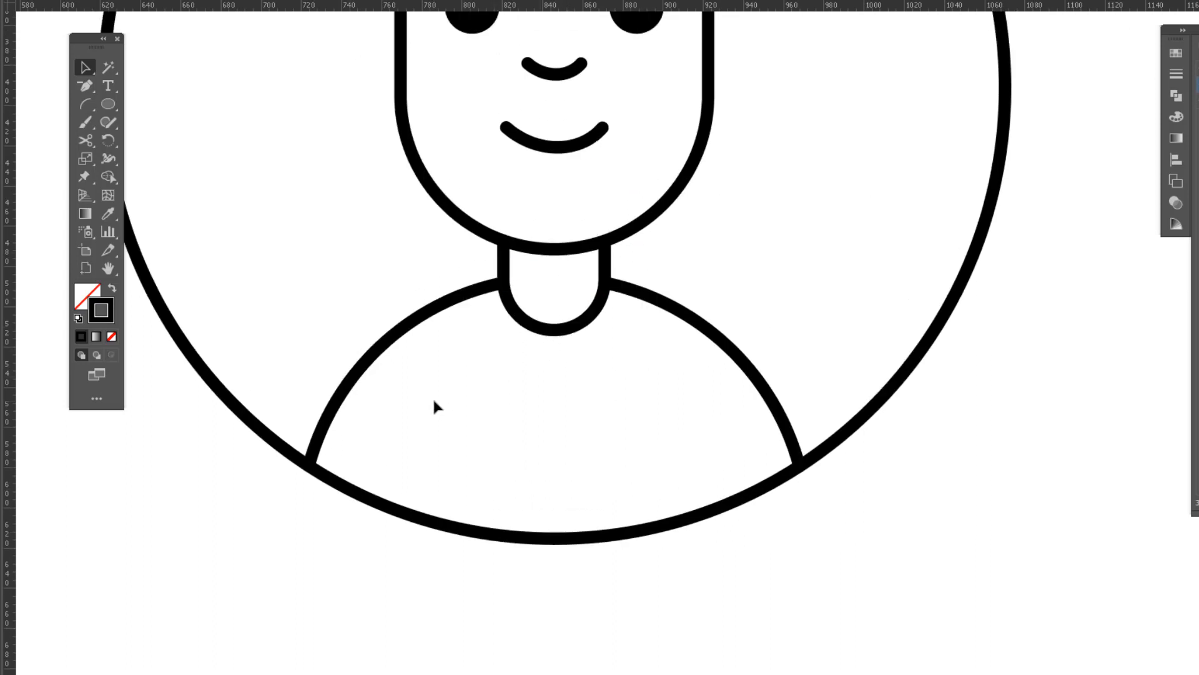
pyautogui.scroll(-1, 432, 396)
pyautogui.scroll(1, 440, 398)
pyautogui.scroll(1, 428, 397)
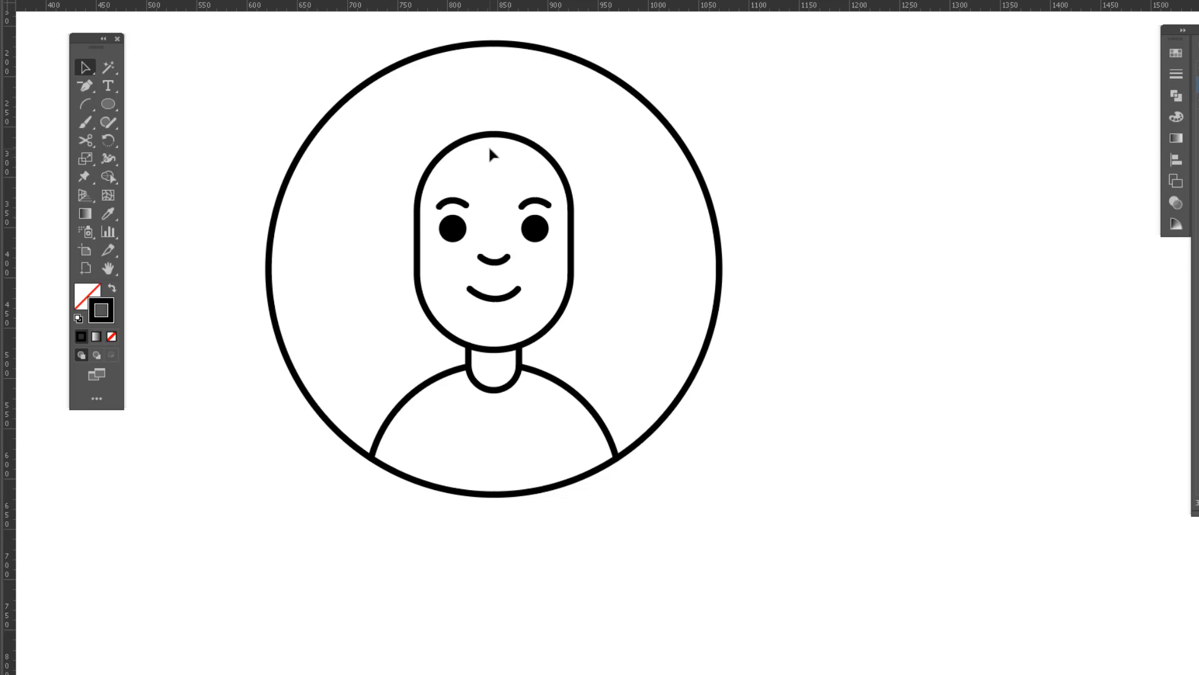
# - Draw a rectangle for the hair around the head, as wide as the shoulders and reaching down to the shoulder ends at the circular frame
pyautogui.scroll(1, 489, 142)
pyautogui.keyDown('alt'); pyautogui.scroll(3, 498, 175); pyautogui.keyUp('alt')
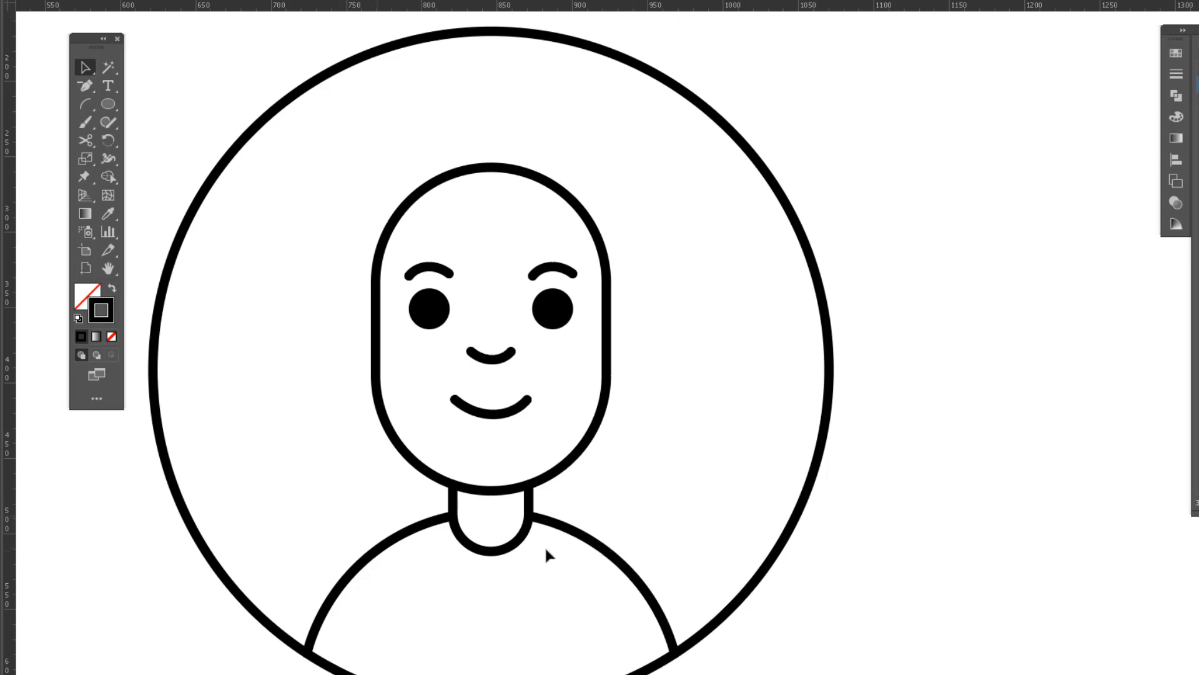
pyautogui.click(106, 104)
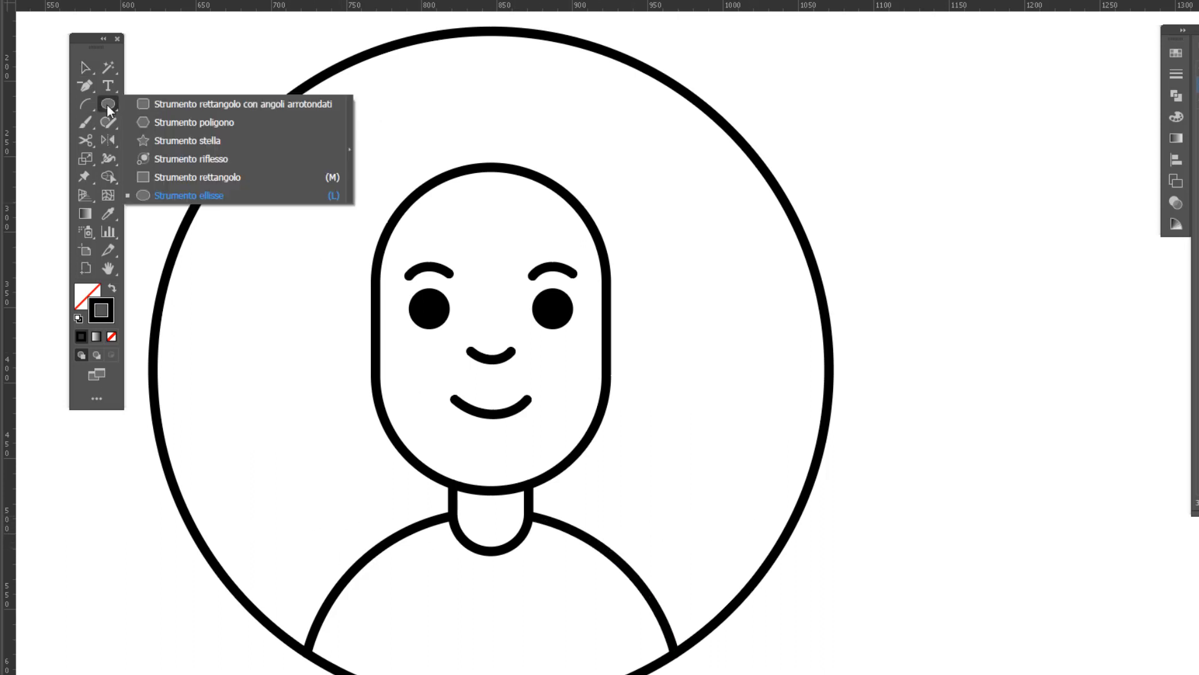
pyautogui.click(162, 177)
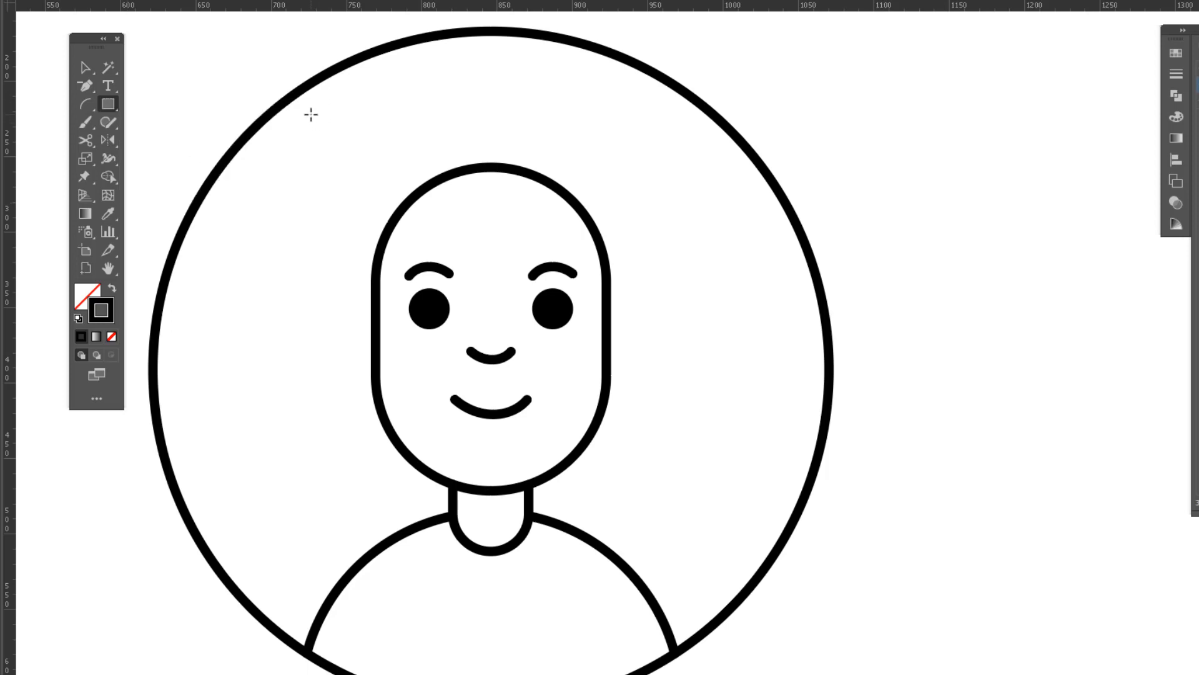
pyautogui.moveTo(308, 98)
pyautogui.mouseDown()
pyautogui.moveTo(643, 634)
pyautogui.moveTo(673, 649)
pyautogui.mouseUp()
# - Shorten the hair rectangle to end just below the neck and round its two upper corners fully into an arch
pyautogui.press('v')
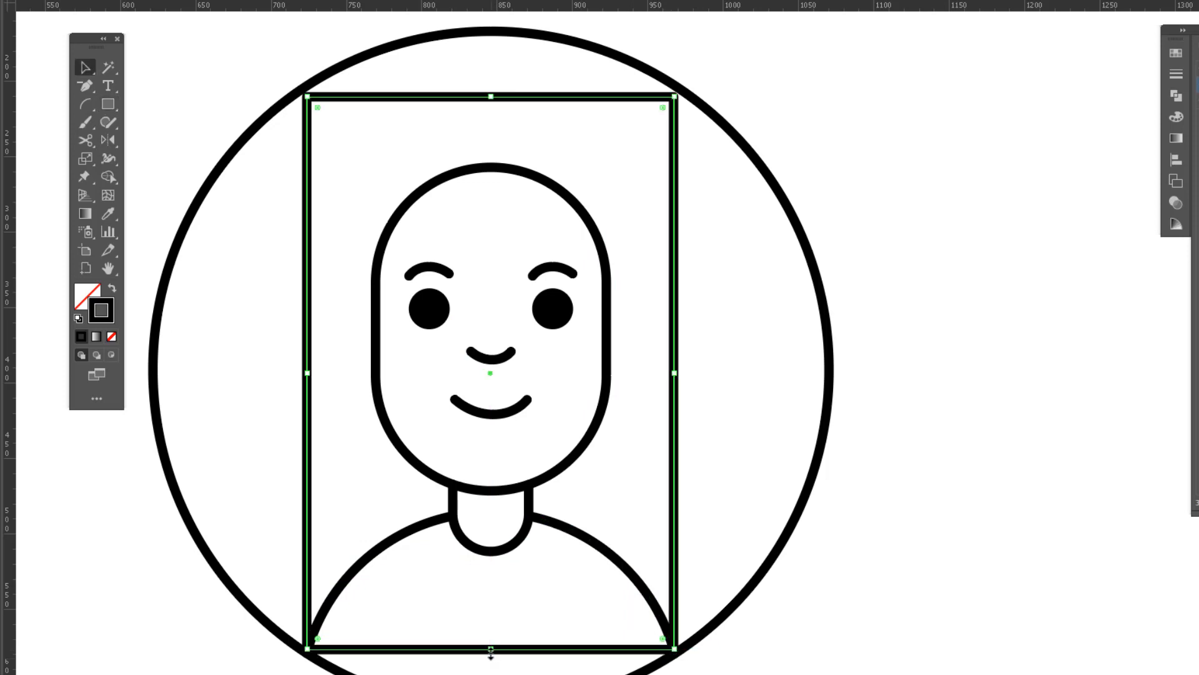
pyautogui.moveTo(491, 650); pyautogui.dragTo(489, 561)
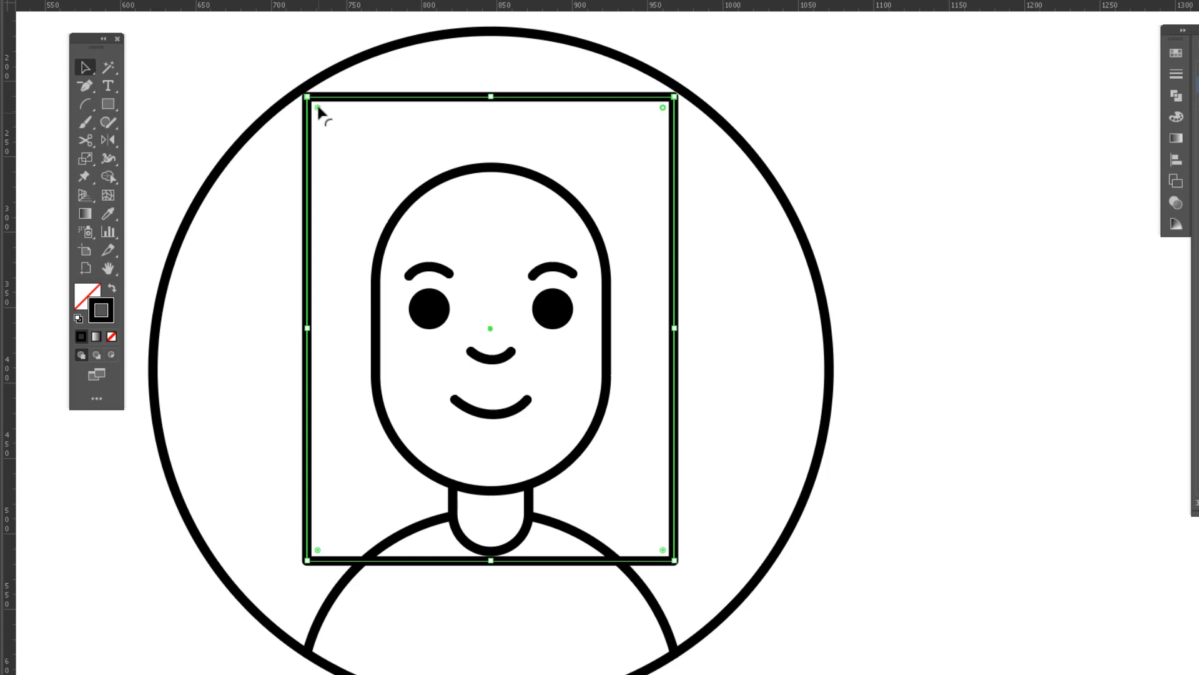
pyautogui.moveTo(317, 106); pyautogui.dragTo(618, 471)
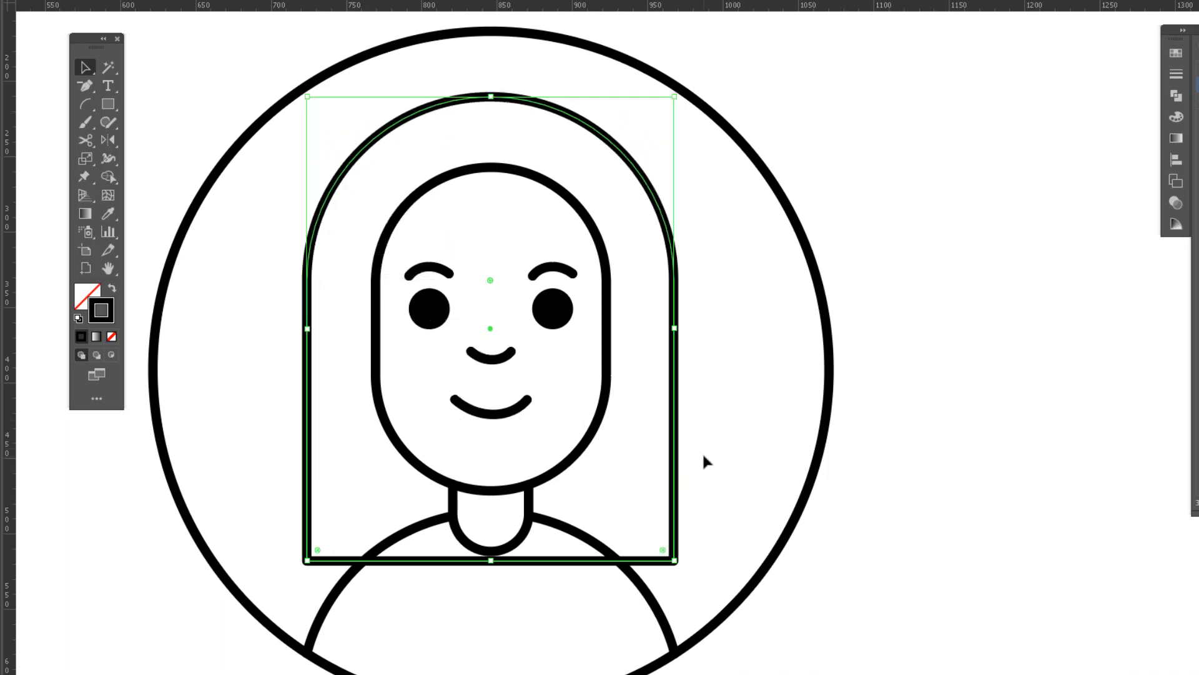
# - Draw a fringe arc about 89 by 84 px from above the head's centre across the forehead to the left, and check its stroke settings
pyautogui.moveTo(89, 103); pyautogui.dragTo(164, 102)
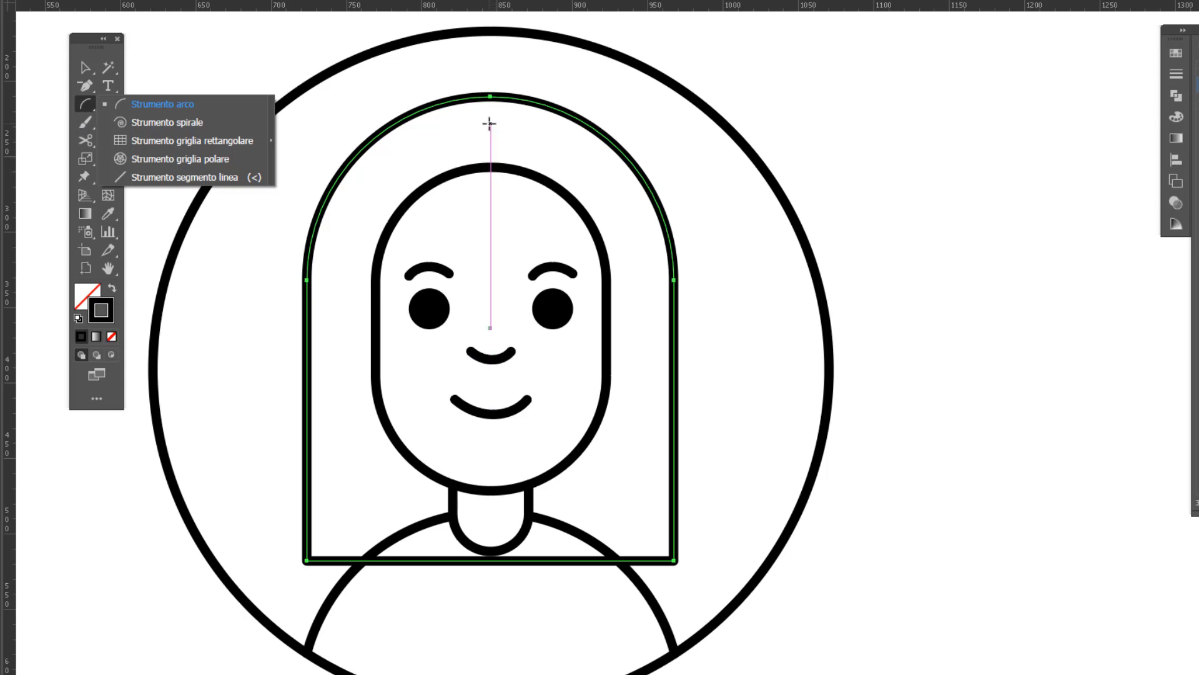
pyautogui.moveTo(491, 134); pyautogui.dragTo(355, 260)
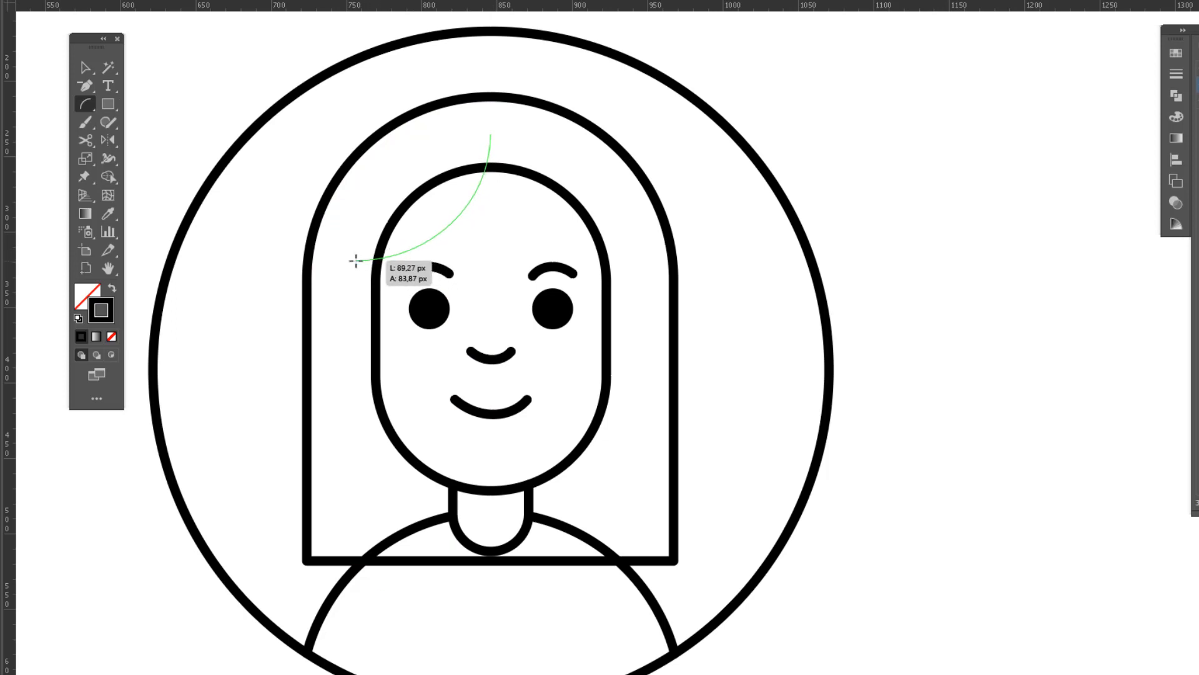
pyautogui.moveTo(355, 261); pyautogui.dragTo(355, 260)
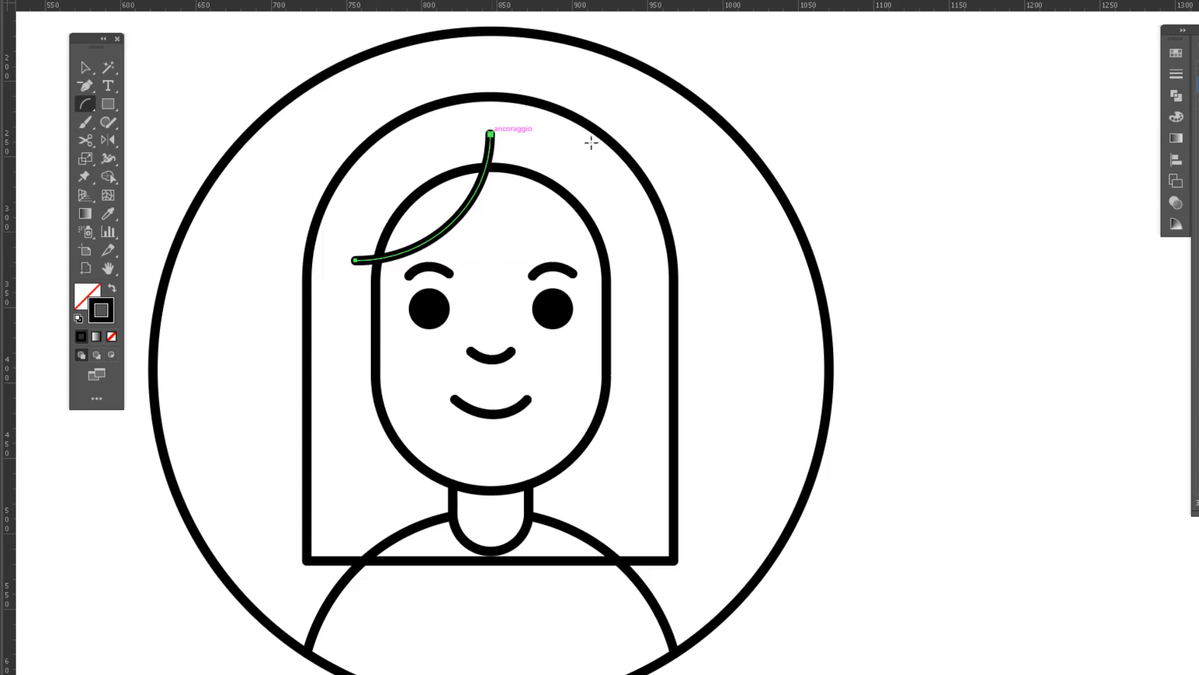
pyautogui.click(1176, 76)
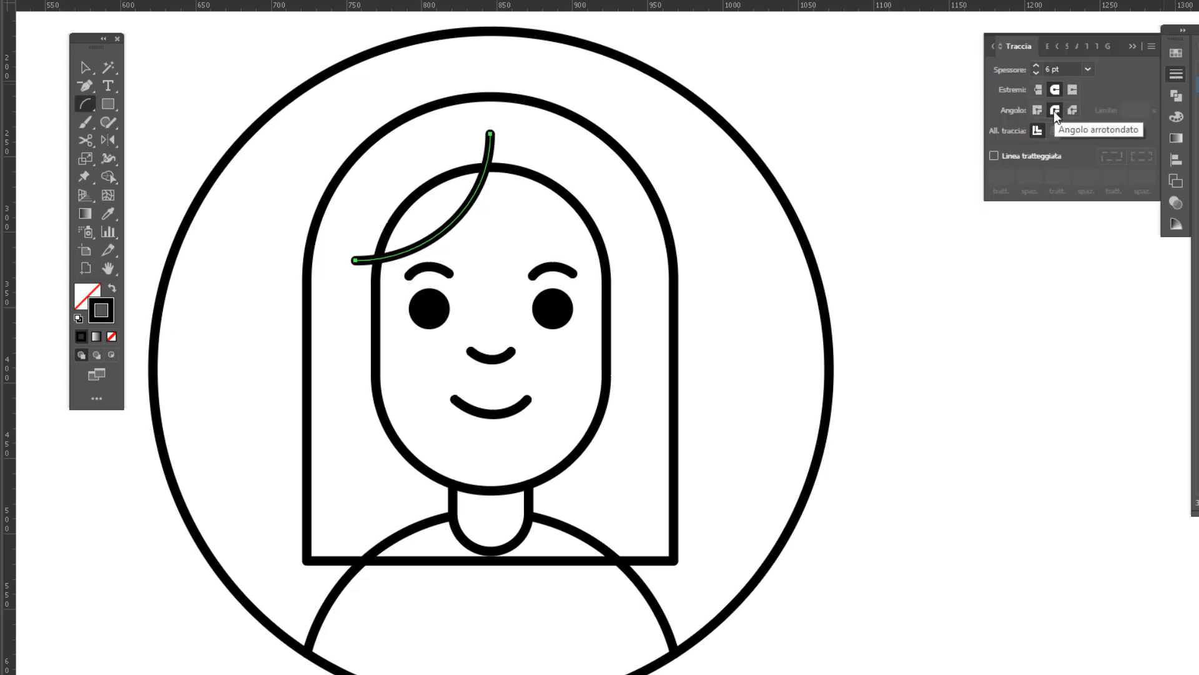
pyautogui.click(1176, 76)
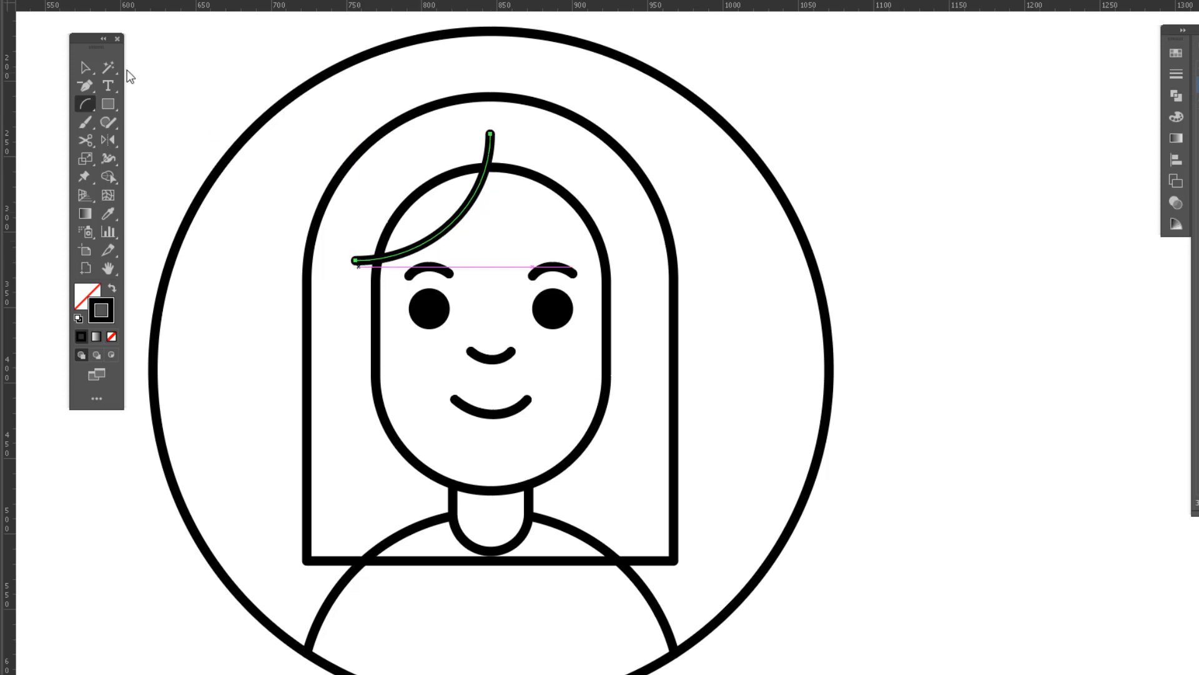
# - Reflect a copy of the fringe arc about the vertical axis
pyautogui.click(86, 68)
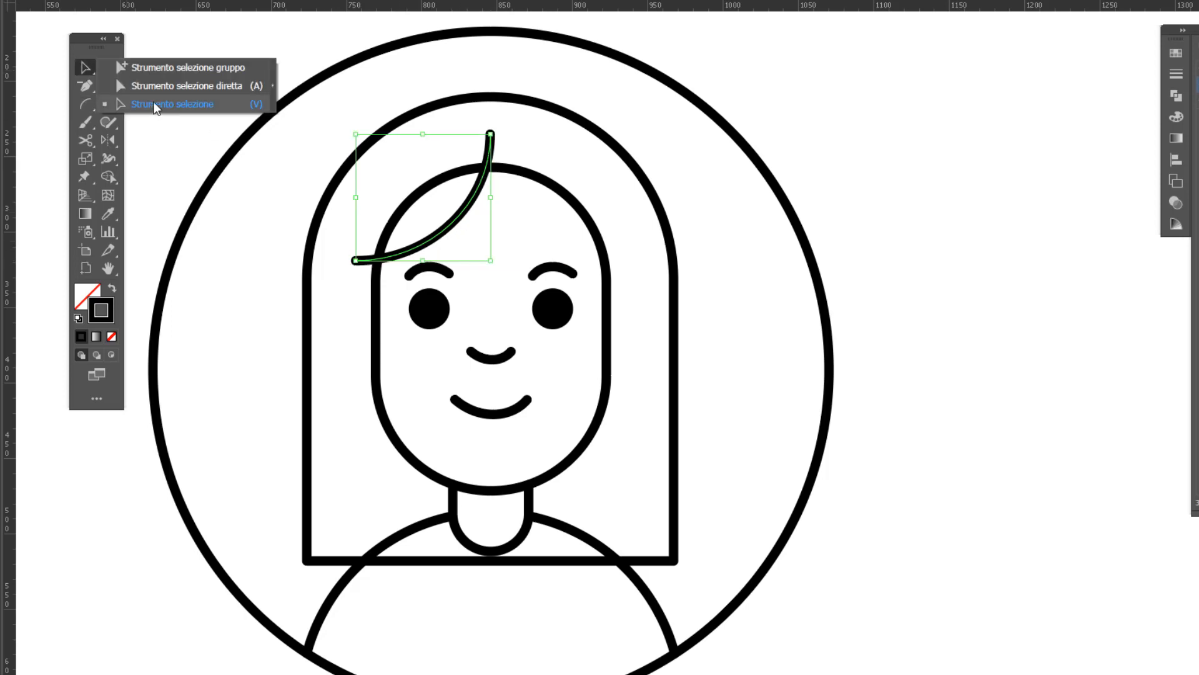
pyautogui.click(152, 101)
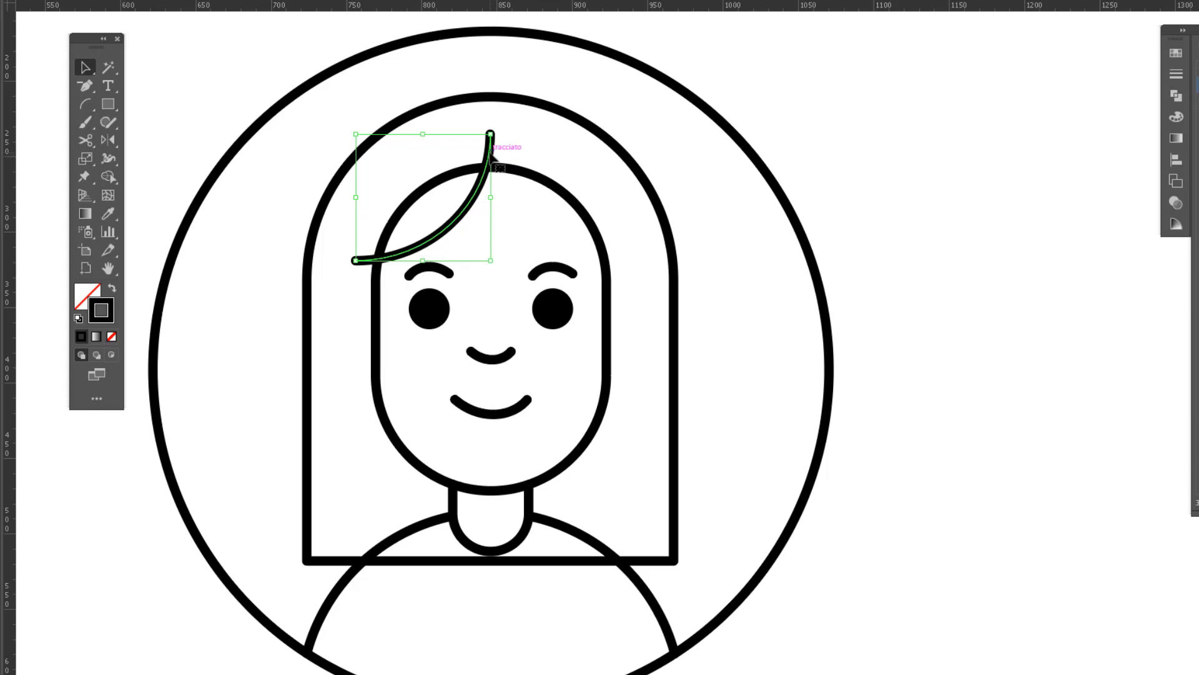
pyautogui.doubleClick(110, 141)
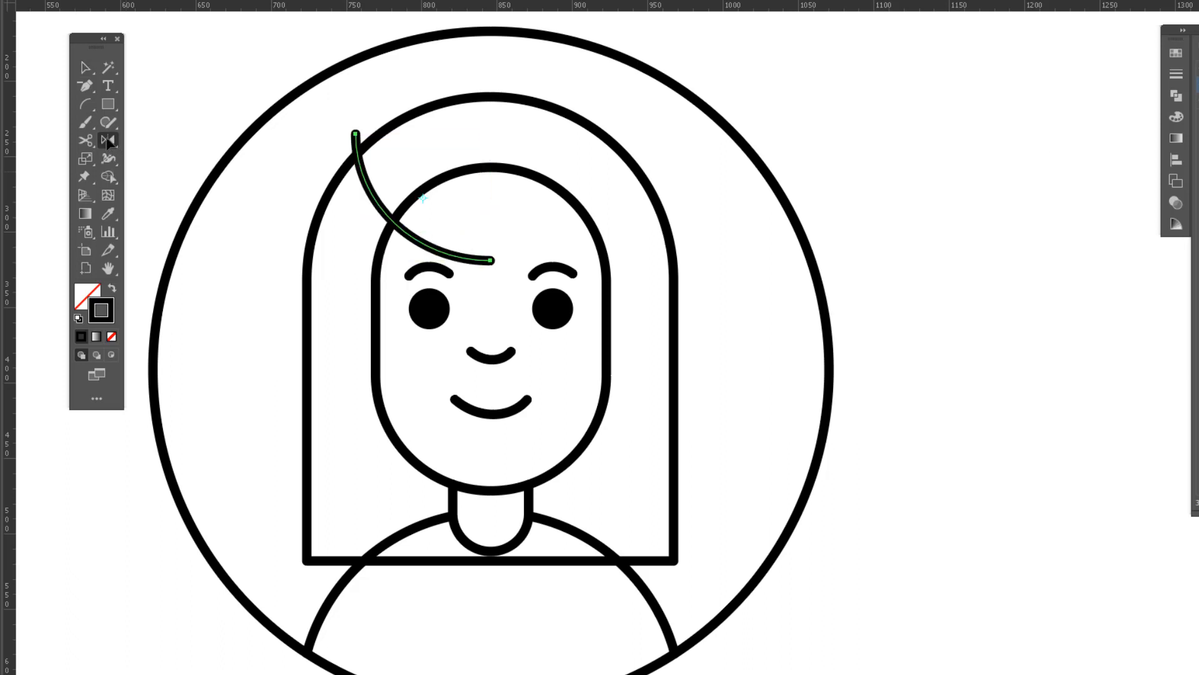
pyautogui.moveTo(912, 160); pyautogui.dragTo(761, 103)
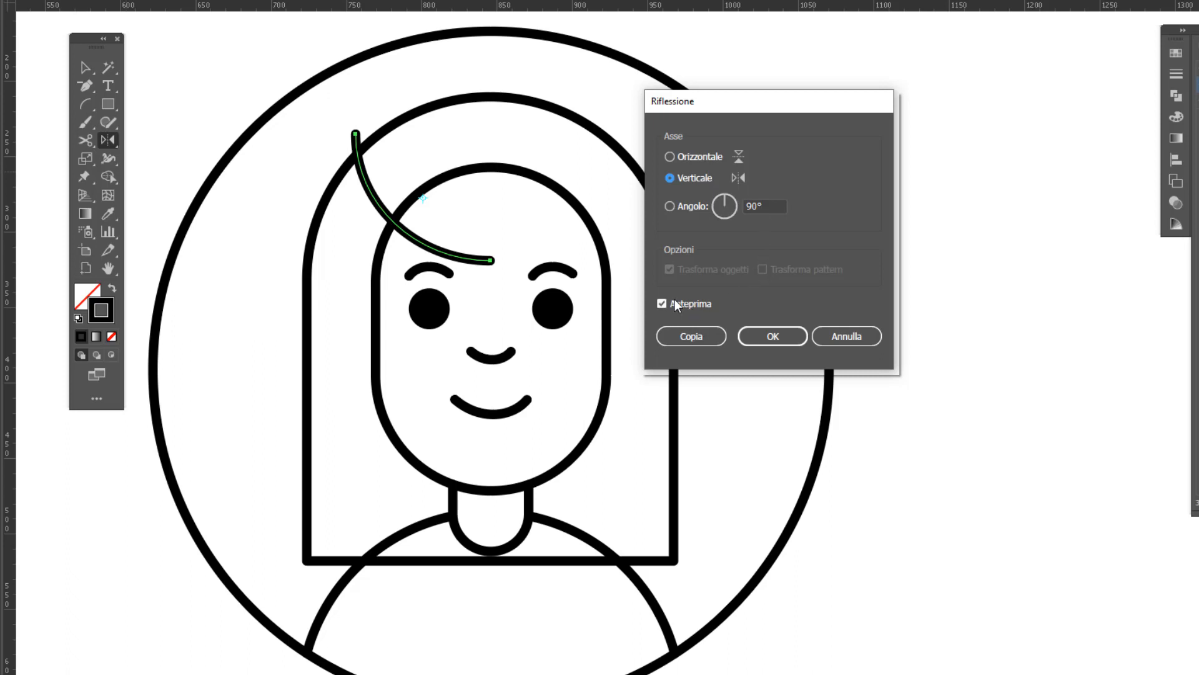
pyautogui.click(703, 332)
pyautogui.click(696, 338)
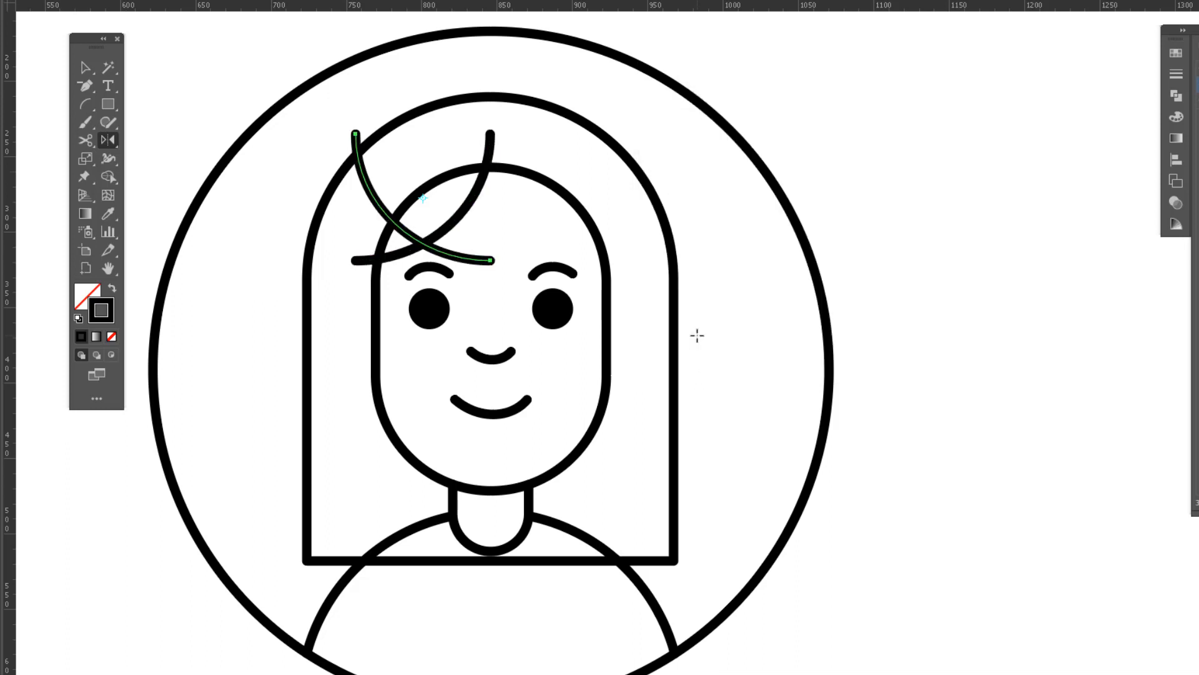
# - Move the mirrored arc about 89 px to the right so its upper end meets the original fringe arc
pyautogui.press('v')
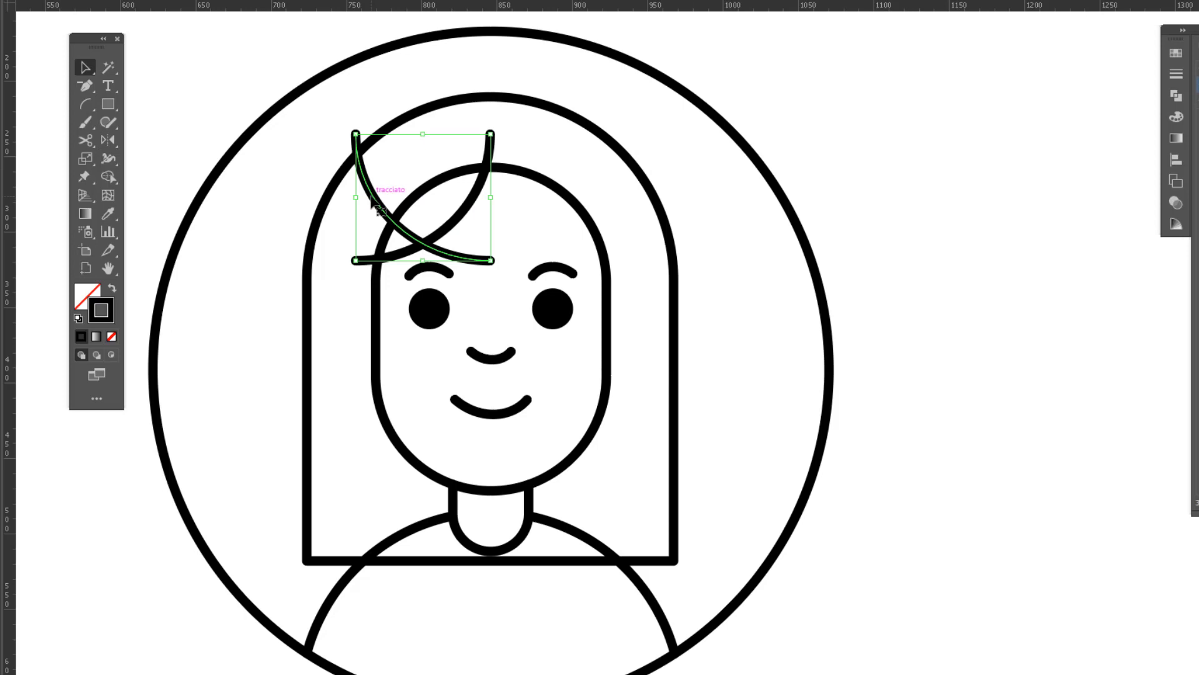
pyautogui.moveTo(375, 206); pyautogui.dragTo(507, 196)
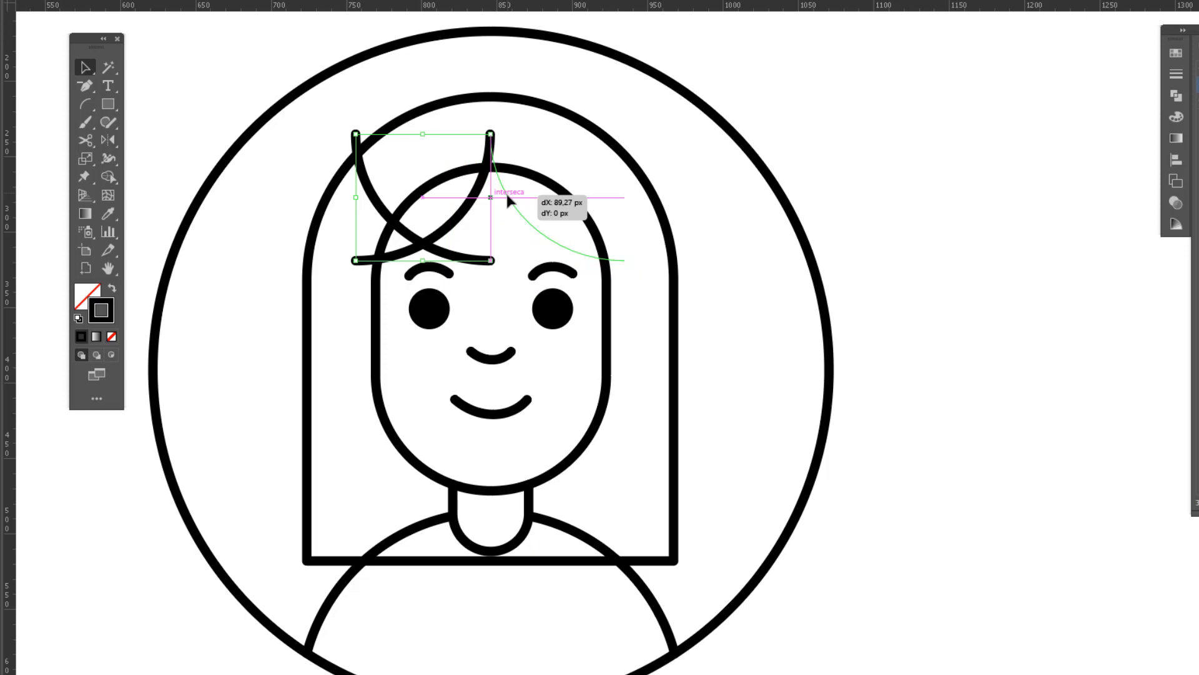
pyautogui.moveTo(507, 196); pyautogui.dragTo(507, 200)
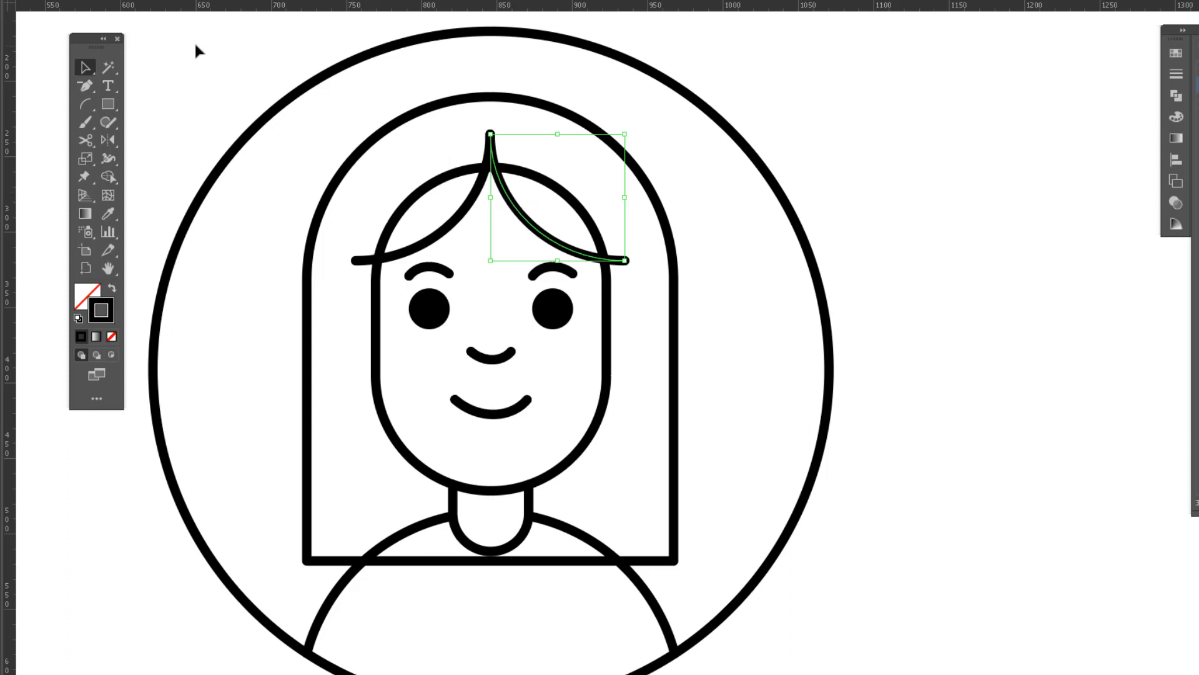
# - Delete the overhanging ends of both fringe arcs outside the left and right sides of the head
pyautogui.hotkey('ctrl', '+')
pyautogui.click(84, 67)
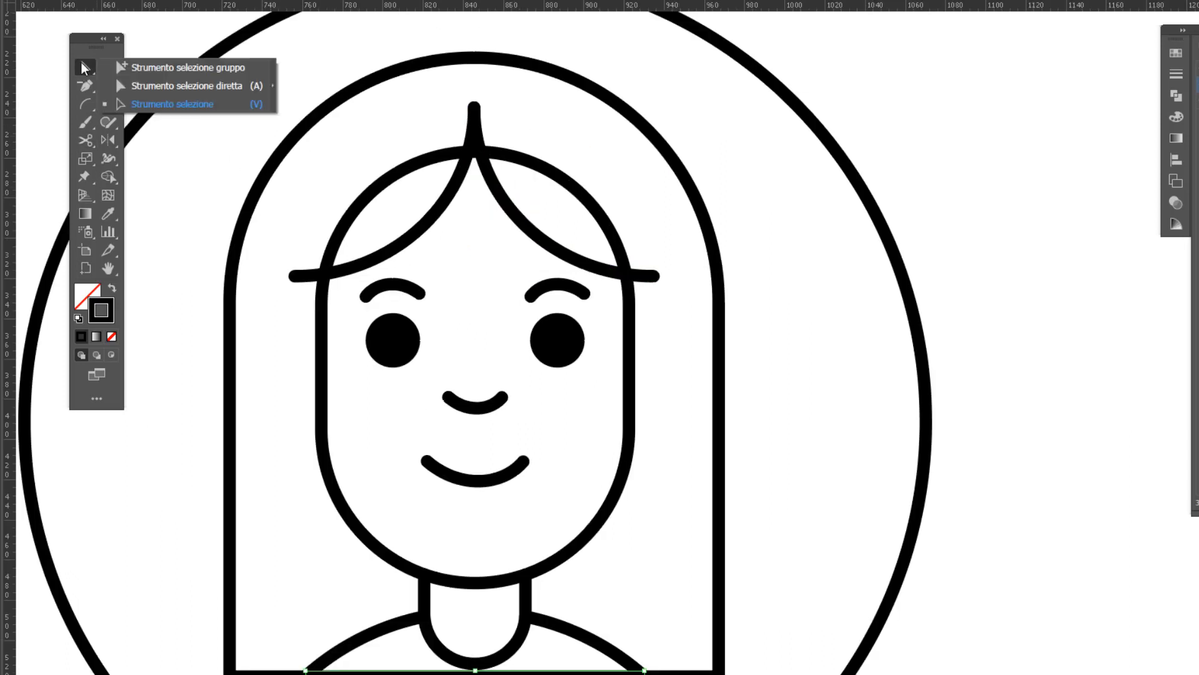
pyautogui.click(146, 86)
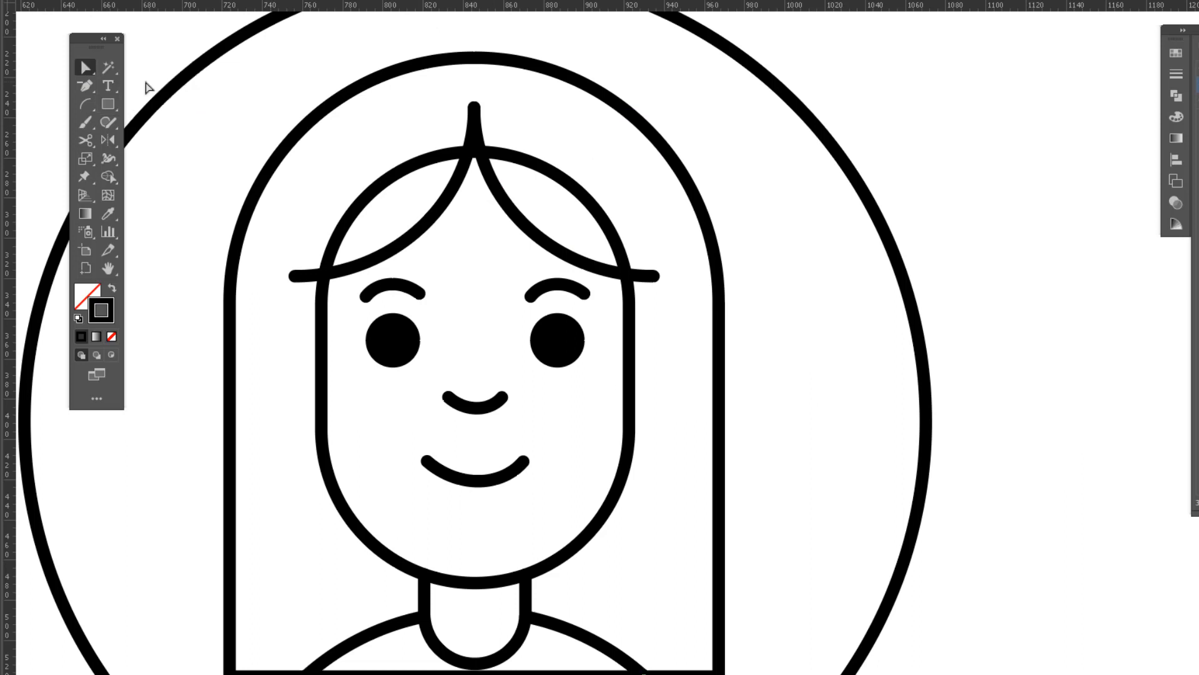
pyautogui.click(316, 282)
pyautogui.click(316, 282)
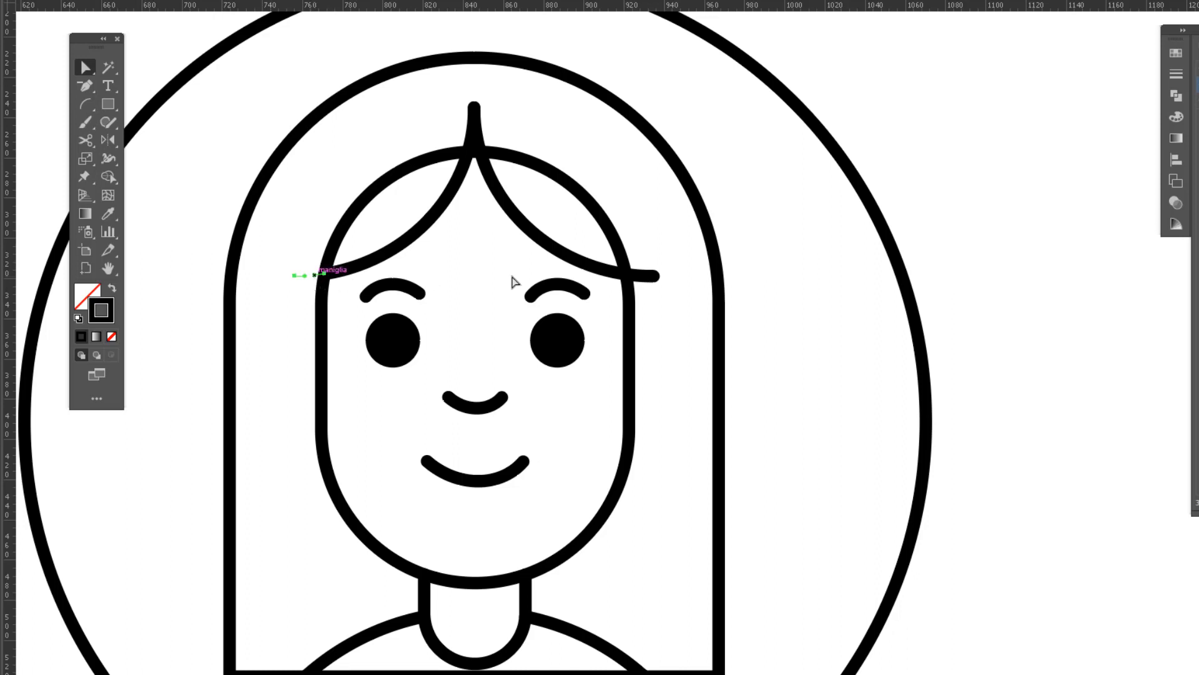
pyautogui.click(647, 280)
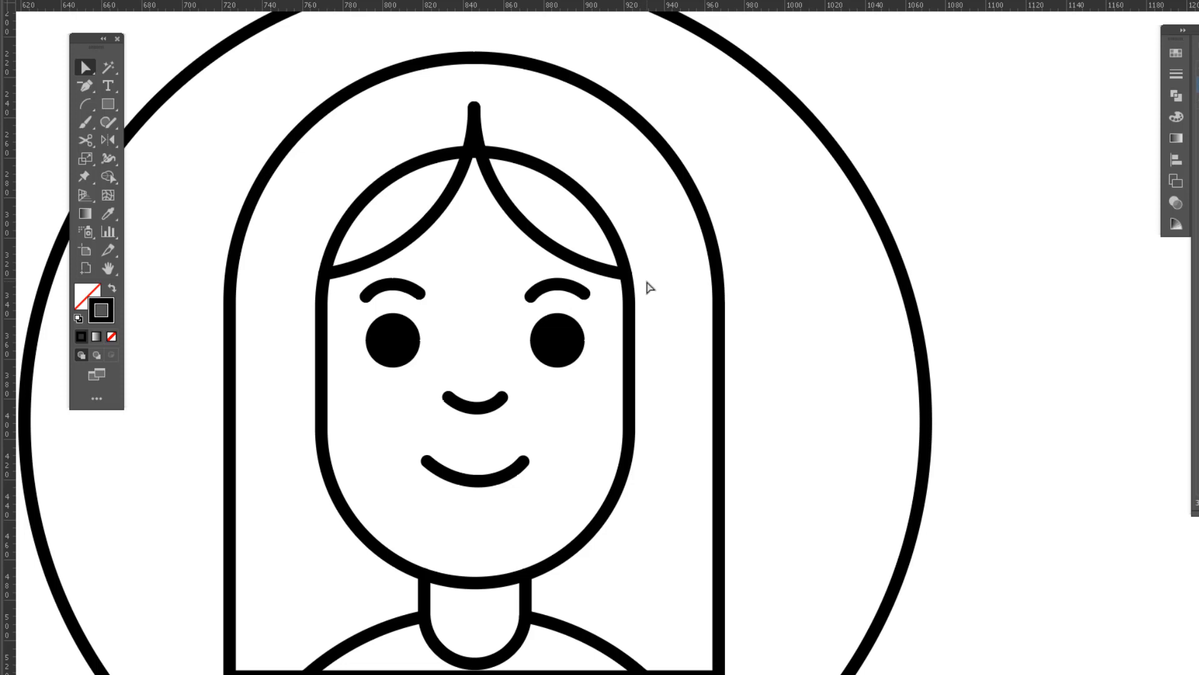
# - Cut the head outline with Scissors where both fringe arcs cross it near the parting and at the sides of the head
pyautogui.scroll(4, 475, 150)
pyautogui.scroll(-4, 474, 161)
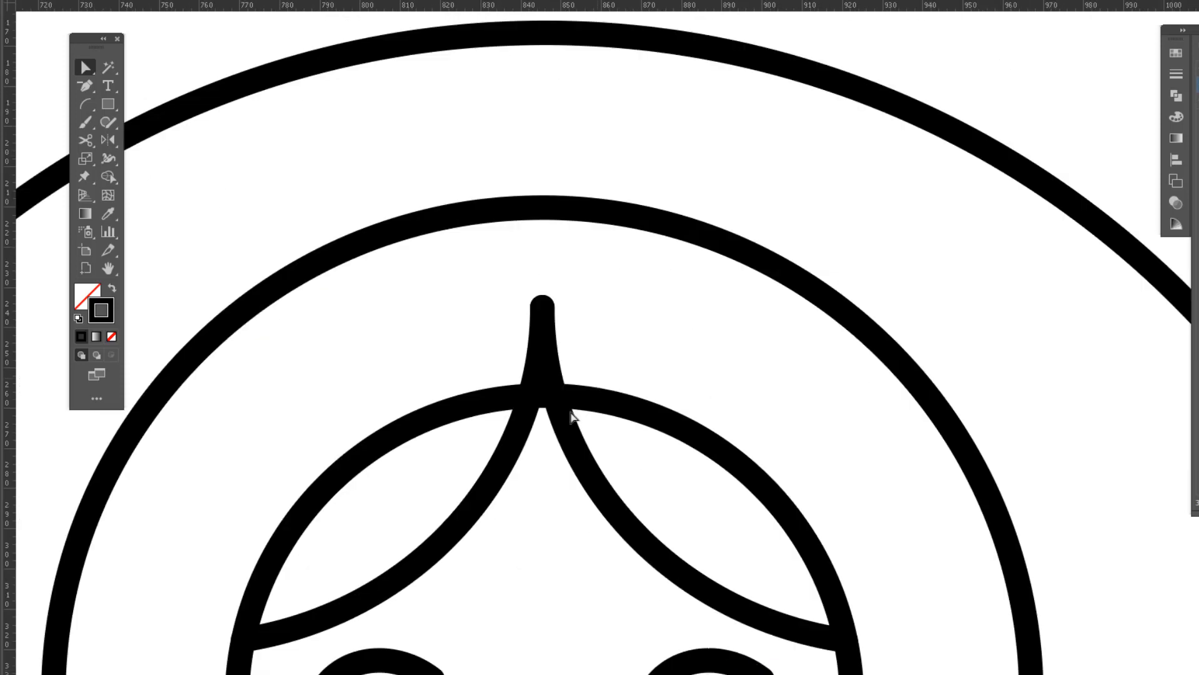
pyautogui.scroll(4, 600, 406)
pyautogui.press('c')
pyautogui.click(570, 403)
pyautogui.scroll(-4, 471, 401)
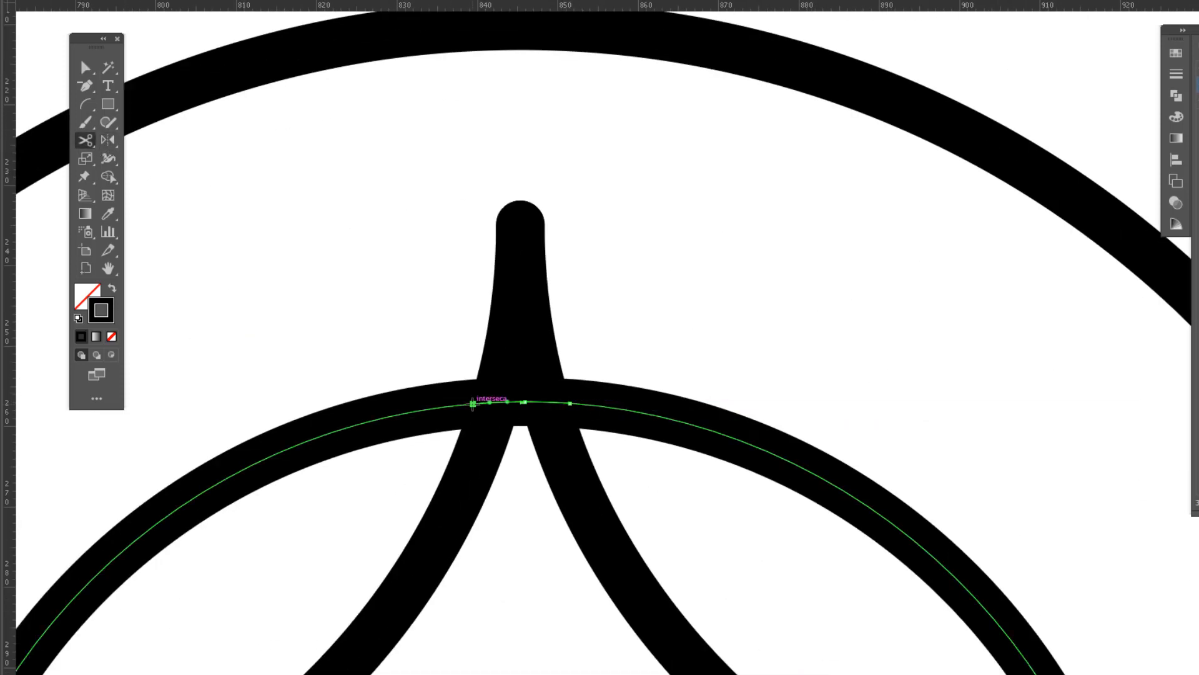
pyautogui.scroll(4, 226, 539)
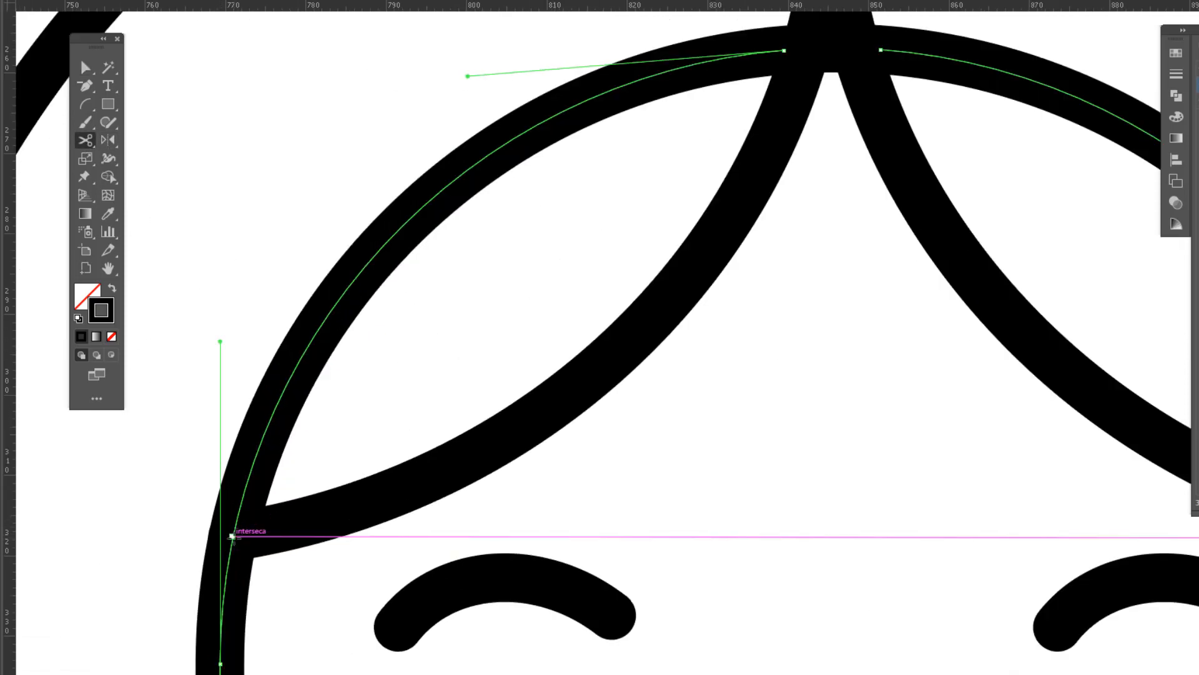
pyautogui.click(241, 526)
pyautogui.scroll(-4, 246, 528)
pyautogui.scroll(4, 691, 501)
pyautogui.click(700, 514)
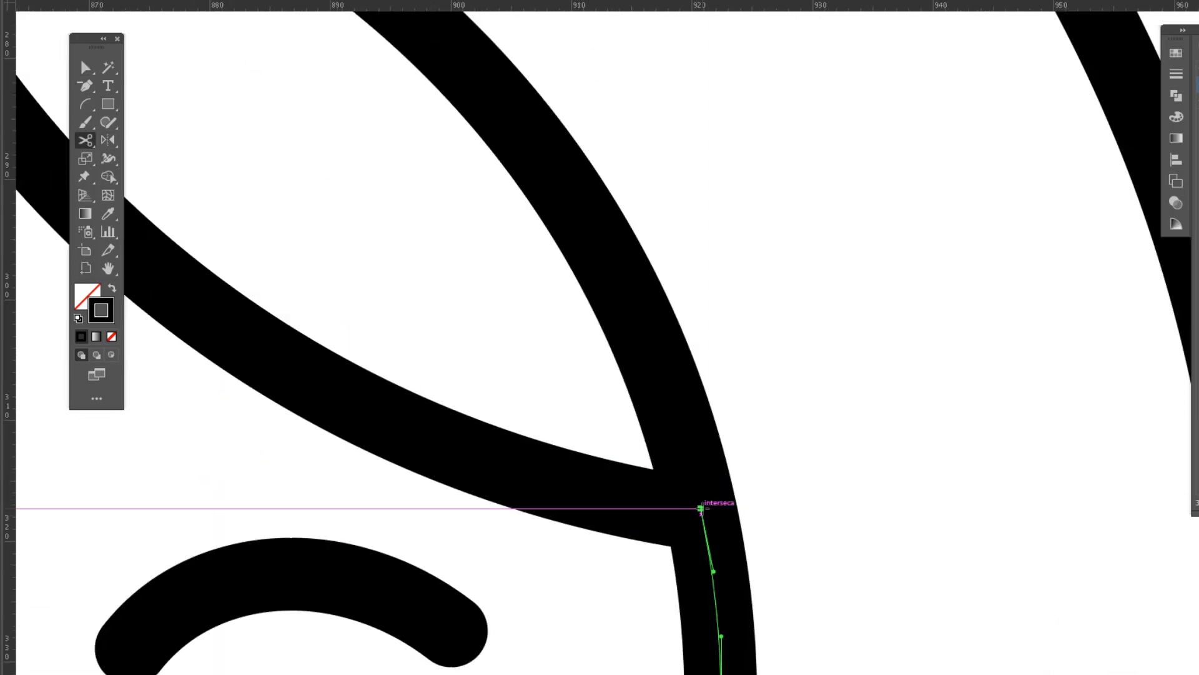
# - Delete the head outline arcs above both fringe strands and the short leftover piece at the parting
pyautogui.press('v')
pyautogui.scroll(-3, 785, 458)
pyautogui.click(746, 406)
pyautogui.click(394, 246)
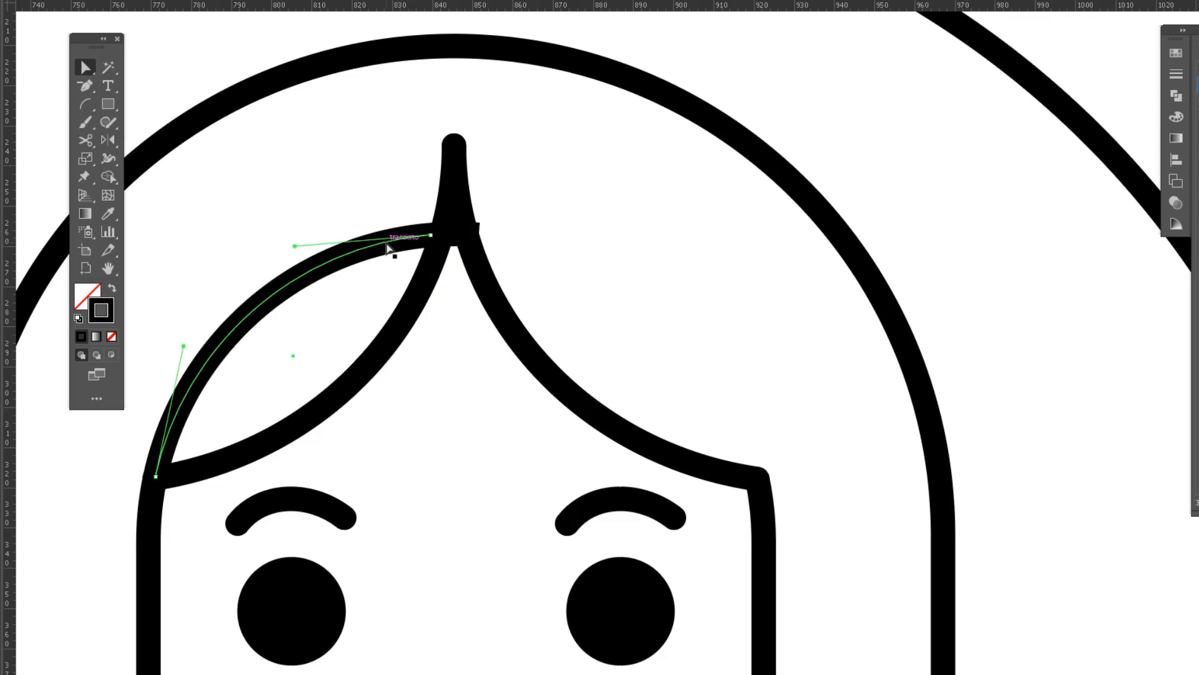
pyautogui.press('Delete')
pyautogui.scroll(-5, 564, 350)
pyautogui.scroll(6, 532, 333)
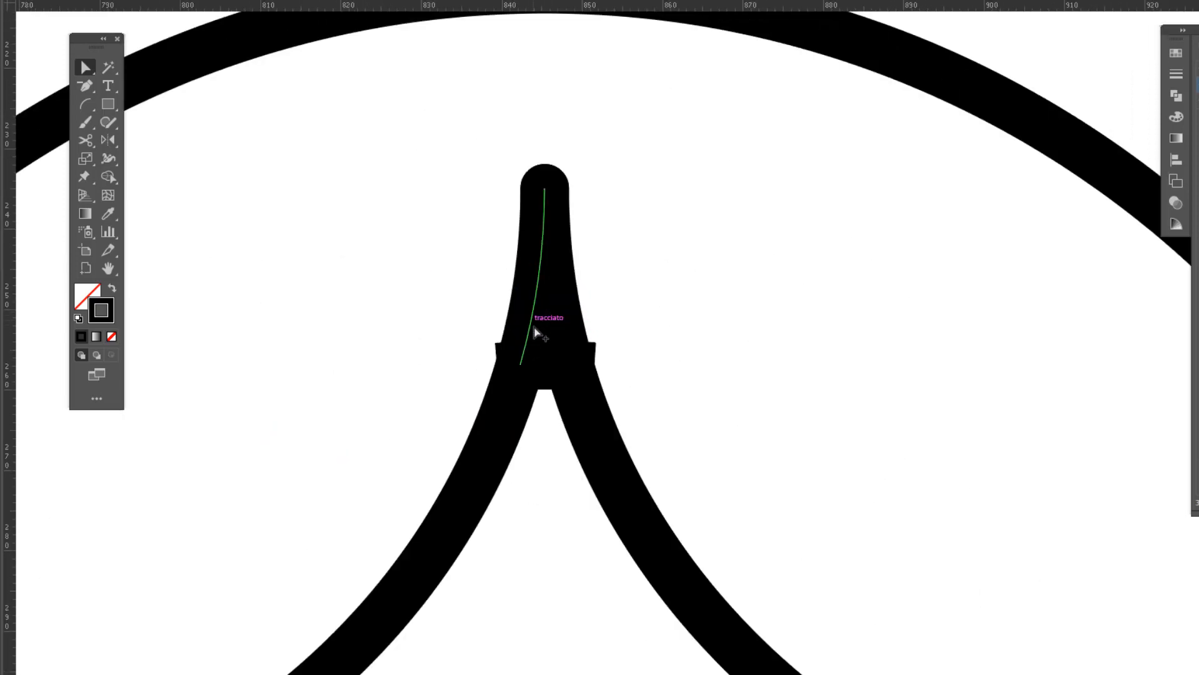
pyautogui.scroll(-3, 344, 213)
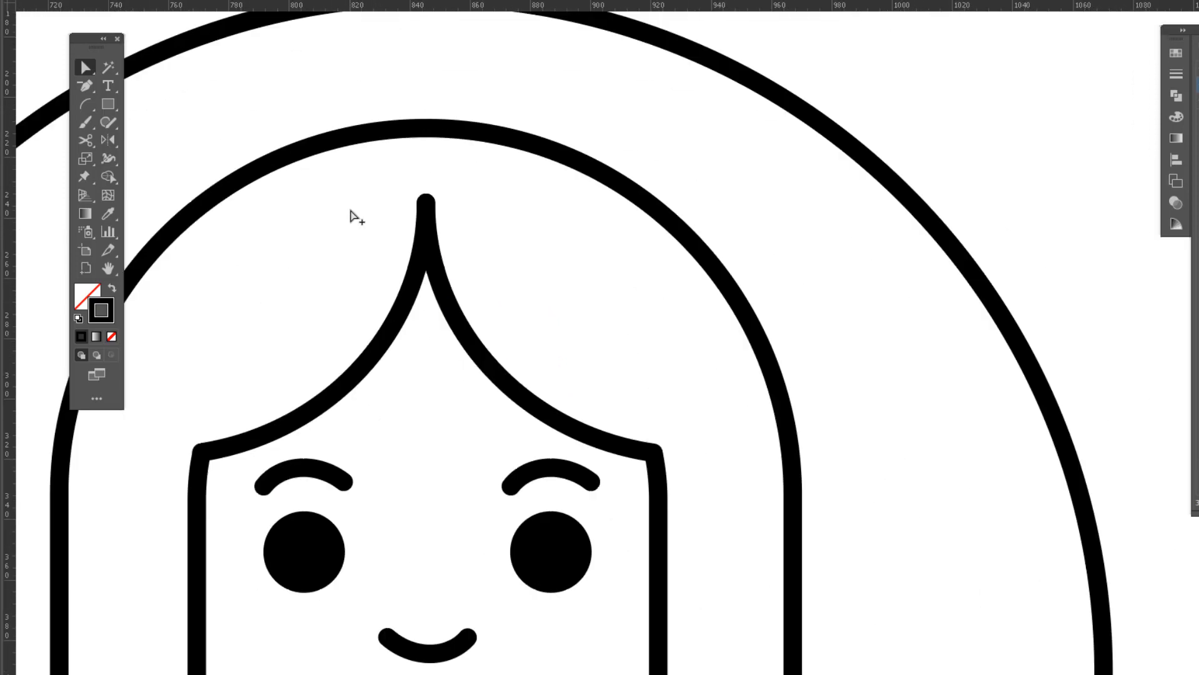
# - Delete the part of the hair's lower edge that crosses the body between the shoulder lines
pyautogui.scroll(-4, 491, 272)
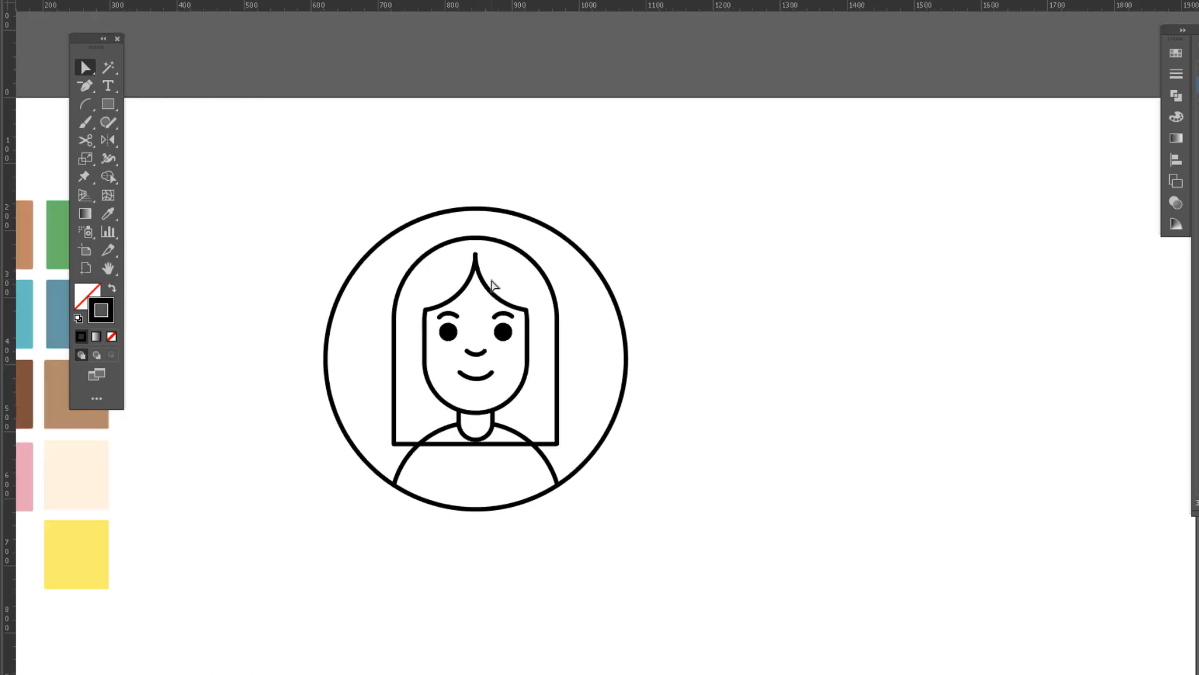
pyautogui.scroll(5, 439, 446)
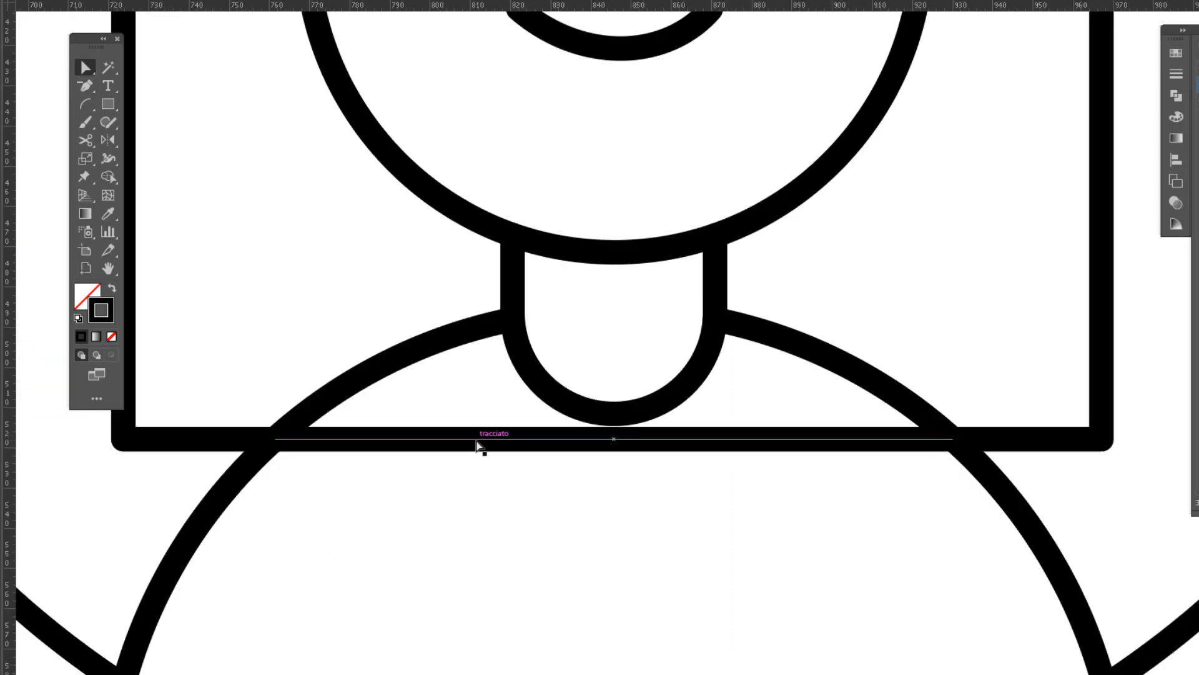
pyautogui.click(476, 440)
pyautogui.press('Delete')
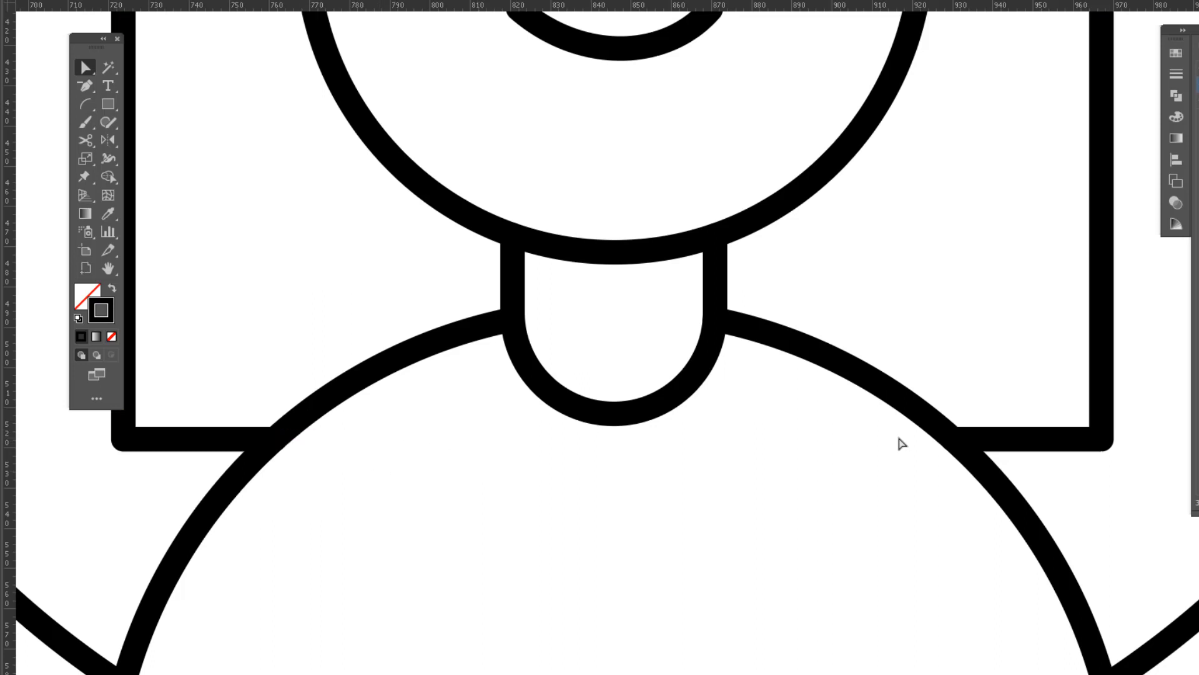
pyautogui.scroll(-4, 340, 407)
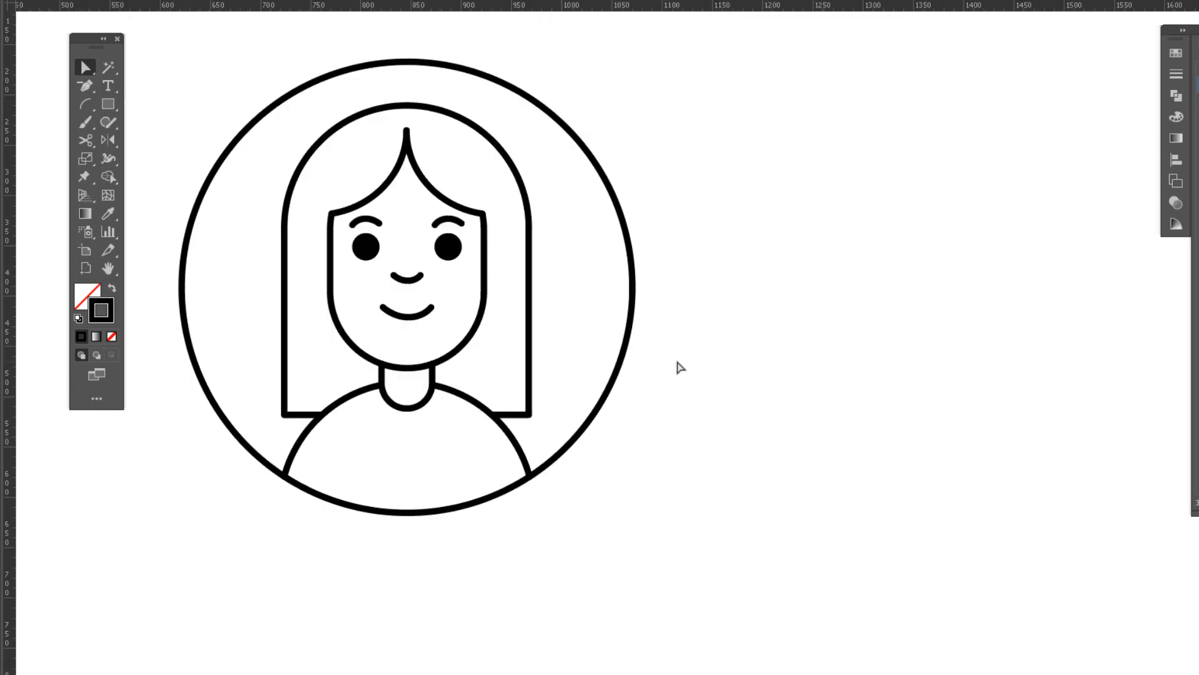
pyautogui.scroll(-2, 738, 375)
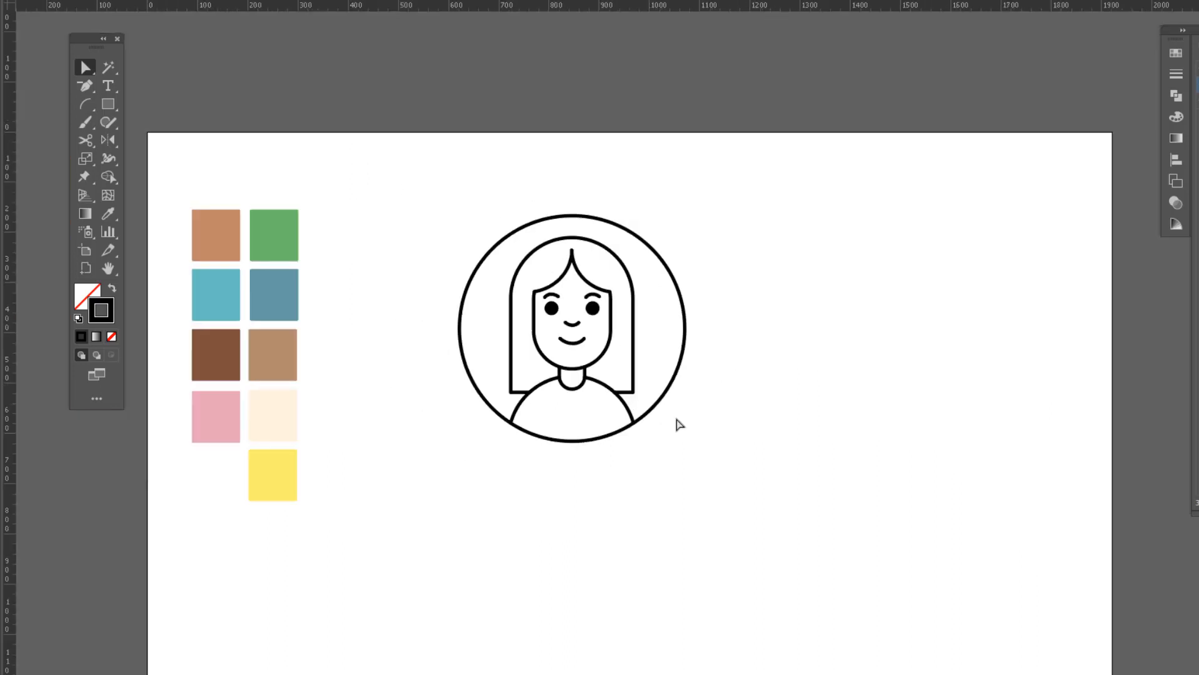
# - Move the whole outlined avatar closer to the colour palette
pyautogui.press('a')
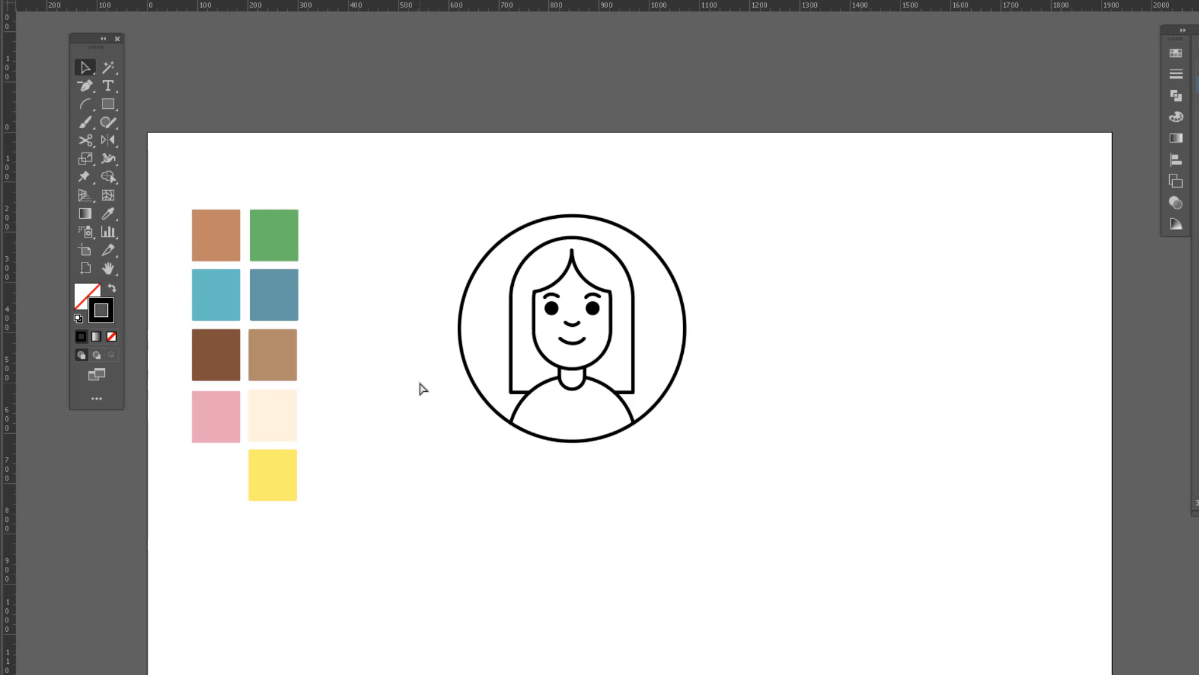
pyautogui.click(587, 366)
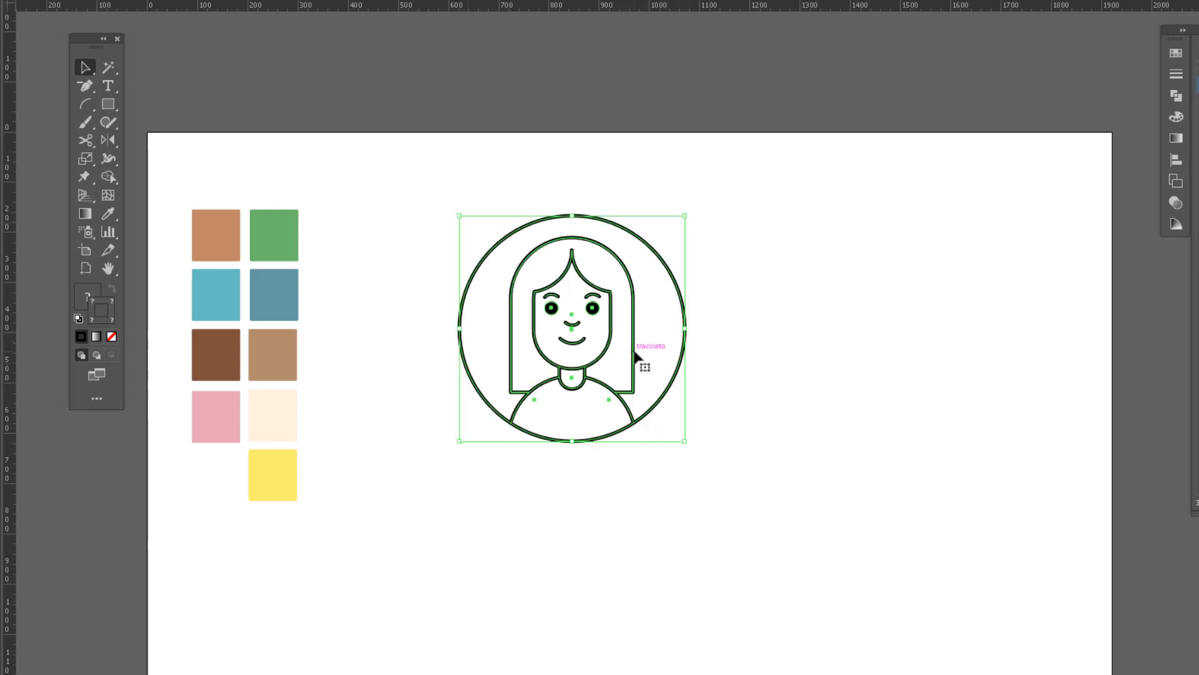
pyautogui.moveTo(634, 352)
pyautogui.mouseDown()
pyautogui.moveTo(512, 350)
pyautogui.moveTo(541, 359)
pyautogui.mouseUp()
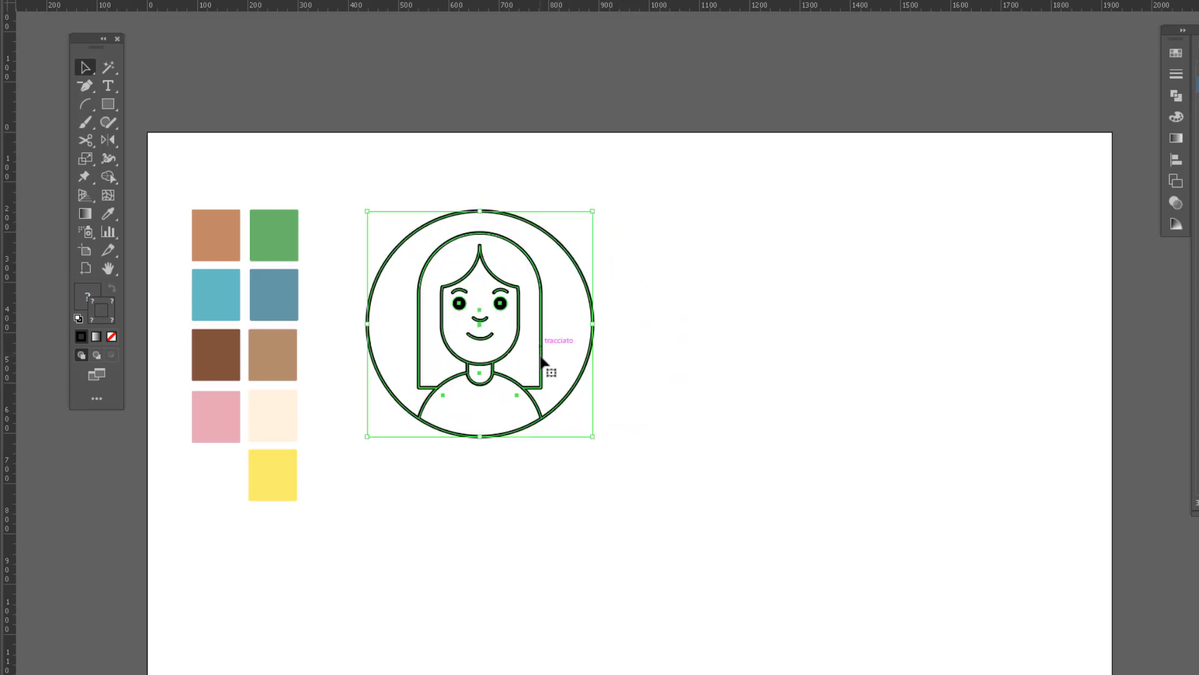
pyautogui.click(330, 487)
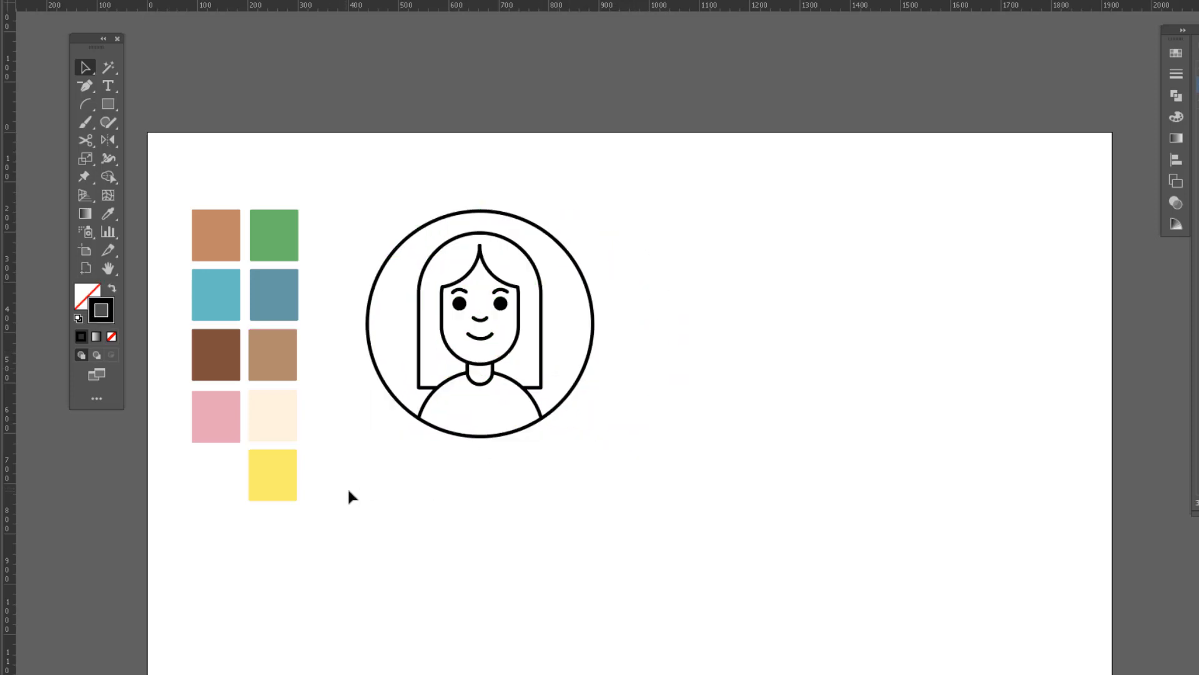
# - Select the entire avatar and convert its outlines into a Live Paint group with the Live Paint Bucket
pyautogui.moveTo(351, 493); pyautogui.dragTo(568, 399)
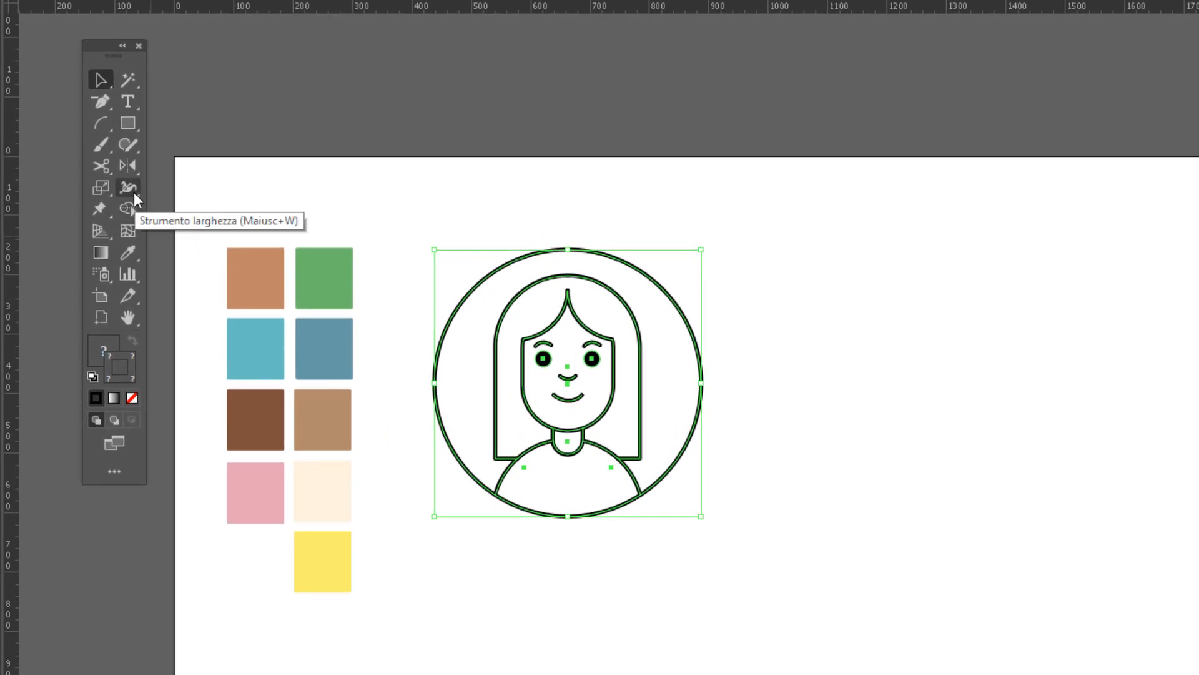
pyautogui.click(128, 208)
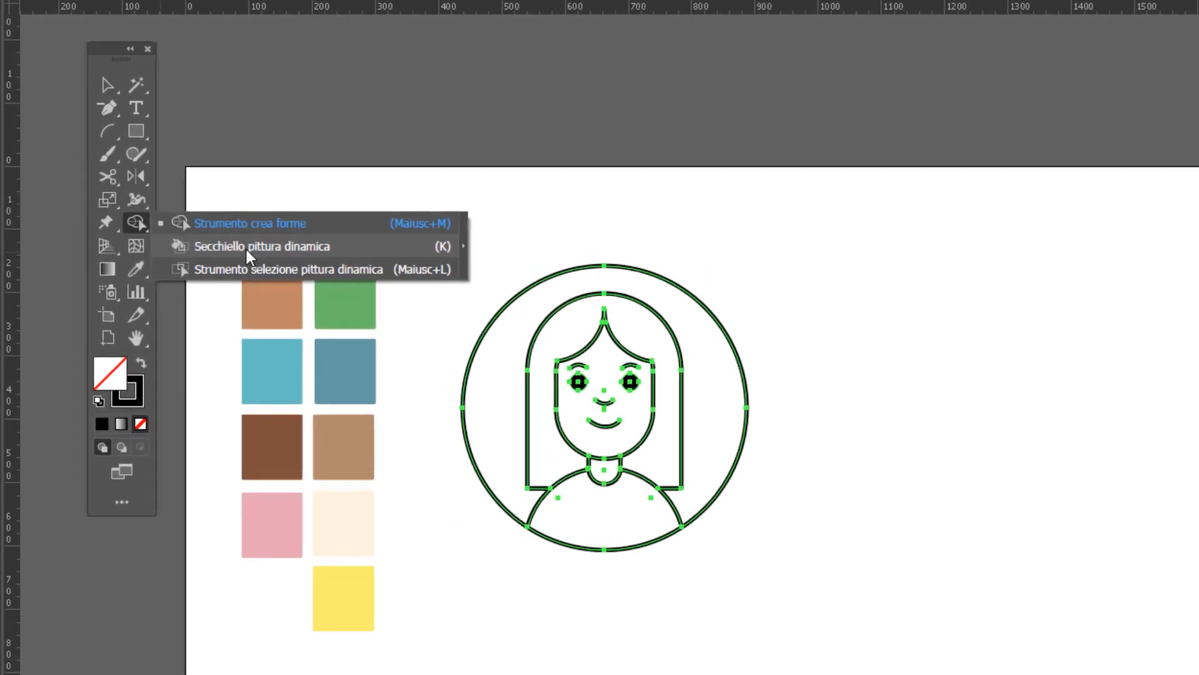
pyautogui.click(246, 250)
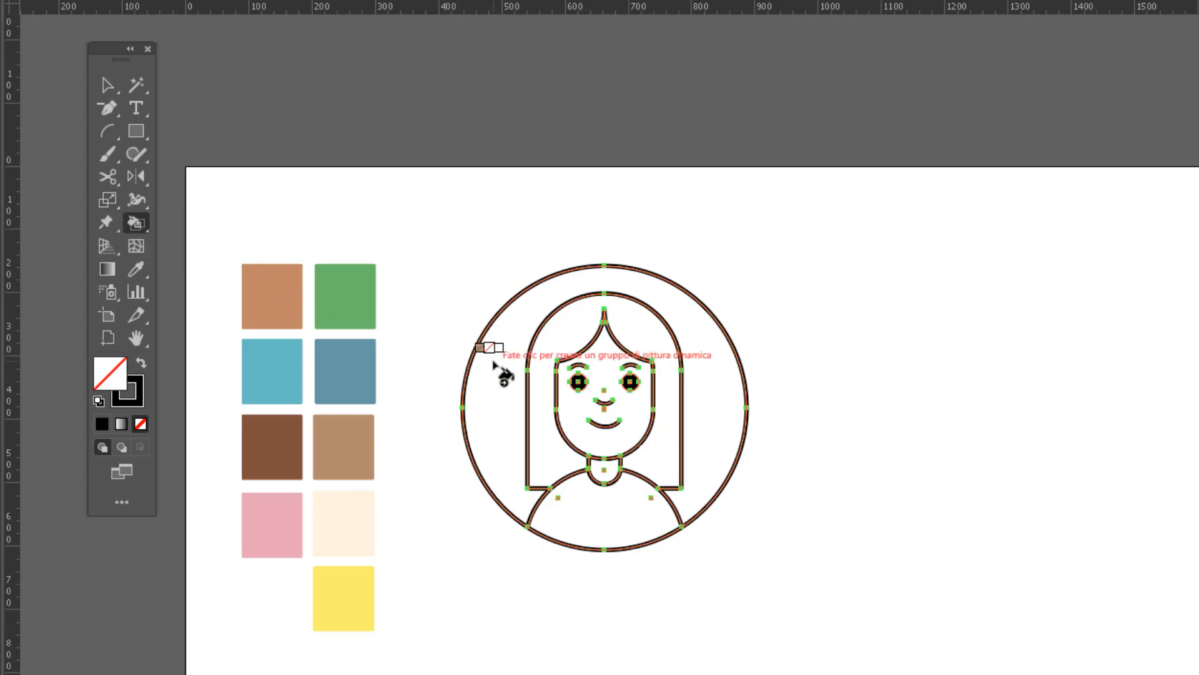
pyautogui.scroll(2, 494, 363)
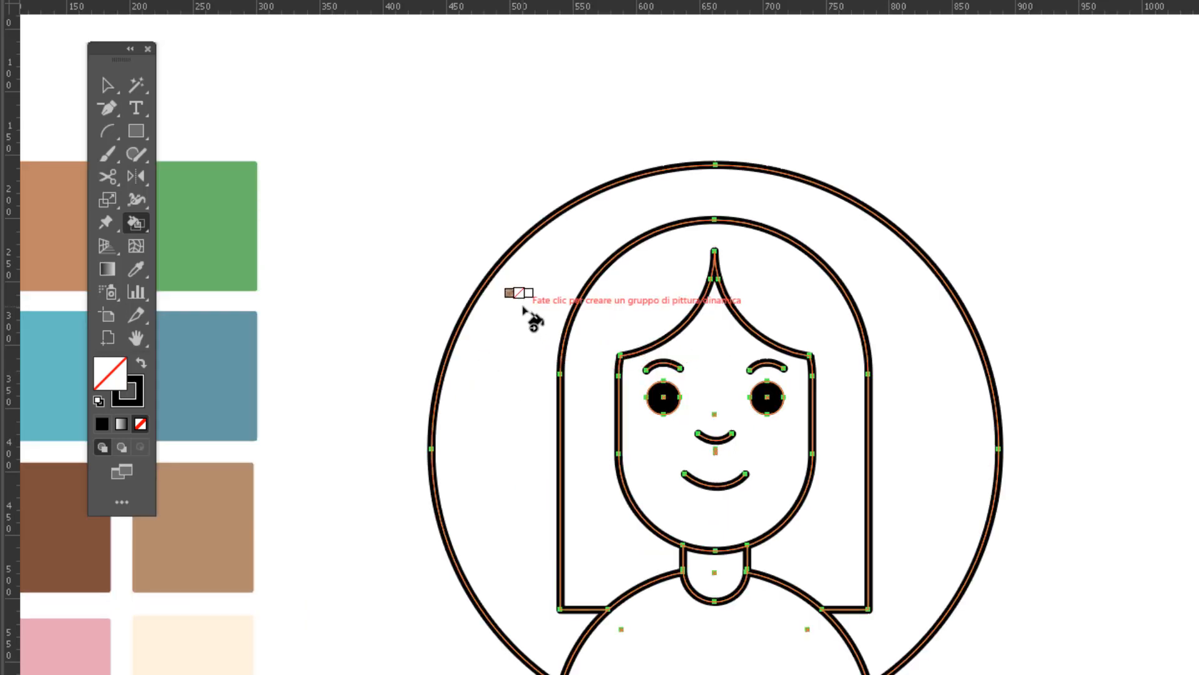
pyautogui.click(523, 307)
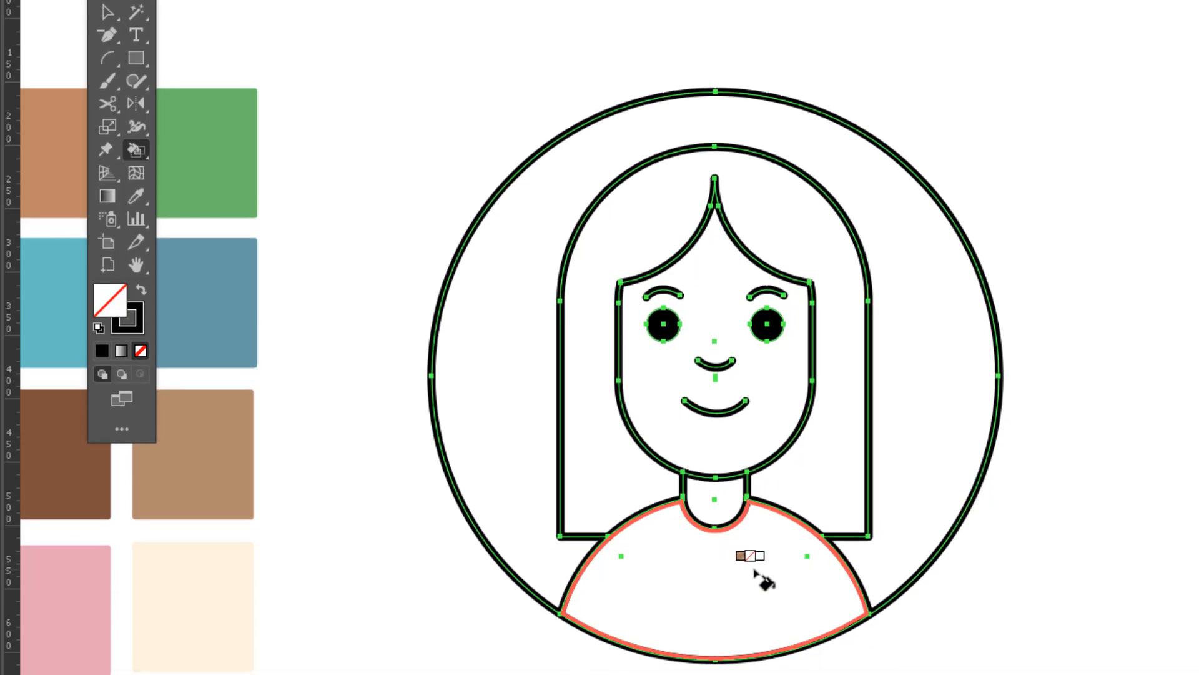
pyautogui.click(755, 571)
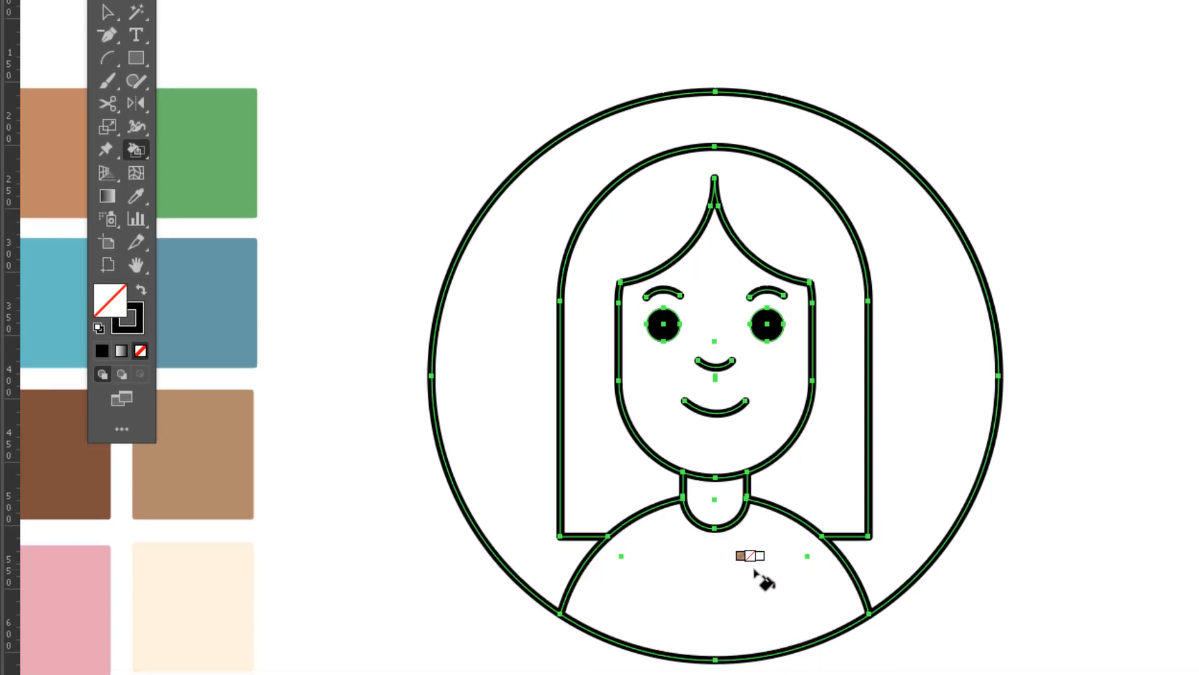
# - Select the background area around the hair with Live Paint Selection and fill it with the palette's pink
pyautogui.click(135, 151)
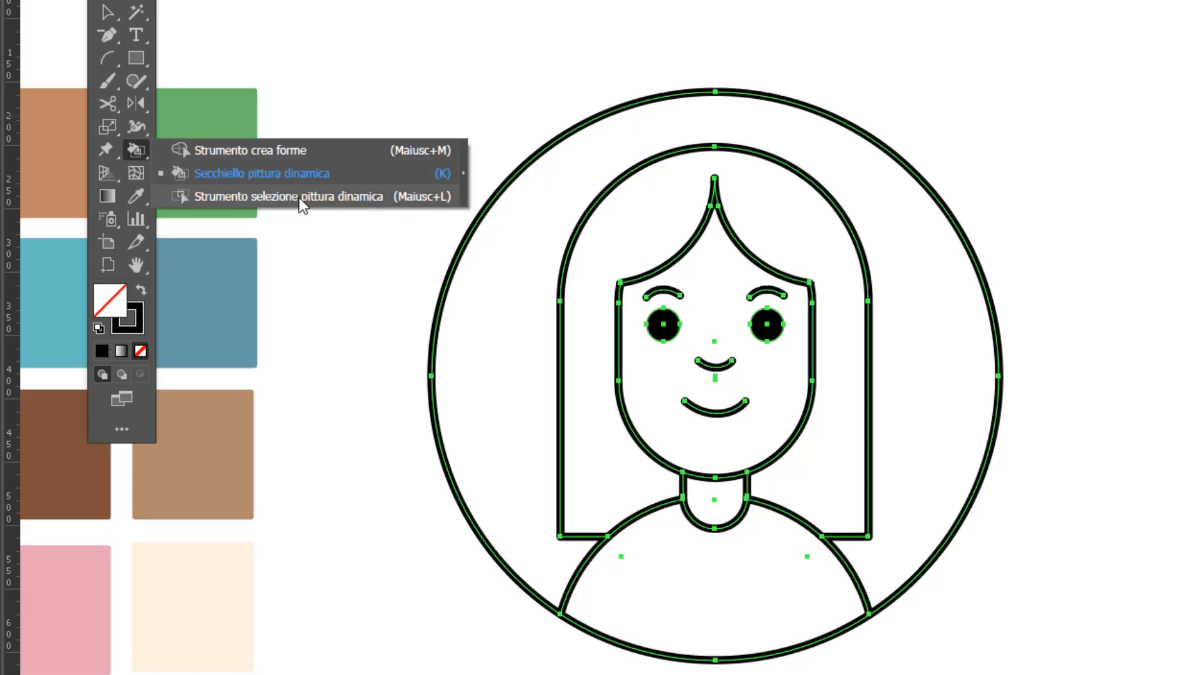
pyautogui.click(347, 198)
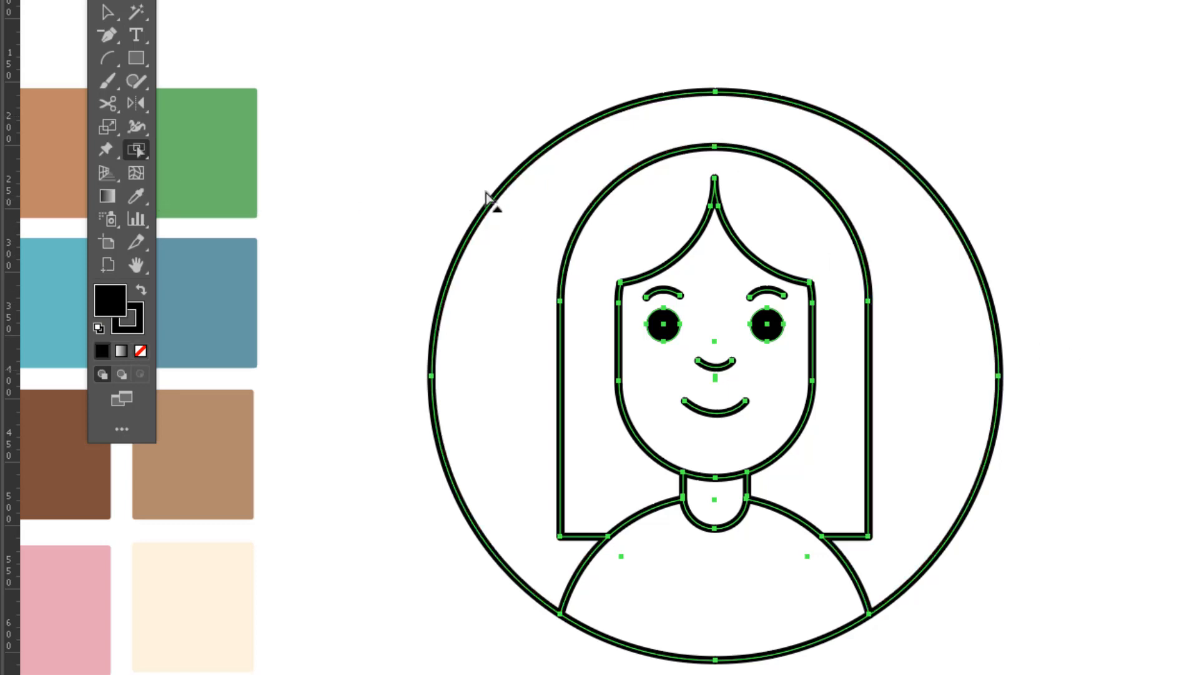
pyautogui.click(527, 226)
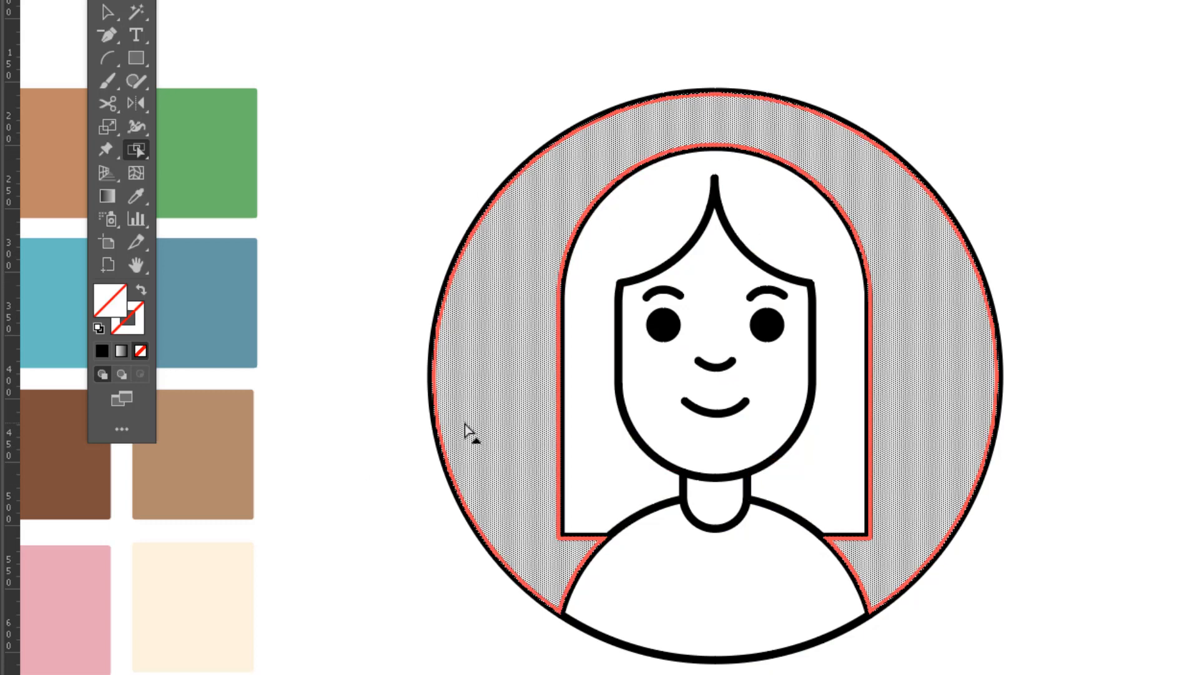
pyautogui.press('i')
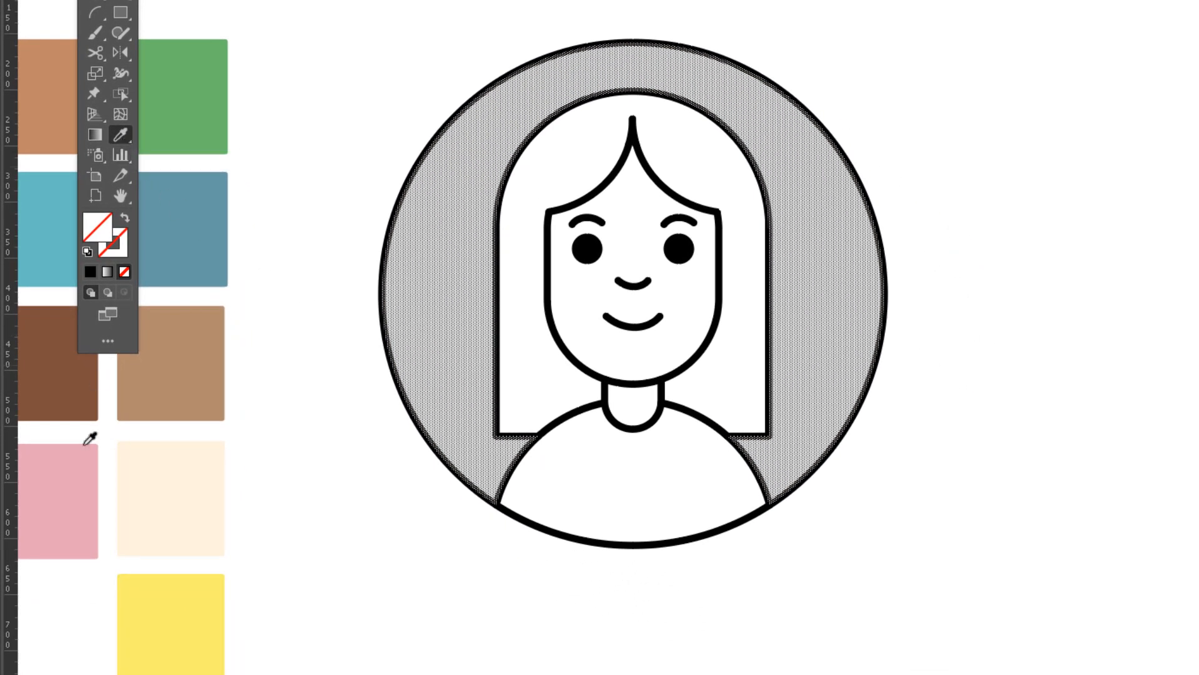
pyautogui.click(73, 478)
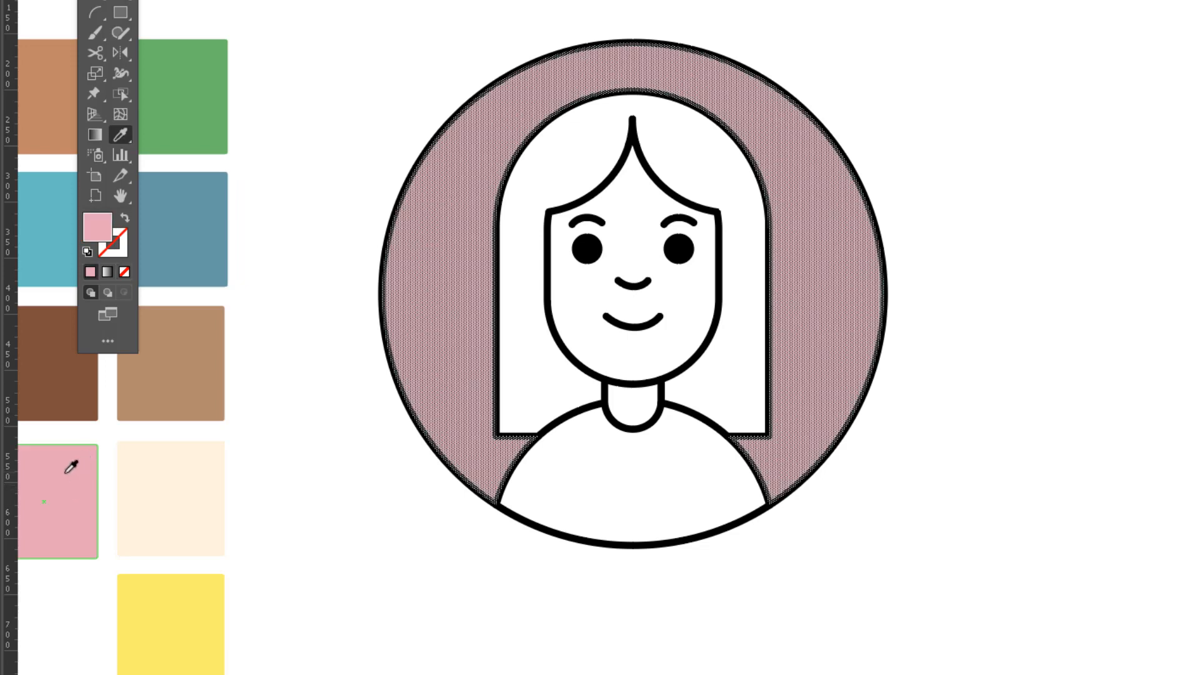
# - Fill the hair area of the Live Paint group with the palette's yellow
pyautogui.click(119, 94)
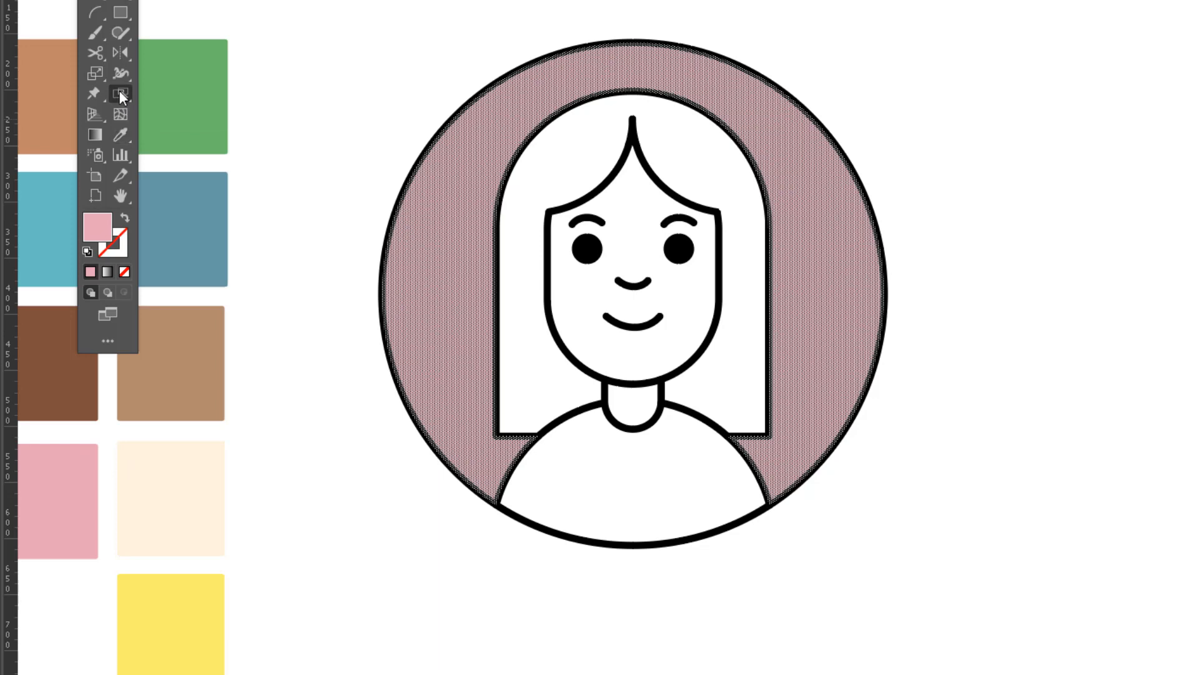
pyautogui.click(527, 250)
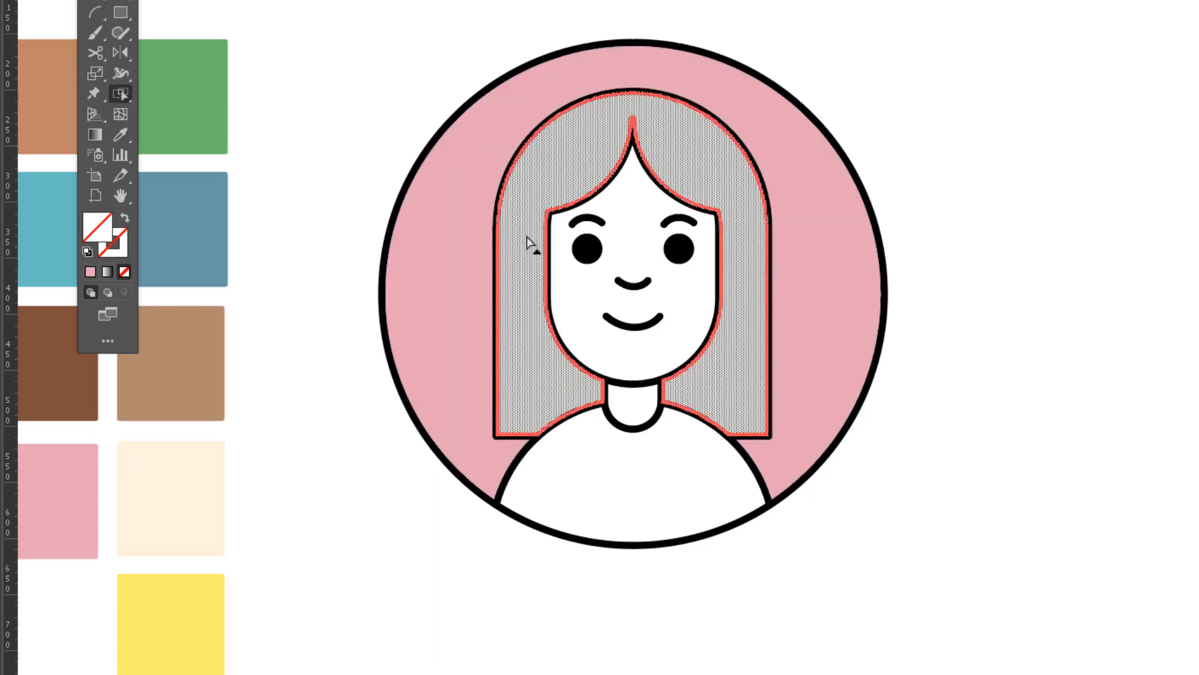
pyautogui.click(119, 135)
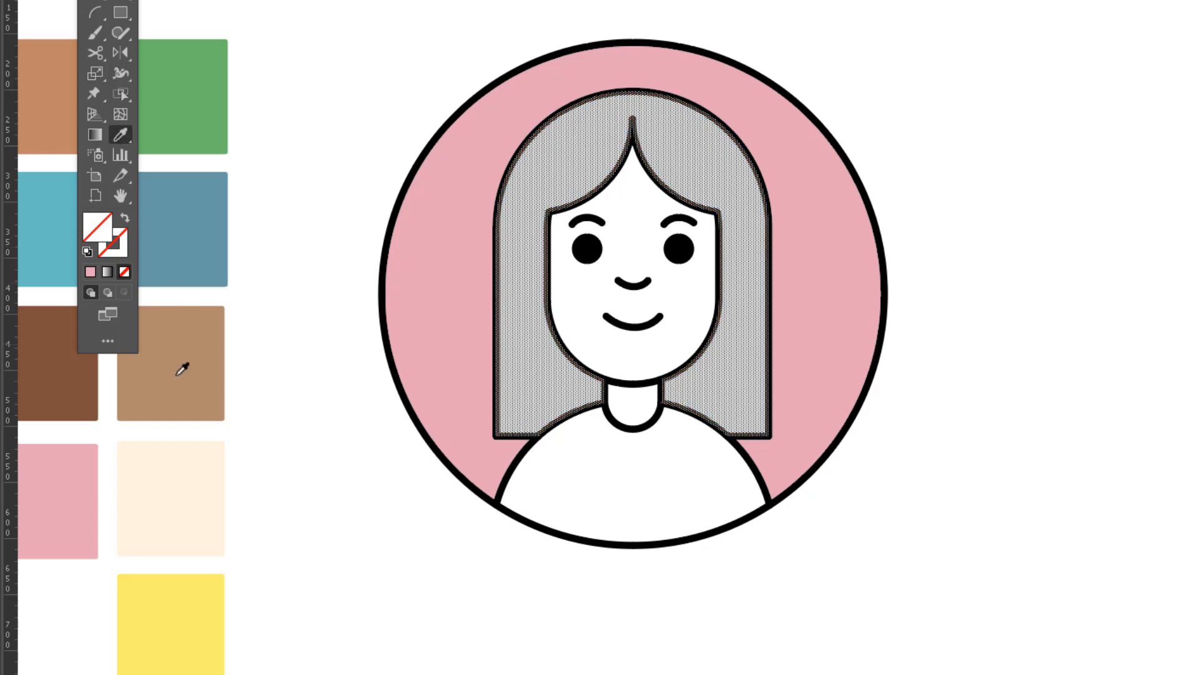
pyautogui.scroll(-2, 195, 479)
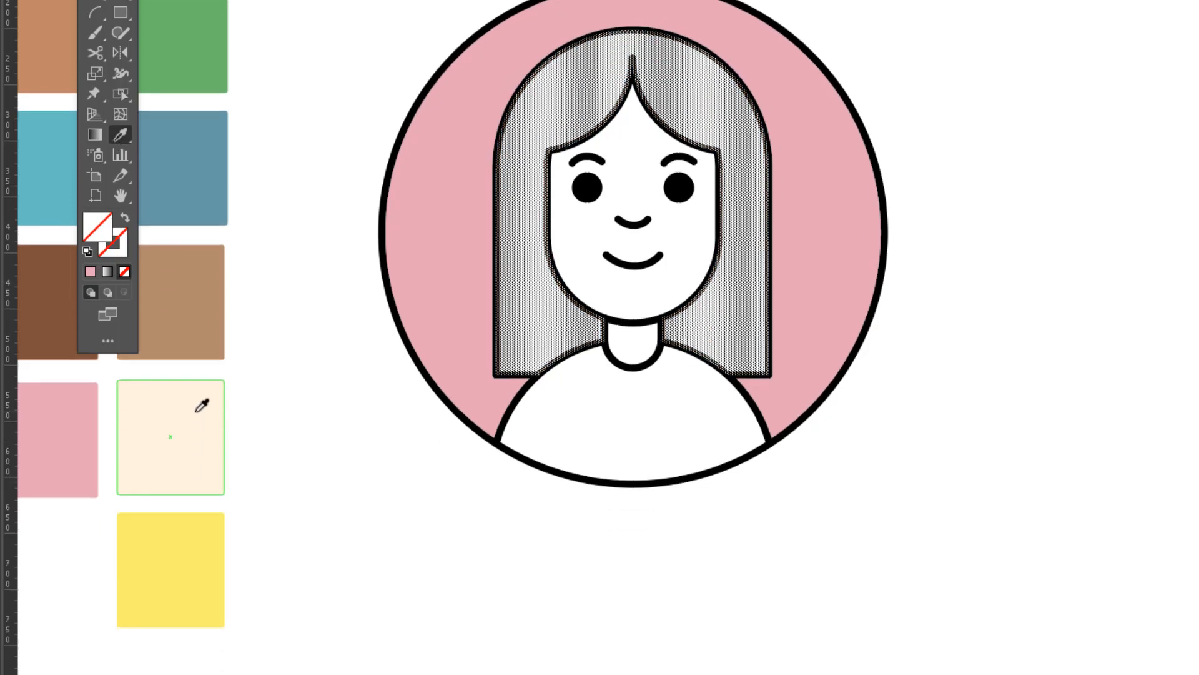
pyautogui.click(199, 532)
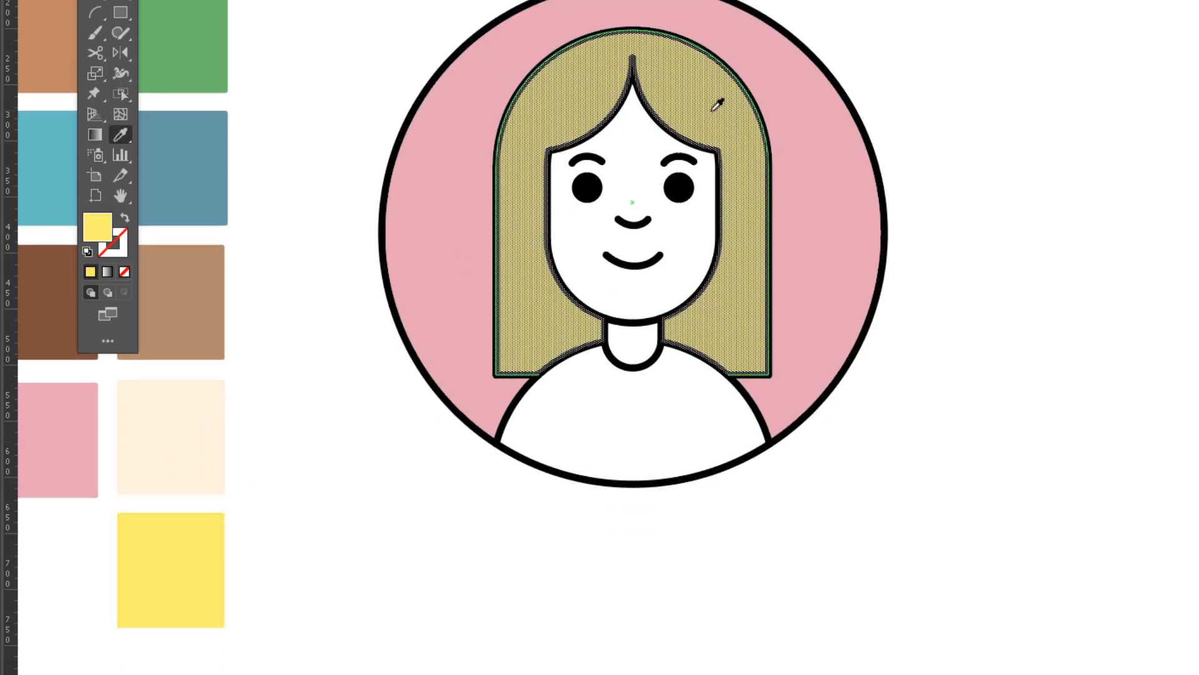
# - Fill the face area of the Live Paint group with the palette's cream skin colour
pyautogui.click(123, 93)
pyautogui.click(210, 135)
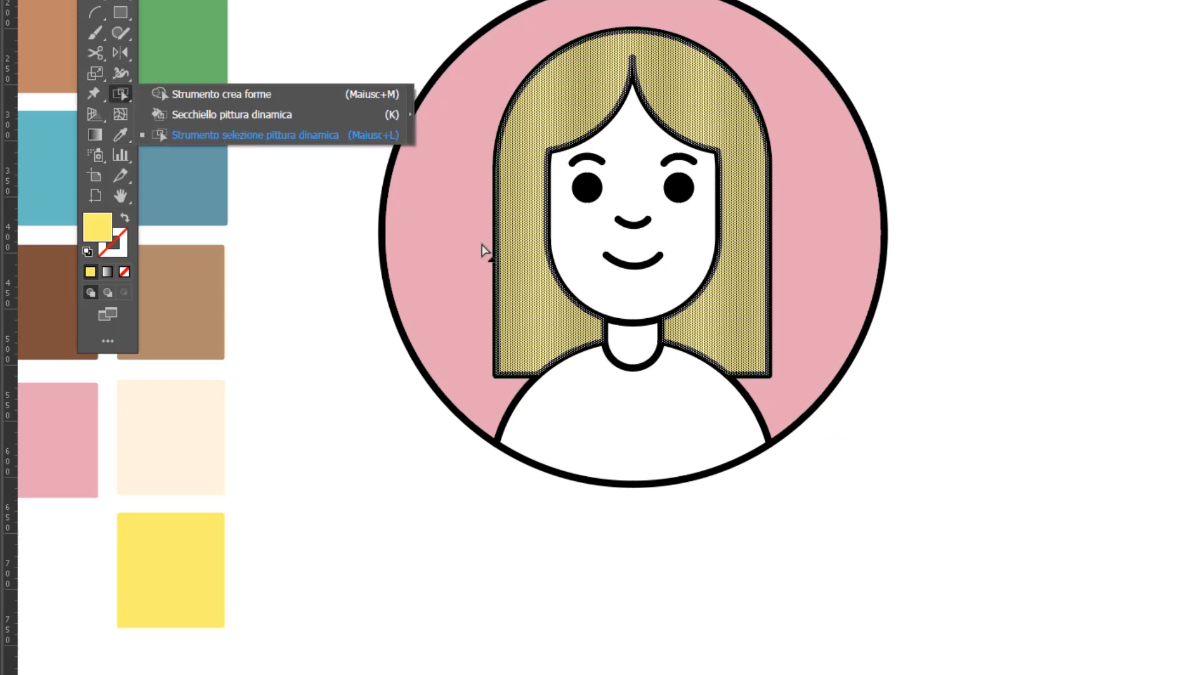
pyautogui.click(613, 279)
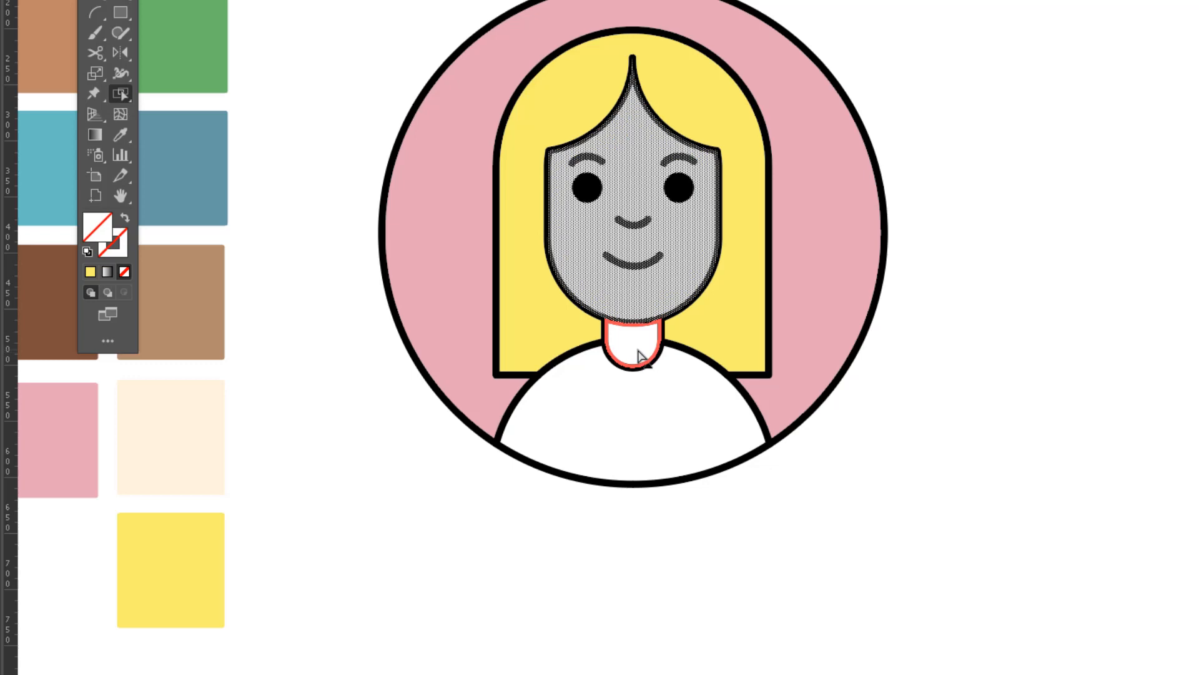
pyautogui.click(120, 134)
pyautogui.click(190, 415)
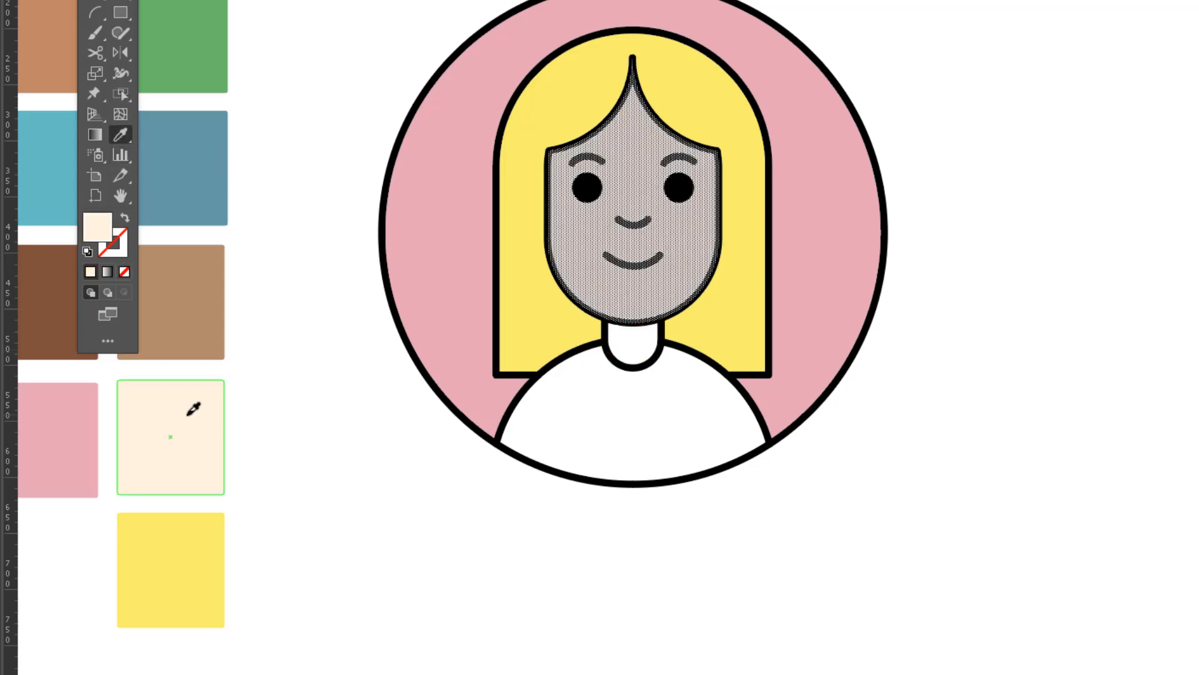
# - Fill the neck with the palette's cream and the shirt with its blue-grey, and clear the selection
pyautogui.click(120, 93)
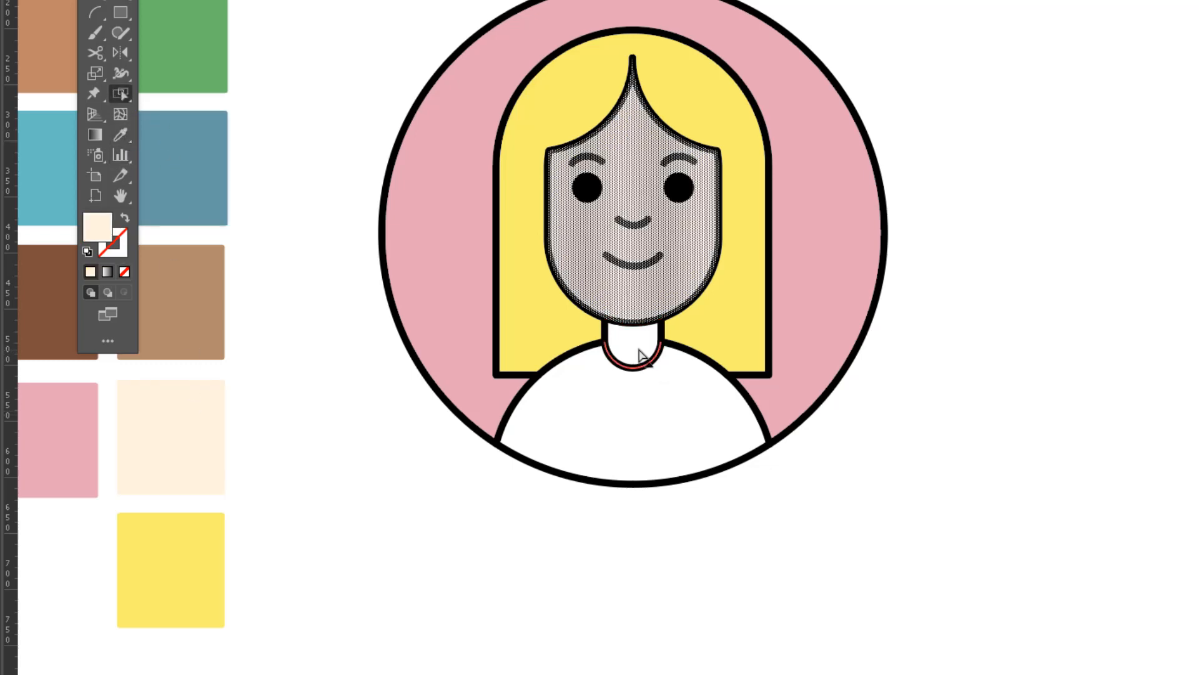
pyautogui.click(633, 344)
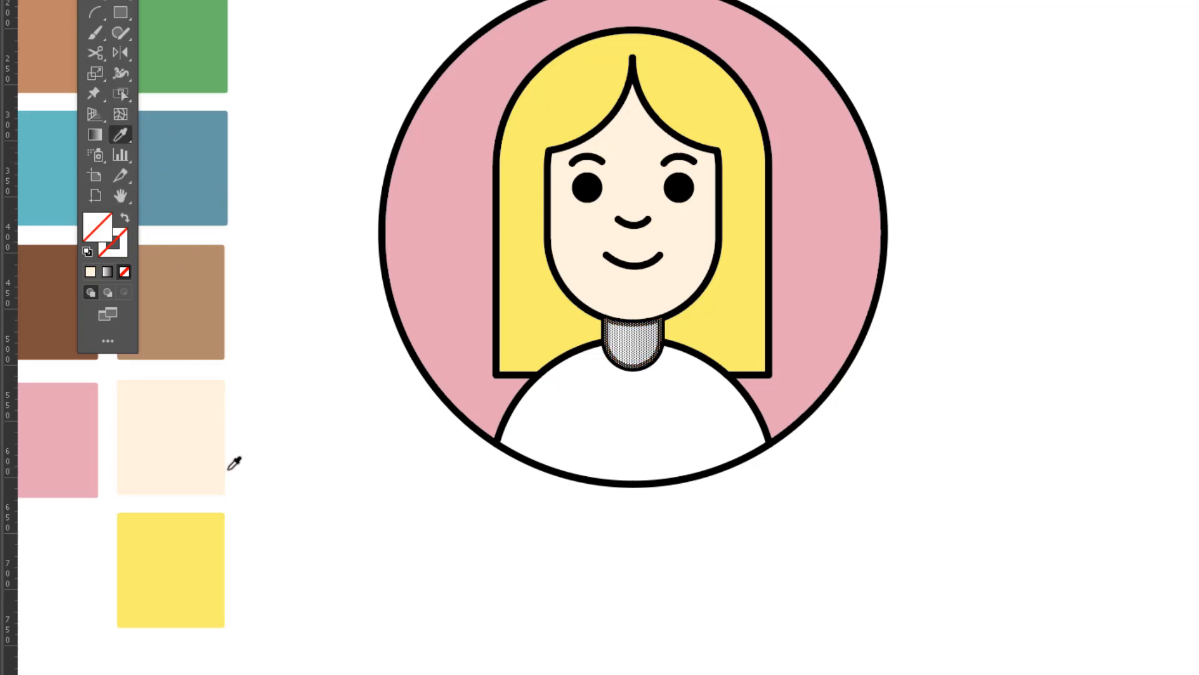
pyautogui.click(208, 442)
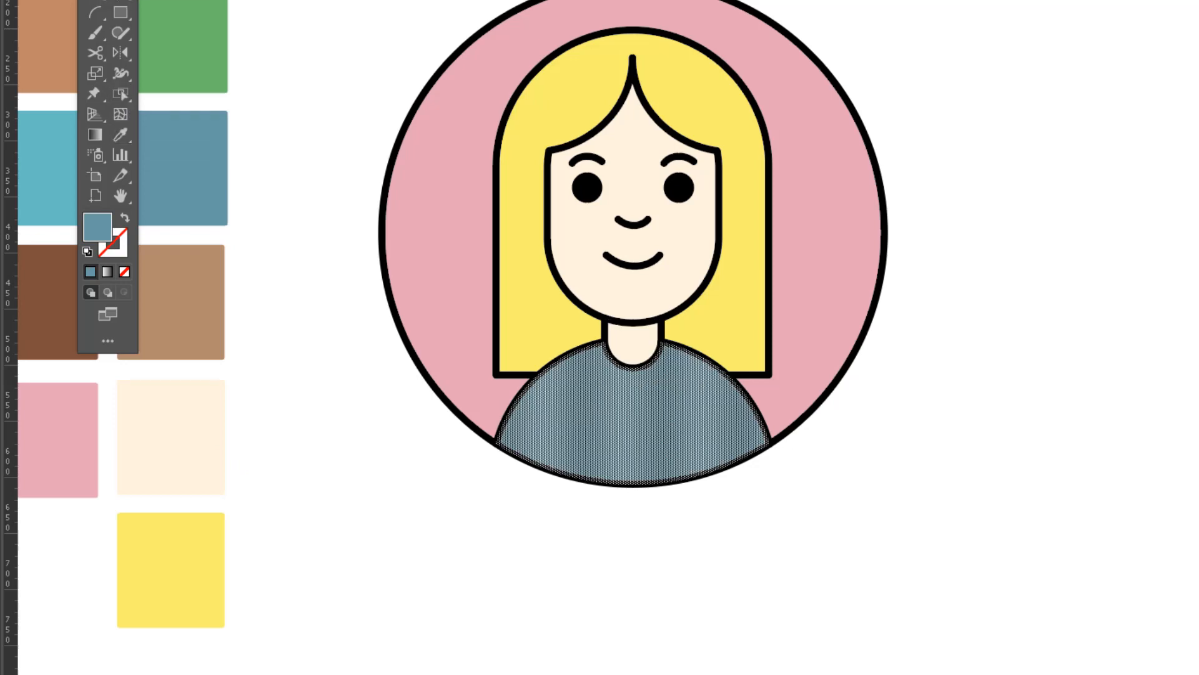
pyautogui.hotkey('ctrl', 'shift', 'a')
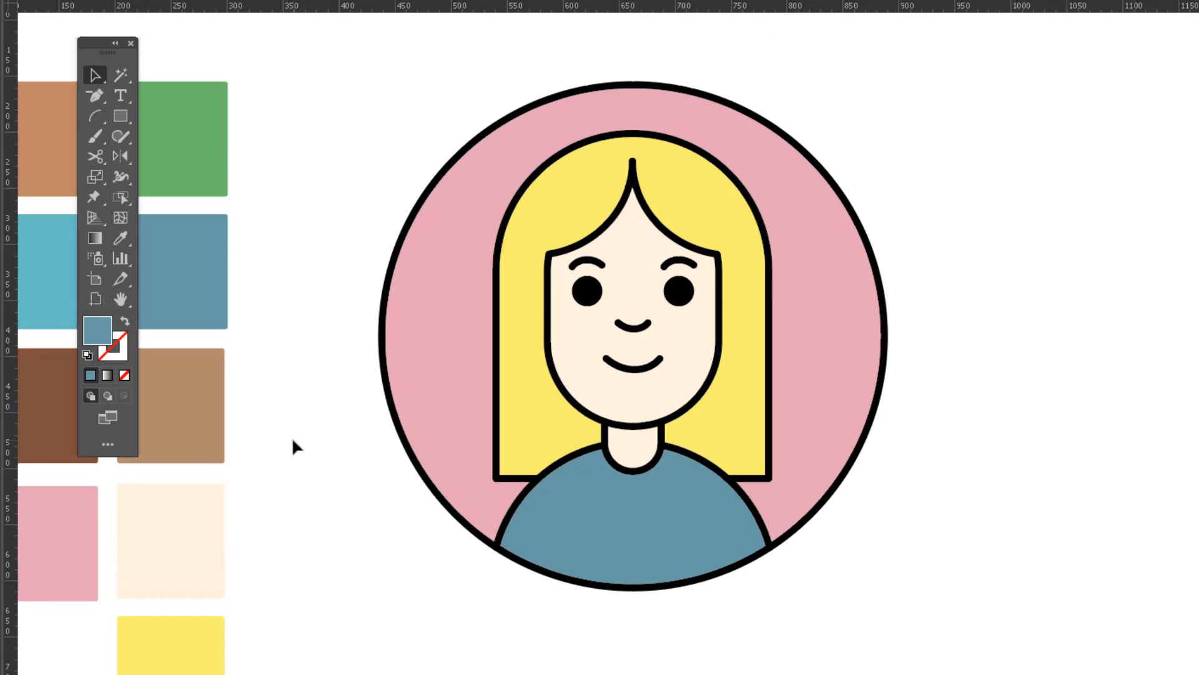
# - Move the finished blonde avatar to the right, away from the palette
pyautogui.scroll(-3, 292, 440)
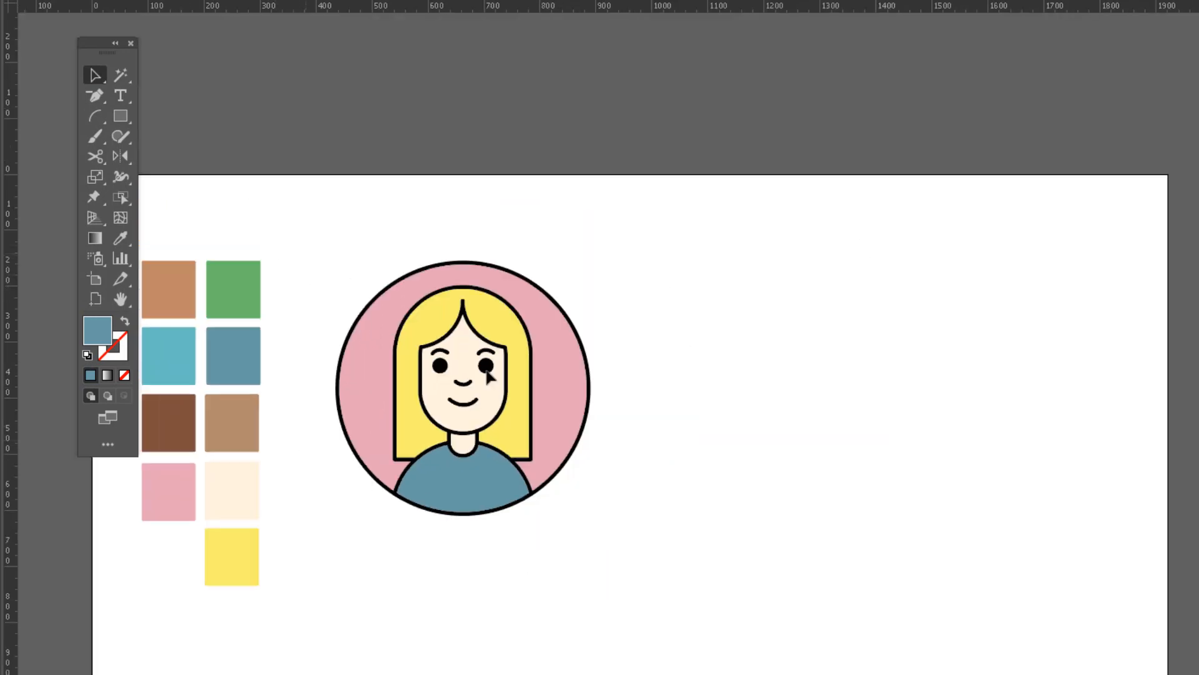
pyautogui.click(486, 375)
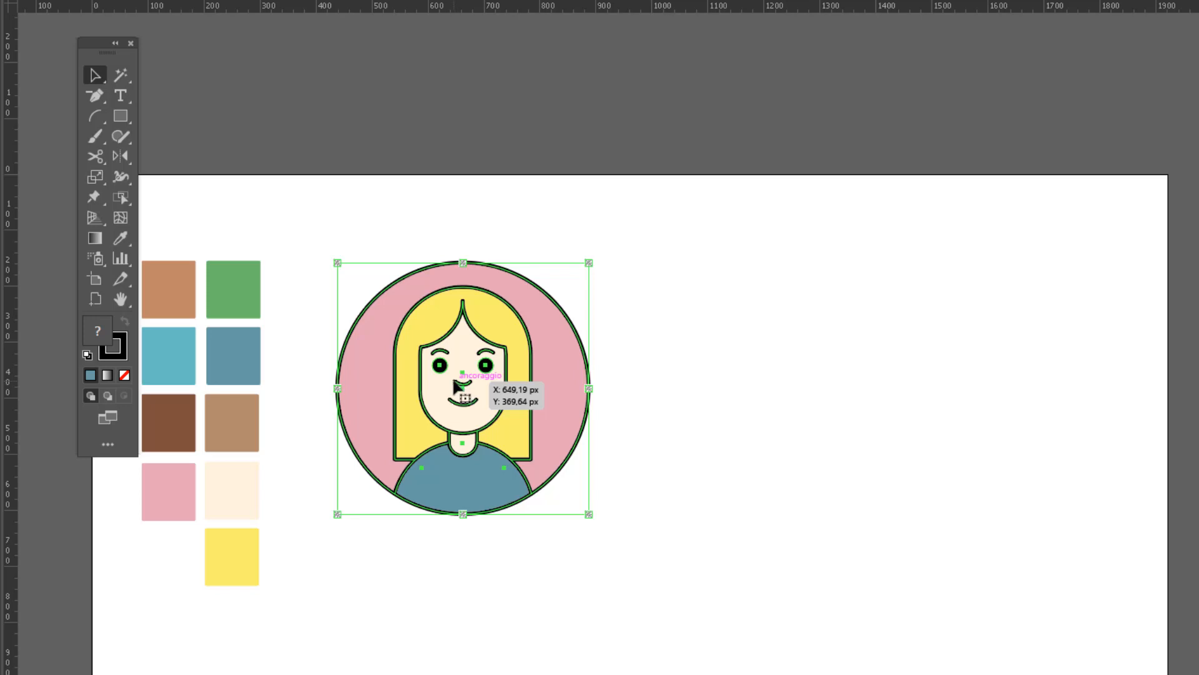
pyautogui.moveTo(459, 387); pyautogui.dragTo(804, 402)
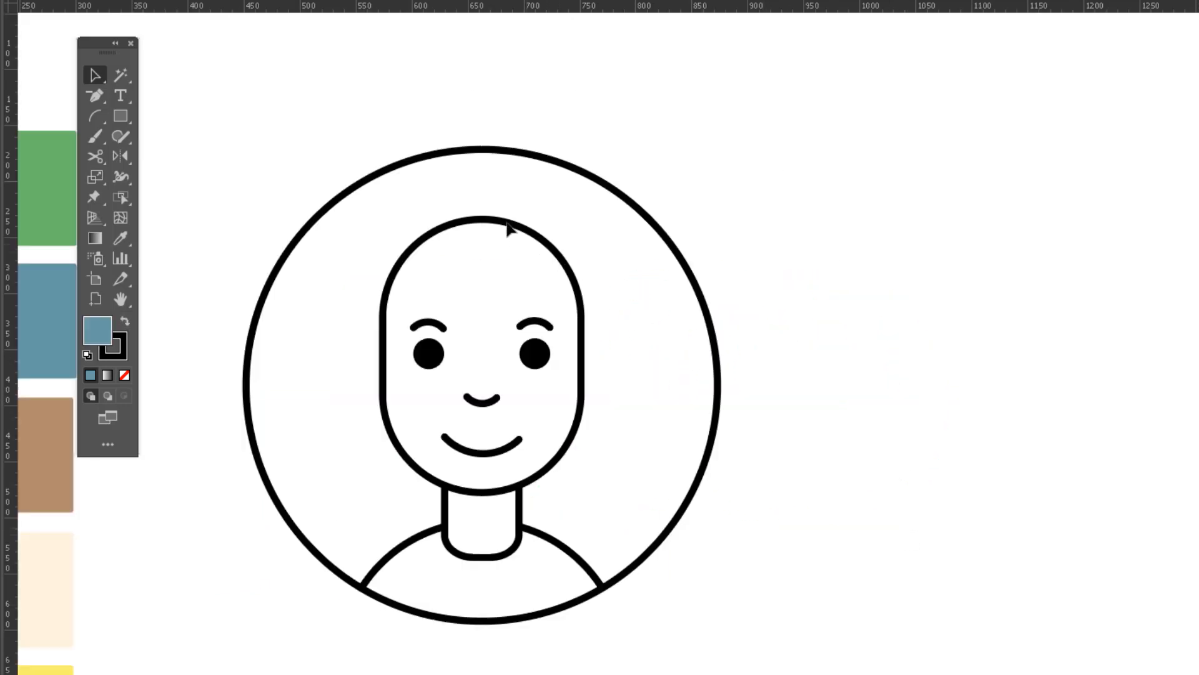
# - Draw a small unfilled circle with the Ellipse tool over the left edge of the bald head at brow height
pyautogui.click(442, 161)
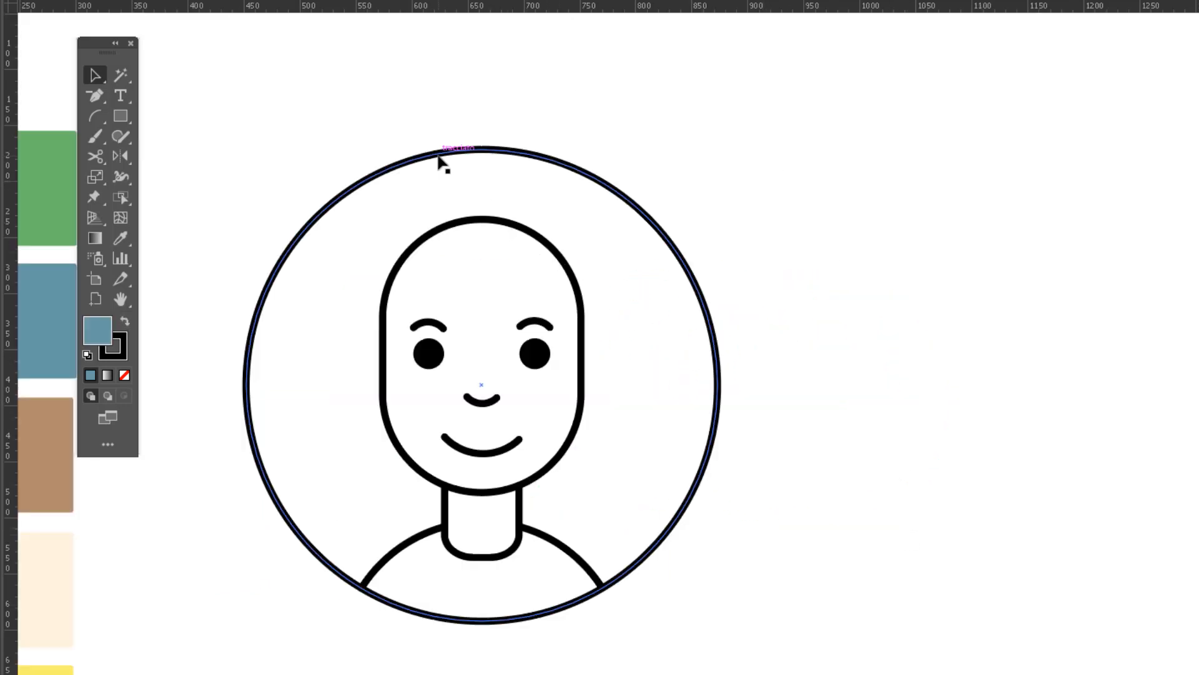
pyautogui.hotkey('ctrl', '+')
pyautogui.press('l')
pyautogui.click(123, 117)
pyautogui.click(206, 217)
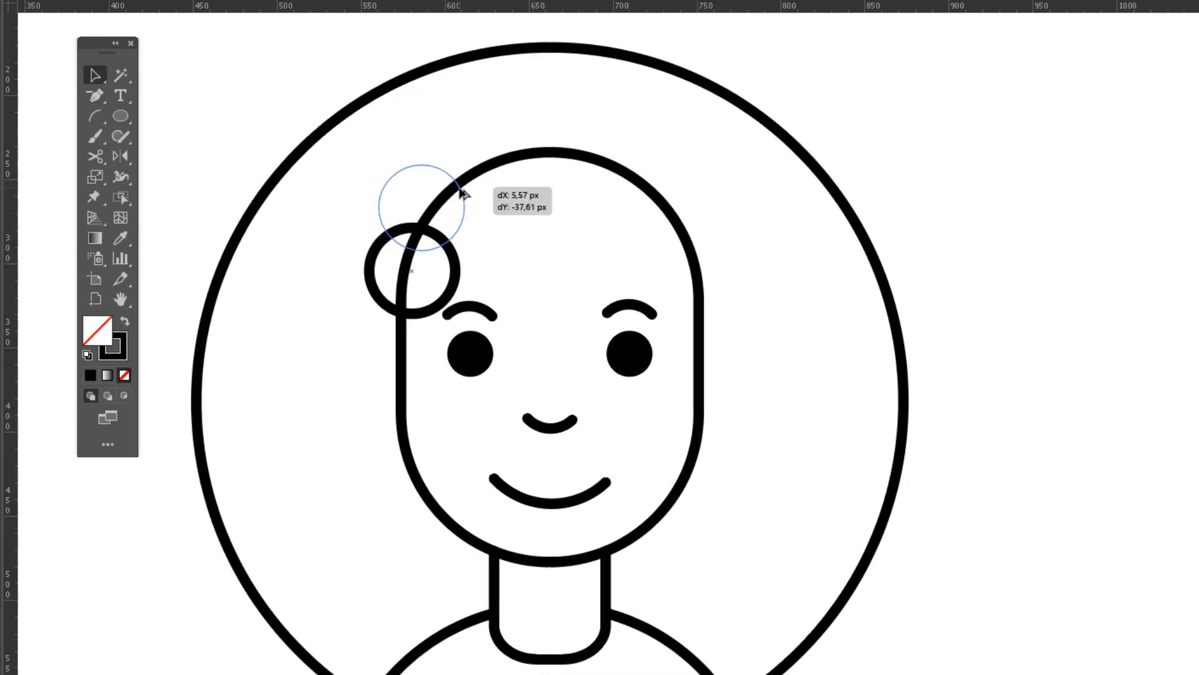
# - Duplicate and resize the circle around the top of the head and across the forehead to build overlapping curls
pyautogui.moveTo(460, 190)
pyautogui.mouseDown()
pyautogui.moveTo(493, 144)
pyautogui.moveTo(547, 167)
pyautogui.moveTo(541, 177)
pyautogui.mouseUp()
pyautogui.moveTo(560, 127); pyautogui.dragTo(626, 105)
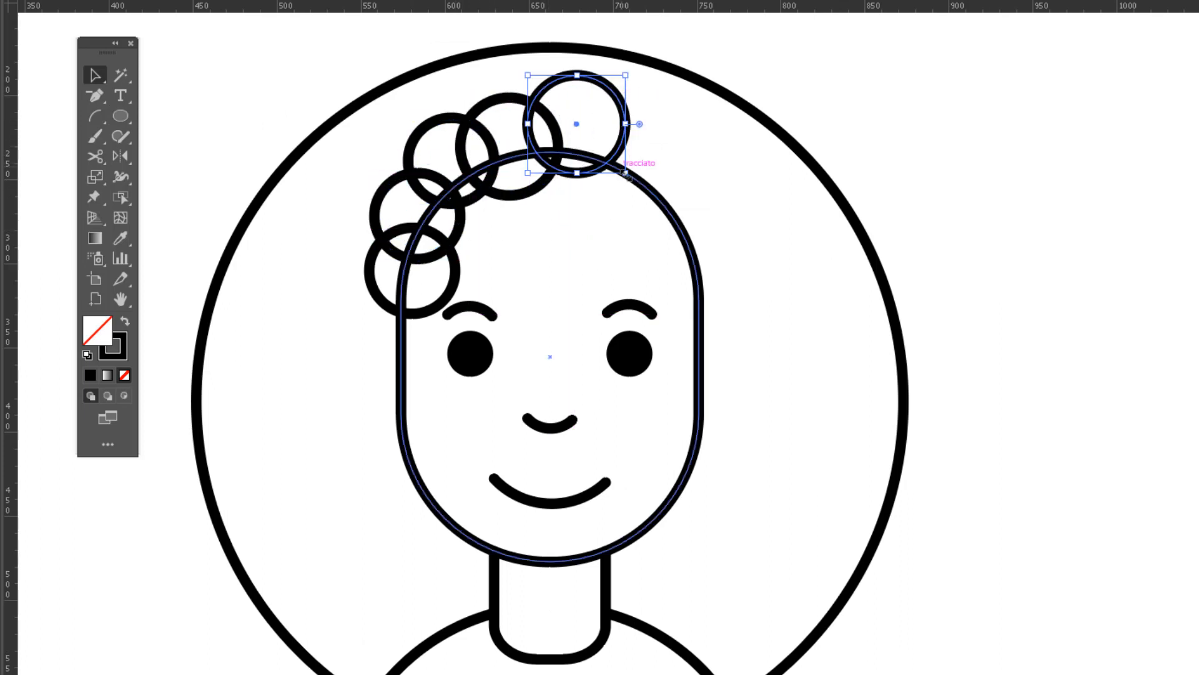
pyautogui.moveTo(626, 174); pyautogui.dragTo(669, 235)
pyautogui.moveTo(660, 223); pyautogui.dragTo(495, 292)
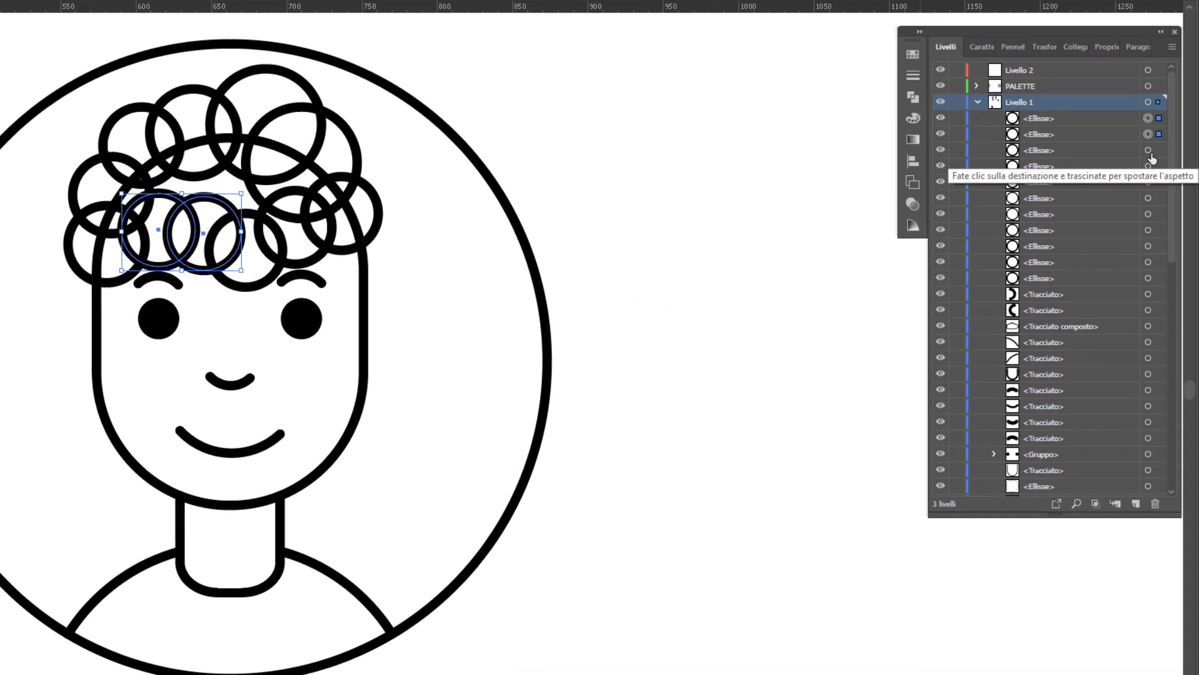
# - Select all the overlapping curl circles, leaving the other paths out, and unite them into one hair outline with Pathfinder
pyautogui.keyDown('shift'); pyautogui.click(1148, 166); pyautogui.keyUp('shift')
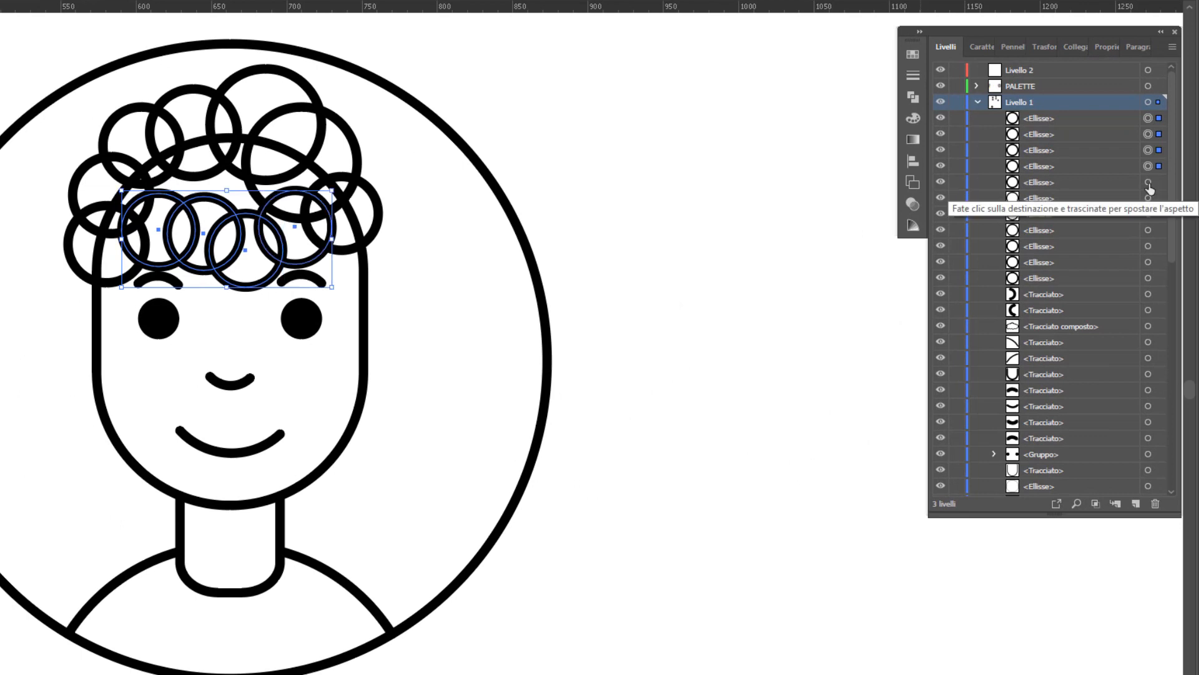
pyautogui.keyDown('shift'); pyautogui.click(1149, 182); pyautogui.keyUp('shift')
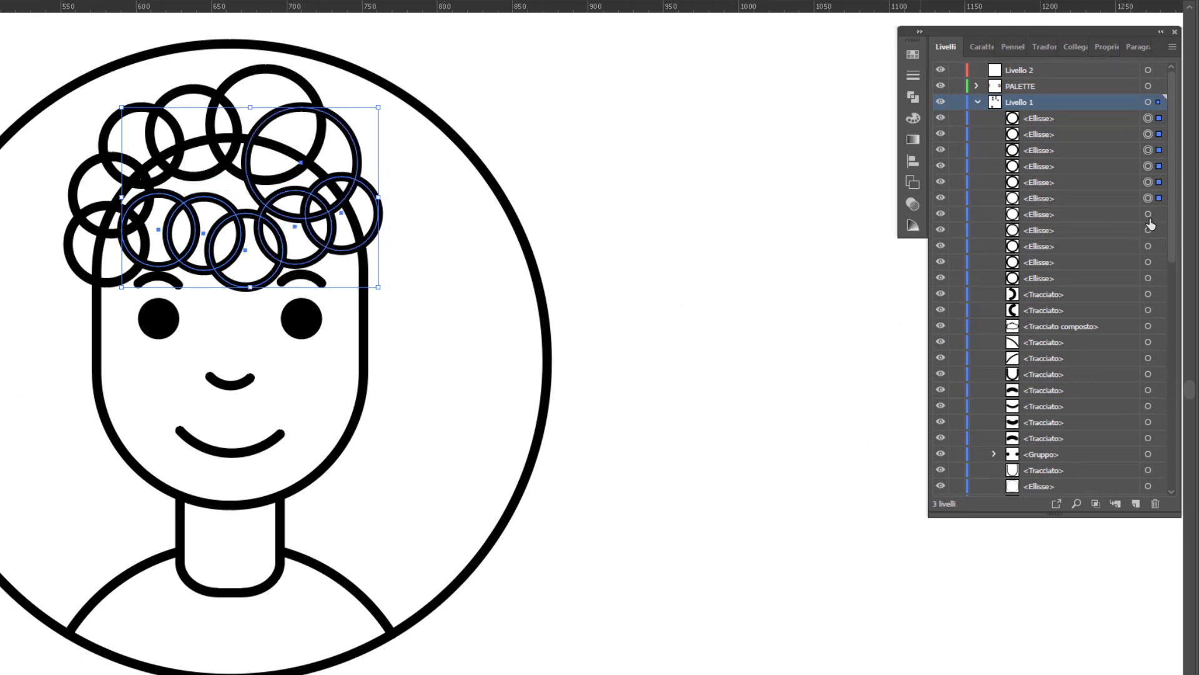
pyautogui.keyDown('shift'); pyautogui.click(1148, 214); pyautogui.keyUp('shift')
pyautogui.keyDown('shift'); pyautogui.click(1148, 230); pyautogui.keyUp('shift')
pyautogui.keyDown('shift'); pyautogui.click(1148, 246); pyautogui.keyUp('shift')
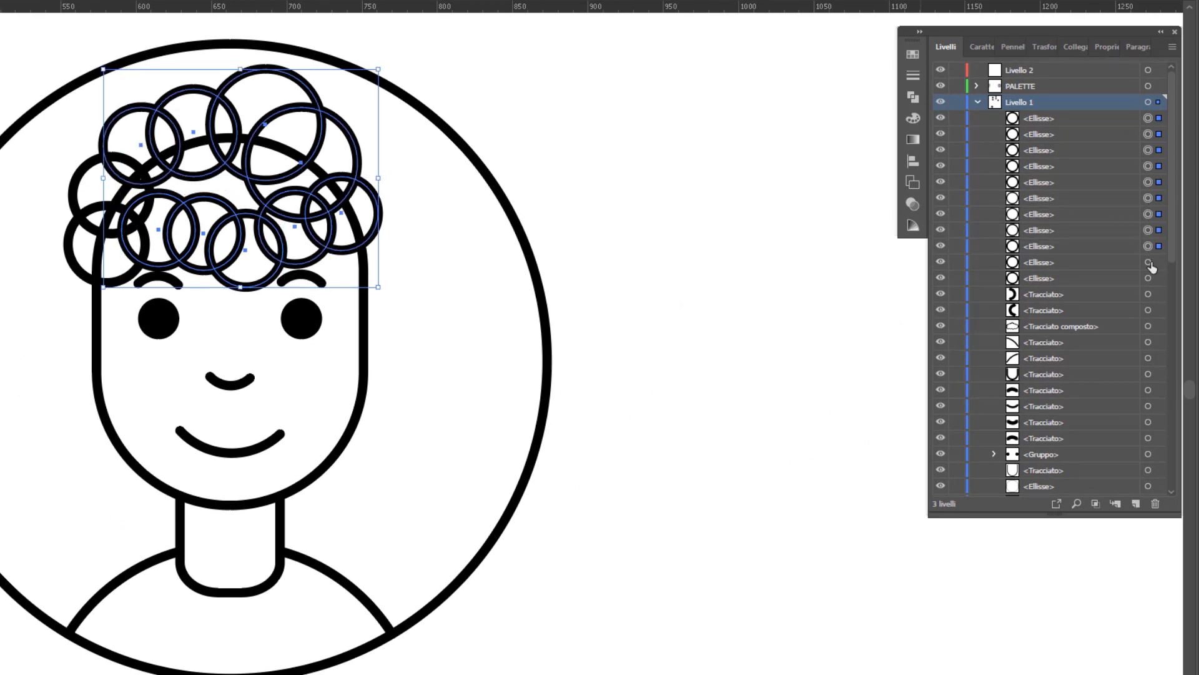
pyautogui.keyDown('shift'); pyautogui.click(1148, 262); pyautogui.keyUp('shift')
pyautogui.keyDown('shift'); pyautogui.click(1148, 278); pyautogui.keyUp('shift')
pyautogui.keyDown('shift'); pyautogui.click(1148, 294); pyautogui.keyUp('shift')
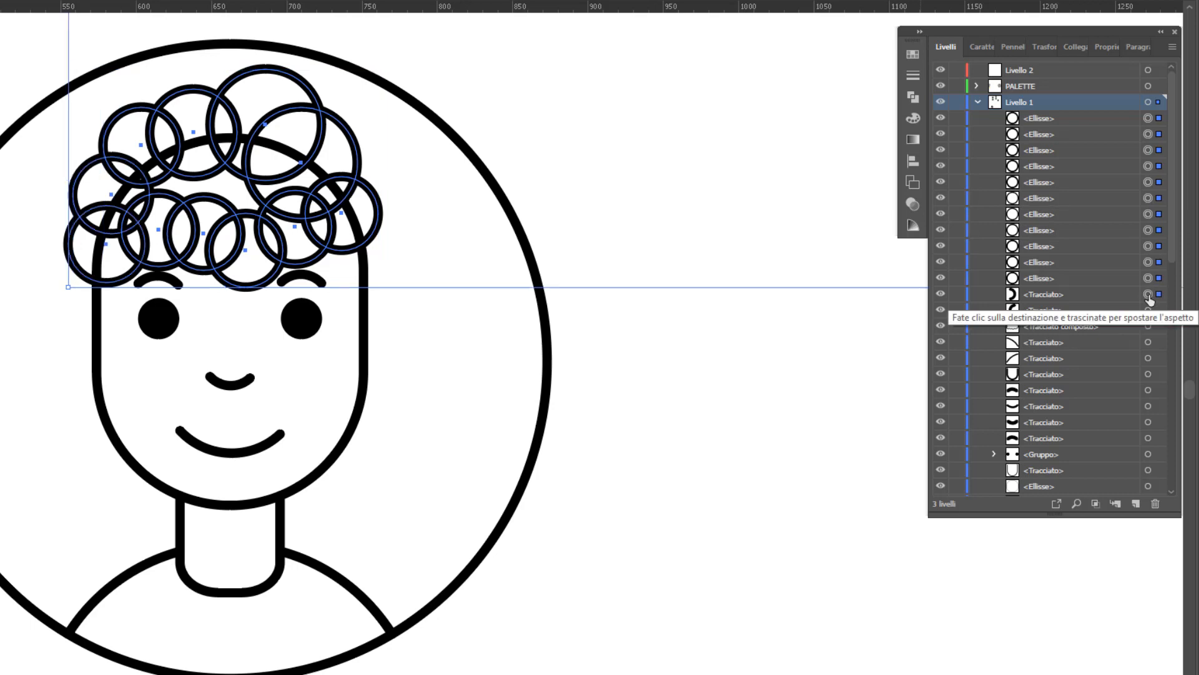
pyautogui.keyDown('shift'); pyautogui.click(1148, 294); pyautogui.keyUp('shift')
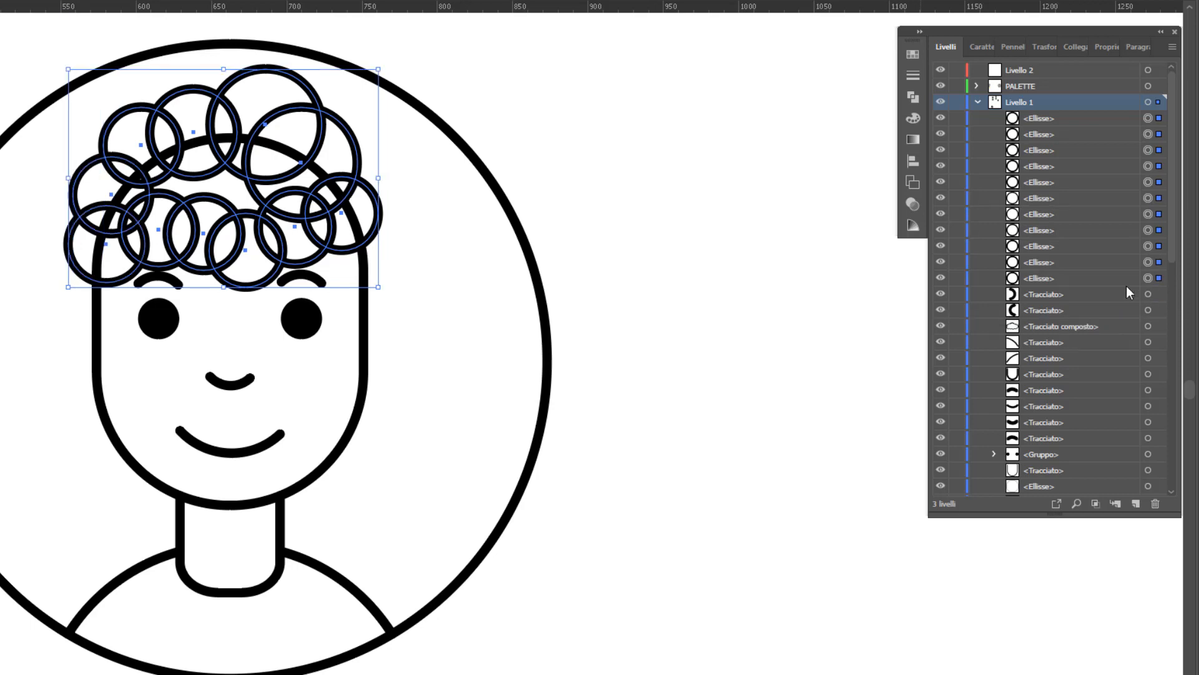
pyautogui.click(913, 97)
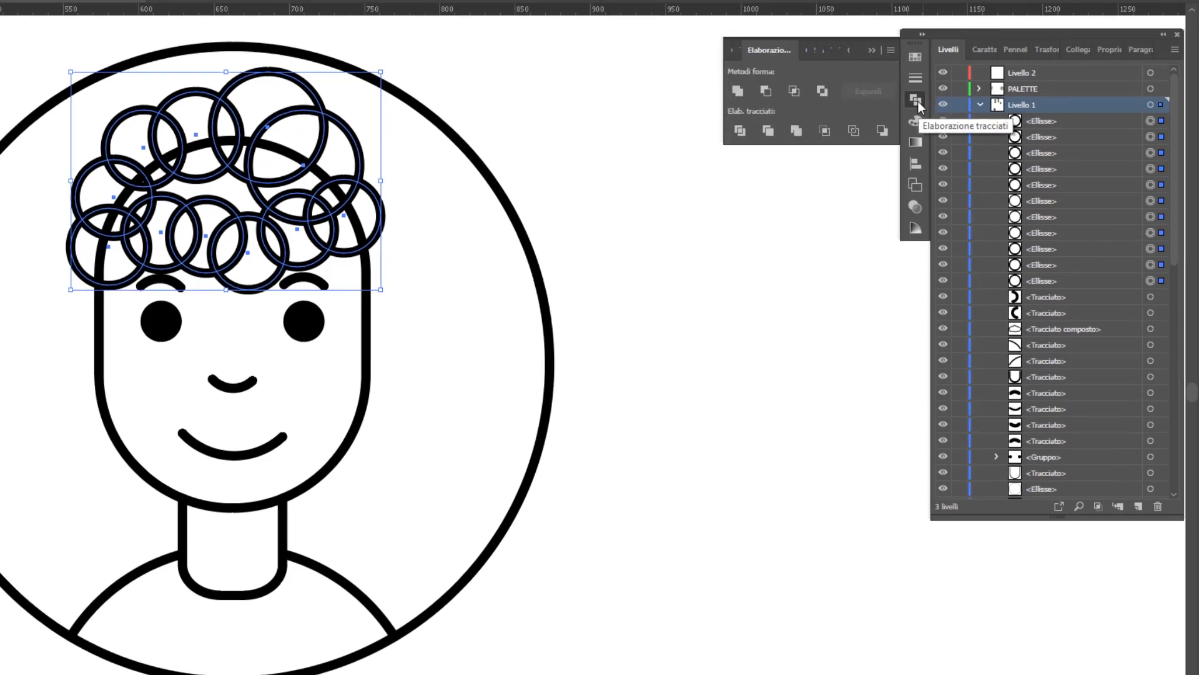
pyautogui.click(916, 102)
pyautogui.click(183, 16)
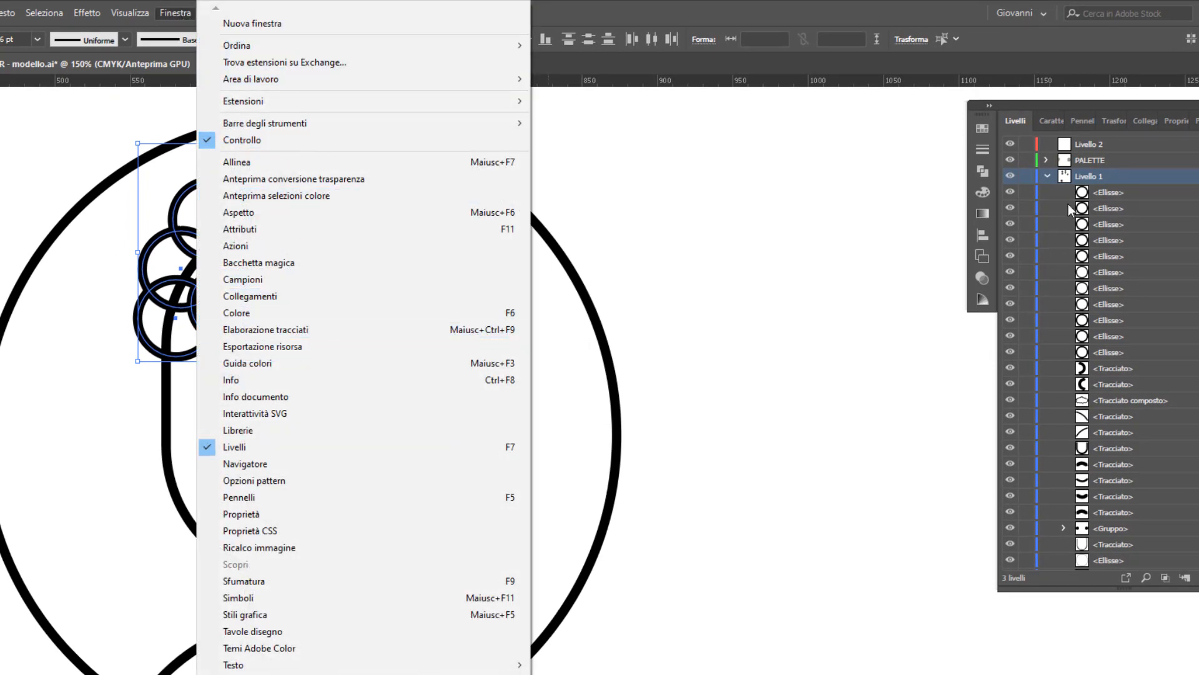
pyautogui.click(983, 172)
pyautogui.click(983, 172)
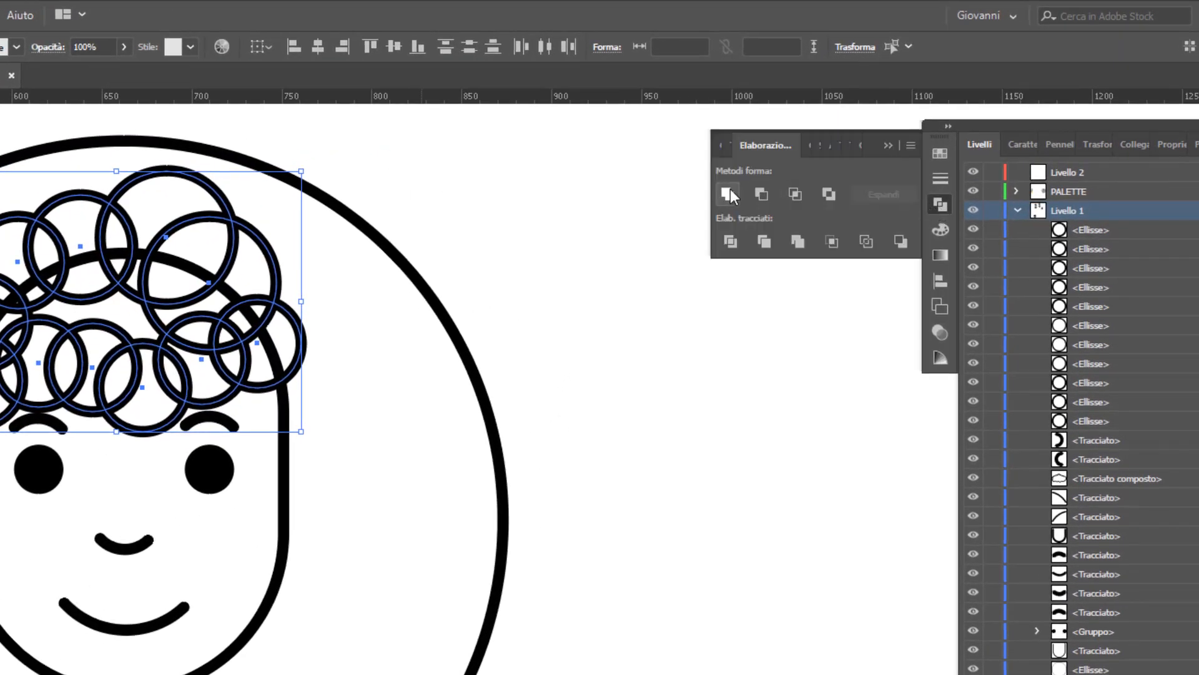
pyautogui.click(730, 190)
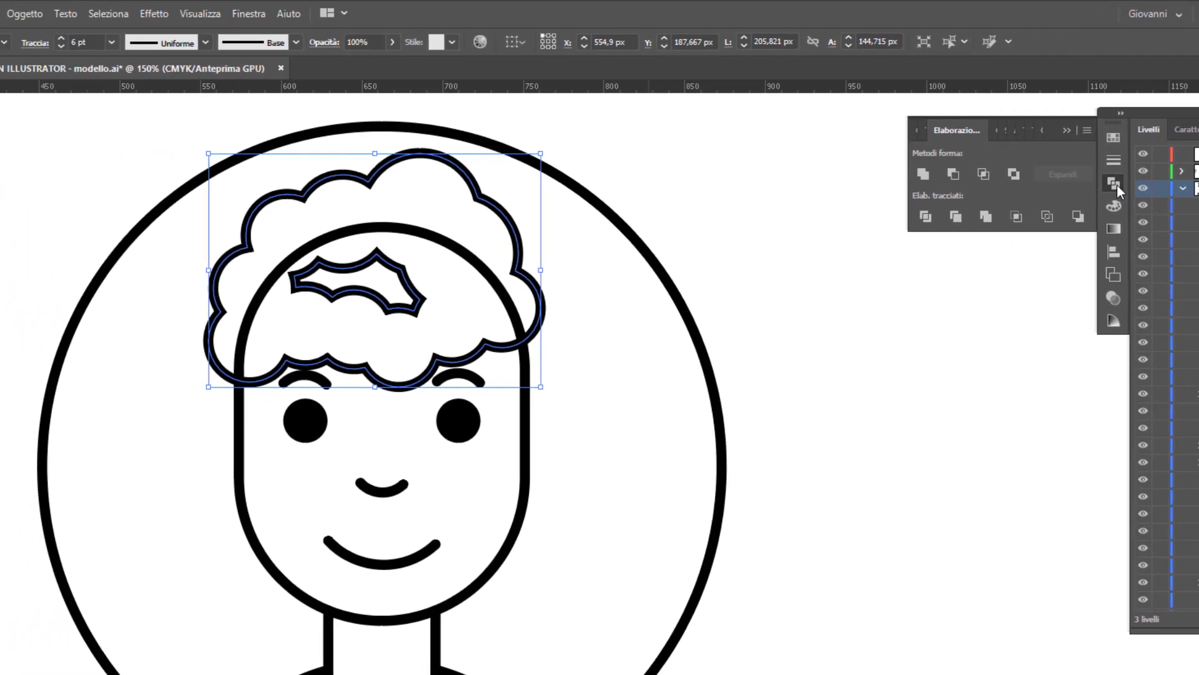
pyautogui.click(967, 183)
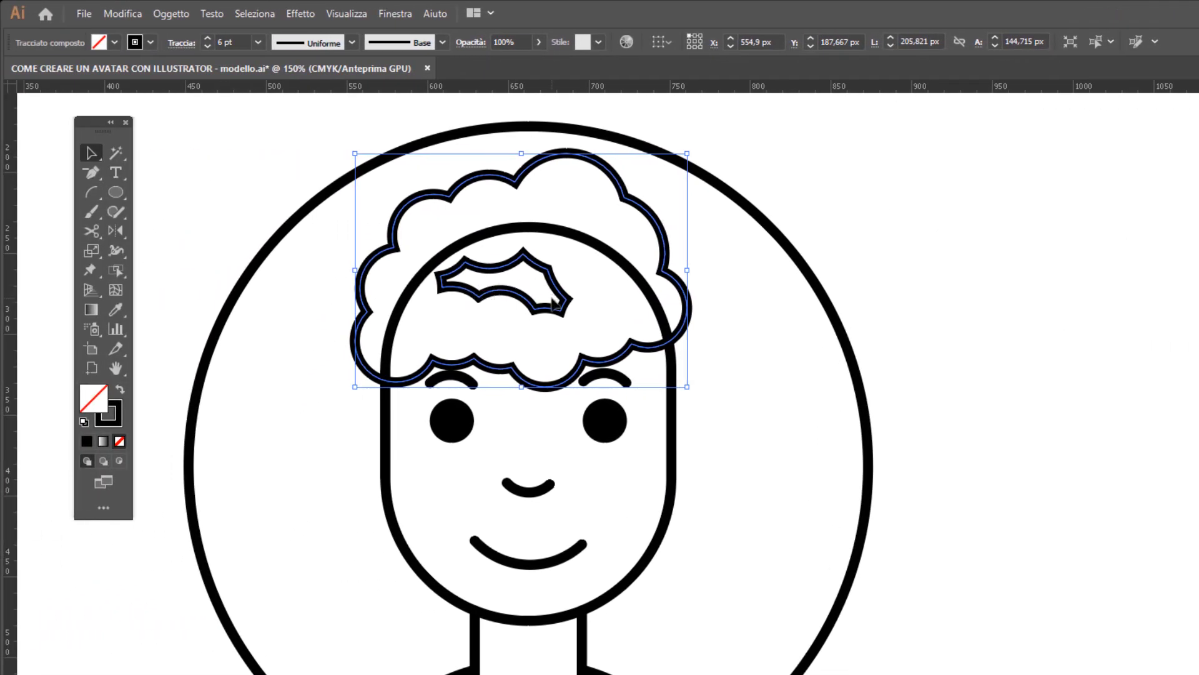
# - Cut the small leftover shape inside the hair outline with the Scissors tool and delete it
pyautogui.click(91, 230)
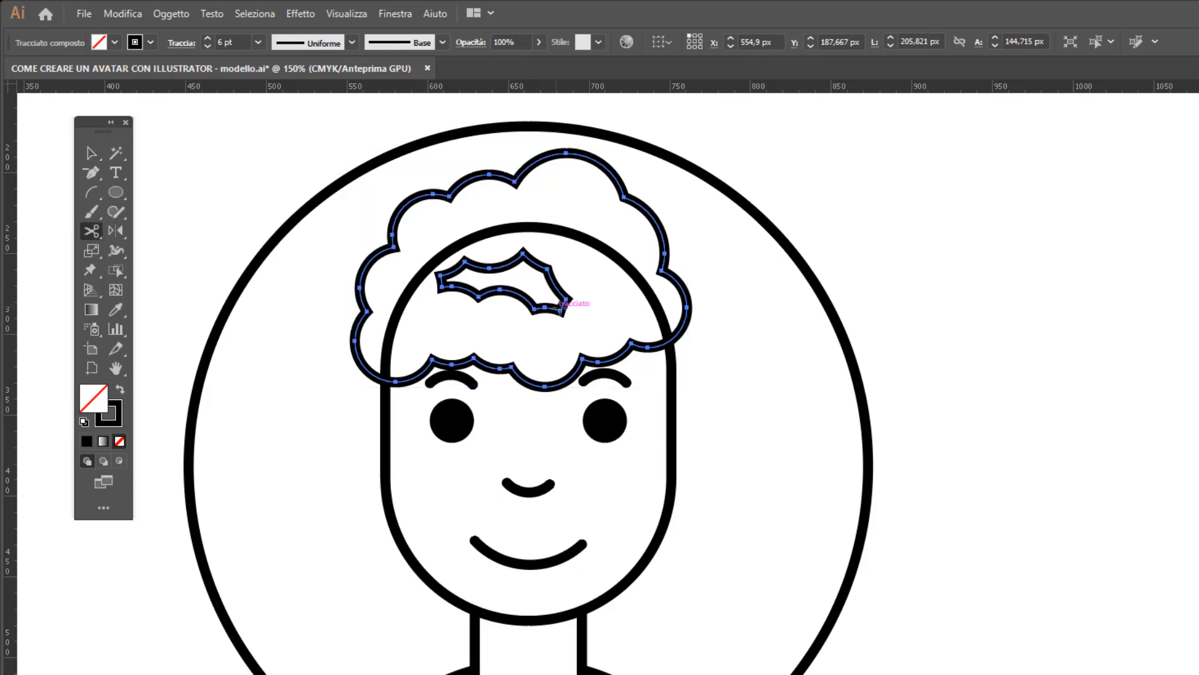
pyautogui.click(568, 300)
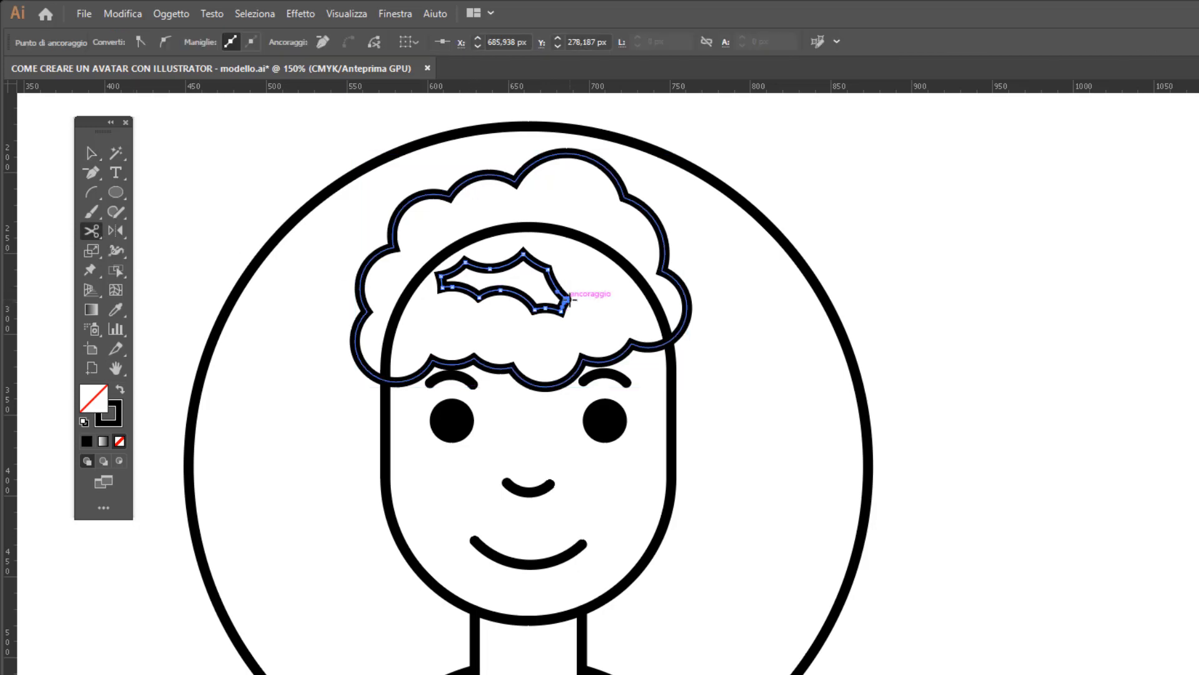
pyautogui.press('Delete')
pyautogui.press('Delete')
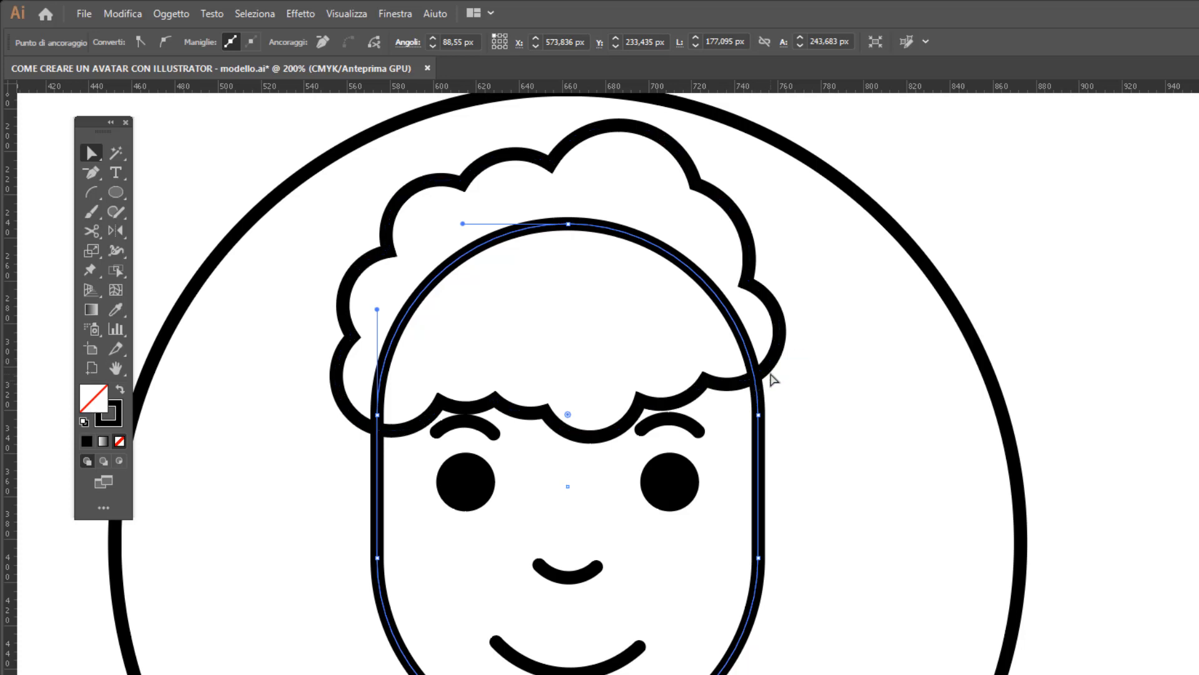
# - Cut the head outline with the Scissors tool where it crosses the hair on both sides of the face
pyautogui.click(92, 231)
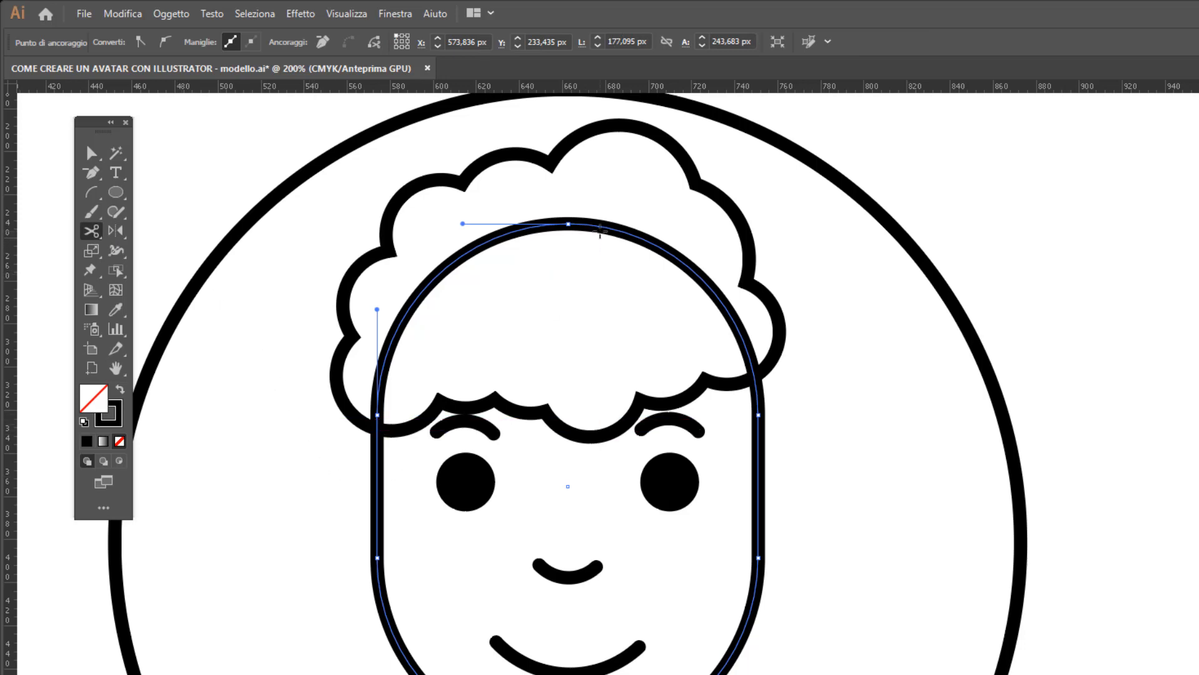
pyautogui.keyDown('alt'); pyautogui.scroll(4, 377, 430); pyautogui.keyUp('alt')
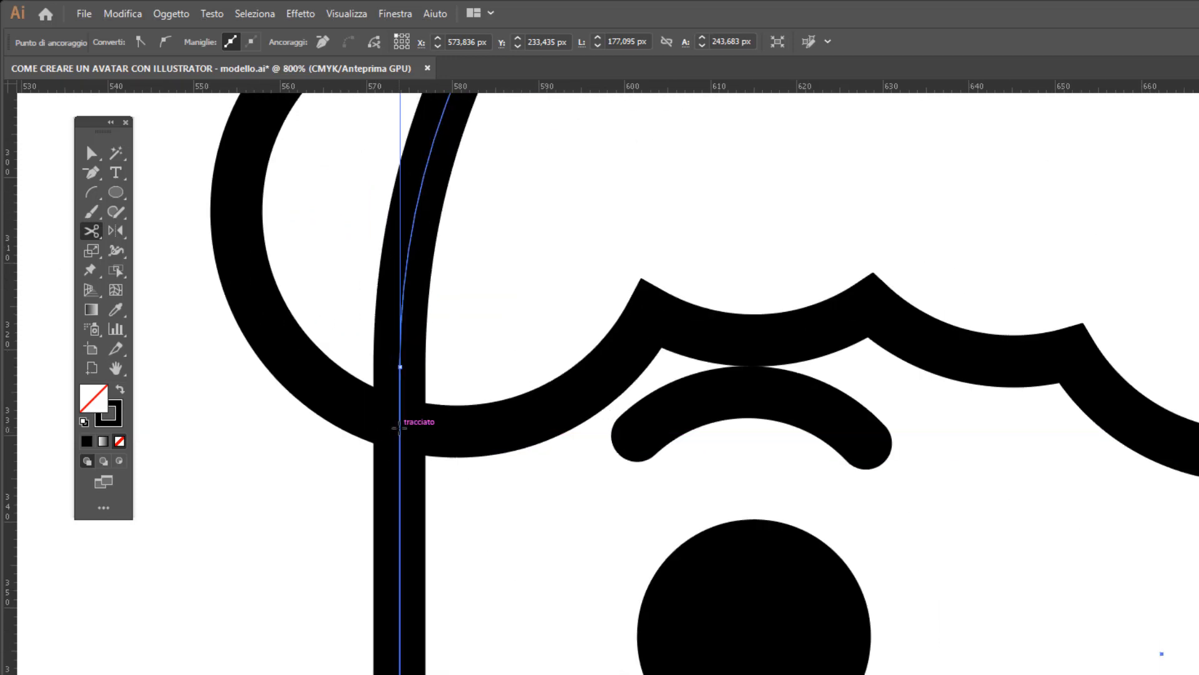
pyautogui.click(399, 423)
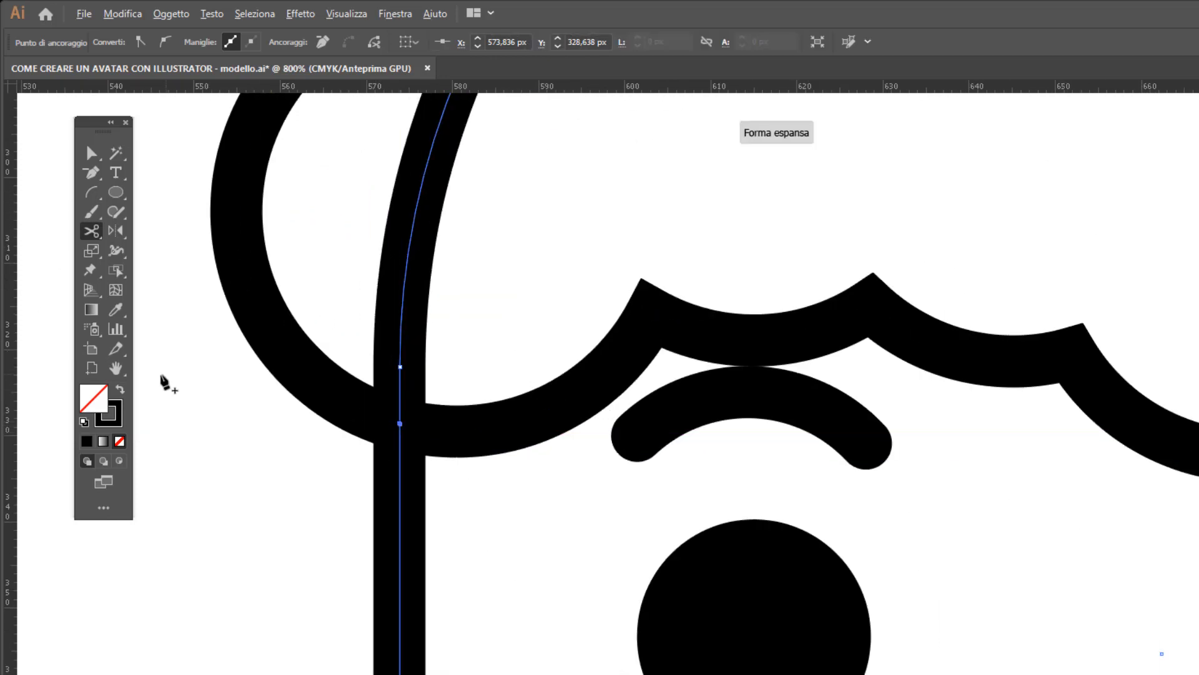
pyautogui.keyDown('alt'); pyautogui.scroll(-3, 161, 409); pyautogui.keyUp('alt')
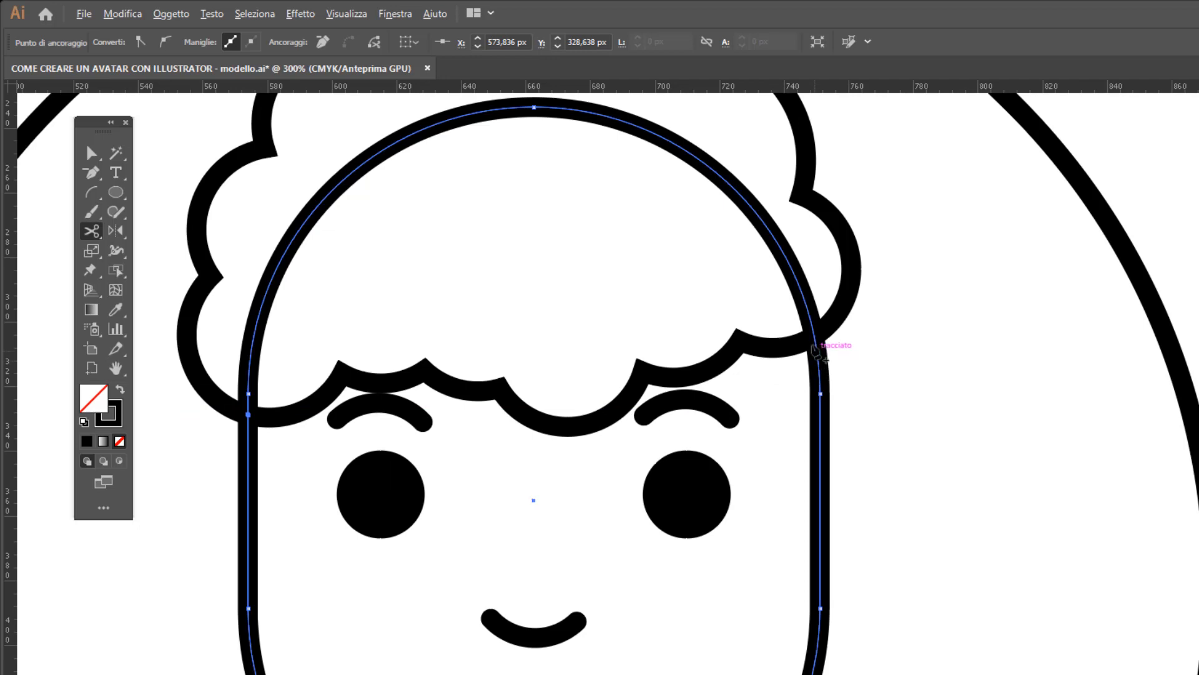
pyautogui.keyDown('alt'); pyautogui.scroll(4, 812, 340); pyautogui.keyUp('alt')
pyautogui.click(814, 319)
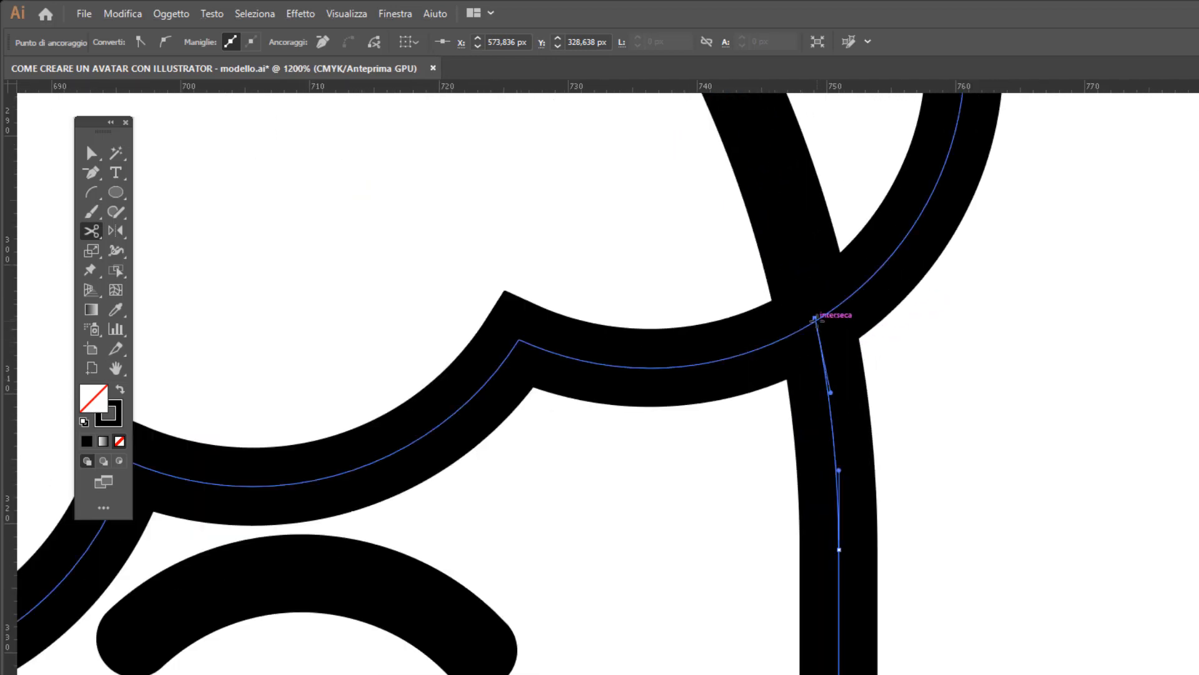
pyautogui.keyDown('alt'); pyautogui.scroll(-5, 978, 394); pyautogui.keyUp('alt')
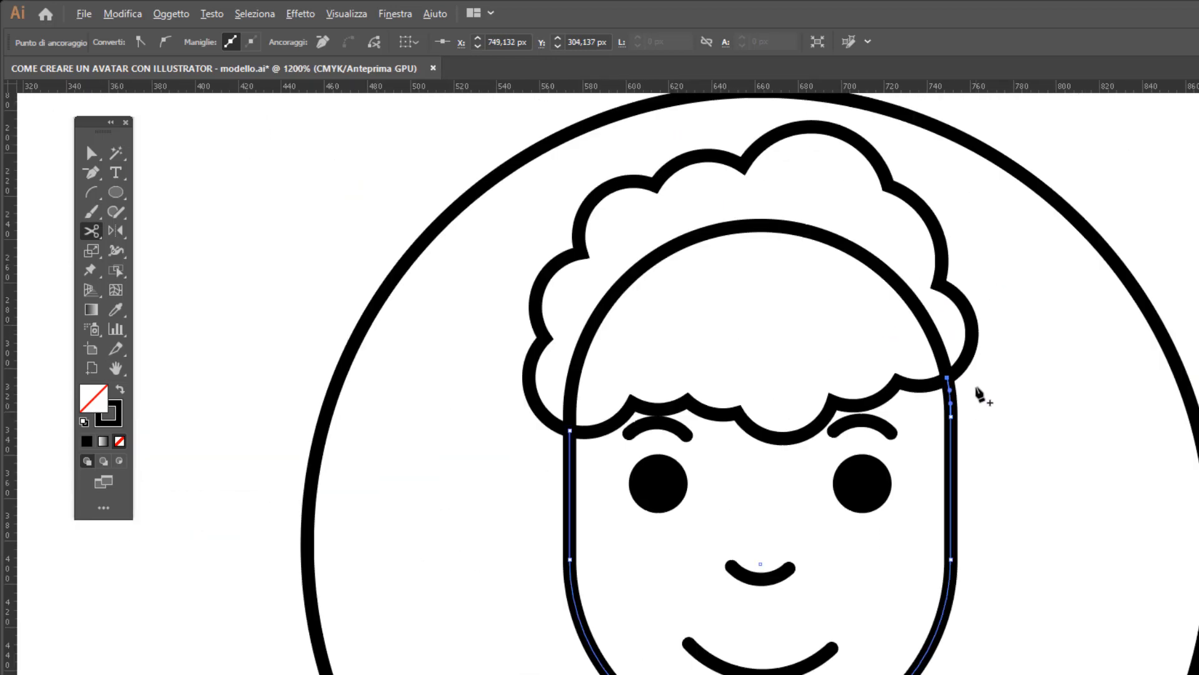
# - Delete the cut upper arc of the head that lies inside the hair
pyautogui.press('v')
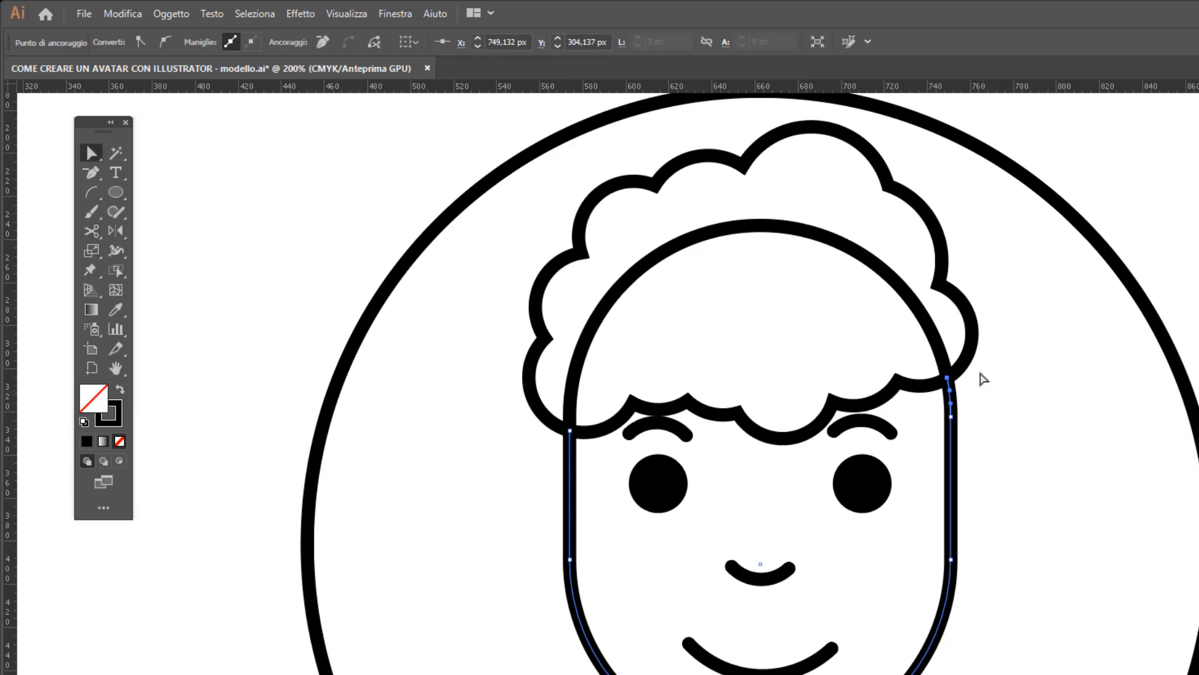
pyautogui.click(800, 233)
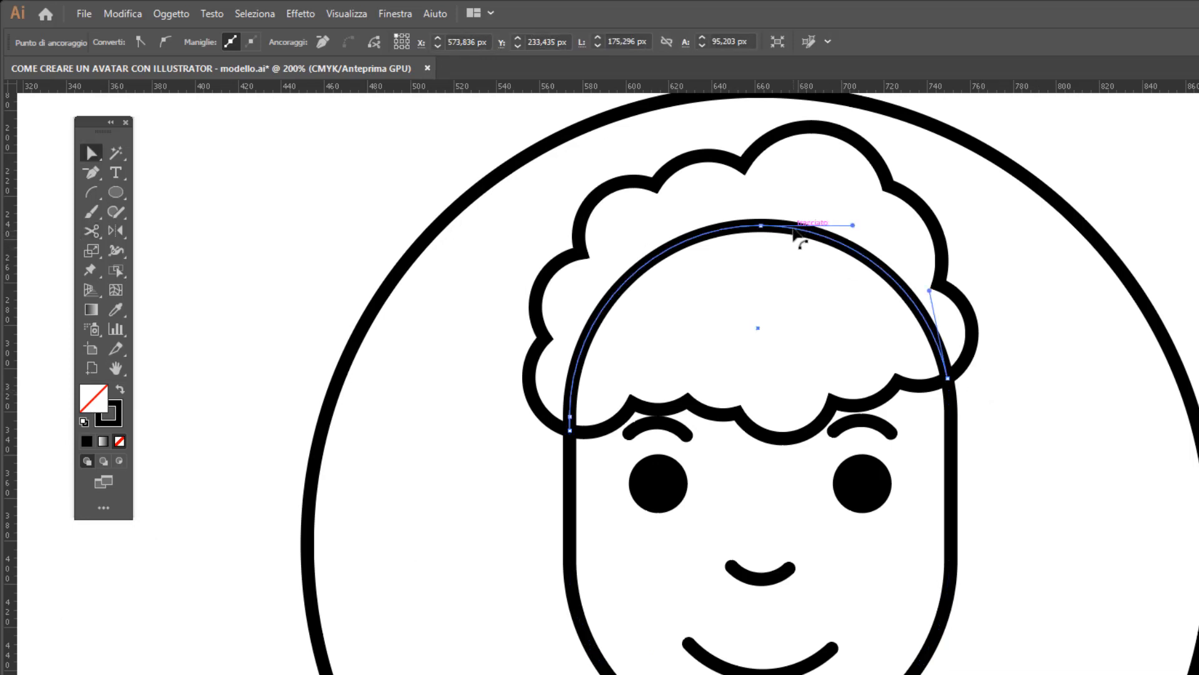
pyautogui.click(795, 231)
pyautogui.press('Delete')
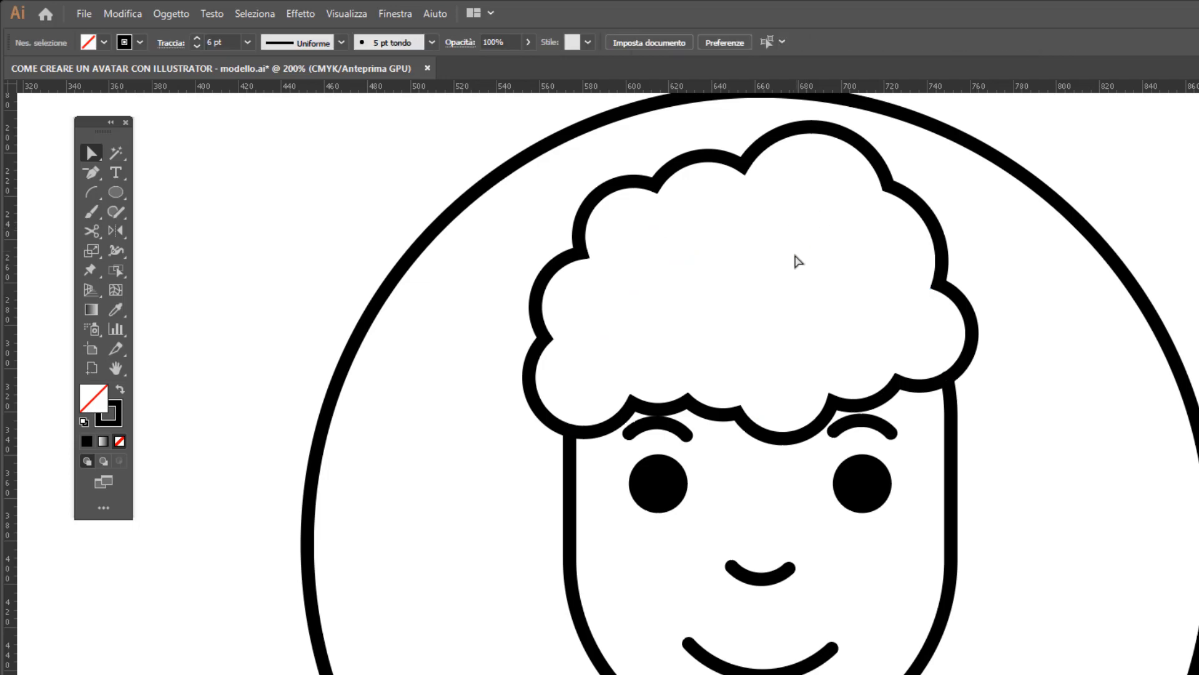
# - Draw an unfilled ear circle about 31 px wide and centre it on the face's left edge at eye height
pyautogui.scroll(-2, 288, 252)
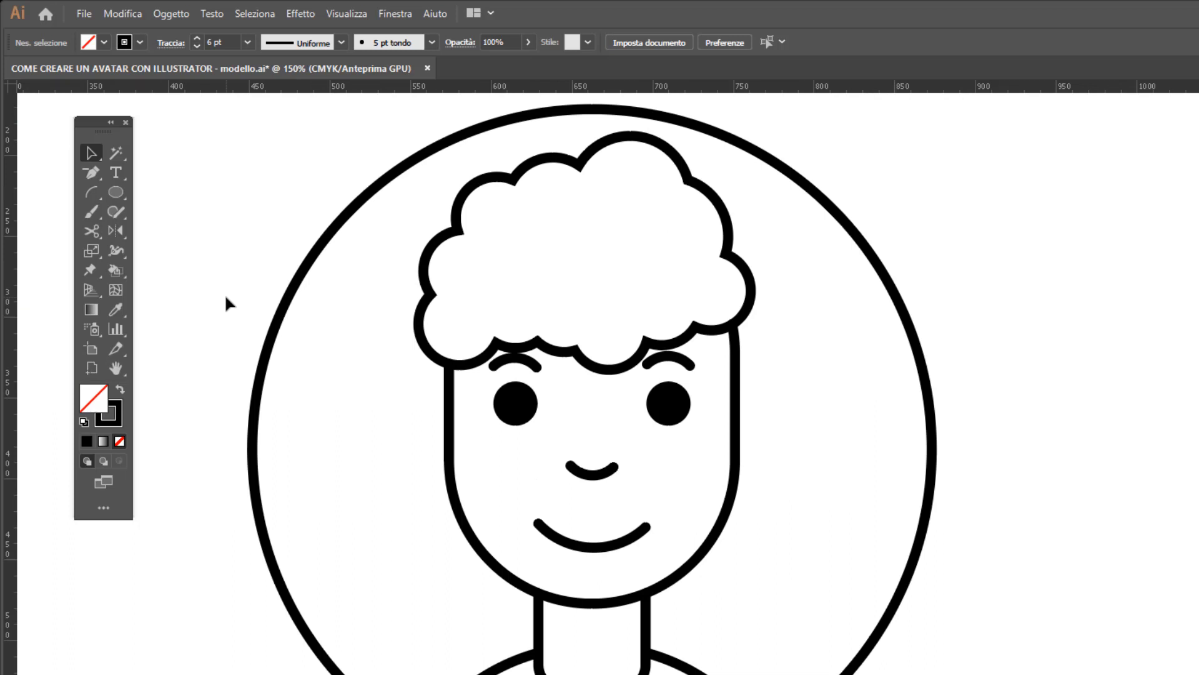
pyautogui.click(116, 195)
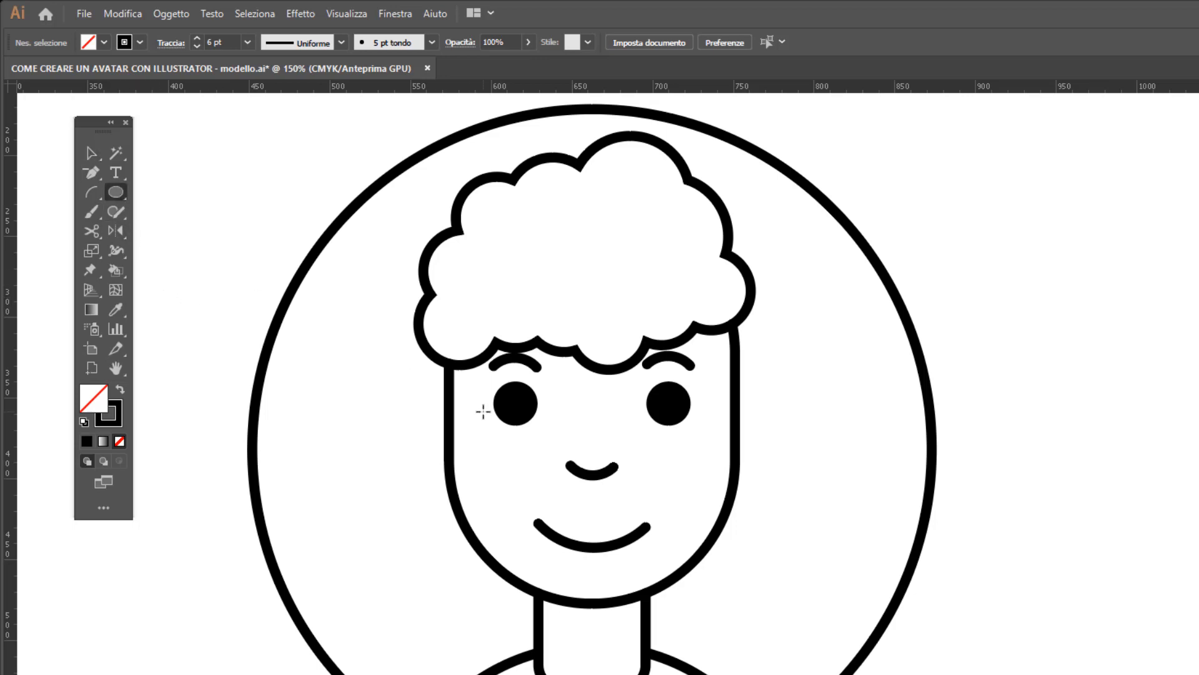
pyautogui.moveTo(393, 381); pyautogui.dragTo(428, 431)
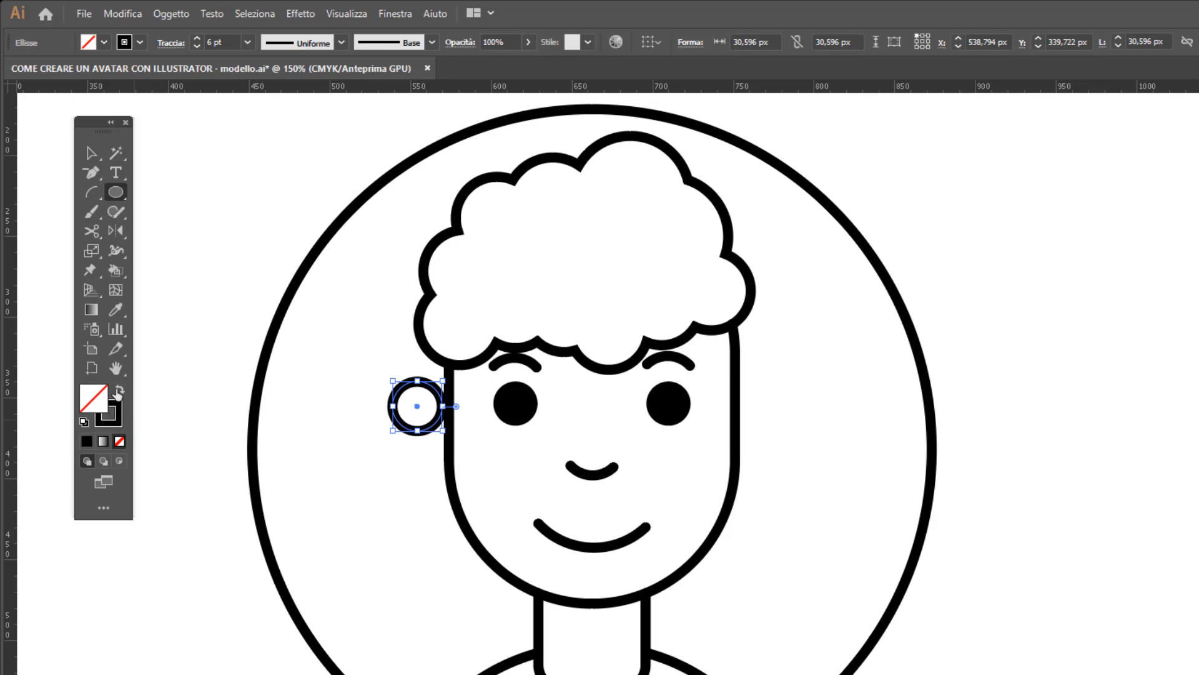
pyautogui.click(119, 413)
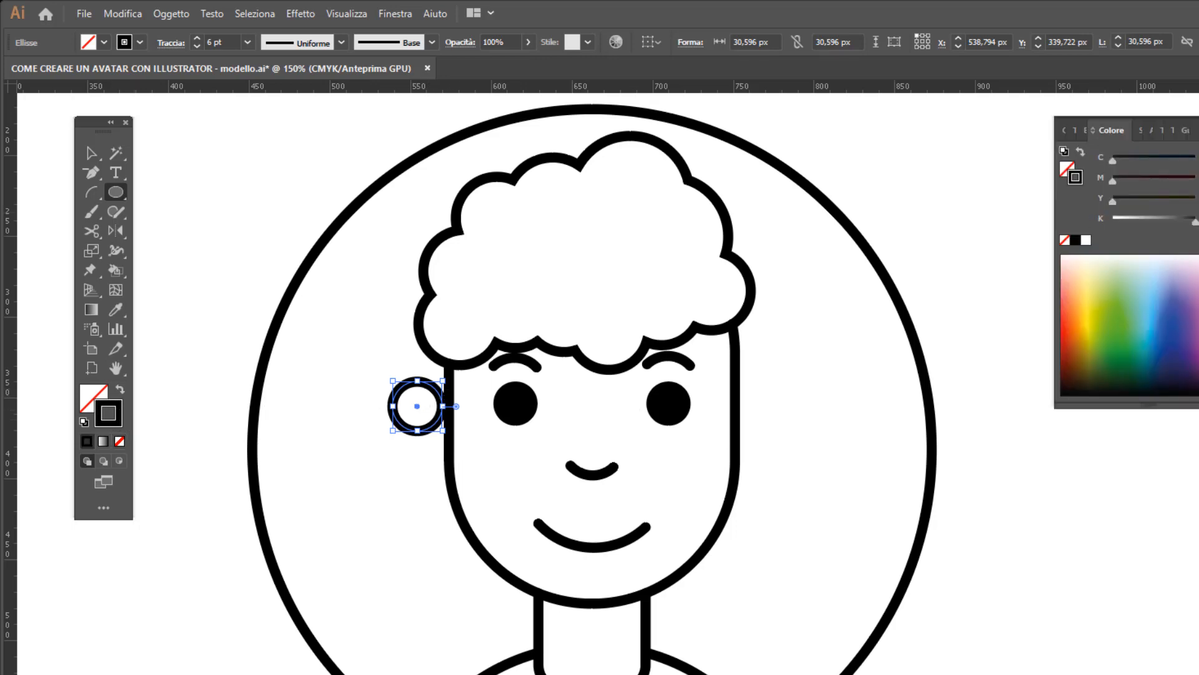
pyautogui.click(1198, 122)
pyautogui.press('v')
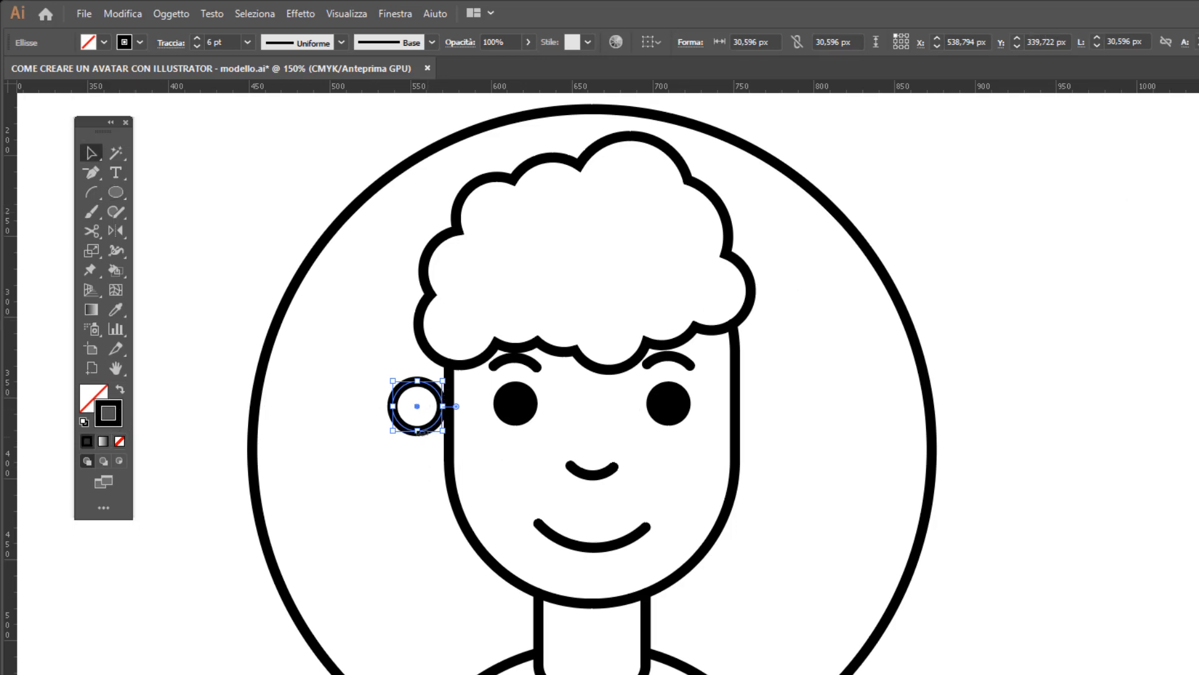
pyautogui.moveTo(424, 425); pyautogui.dragTo(456, 422)
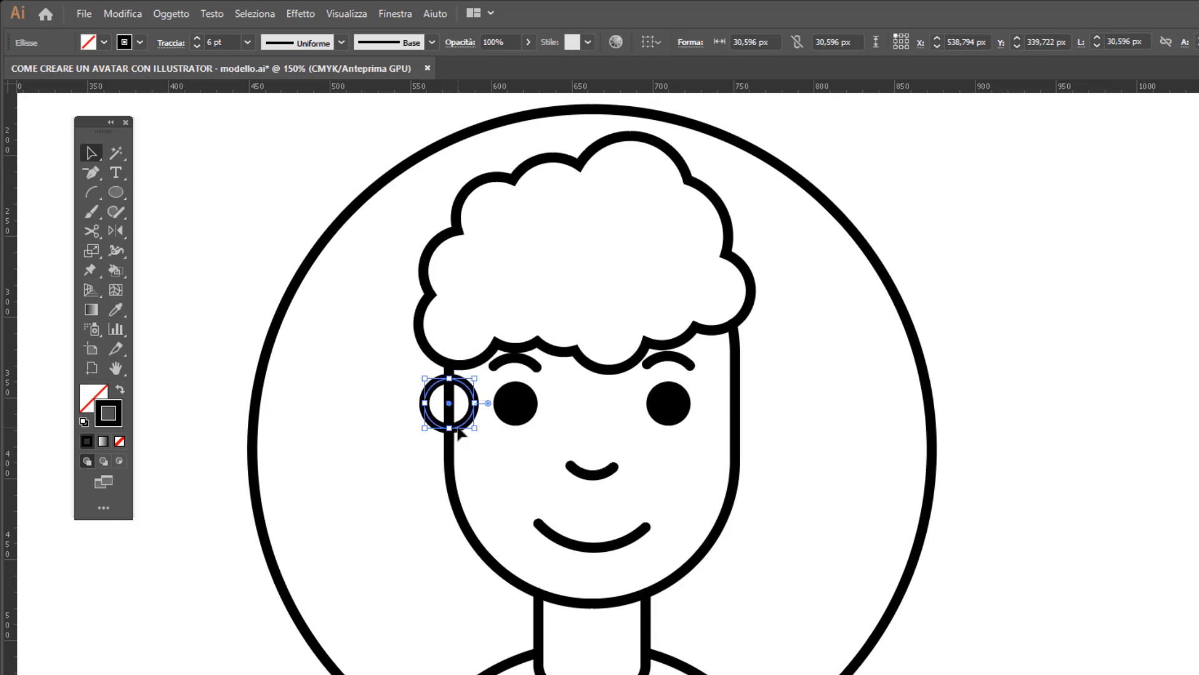
# - Cut the ear circle at its top and bottom with the Scissors tool and delete the half inside the face
pyautogui.click(94, 232)
pyautogui.scroll(2, 450, 409)
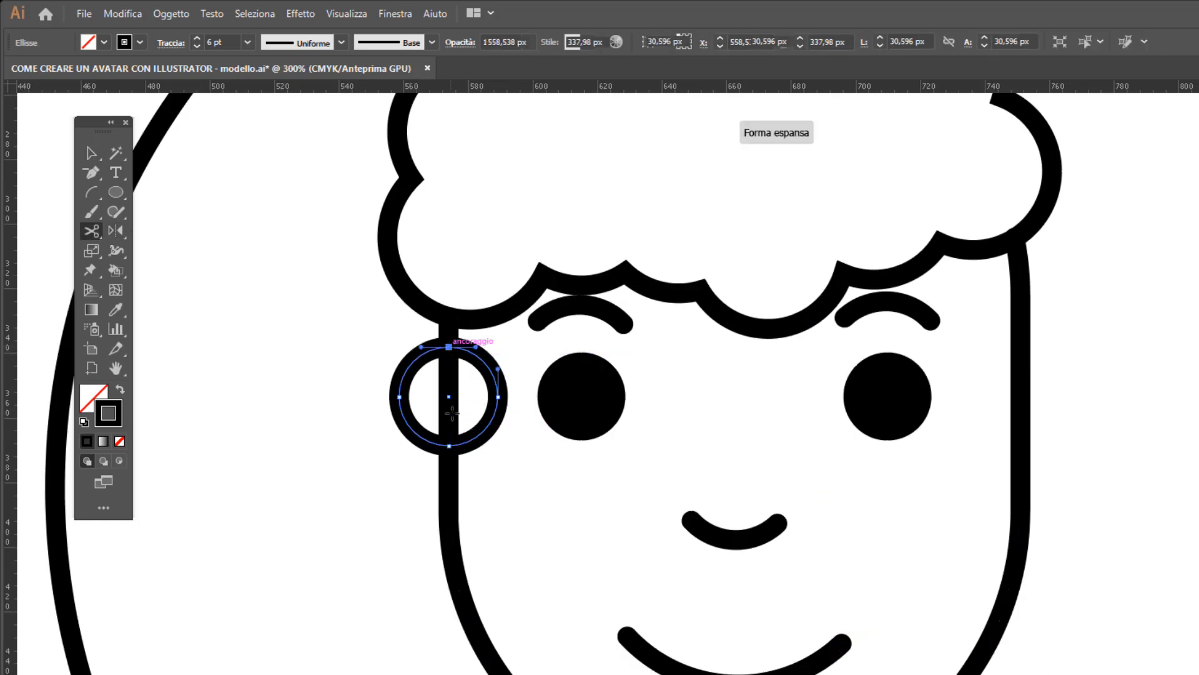
pyautogui.click(449, 347)
pyautogui.click(476, 445)
pyautogui.press('v')
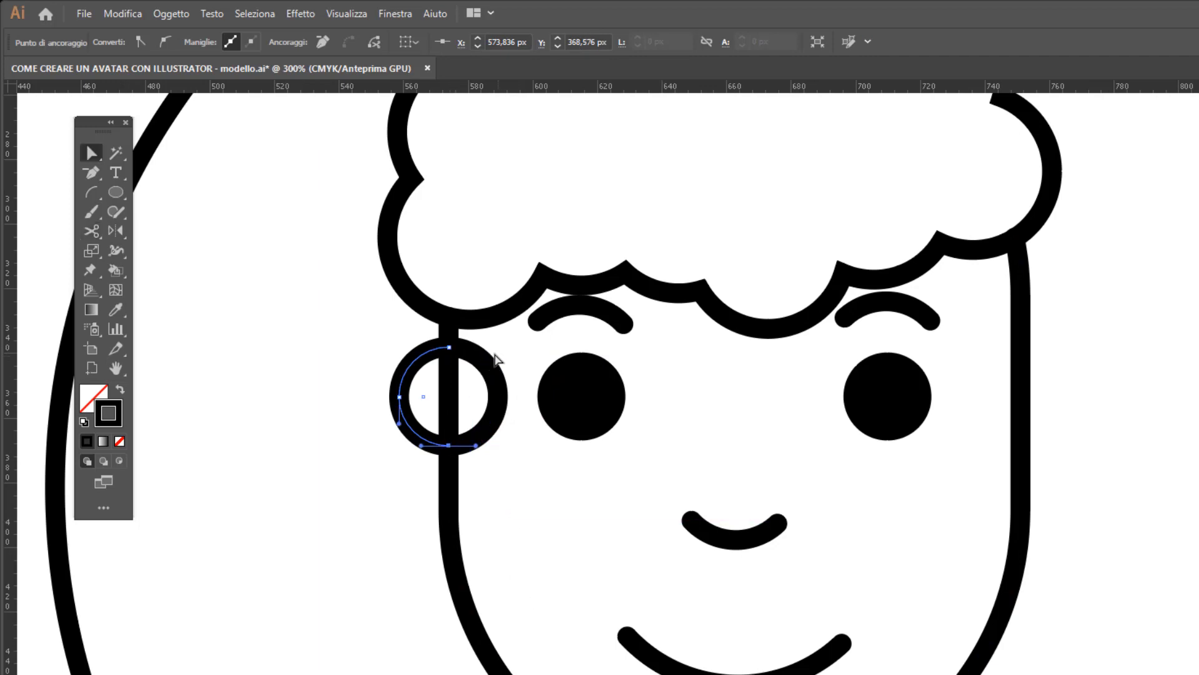
pyautogui.click(498, 392)
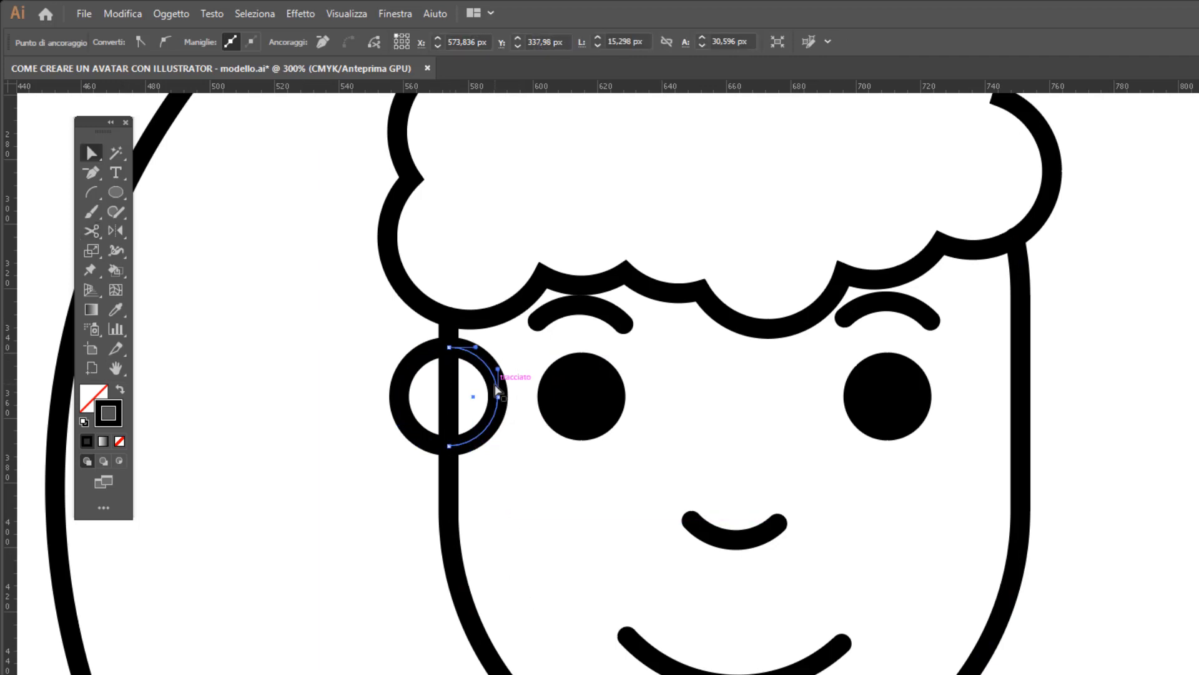
pyautogui.press('Delete')
pyautogui.press('Delete')
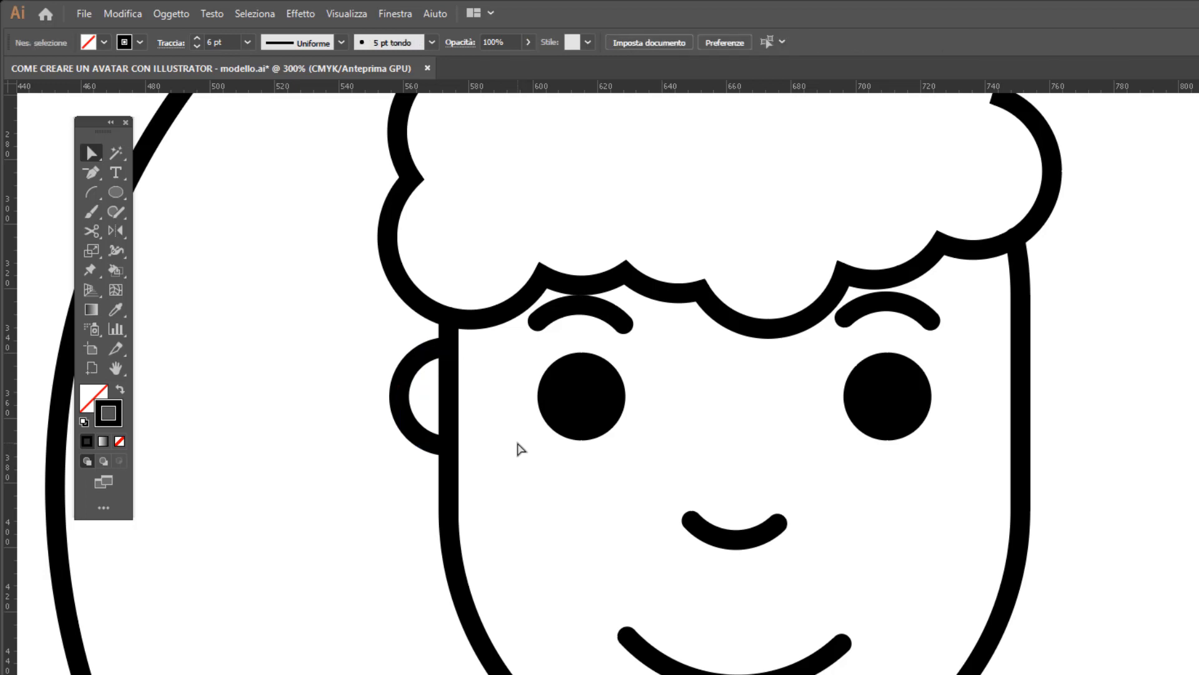
# - Duplicate the half-circle ear onto the face's right edge at about eye height
pyautogui.click(397, 401)
pyautogui.press('a')
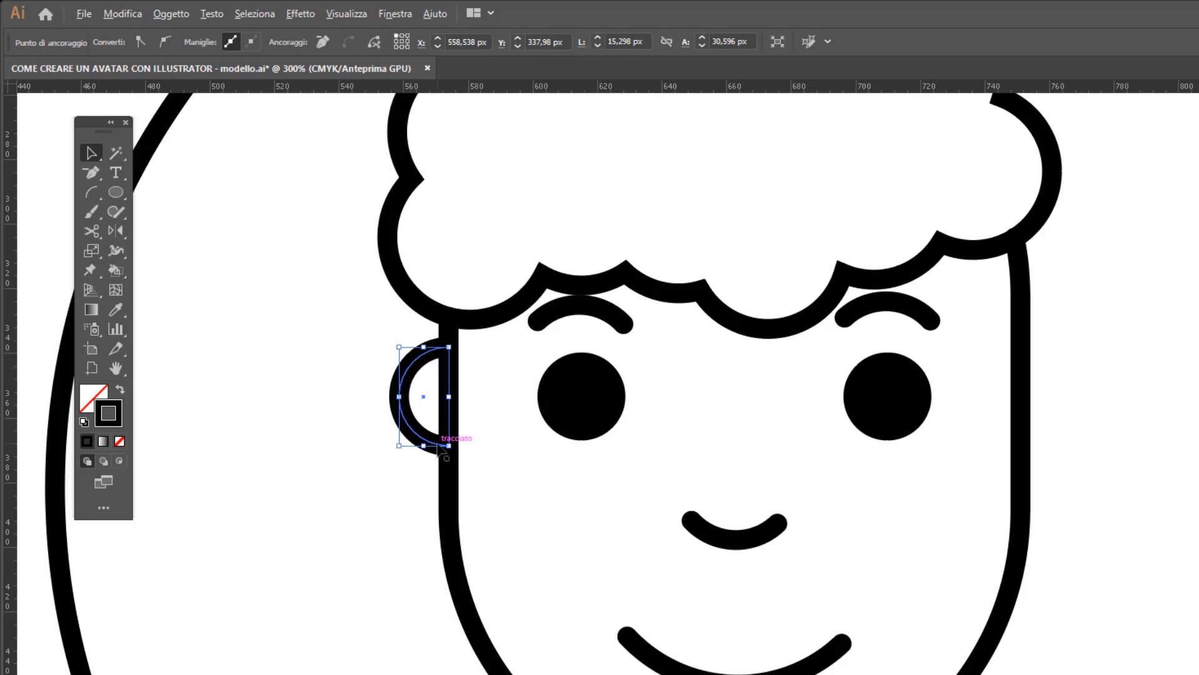
pyautogui.moveTo(416, 430); pyautogui.dragTo(1031, 426)
pyautogui.hotkey('ctrl', 'z')
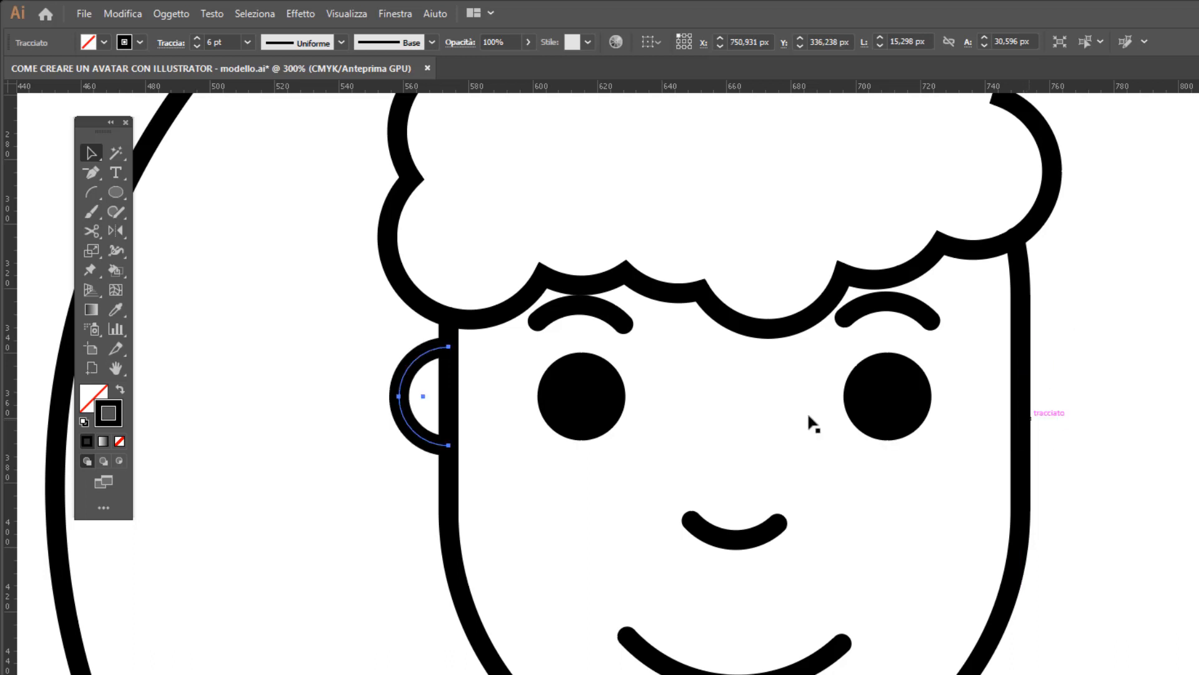
pyautogui.moveTo(417, 439); pyautogui.dragTo(1037, 432)
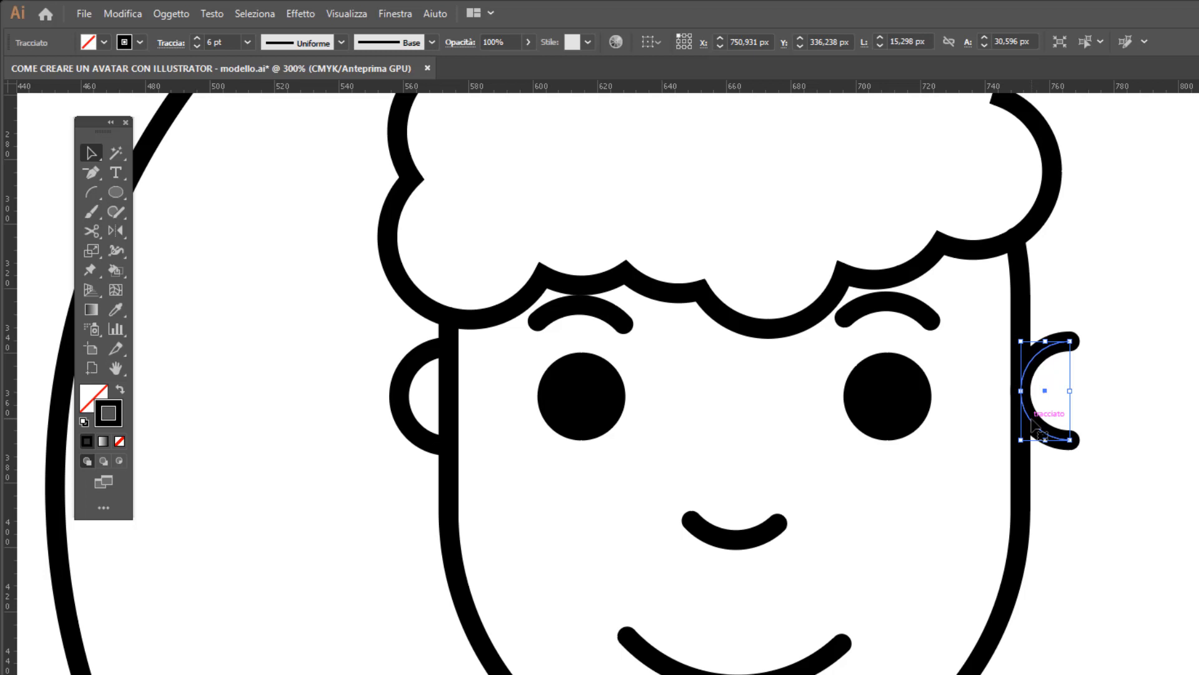
# - Reflect the right ear half-circle across the vertical axis so it curves away from the face
pyautogui.moveTo(113, 235)
pyautogui.mouseDown()
pyautogui.moveTo(154, 243)
pyautogui.moveTo(135, 238)
pyautogui.mouseUp()
pyautogui.doubleClick(116, 231)
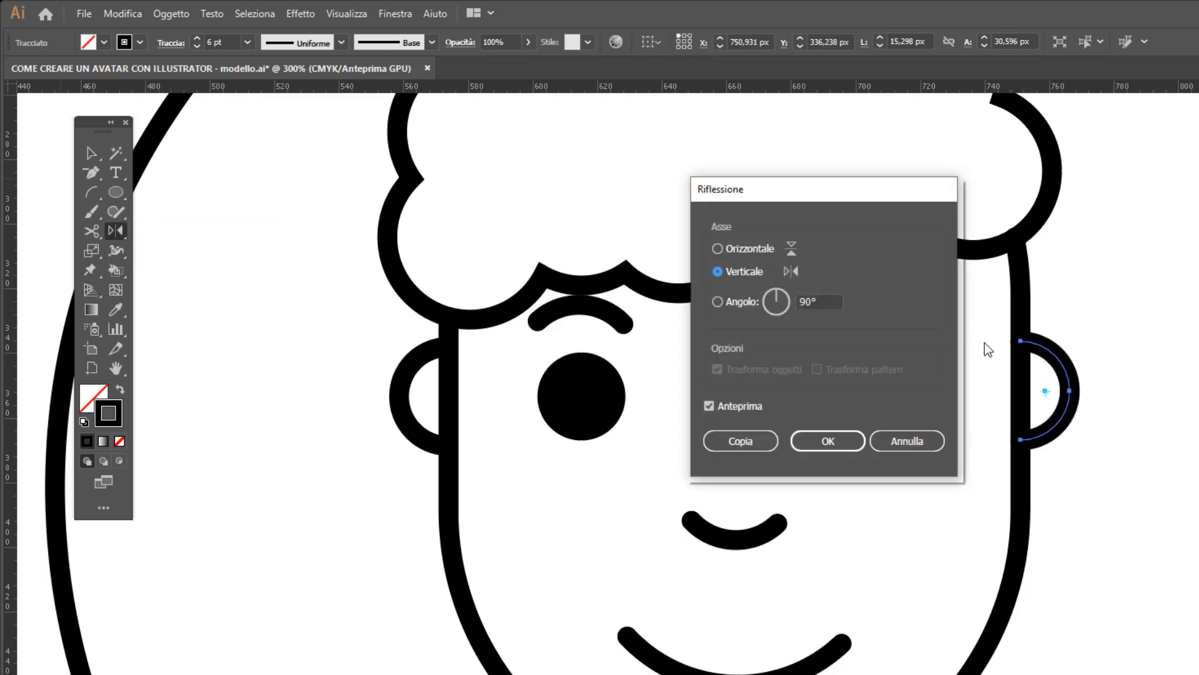
pyautogui.moveTo(814, 198); pyautogui.dragTo(505, 223)
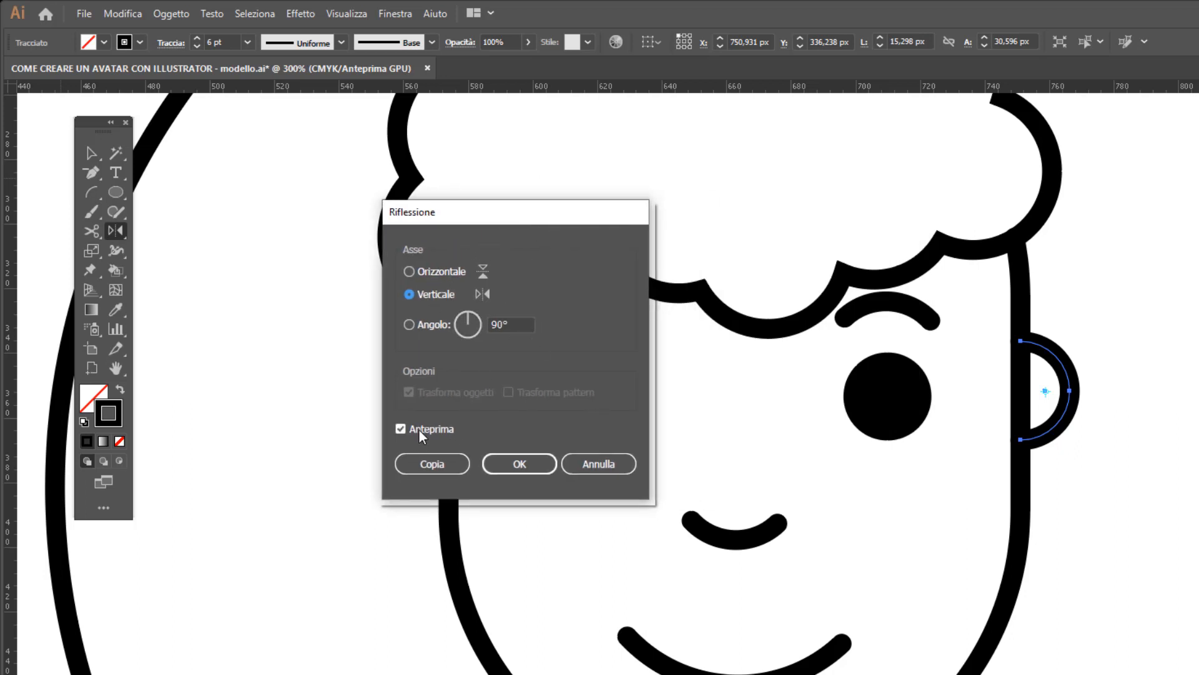
pyautogui.click(516, 463)
pyautogui.press('v')
# - Select the entire curly-haired avatar with its background circle and convert it into a Live Paint group
pyautogui.keyDown('alt'); pyautogui.scroll(-2, 505, 460); pyautogui.keyUp('alt')
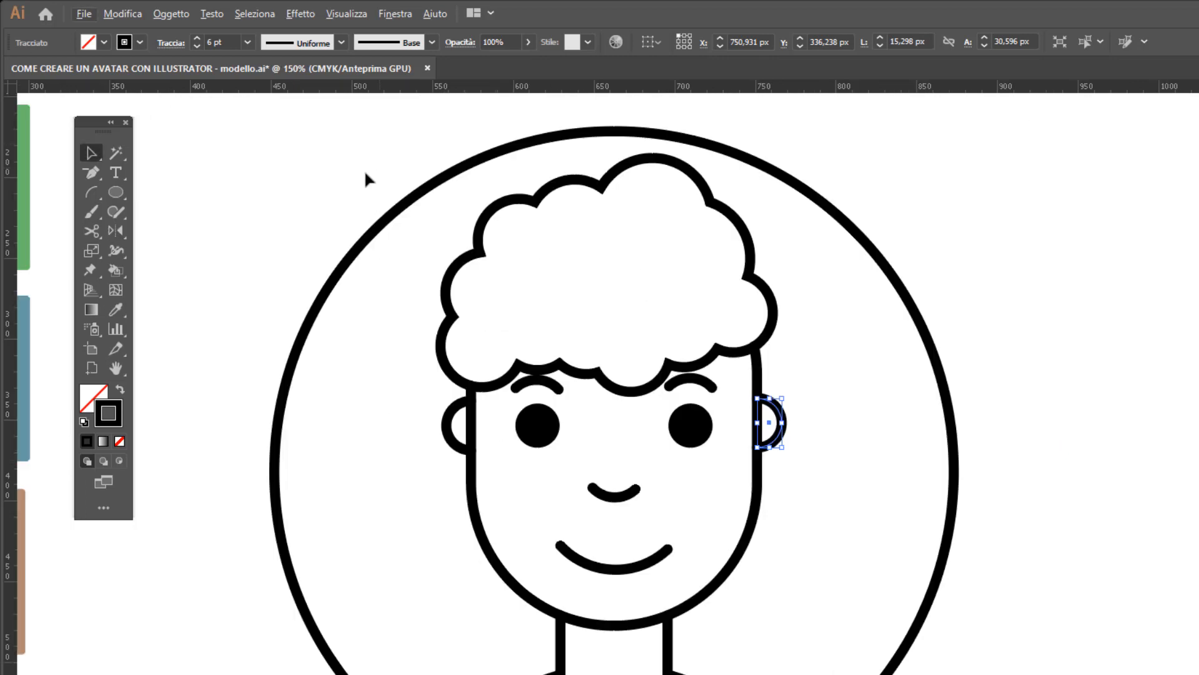
pyautogui.moveTo(290, 122); pyautogui.dragTo(1005, 670)
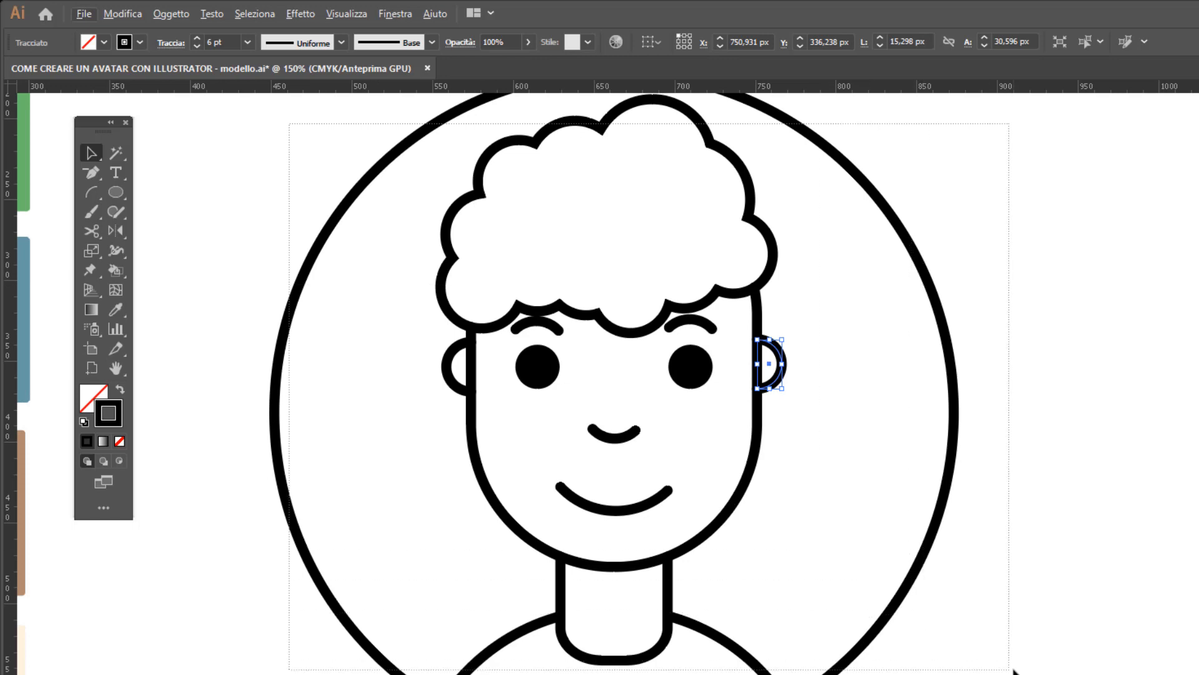
pyautogui.scroll(-1, 998, 558)
pyautogui.scroll(-1, 806, 518)
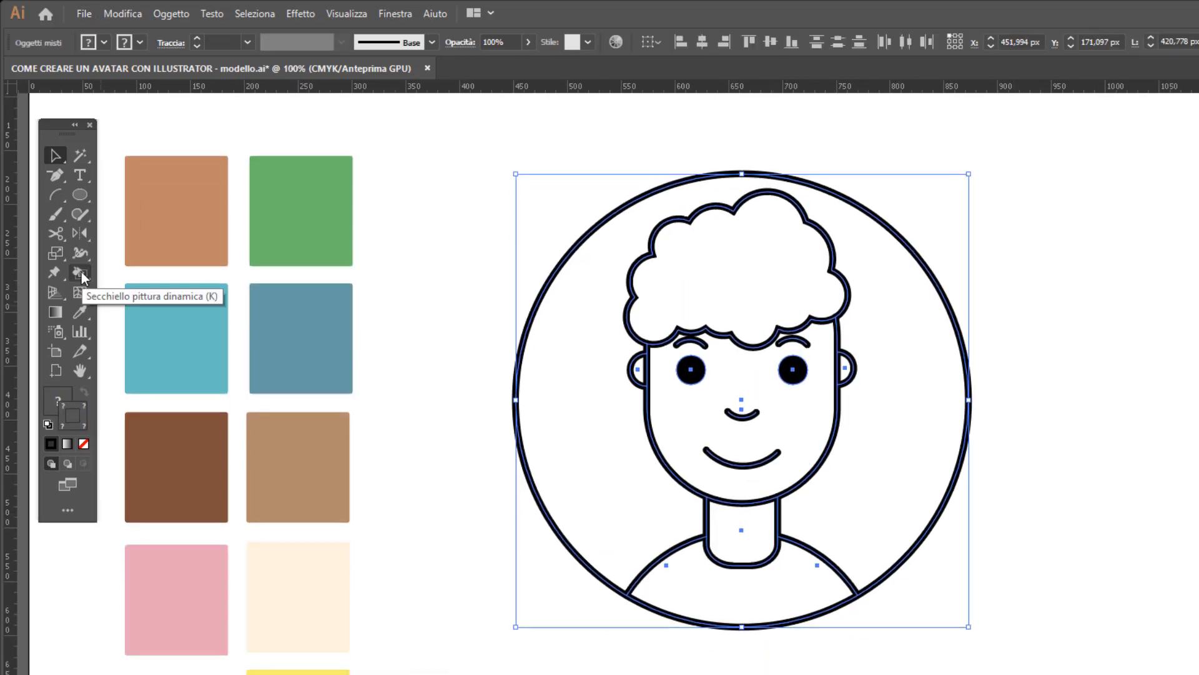
pyautogui.click(82, 277)
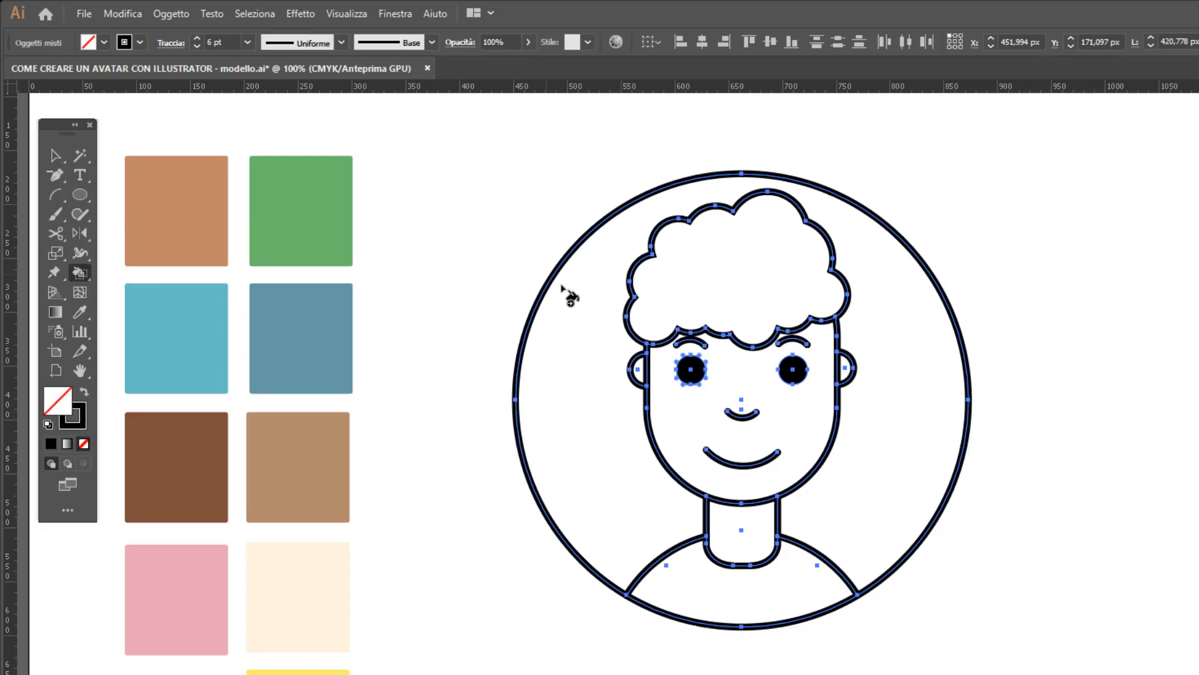
pyautogui.click(564, 307)
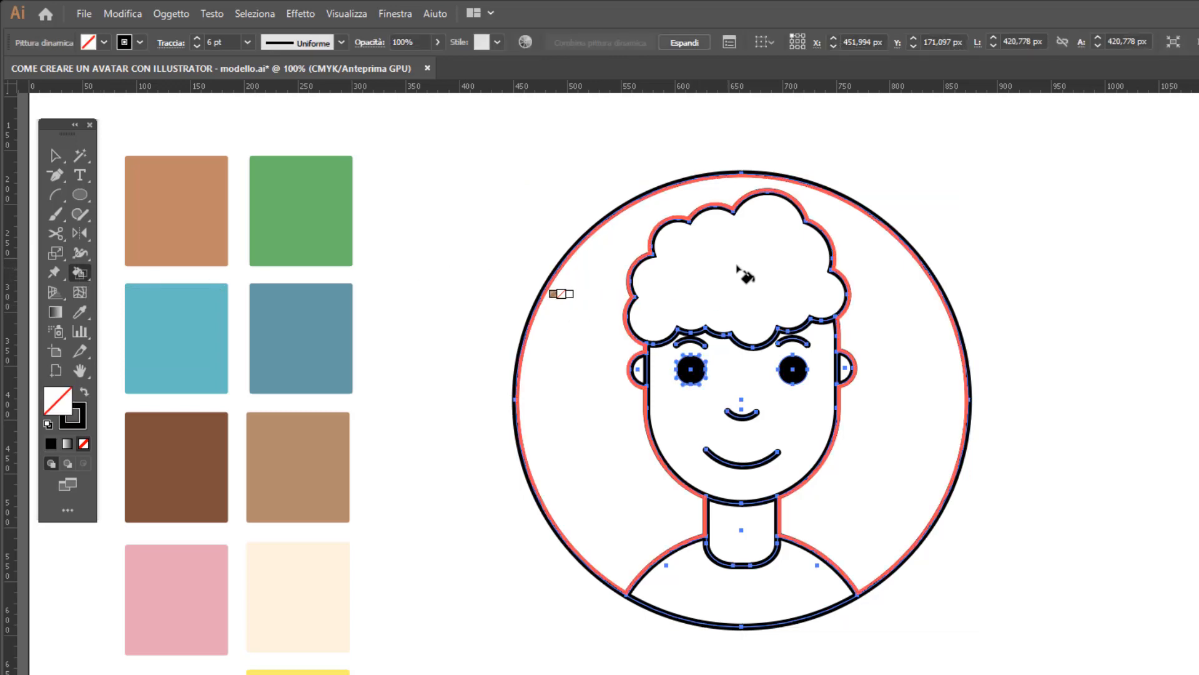
pyautogui.click(736, 367)
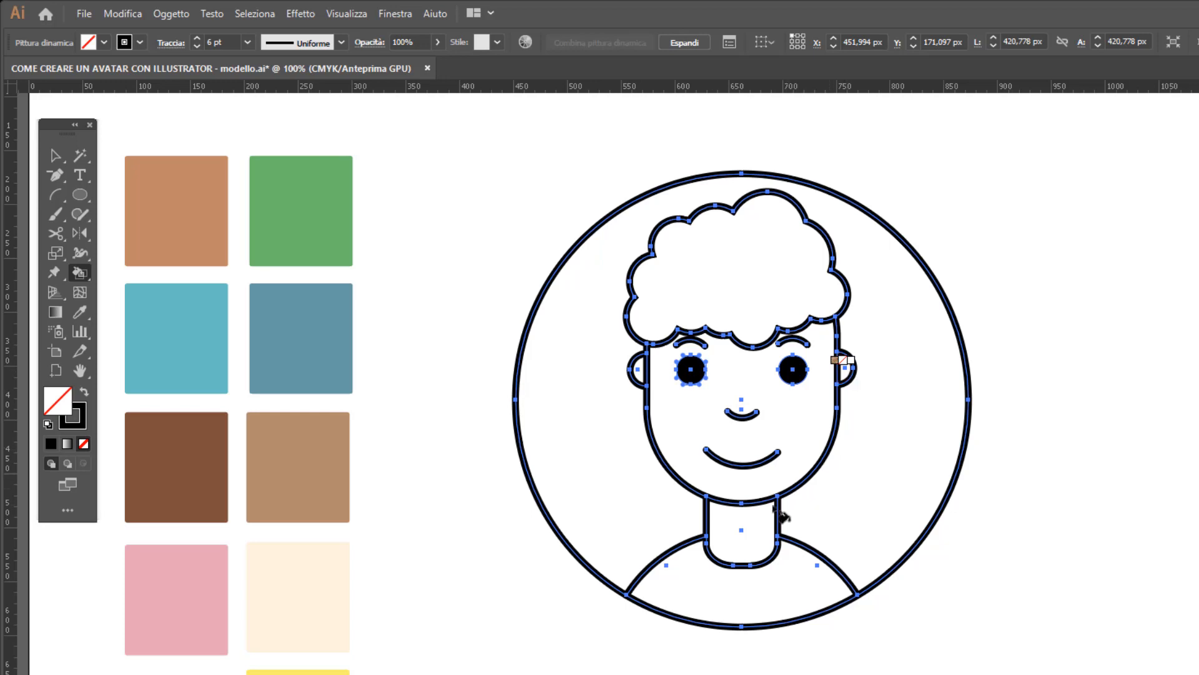
pyautogui.click(754, 525)
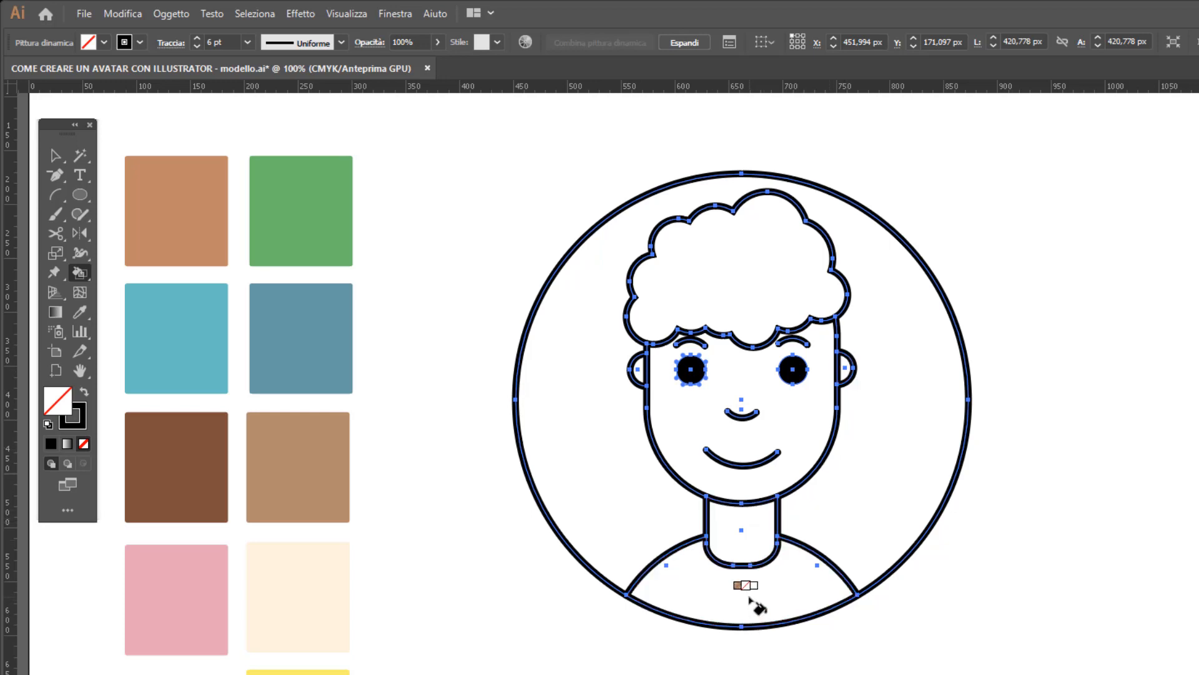
# - Select the background area of the Live Paint group and fill it with the green palette colour
pyautogui.click(79, 273)
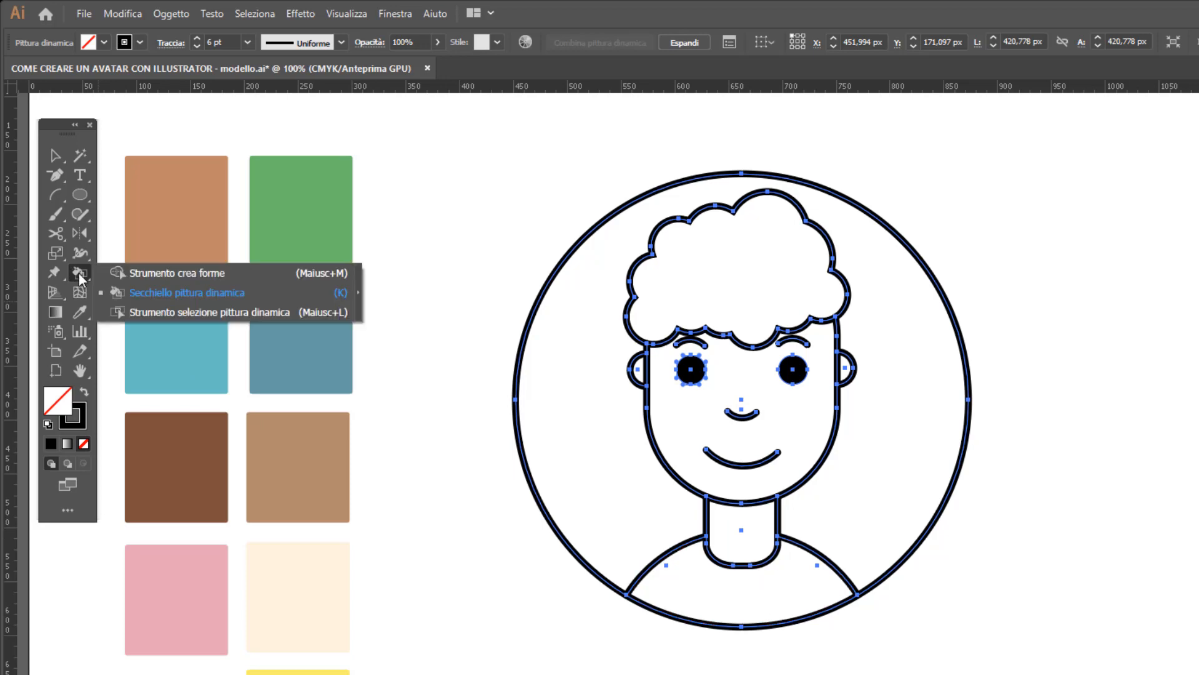
pyautogui.click(155, 314)
pyautogui.click(568, 353)
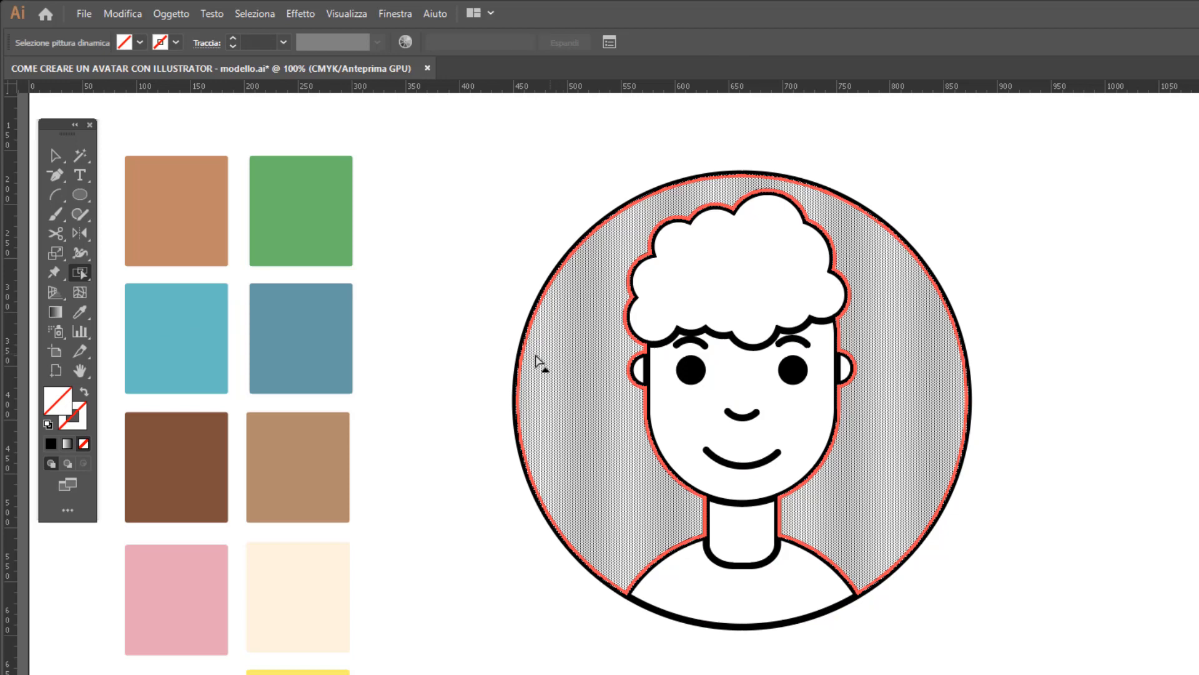
pyautogui.click(81, 313)
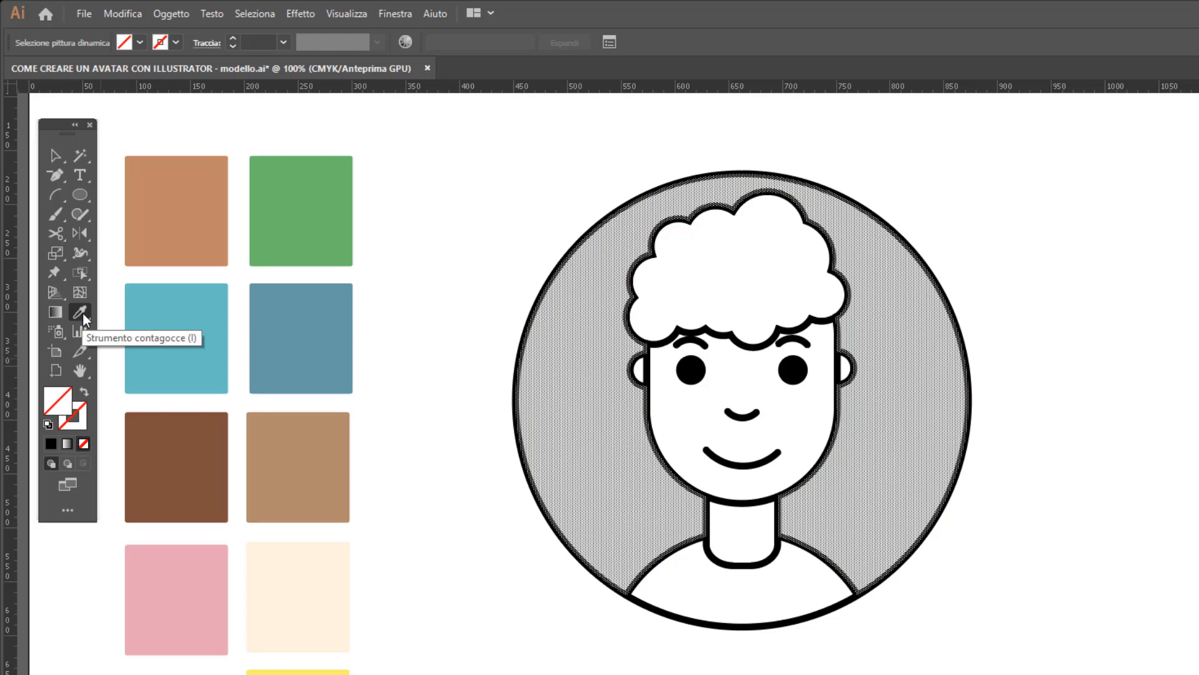
pyautogui.click(310, 211)
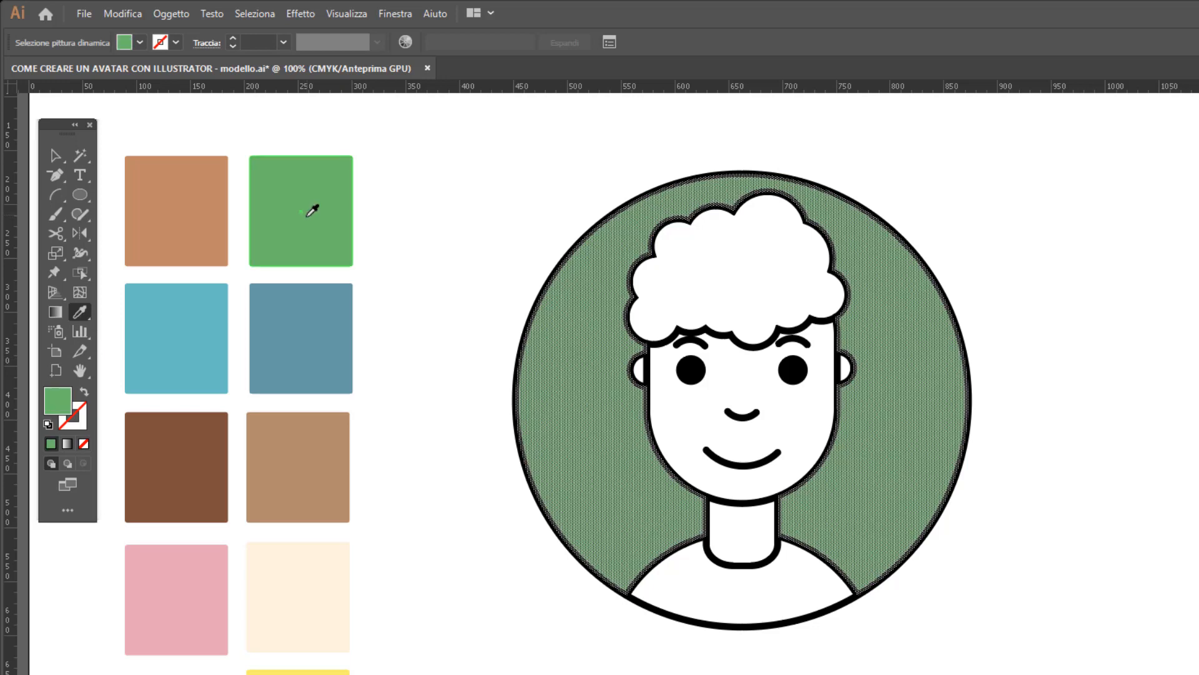
# - Select the curly hair area and fill it with the dark brown palette colour
pyautogui.click(81, 273)
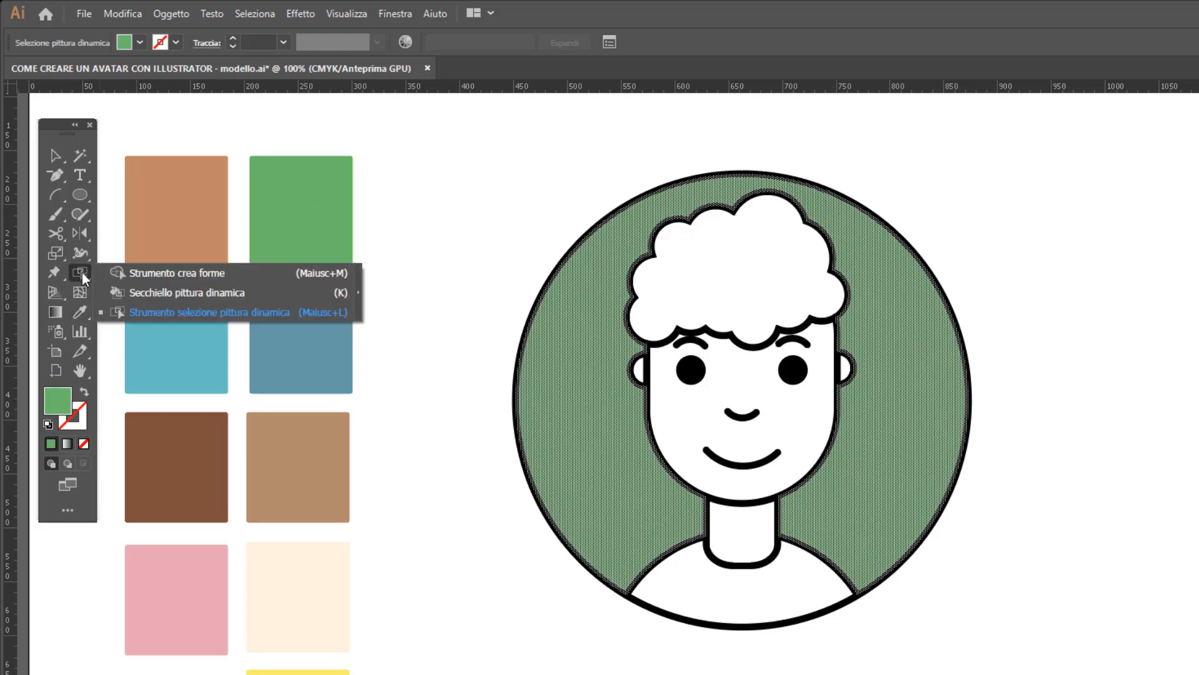
pyautogui.click(237, 312)
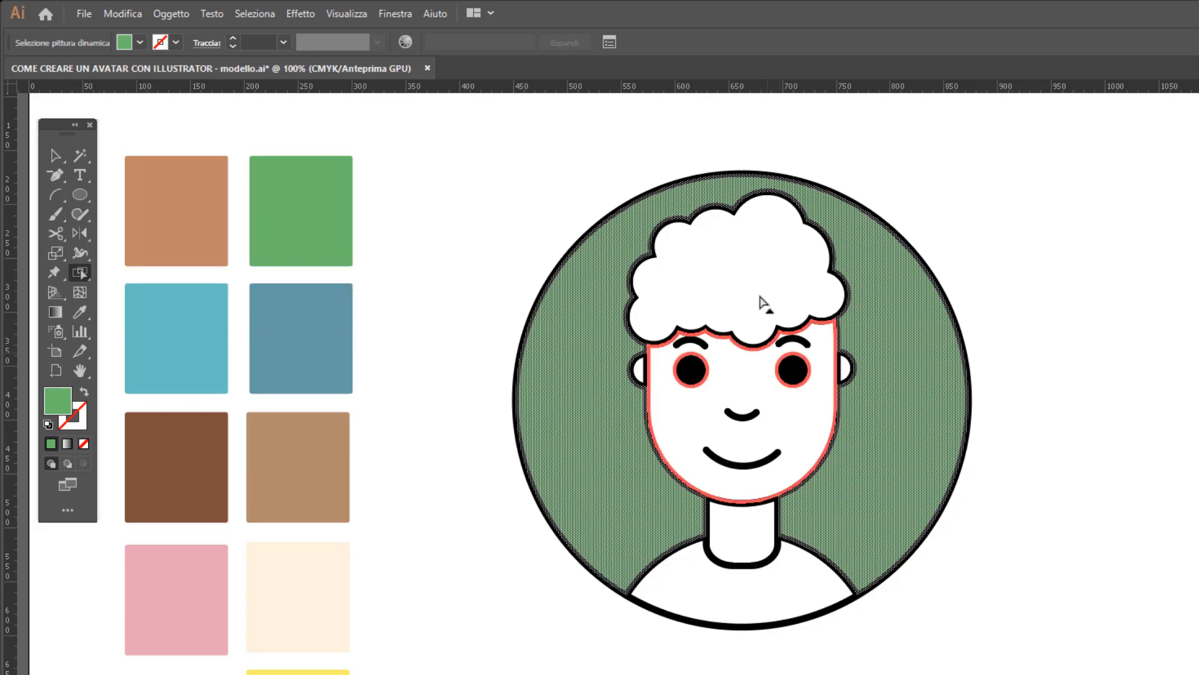
pyautogui.click(762, 301)
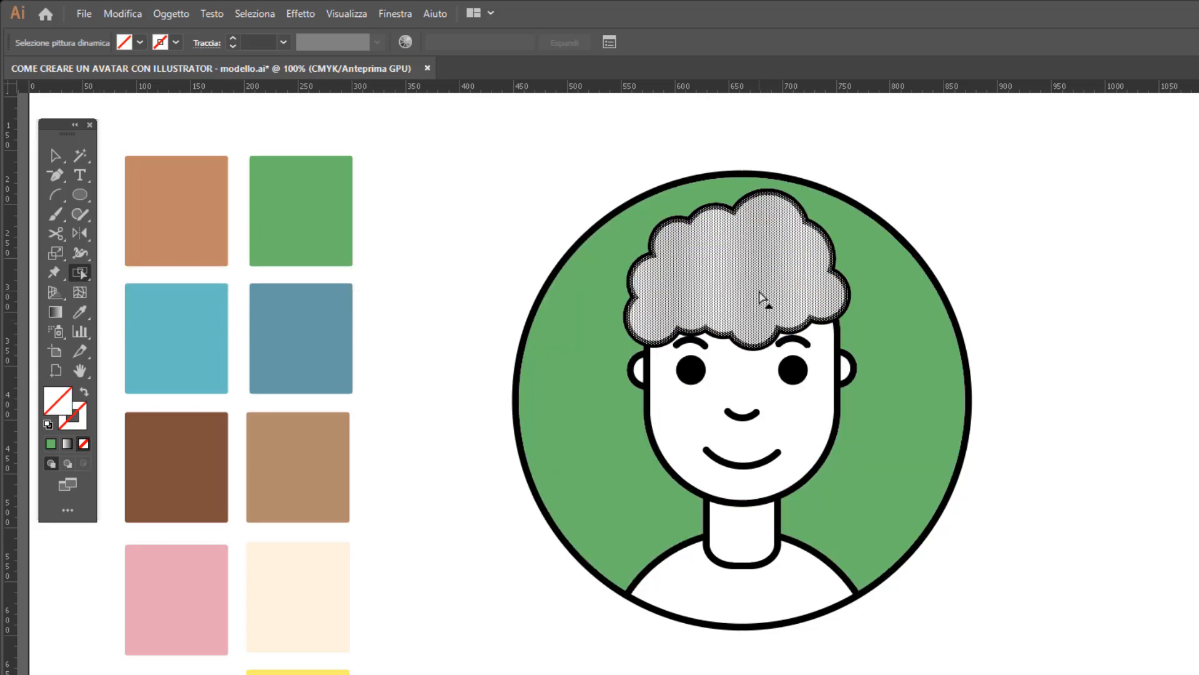
pyautogui.click(80, 313)
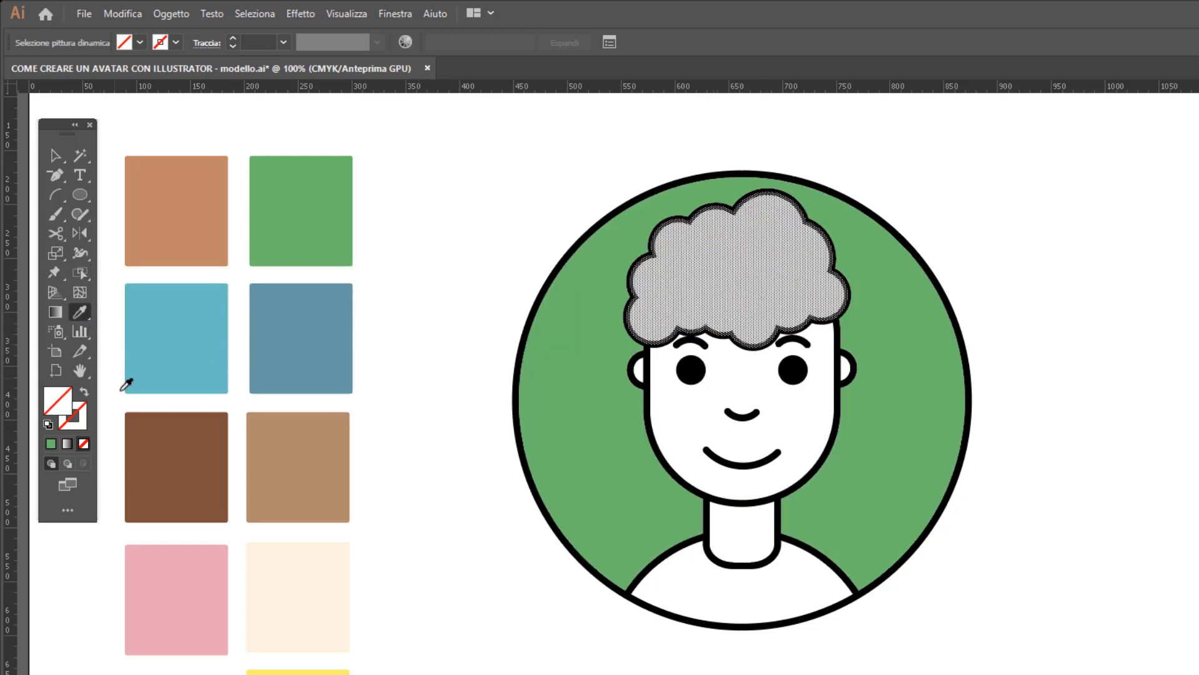
pyautogui.click(191, 445)
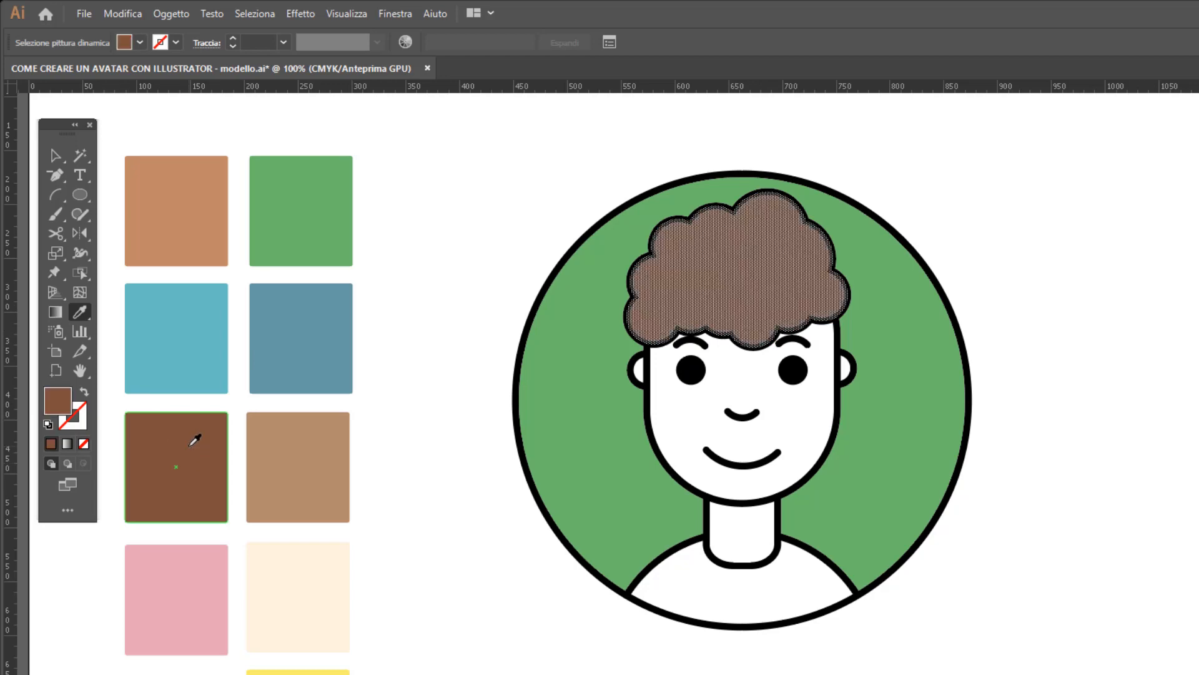
# - Fill the avatar's skin areas, meaning both ears, the face and the neck, with the light brown palette colour
pyautogui.click(79, 273)
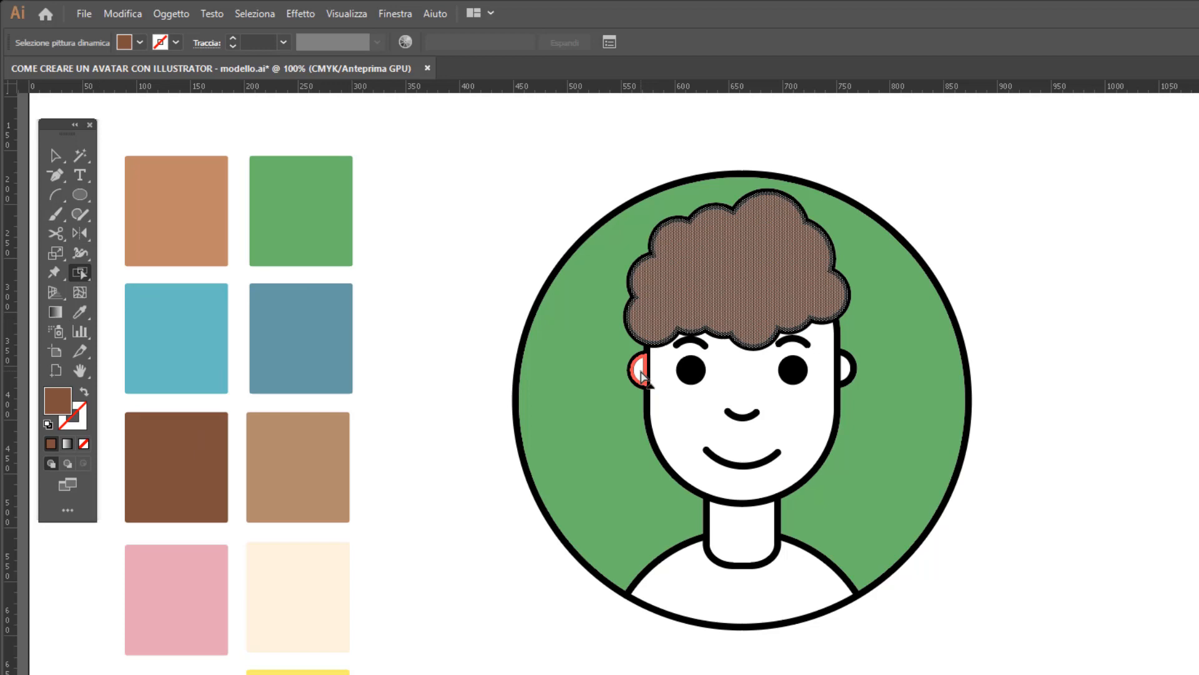
pyautogui.click(641, 373)
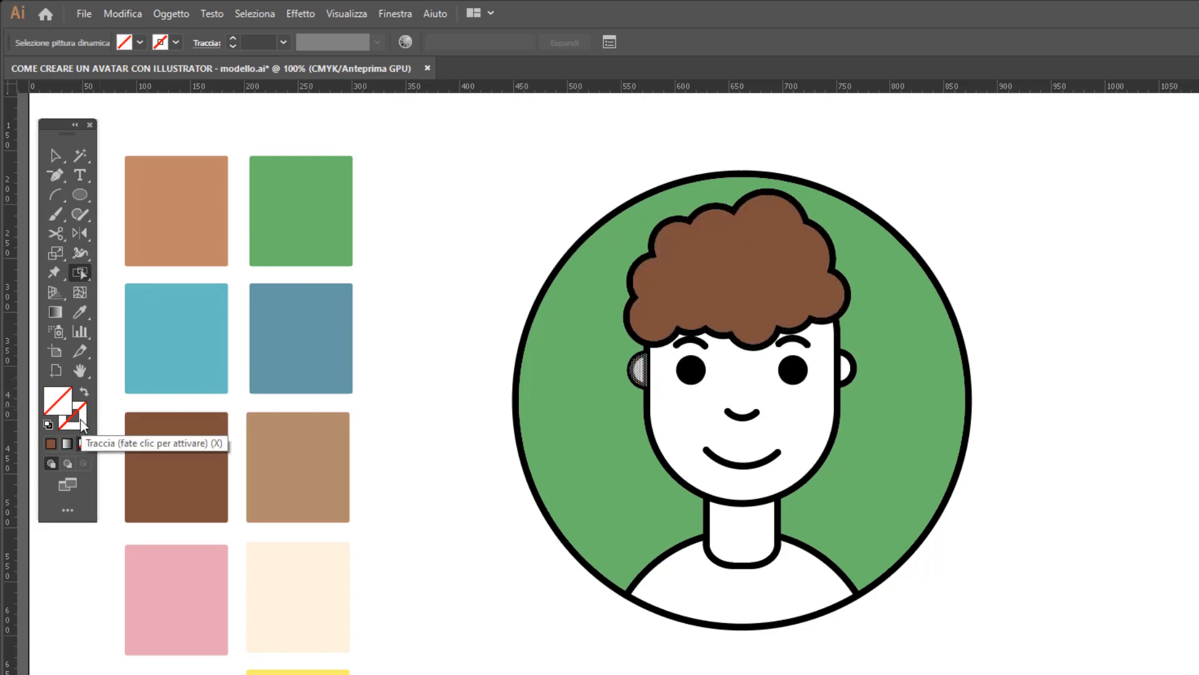
pyautogui.click(810, 429)
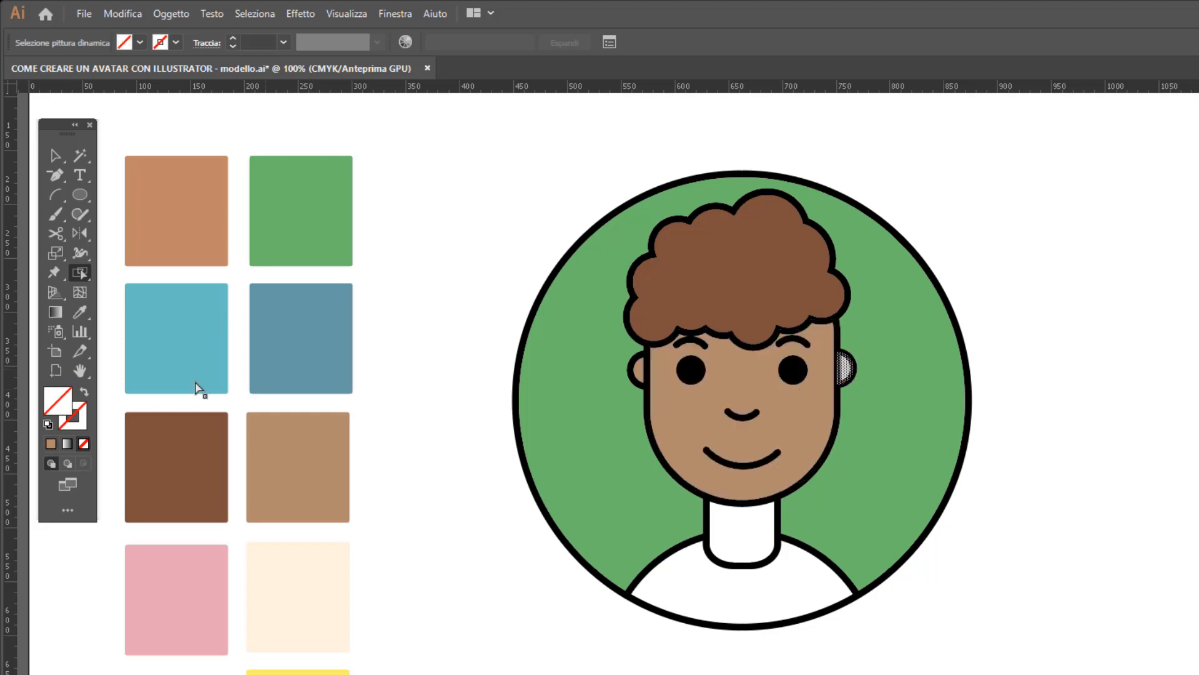
pyautogui.press('i')
pyautogui.click(294, 425)
pyautogui.hotkey('shift', 'l')
pyautogui.click(762, 549)
pyautogui.press('i')
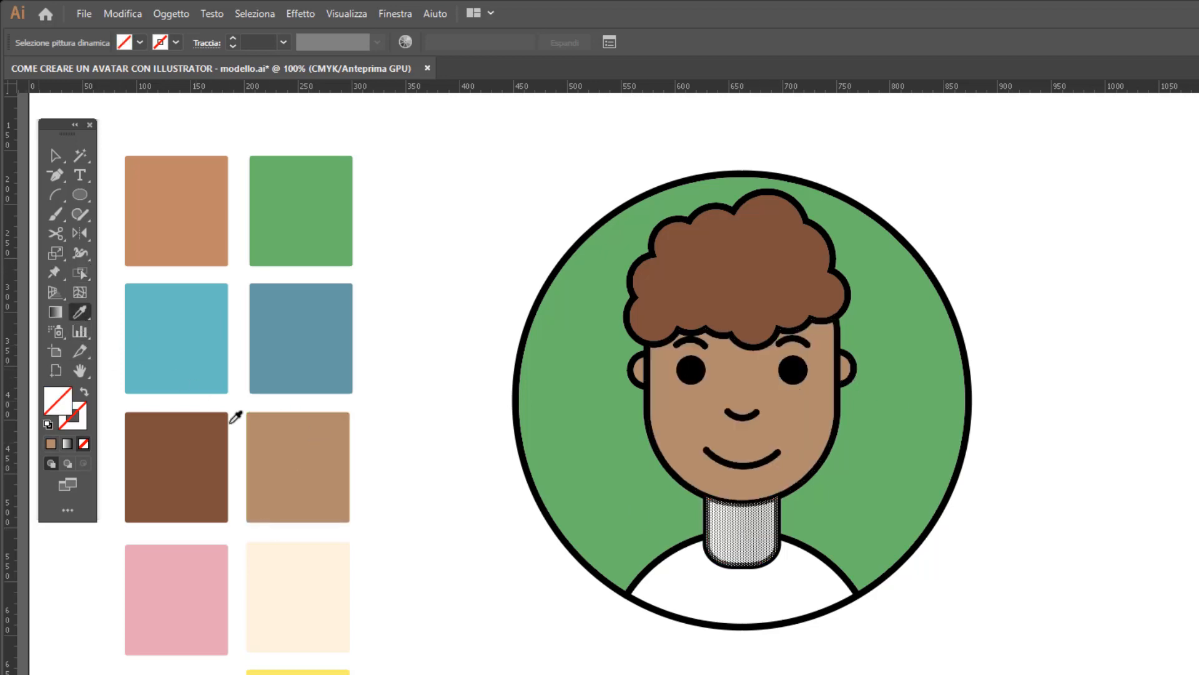
pyautogui.click(268, 437)
# - Select the shirt area and fill it with the light blue palette colour
pyautogui.click(77, 273)
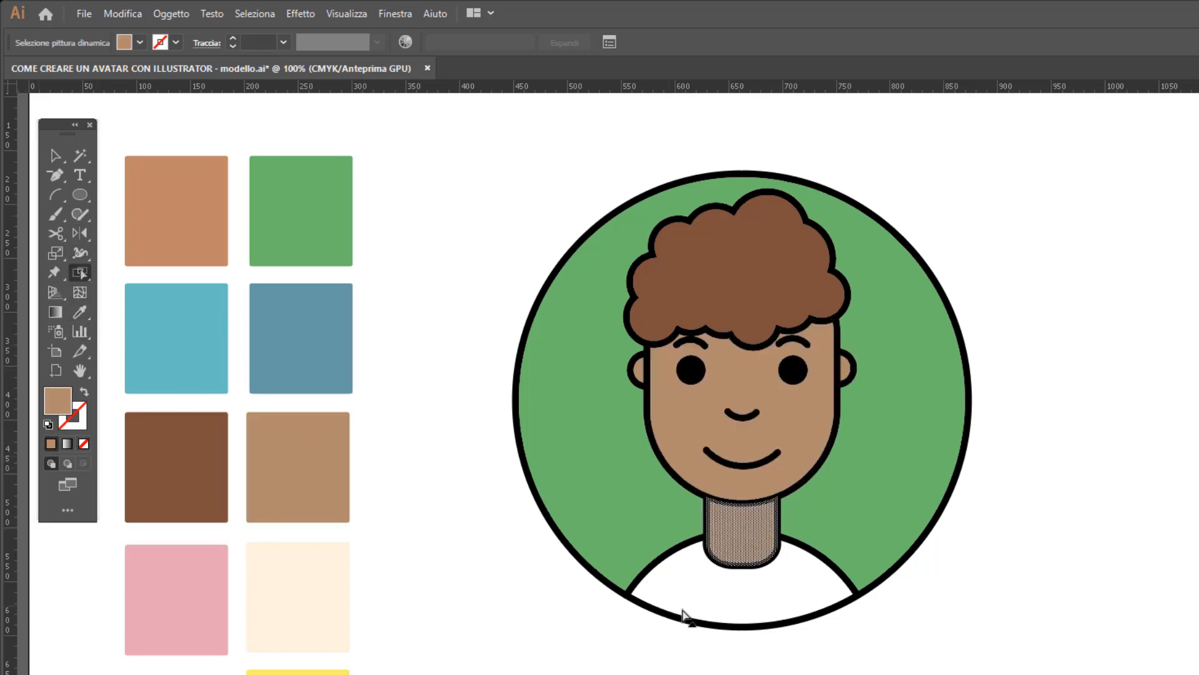
pyautogui.click(699, 596)
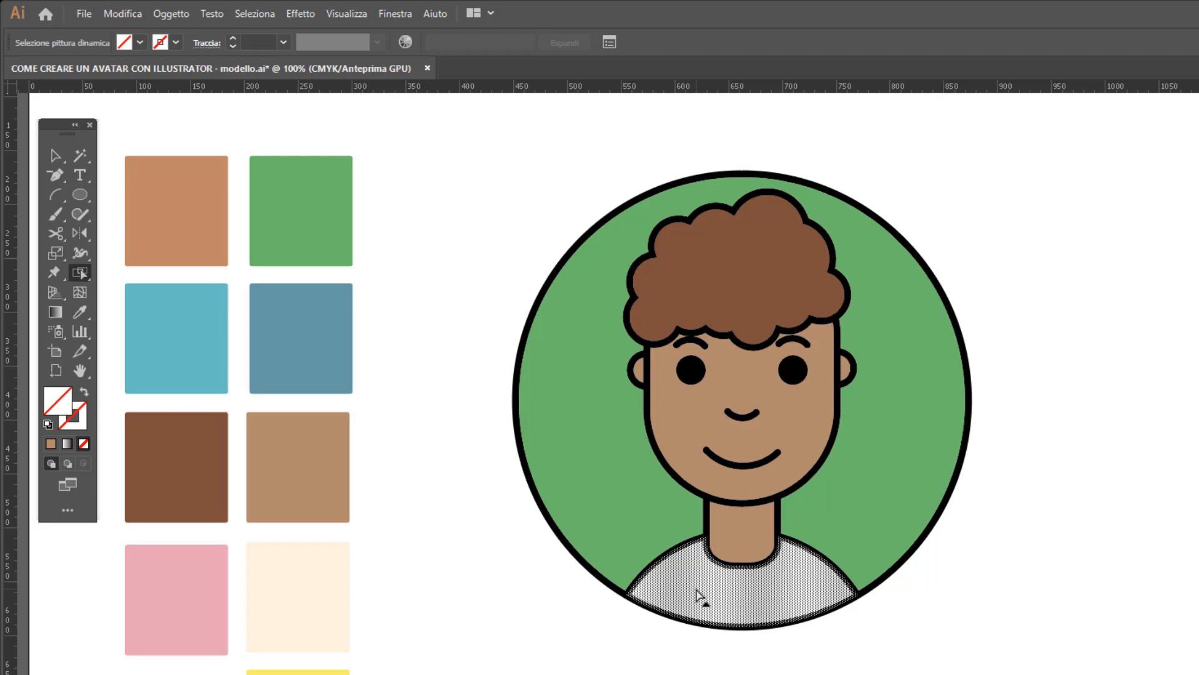
pyautogui.click(85, 308)
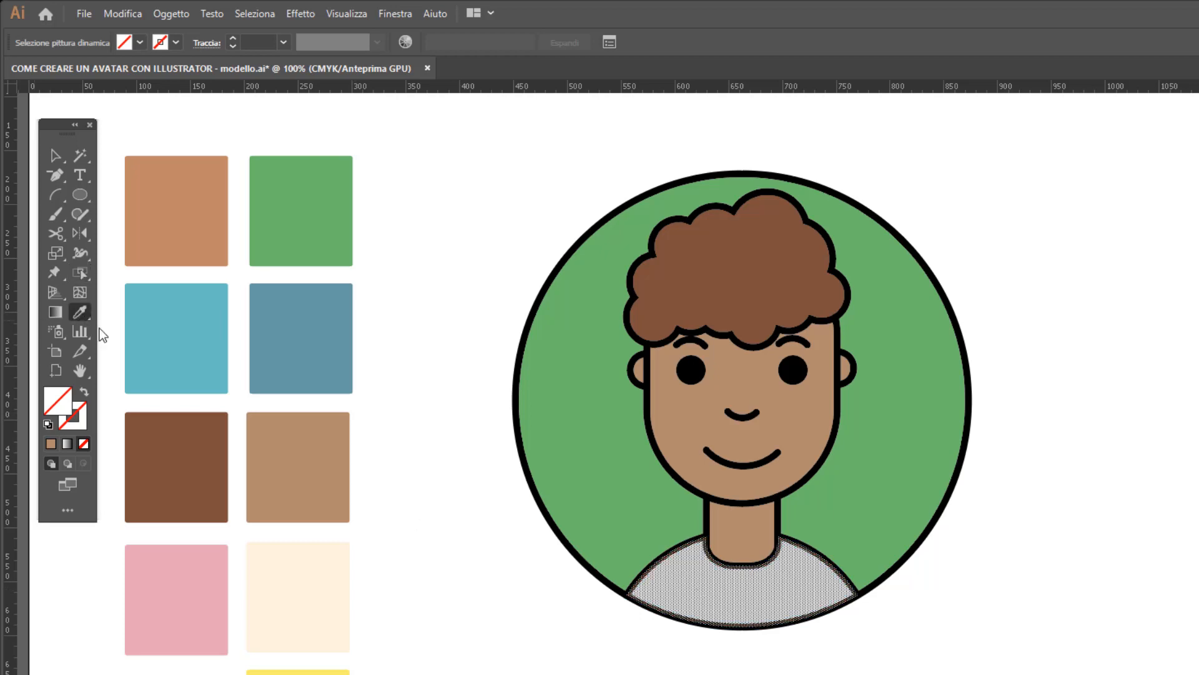
pyautogui.click(185, 314)
# - Move the finished curly-haired avatar beside the blonde woman's avatar, just to its left
pyautogui.click(55, 155)
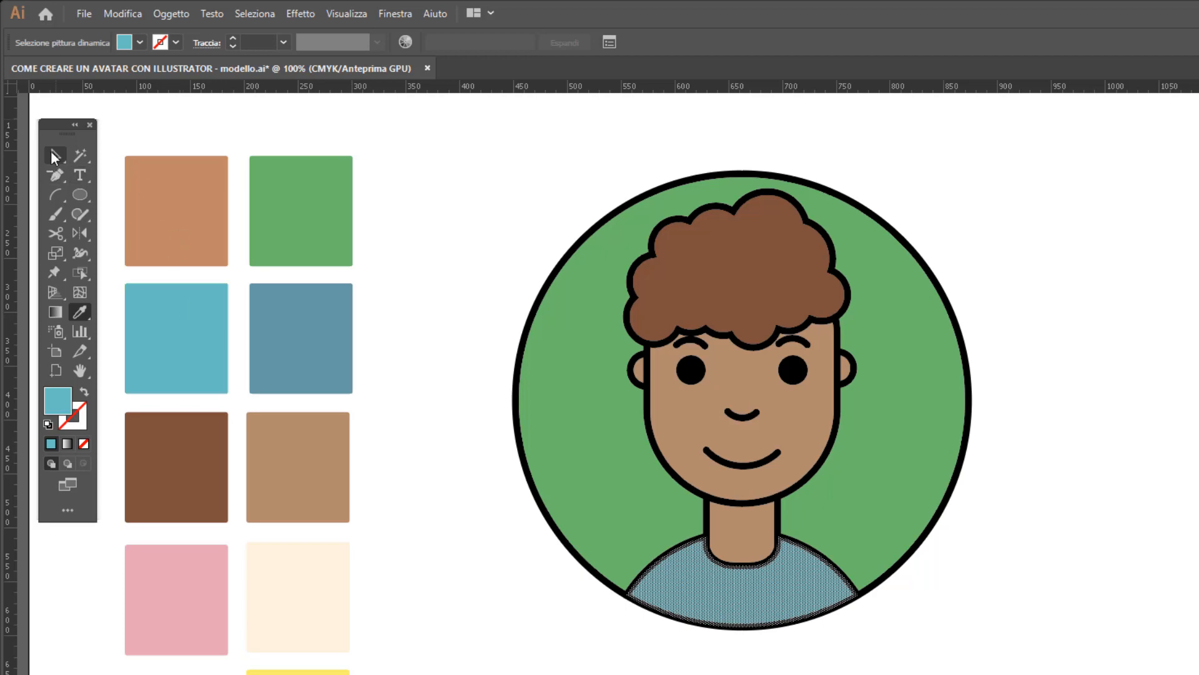
pyautogui.click(430, 410)
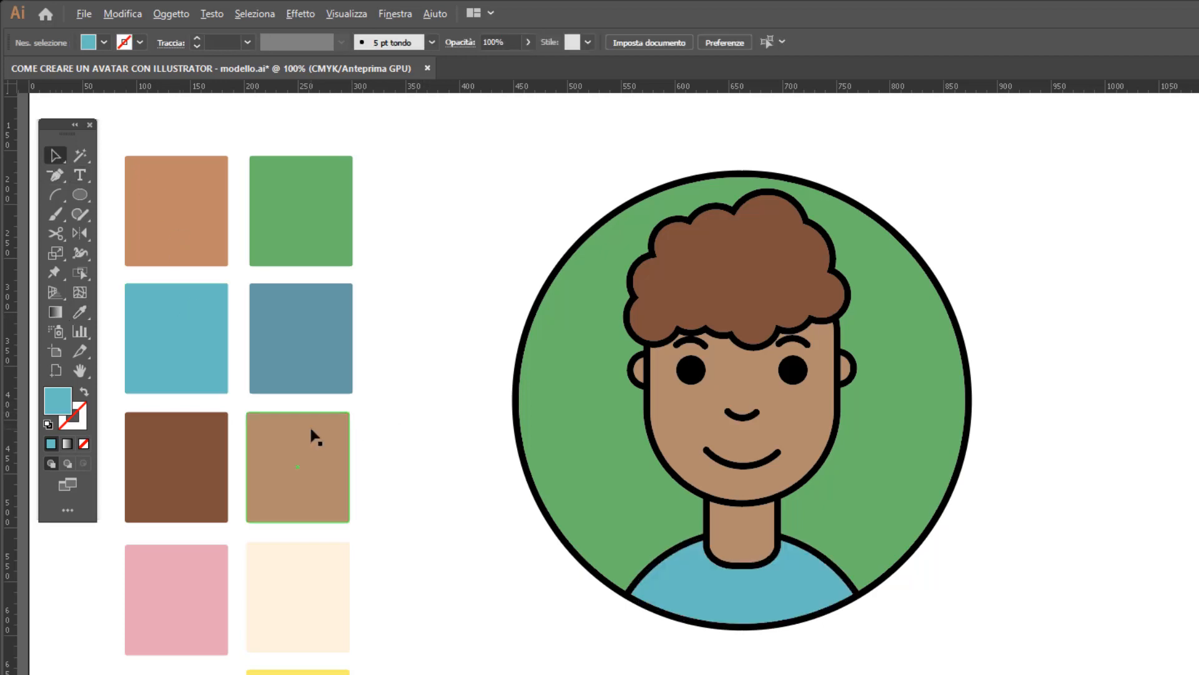
pyautogui.scroll(-2, 313, 434)
pyautogui.moveTo(531, 366); pyautogui.dragTo(769, 369)
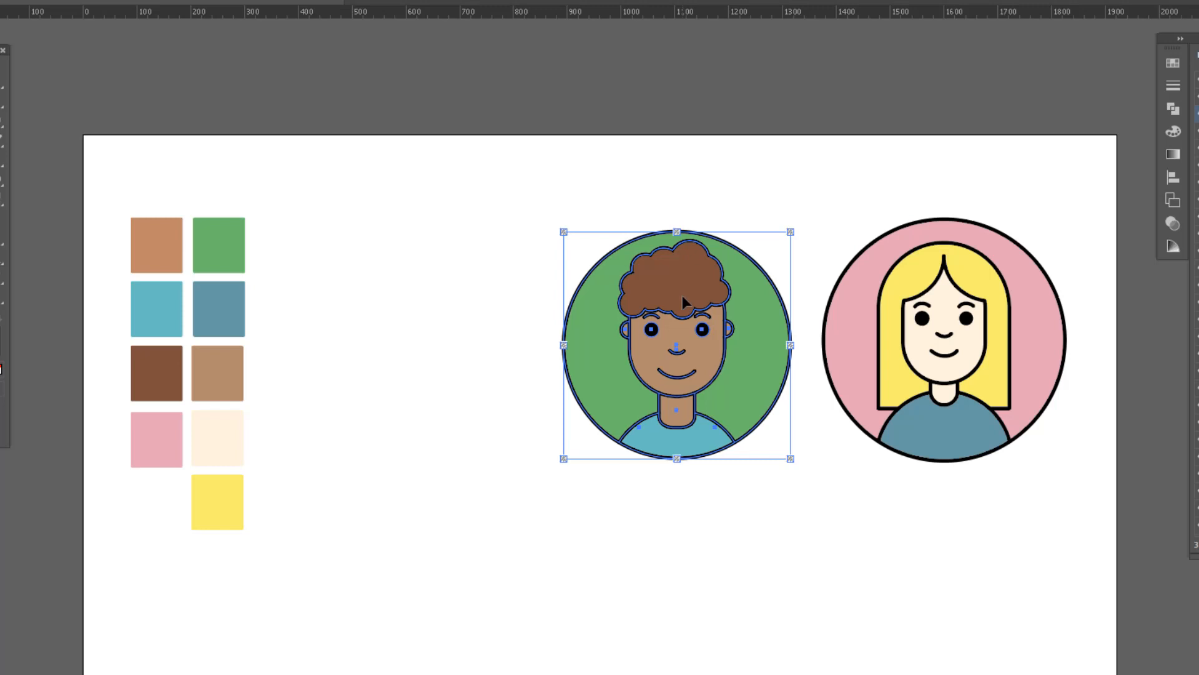
# - Examine the avatar's selection export settings, including file formats and asset name, and leave without exporting
pyautogui.rightClick(686, 303)
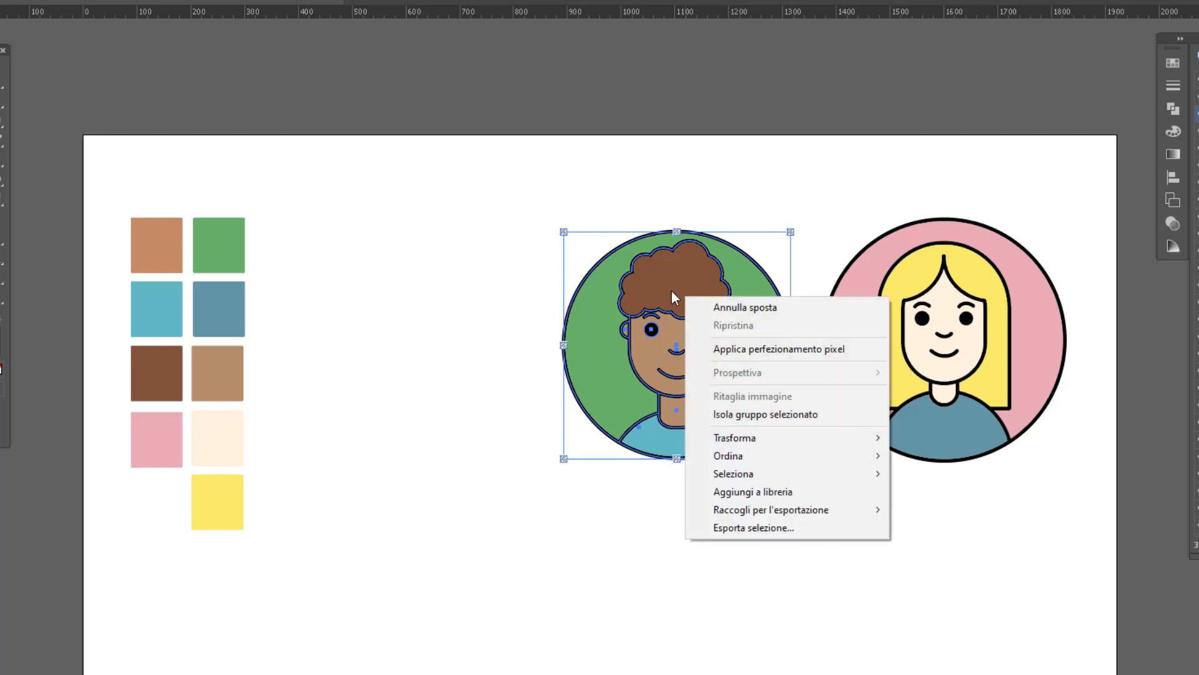
pyautogui.click(774, 530)
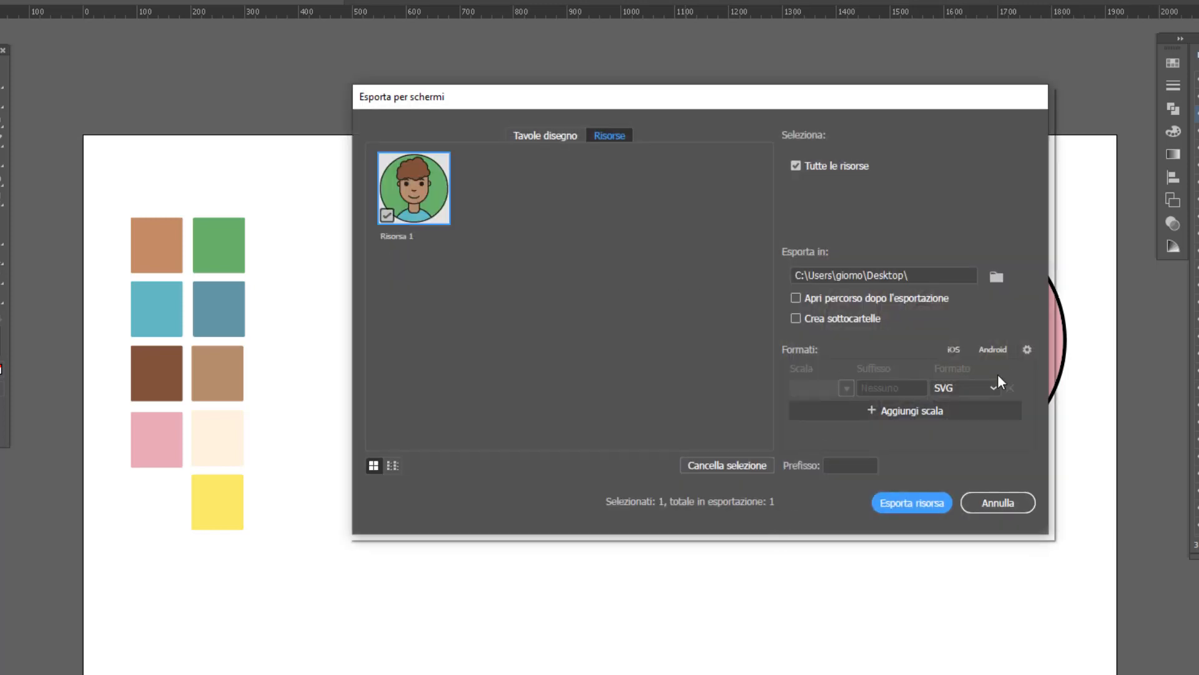
pyautogui.click(970, 386)
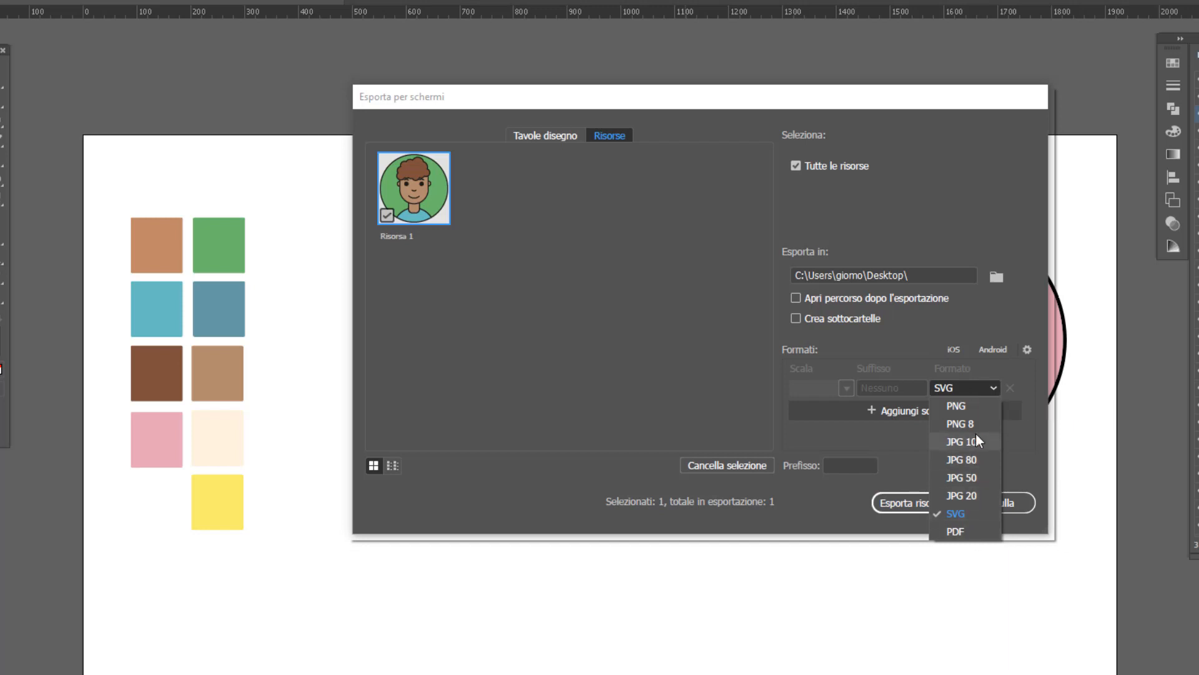
pyautogui.click(910, 108)
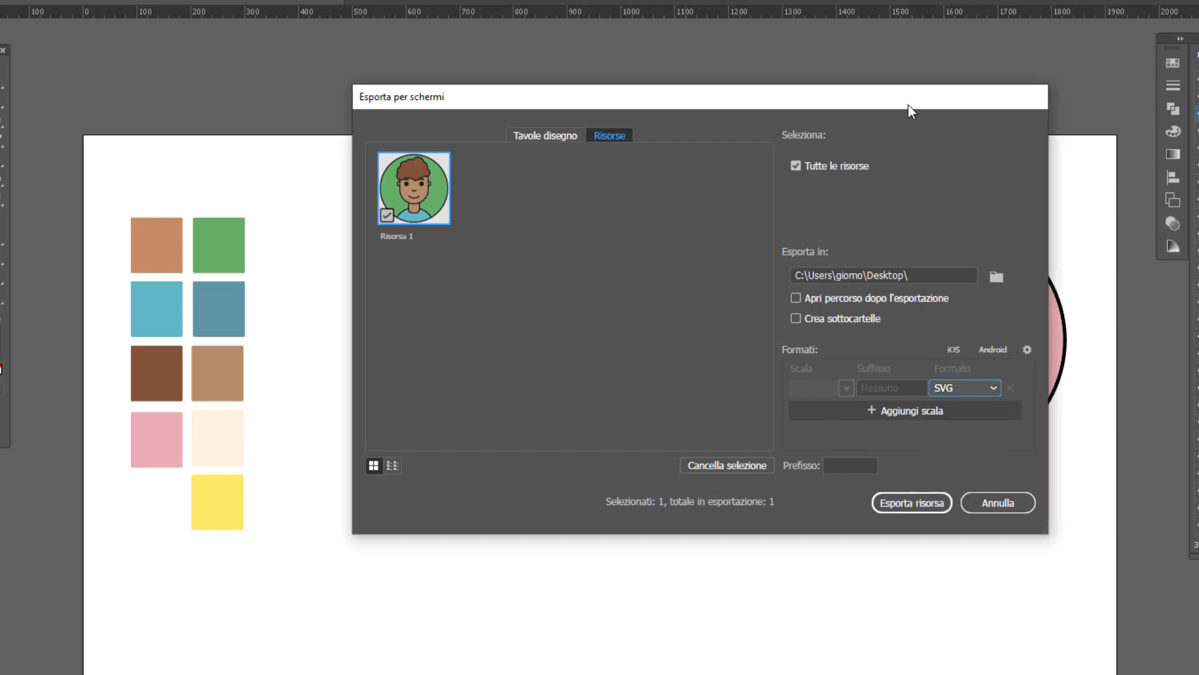
pyautogui.doubleClick(390, 235)
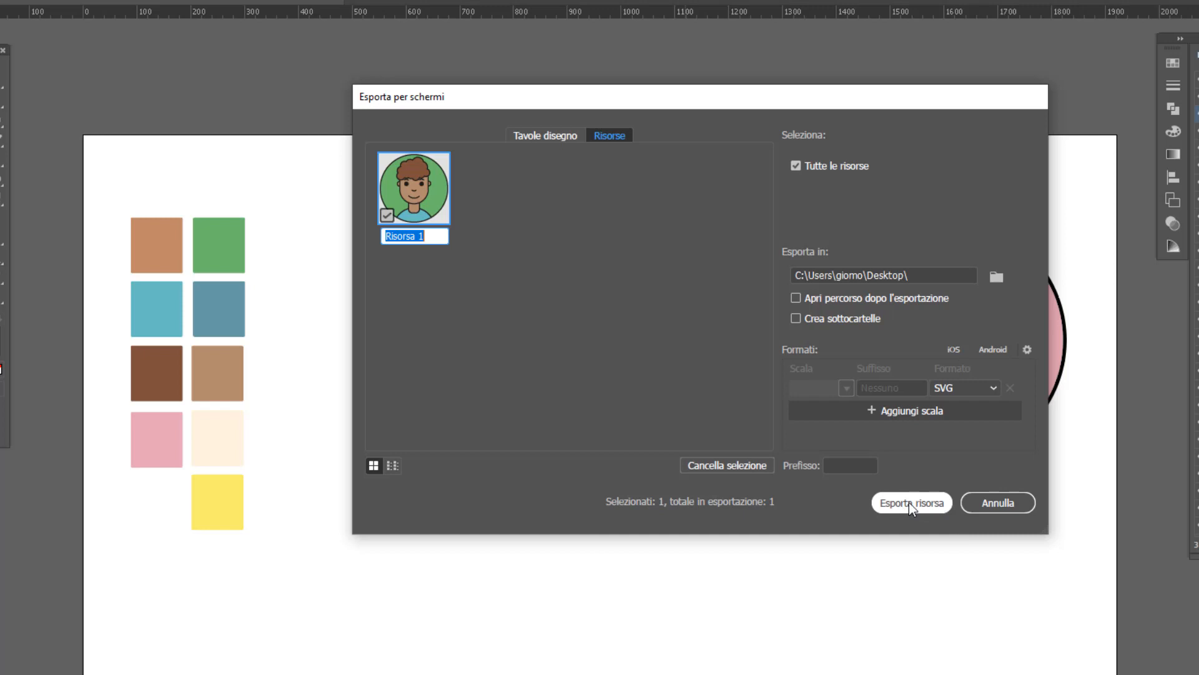
pyautogui.click(1006, 505)
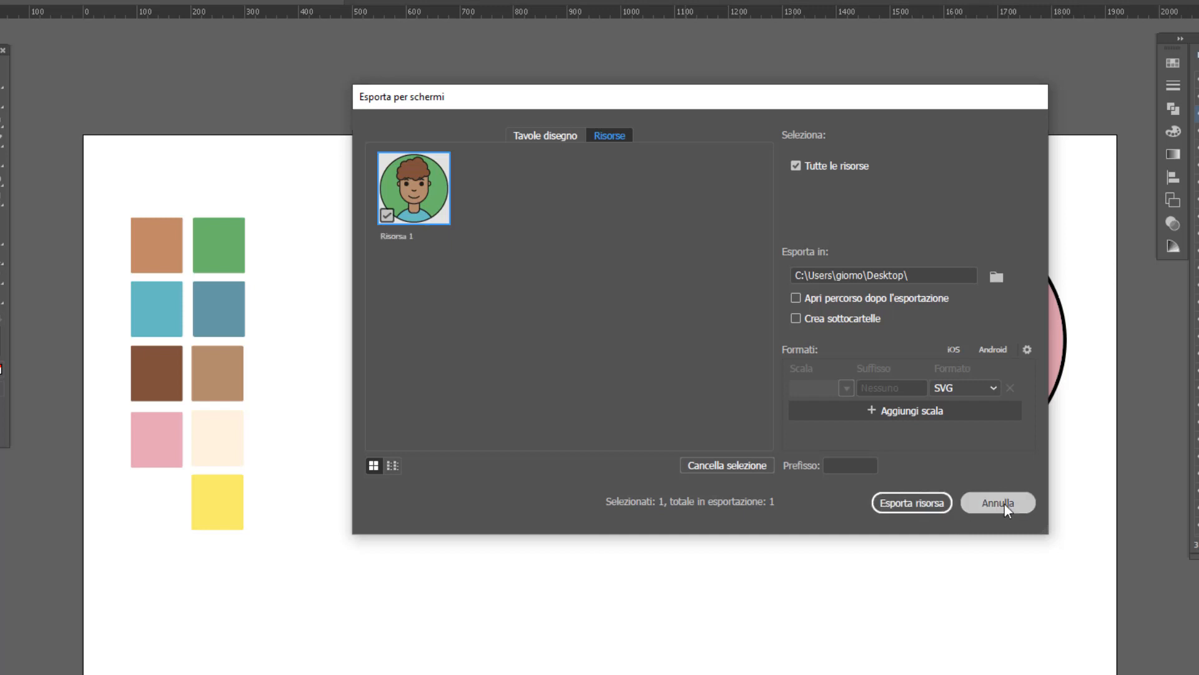